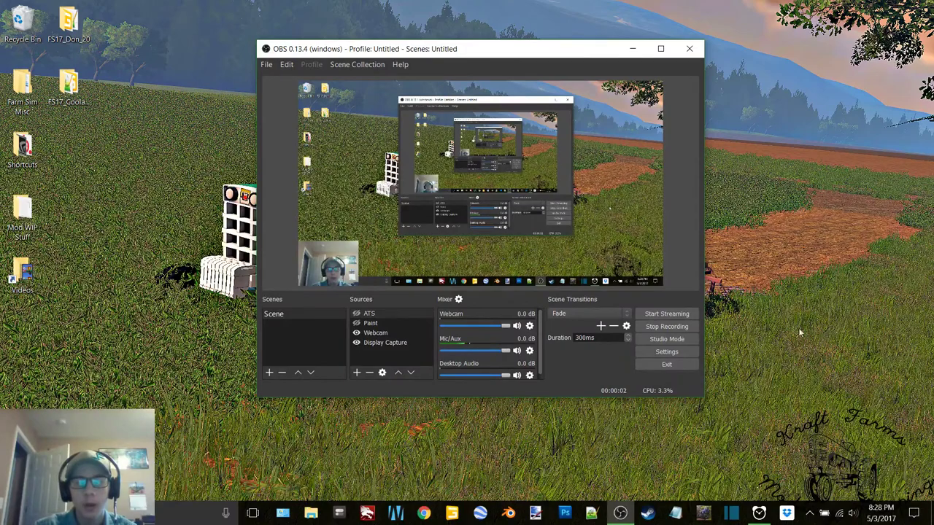
# Start the 30-minute timer in Alarms & Clock, then minimize the timer and OBS windows
pyautogui.click(759, 513)
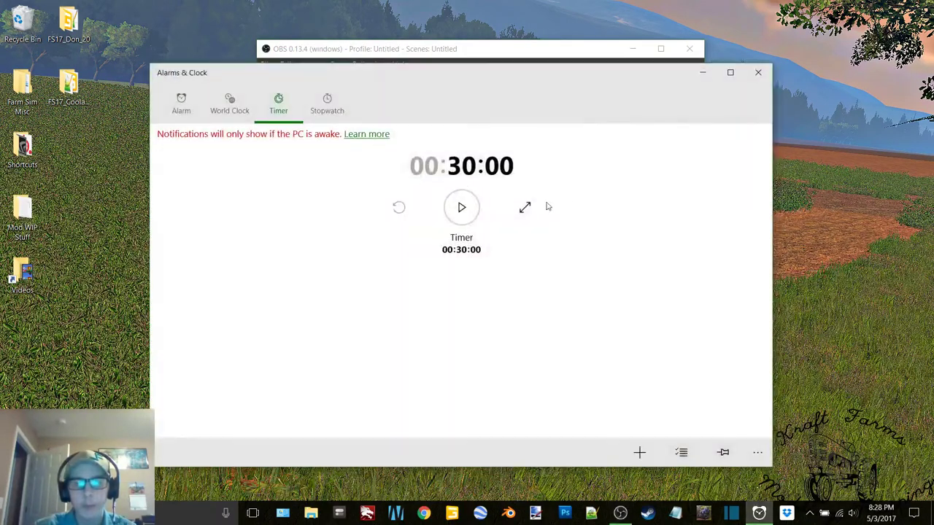
pyautogui.click(461, 208)
pyautogui.click(701, 73)
pyautogui.click(632, 49)
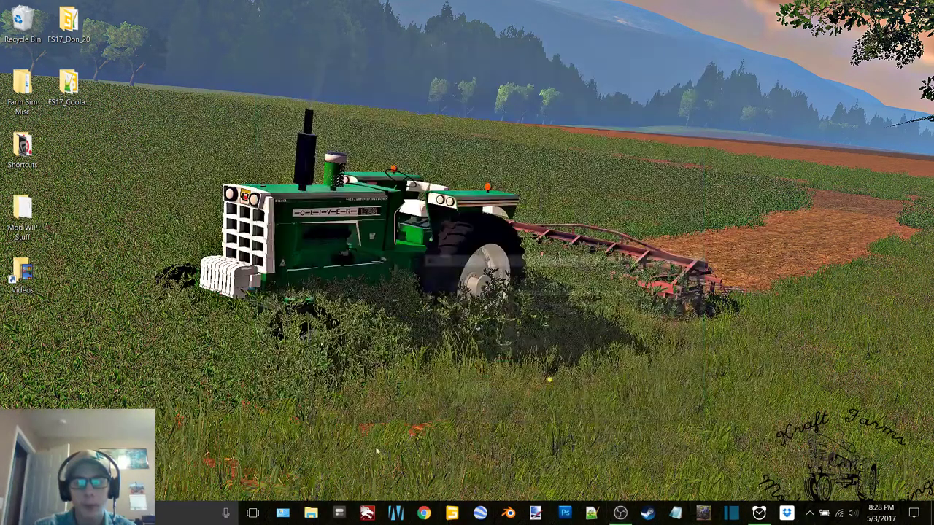
# Open the case_2670 folder in Equipment WIP's within Mod WIP Stuff and create a subfolder named Old
pyautogui.doubleClick(35, 209)
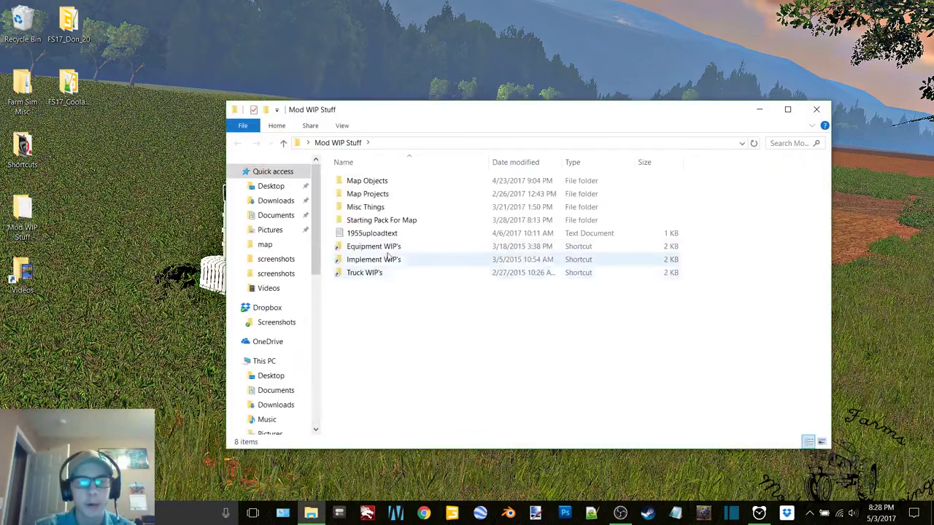
pyautogui.doubleClick(379, 246)
pyautogui.doubleClick(386, 182)
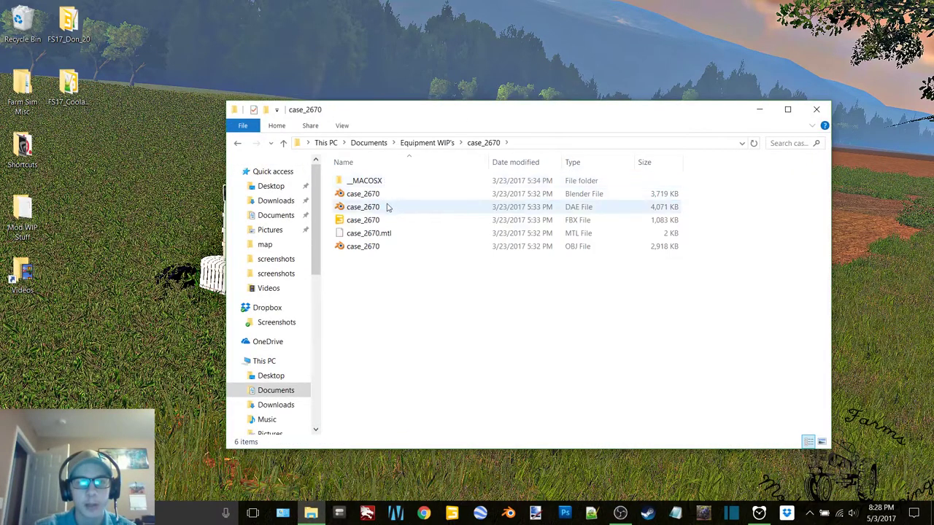
pyautogui.hotkey('ctrl', 'shift', 'n')
pyautogui.write('Old')
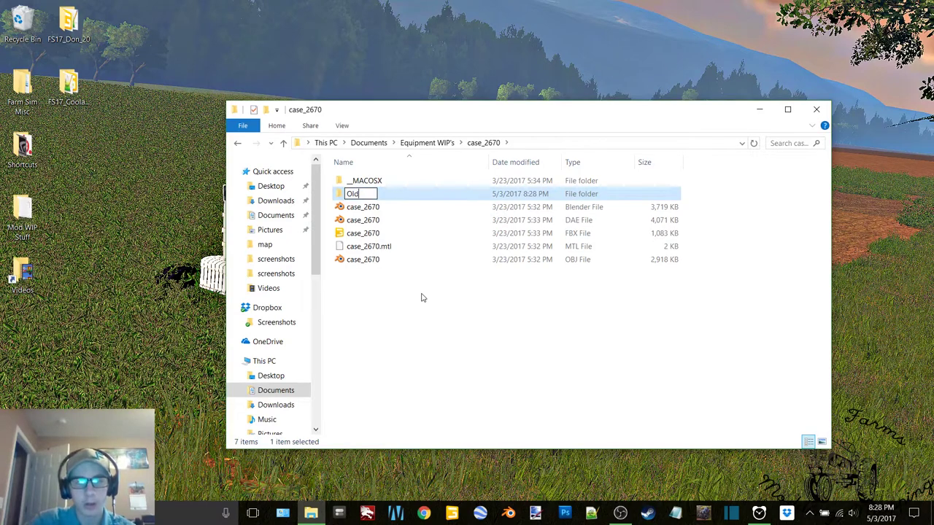
pyautogui.press('Return')
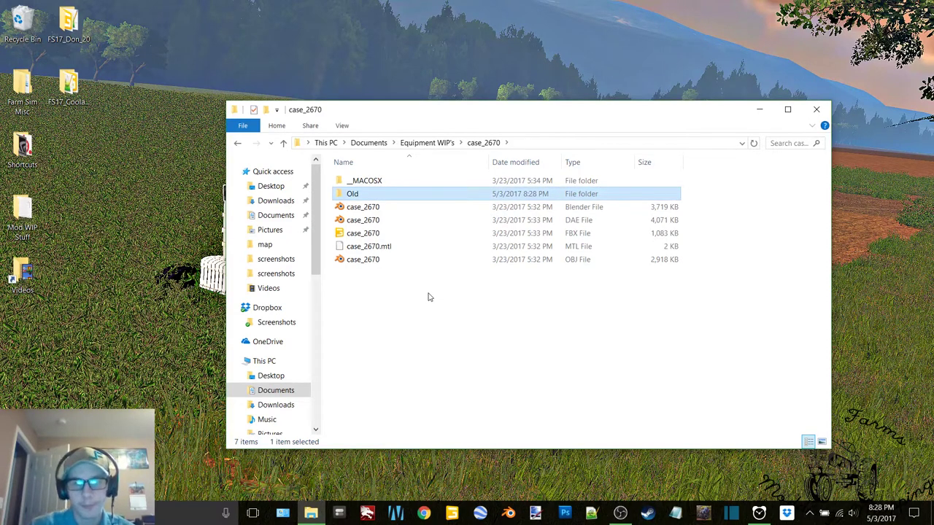
# Move everything except the case_2670 Blender file into the Old folder, including the __MACOSX folder
pyautogui.click(418, 300)
pyautogui.moveTo(397, 316); pyautogui.dragTo(469, 196)
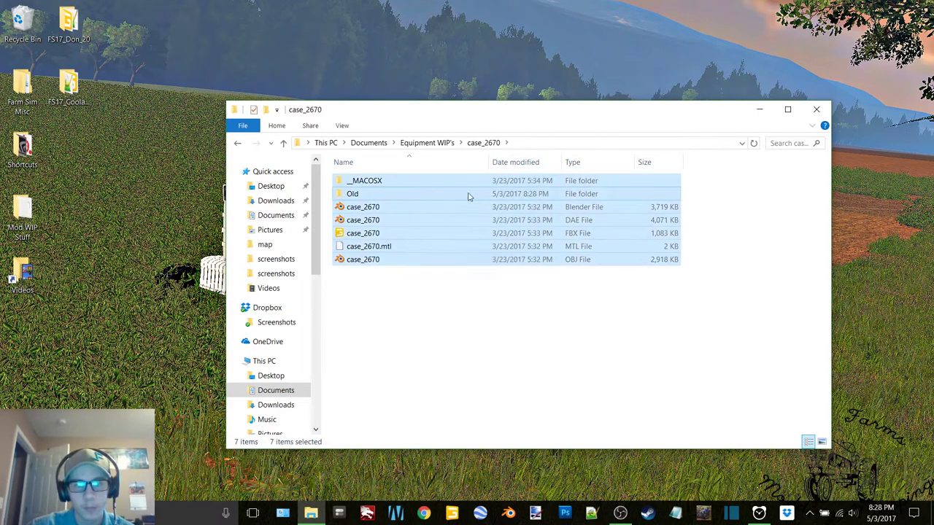
pyautogui.keyDown('ctrl'); pyautogui.click(389, 209); pyautogui.keyUp('ctrl')
pyautogui.moveTo(363, 223); pyautogui.dragTo(416, 194)
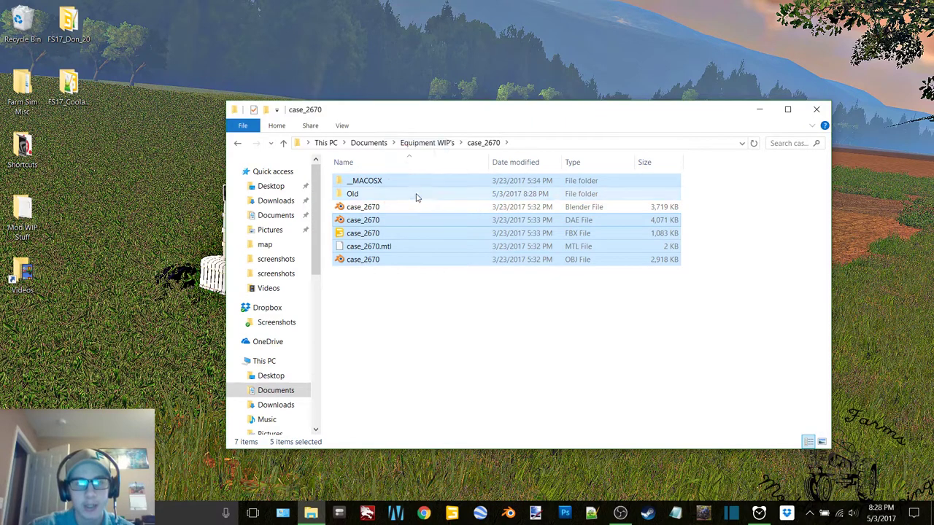
# Create a folder named Textures in the case_2670 folder
pyautogui.hotkey('ctrl', 'shift', 'n')
pyautogui.write('Textures')
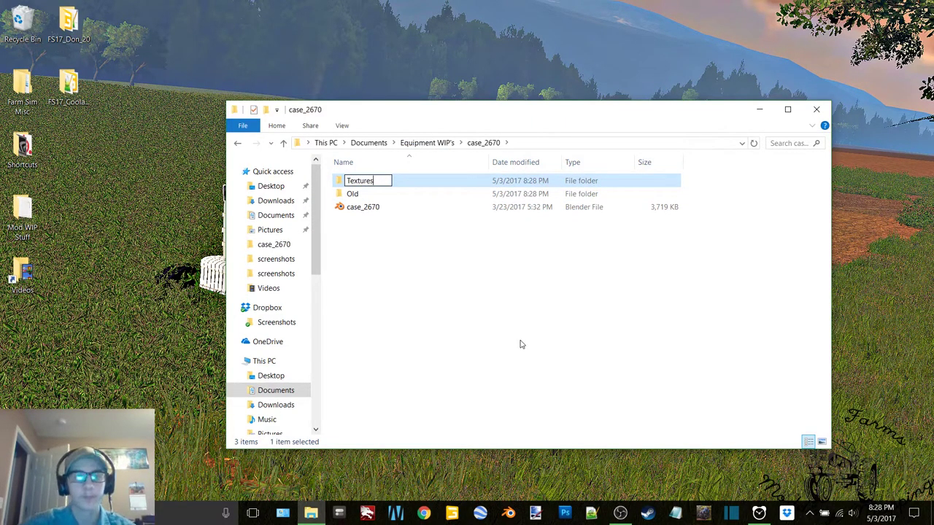
pyautogui.press('Return')
# Open the case_2670 Blender file and enlarge the outliner to show the full object list
pyautogui.doubleClick(420, 208)
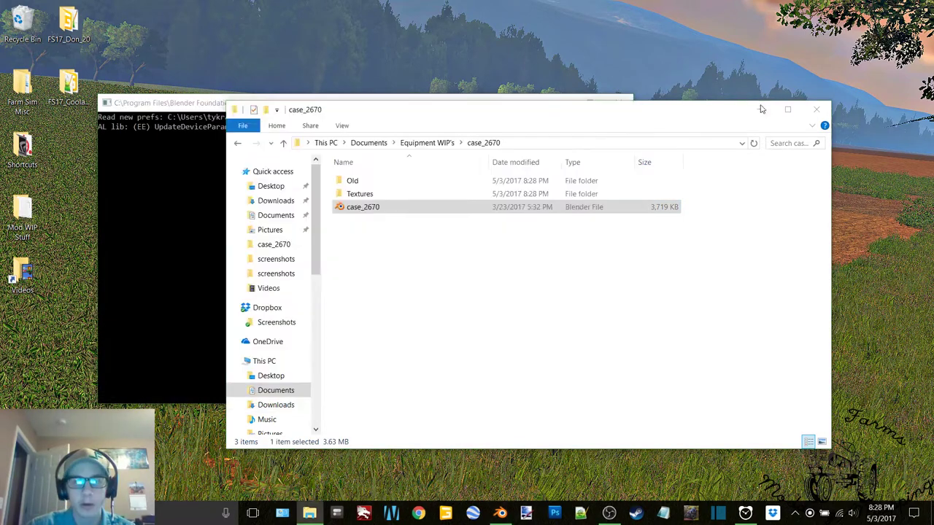
pyautogui.click(759, 109)
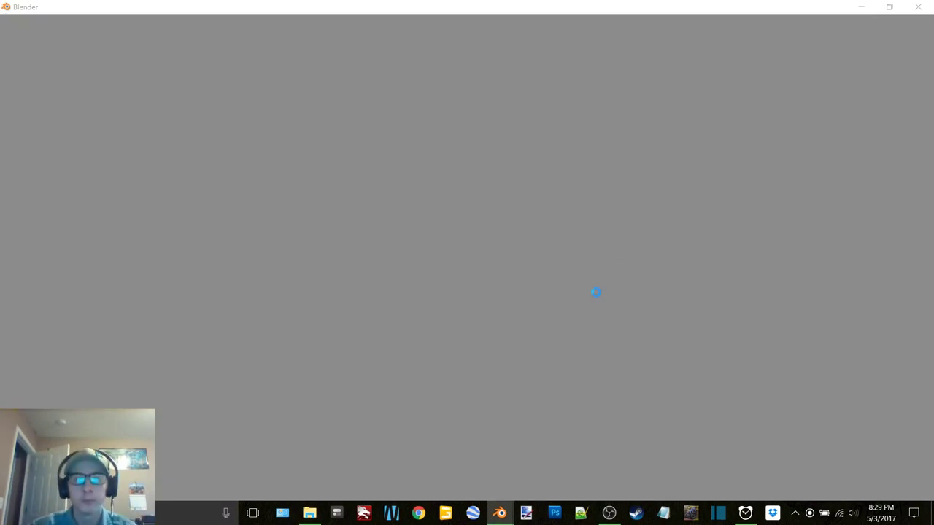
pyautogui.scroll(-3, 477, 215)
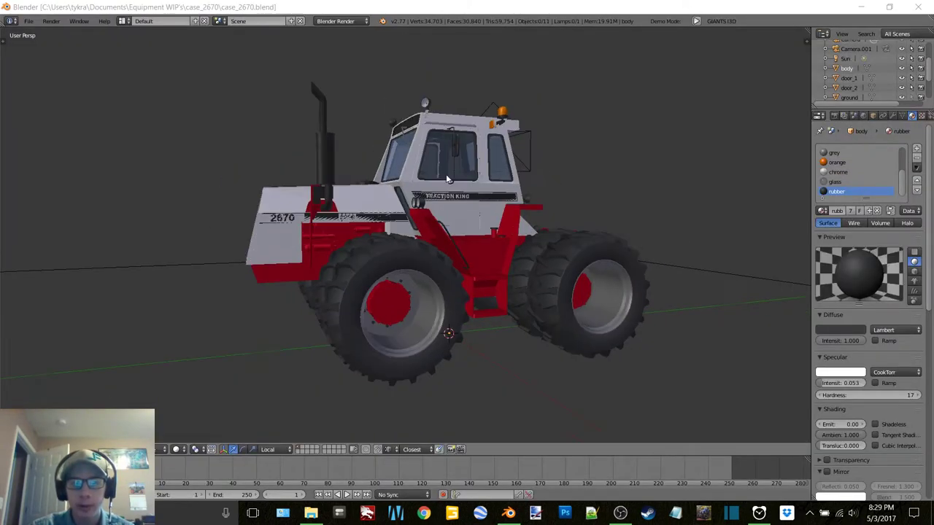
pyautogui.moveTo(446, 174); pyautogui.dragTo(590, 131, button='middle')
pyautogui.moveTo(885, 121); pyautogui.dragTo(903, 521)
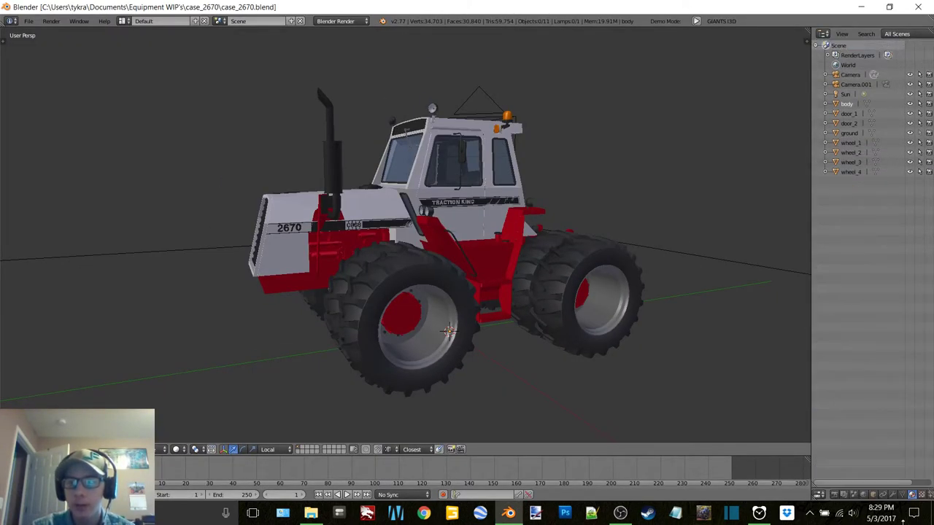
# Delete both cameras, the Sun lamp and the ground object from the scene
pyautogui.click(850, 75)
pyautogui.keyDown('ctrl'); pyautogui.click(848, 94); pyautogui.keyUp('ctrl')
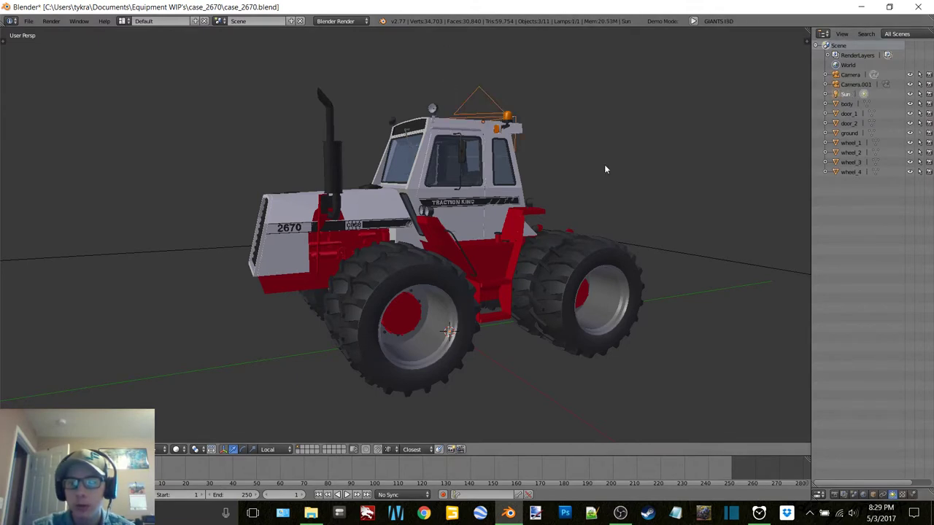
pyautogui.press('x')
pyautogui.click(590, 166)
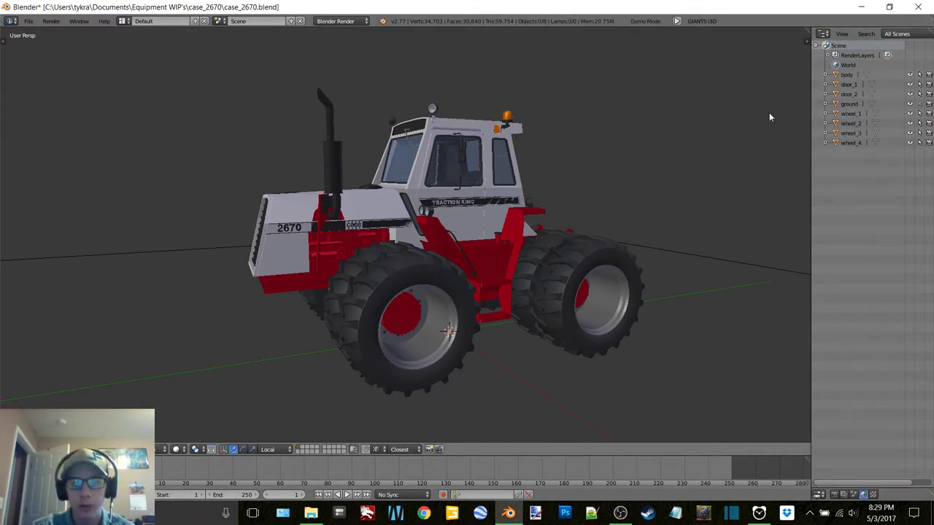
pyautogui.rightClick(847, 107)
pyautogui.click(817, 140)
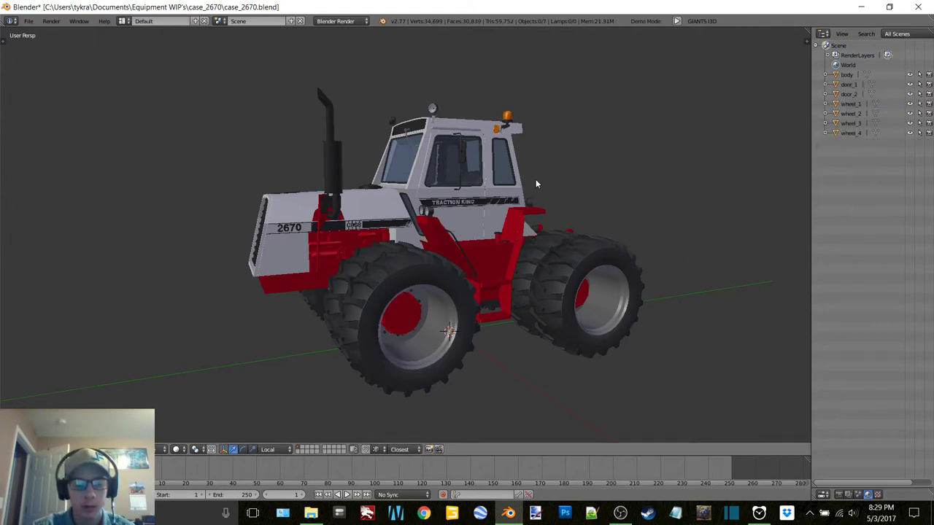
# Preview the tractor in Texture shading and undo the deletions of the ground, cameras and Sun lamp
pyautogui.press('z')
pyautogui.click(543, 125)
pyautogui.press('z')
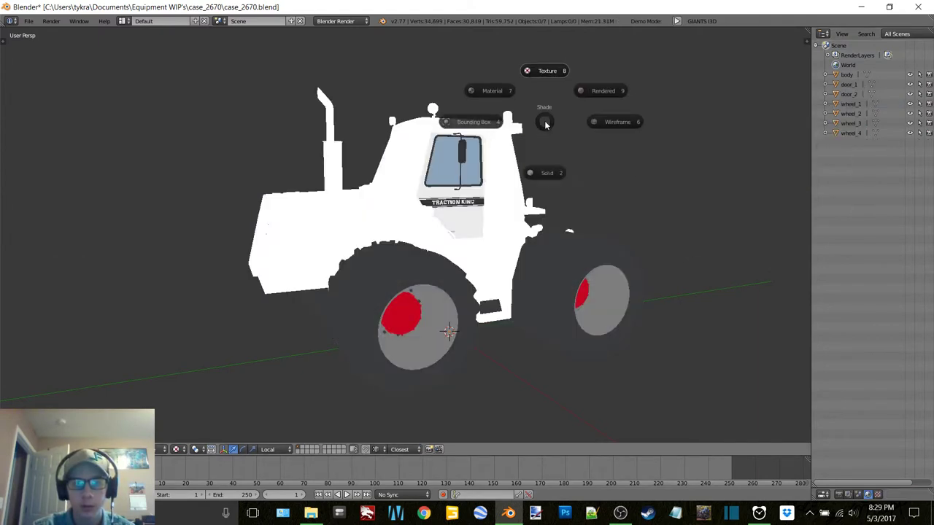
pyautogui.press('Escape')
pyautogui.hotkey('ctrl', 'z')
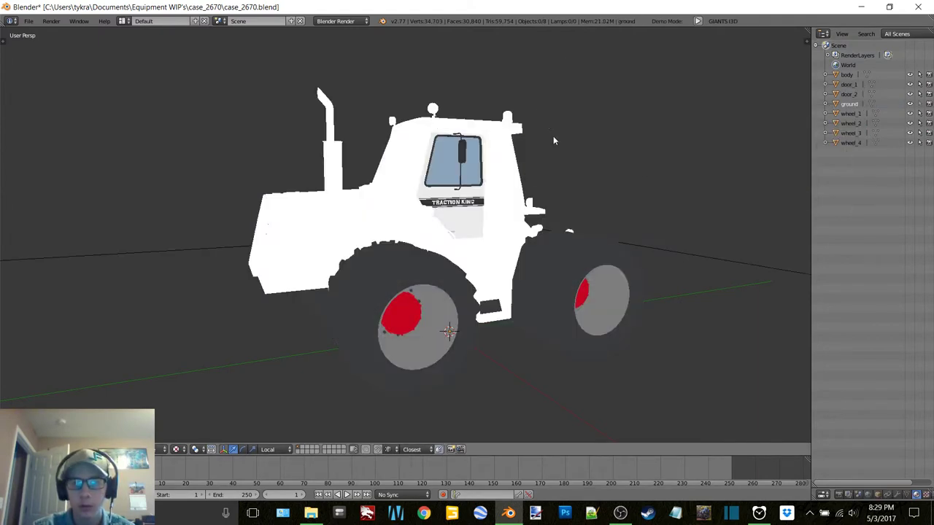
pyautogui.hotkey('ctrl', 'z')
# Delete the restored cameras, Sun lamp and ground again, and return the viewport to Solid shading
pyautogui.moveTo(553, 136)
pyautogui.mouseDown(button='middle')
pyautogui.moveTo(523, 139)
pyautogui.moveTo(540, 137)
pyautogui.mouseUp(button='middle')
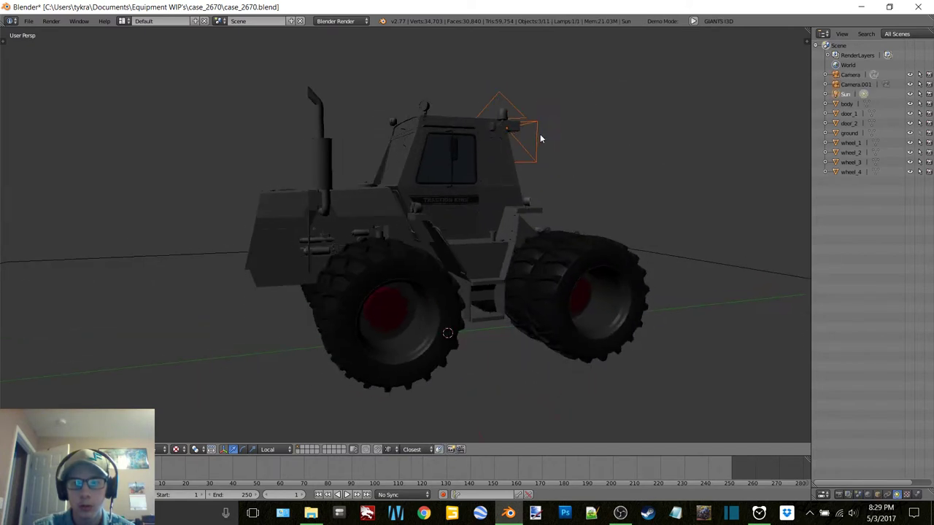
pyautogui.press('x')
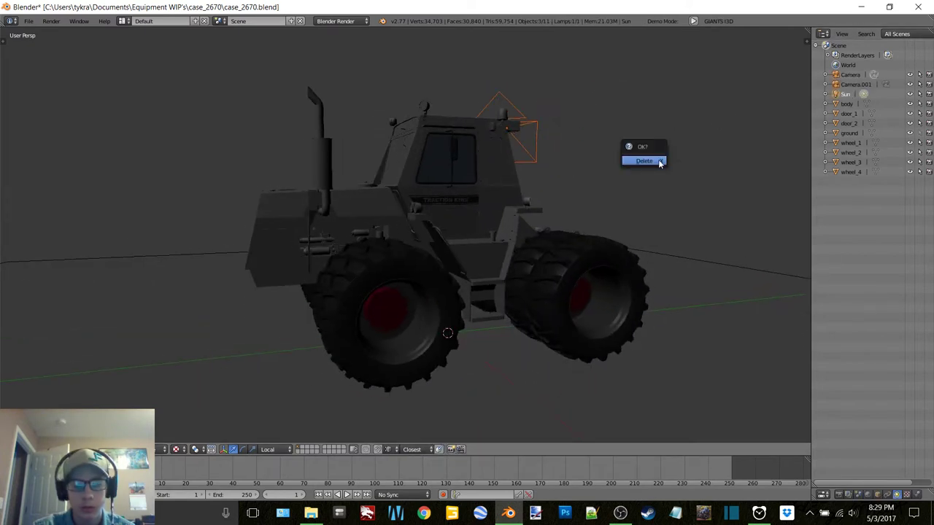
pyautogui.click(660, 161)
pyautogui.rightClick(849, 105)
pyautogui.click(850, 107)
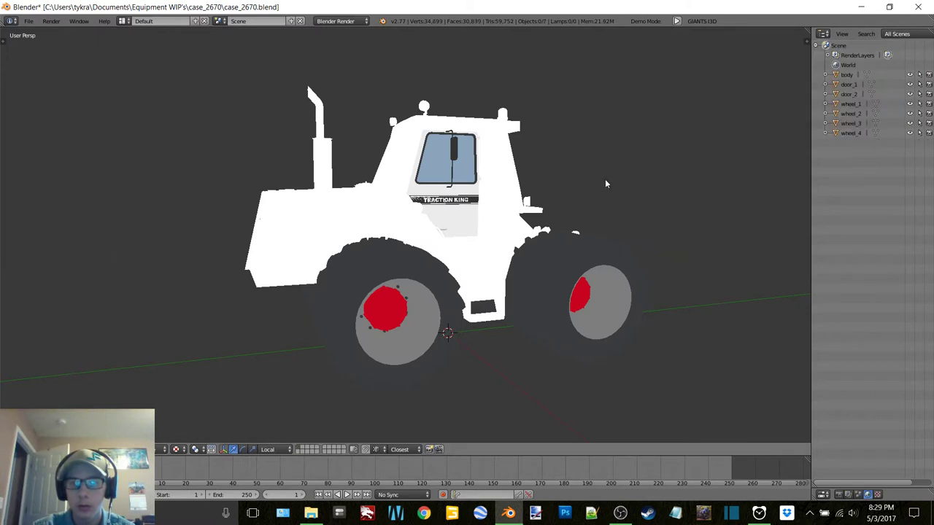
pyautogui.press('z')
pyautogui.click(467, 191)
# Examine how the tractor is divided into objects by temporarily hiding the body and doors
pyautogui.moveTo(467, 192); pyautogui.dragTo(389, 217, button='middle')
pyautogui.click(909, 75)
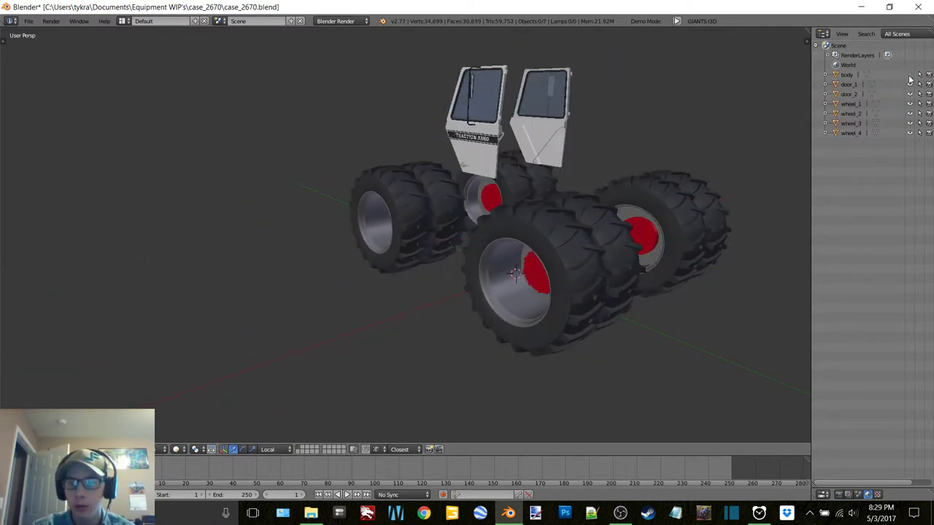
pyautogui.click(910, 94)
pyautogui.moveTo(554, 191); pyautogui.dragTo(672, 158, button='middle')
pyautogui.click(909, 94)
pyautogui.click(910, 85)
pyautogui.click(910, 75)
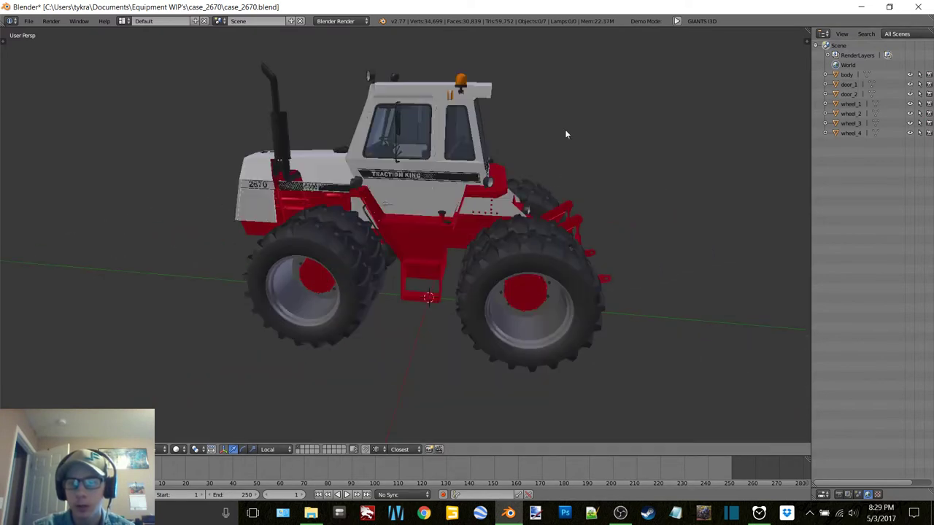
pyautogui.moveTo(565, 133); pyautogui.dragTo(514, 155, button='middle')
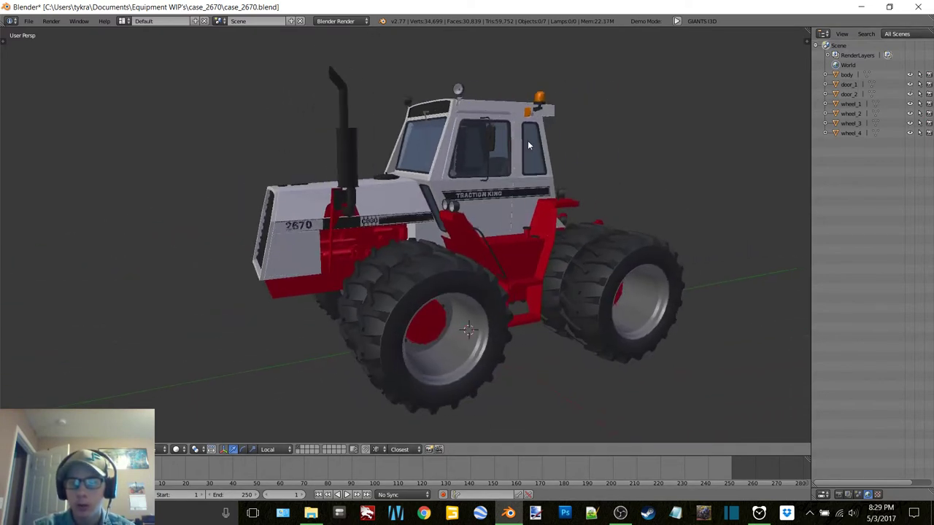
# Delete the body, door_1 and door_2 objects, keeping only the four wheels
pyautogui.click(846, 75)
pyautogui.keyDown('ctrl'); pyautogui.click(849, 84); pyautogui.keyUp('ctrl')
pyautogui.keyDown('ctrl'); pyautogui.click(849, 94); pyautogui.keyUp('ctrl')
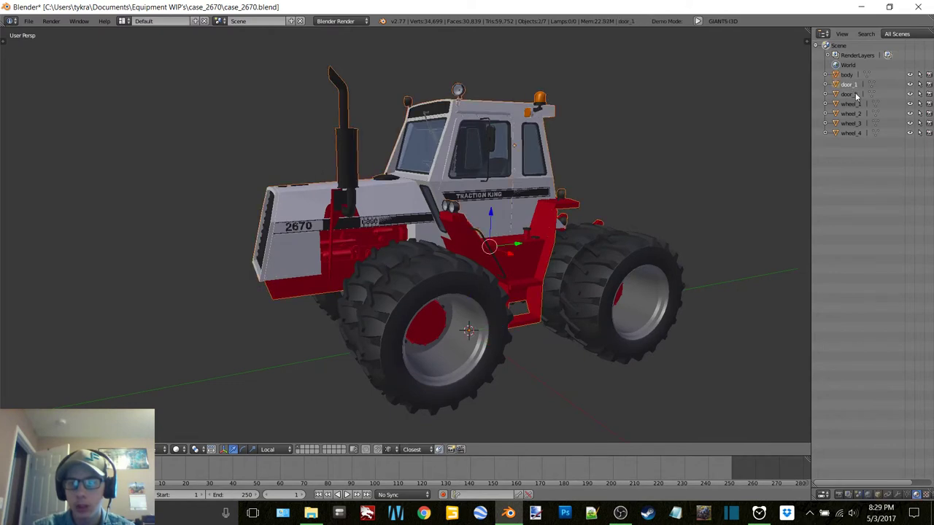
pyautogui.press('x')
pyautogui.click(581, 168)
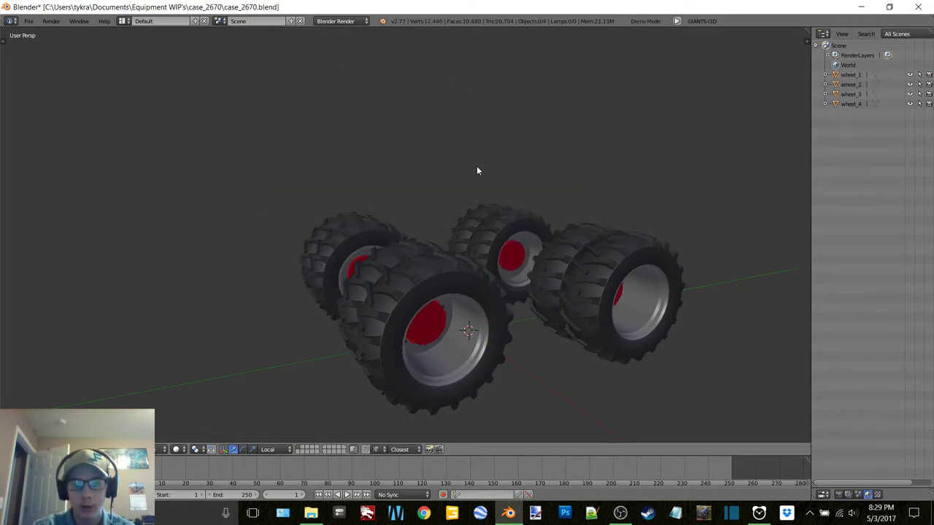
# Save the wheels-only scene as a new file named case_2670_wheels.blend in the case_2670 folder
pyautogui.hotkey('ctrl', 'shift', 's')
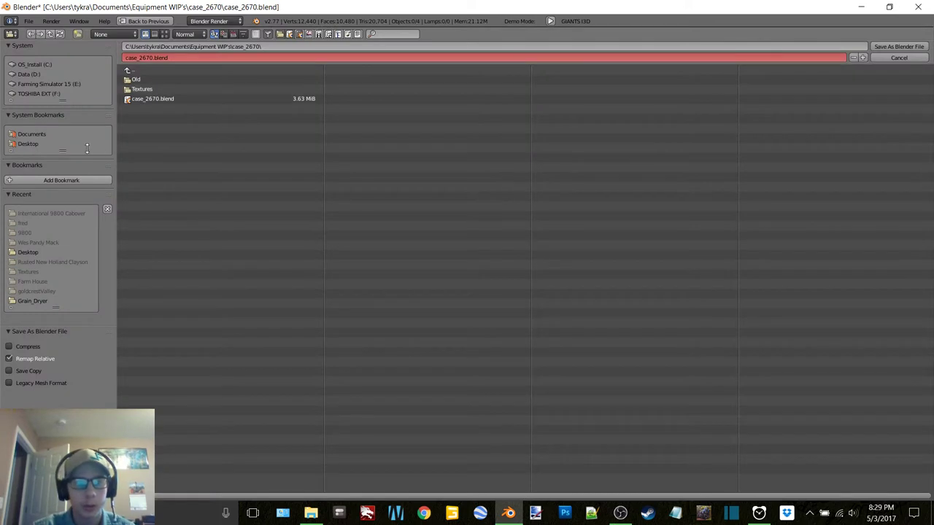
pyautogui.click(146, 57)
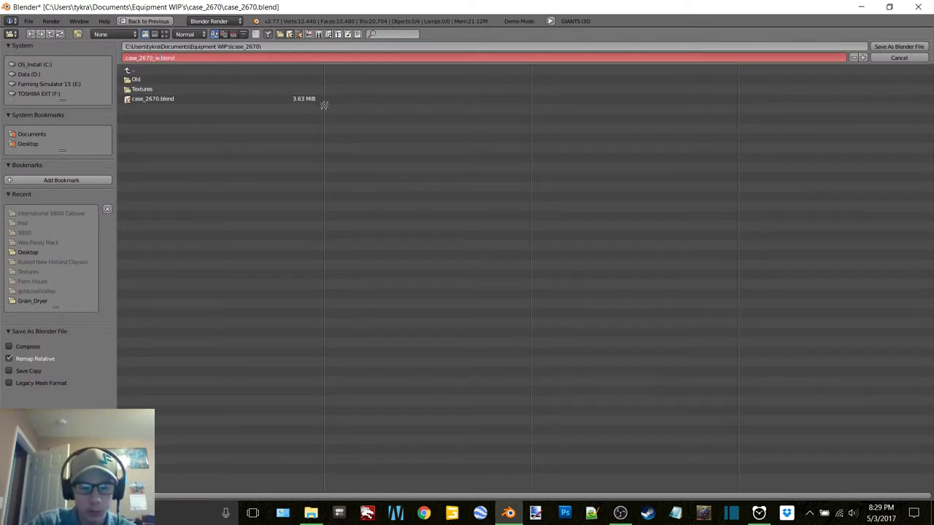
pyautogui.press('Return')
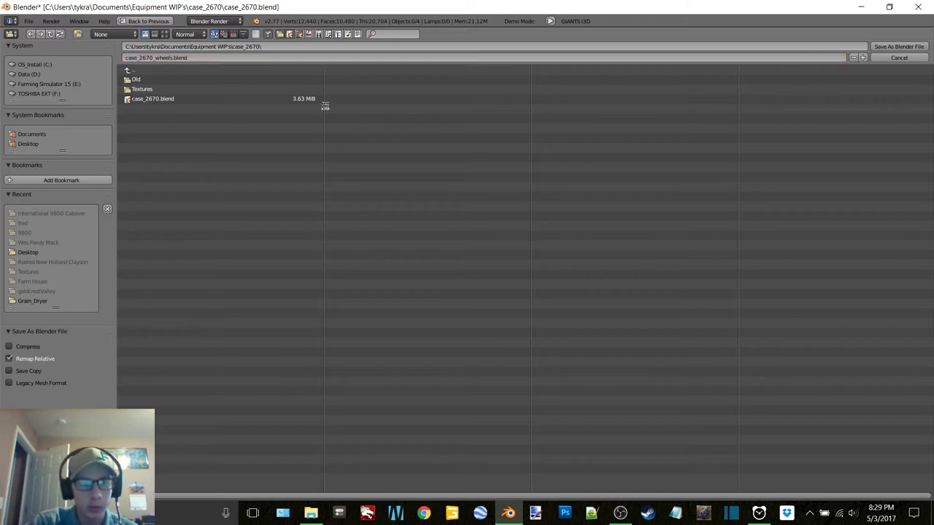
pyautogui.moveTo(478, 161); pyautogui.dragTo(464, 163, button='middle')
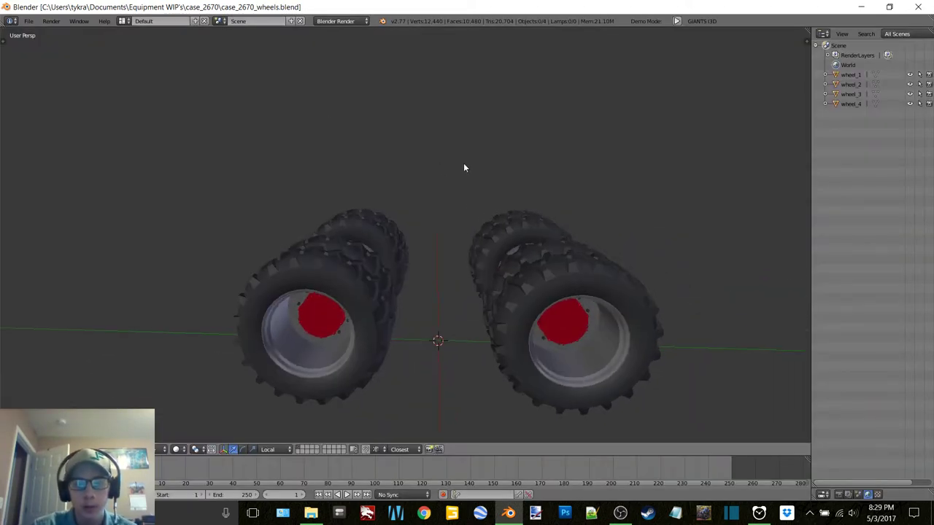
# Reopen the case_2670_wheels file from the case_2670 folder and close it without saving
pyautogui.click(863, 6)
pyautogui.click(310, 512)
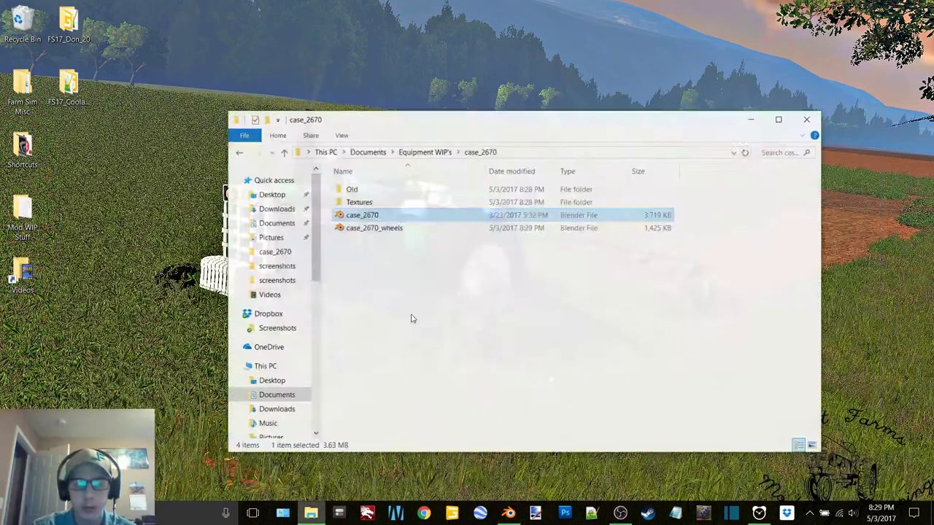
pyautogui.doubleClick(396, 219)
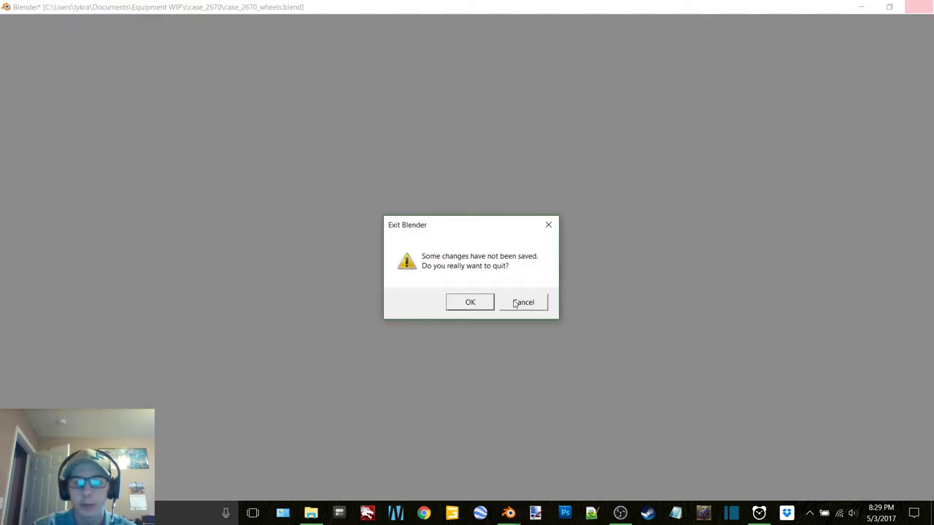
pyautogui.click(515, 304)
pyautogui.moveTo(521, 298); pyautogui.dragTo(485, 254, button='middle')
pyautogui.click(919, 6)
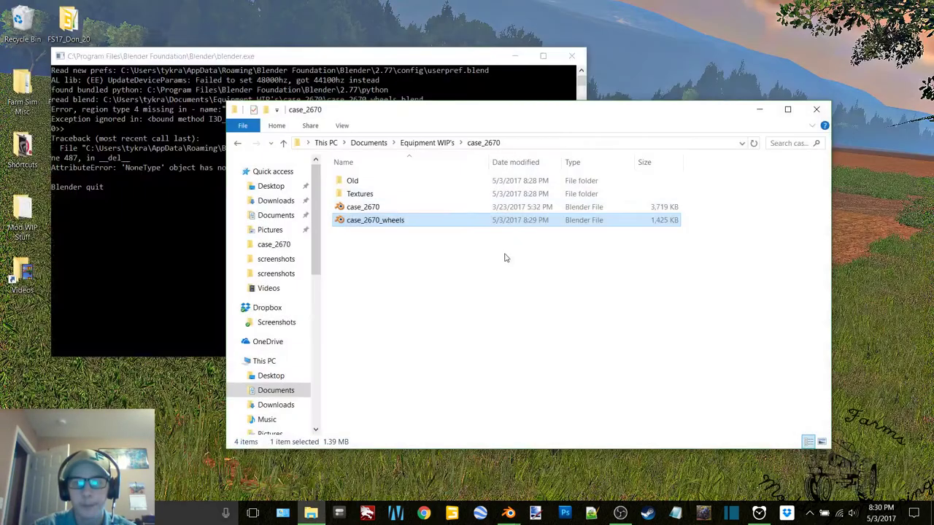
# Reopen the original case_2670 Blender file and enlarge the outliner to list all tractor objects
pyautogui.doubleClick(379, 208)
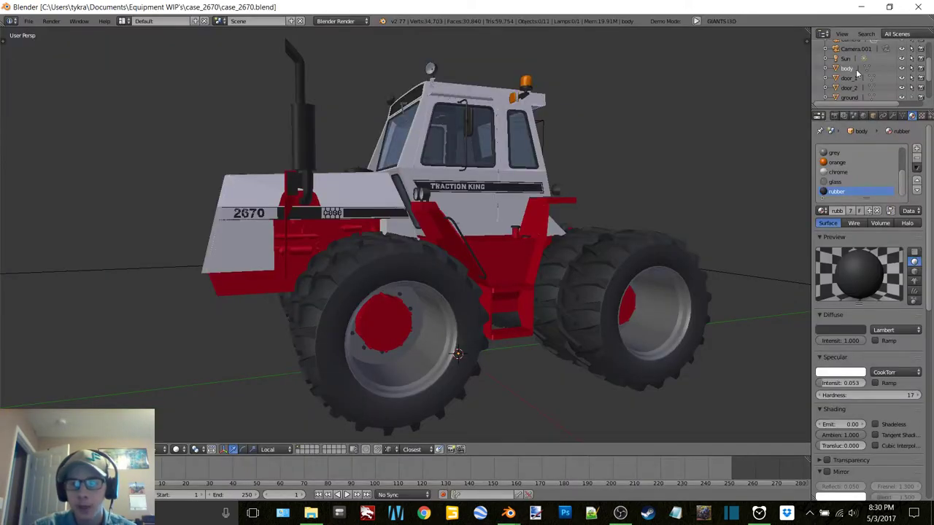
pyautogui.moveTo(869, 107); pyautogui.dragTo(870, 245)
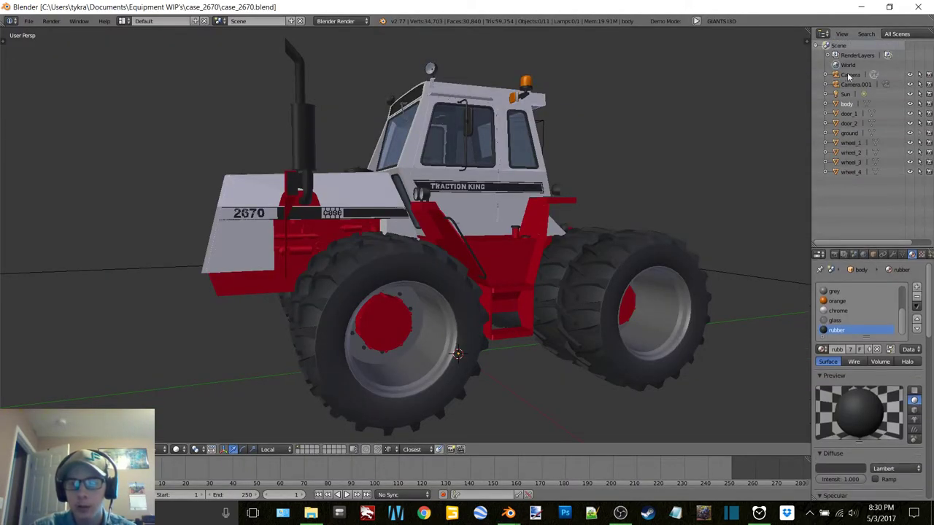
# Delete both cameras, the sun lamp and the ground object from the scene
pyautogui.click(850, 85)
pyautogui.press('x')
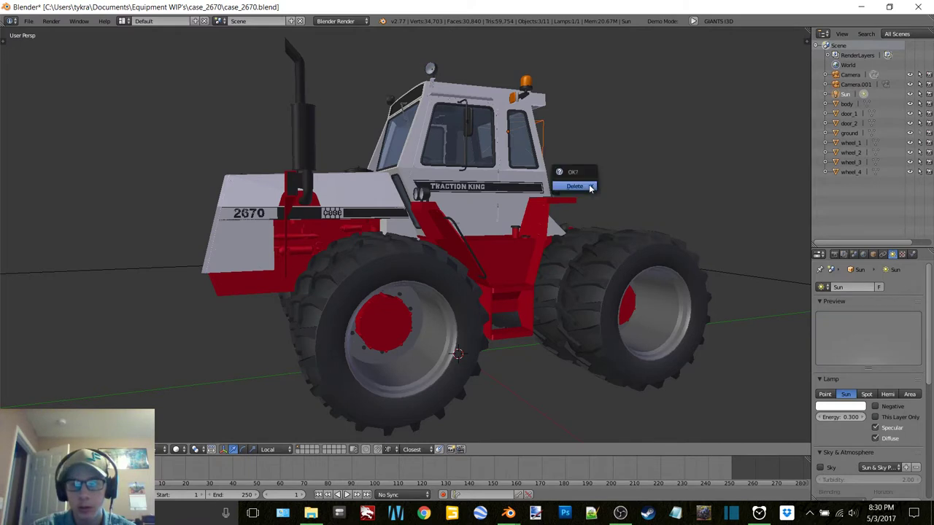
pyautogui.click(577, 187)
pyautogui.rightClick(846, 106)
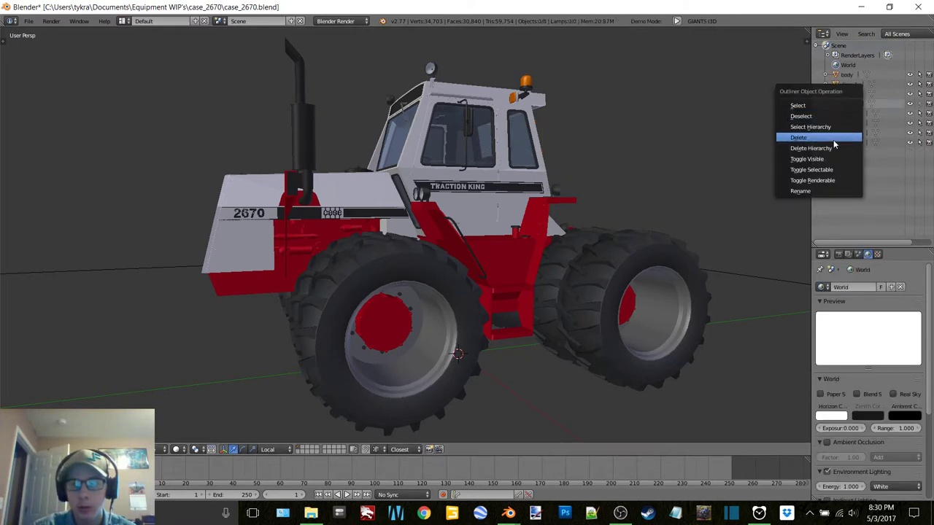
pyautogui.click(835, 143)
# Delete the four wheel objects, wheel_1 to wheel_4, keeping the body and both doors
pyautogui.click(850, 106)
pyautogui.keyDown('shift'); pyautogui.click(851, 115); pyautogui.keyUp('shift')
pyautogui.keyDown('shift'); pyautogui.click(851, 124); pyautogui.keyUp('shift')
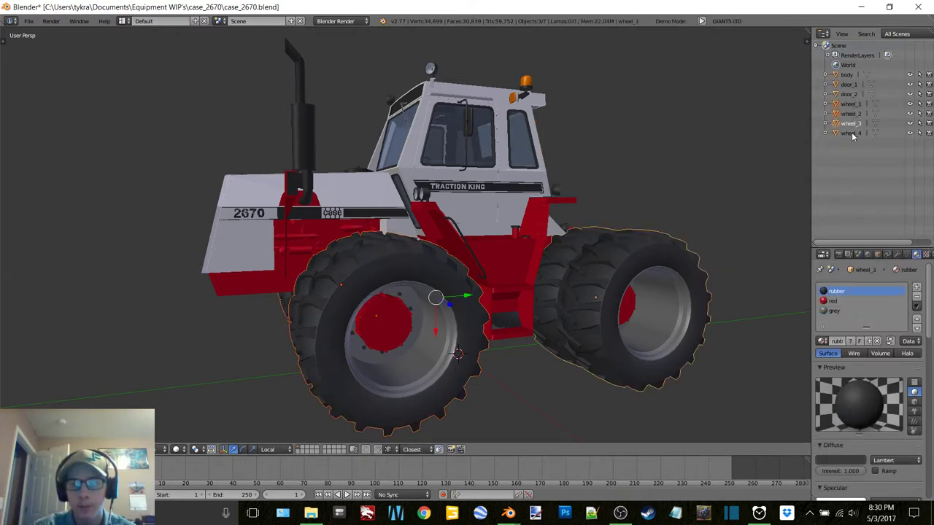
pyautogui.keyDown('shift'); pyautogui.click(852, 135); pyautogui.keyUp('shift')
pyautogui.press('x')
pyautogui.click(487, 226)
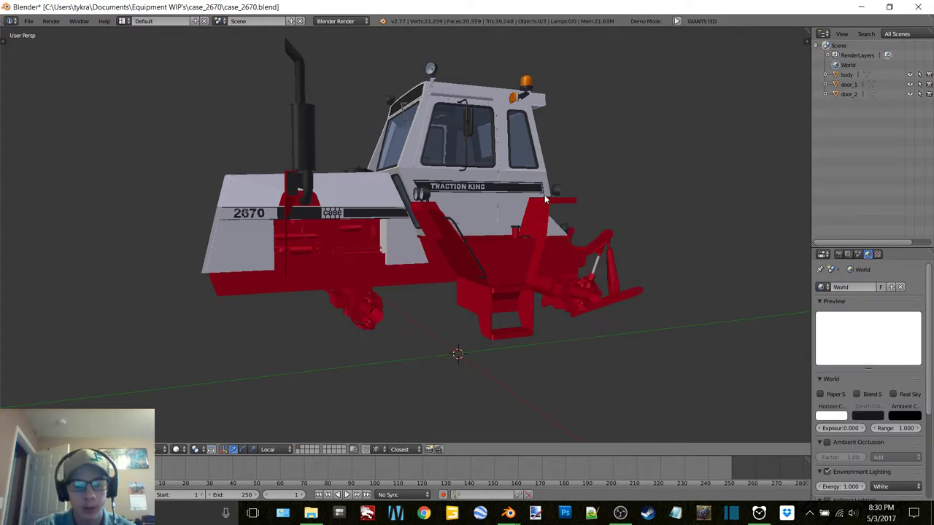
# Save the wheel-less tractor over the existing case_2670.blend file and close Blender
pyautogui.hotkey('shift', 's')
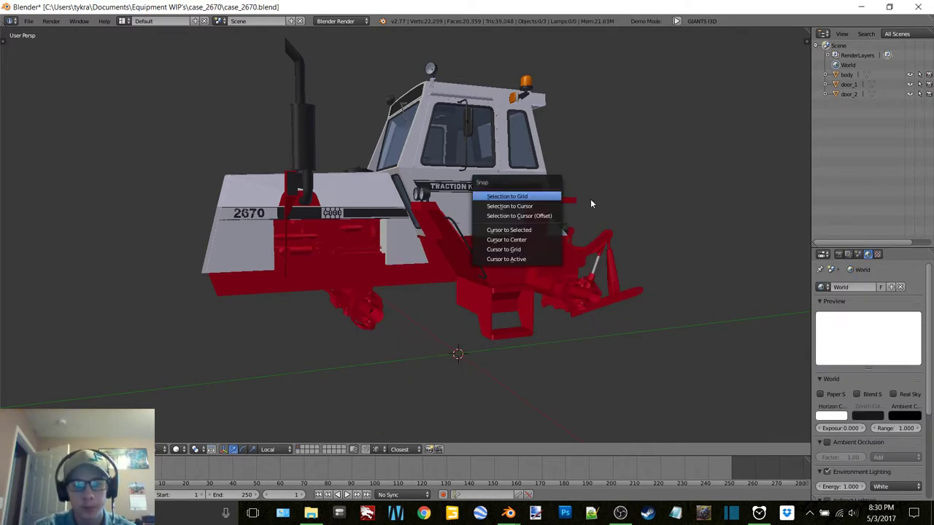
pyautogui.press('Escape')
pyautogui.hotkey('ctrl', 's')
pyautogui.click(444, 217)
pyautogui.click(918, 6)
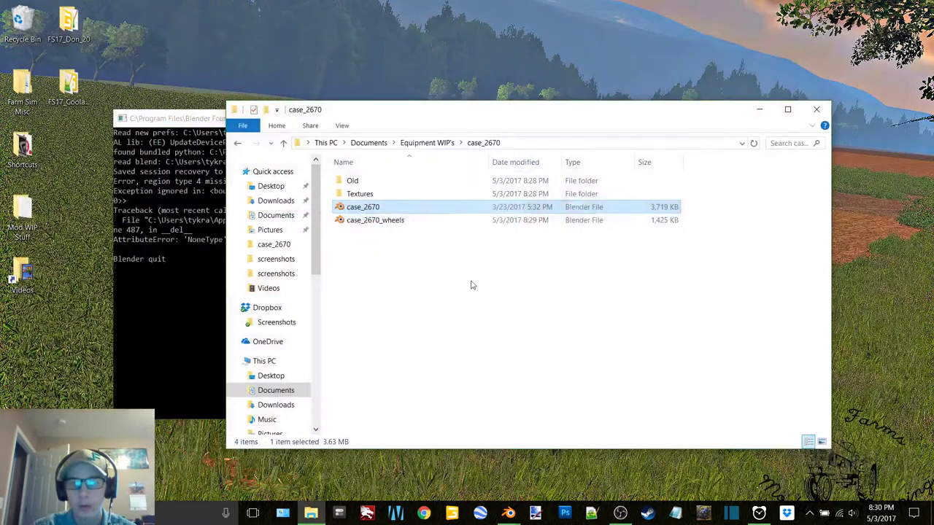
# Open the case_2670_wheels file from the case_2670 folder
pyautogui.moveTo(383, 221); pyautogui.dragTo(22, 18)
pyautogui.doubleClick(375, 219)
pyautogui.moveTo(457, 240)
pyautogui.mouseDown(button='middle')
pyautogui.moveTo(484, 225)
pyautogui.moveTo(411, 236)
pyautogui.moveTo(452, 217)
pyautogui.moveTo(456, 263)
pyautogui.moveTo(411, 246)
pyautogui.moveTo(527, 236)
pyautogui.moveTo(497, 205)
pyautogui.moveTo(413, 230)
pyautogui.moveTo(501, 264)
pyautogui.moveTo(523, 207)
pyautogui.moveTo(432, 243)
pyautogui.moveTo(443, 228)
pyautogui.mouseUp(button='middle')
# Put wheel_1 into Edit Mode and select its entire mesh
pyautogui.rightClick(455, 263)
pyautogui.rightClick(388, 222)
pyautogui.scroll(4, 459, 239)
pyautogui.press('Tab')
pyautogui.click(510, 241)
pyautogui.press('a')
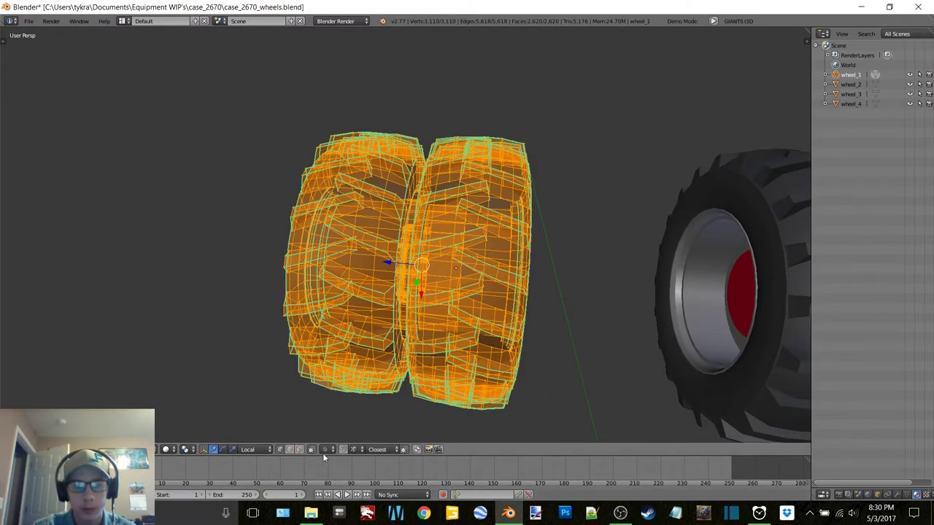
# Switch wheel_1's mesh to face selection and limit selection to visible geometry
pyautogui.scroll(4, 439, 265)
pyautogui.moveTo(440, 265); pyautogui.dragTo(385, 412, button='middle')
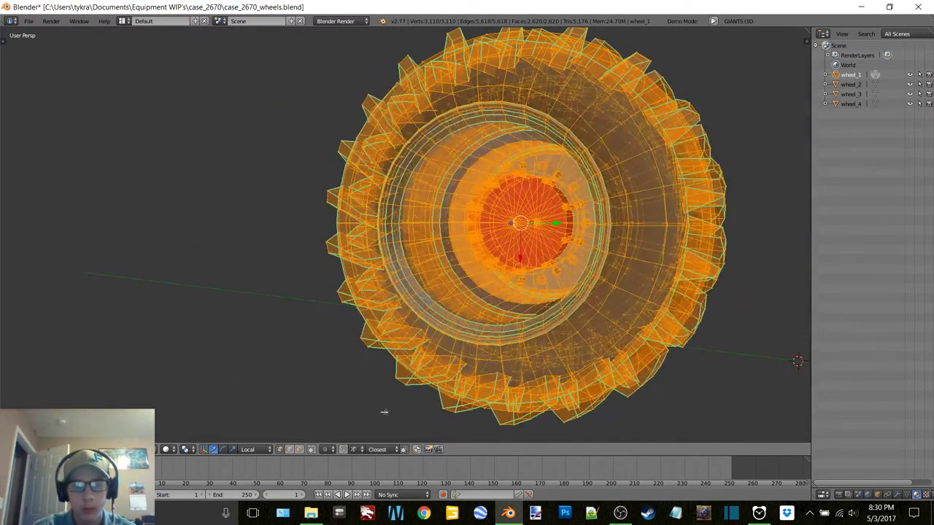
pyautogui.click(310, 449)
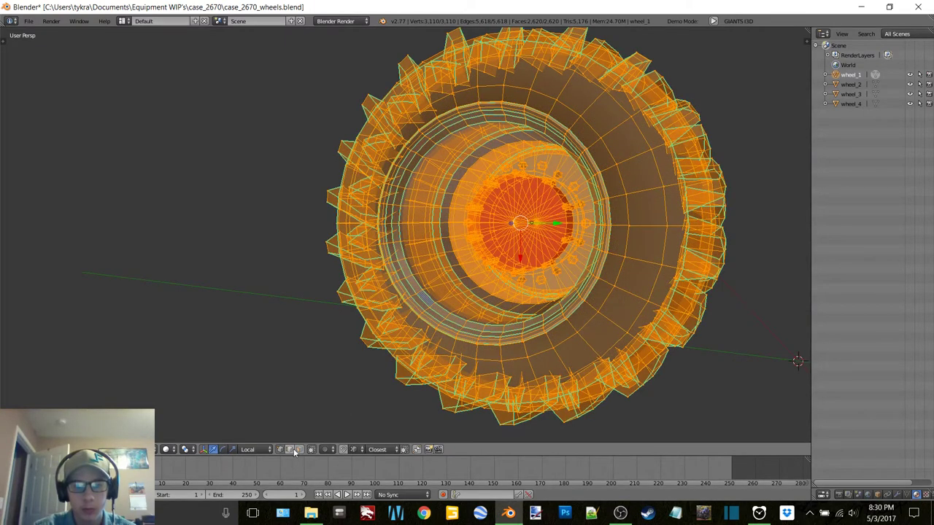
pyautogui.click(311, 450)
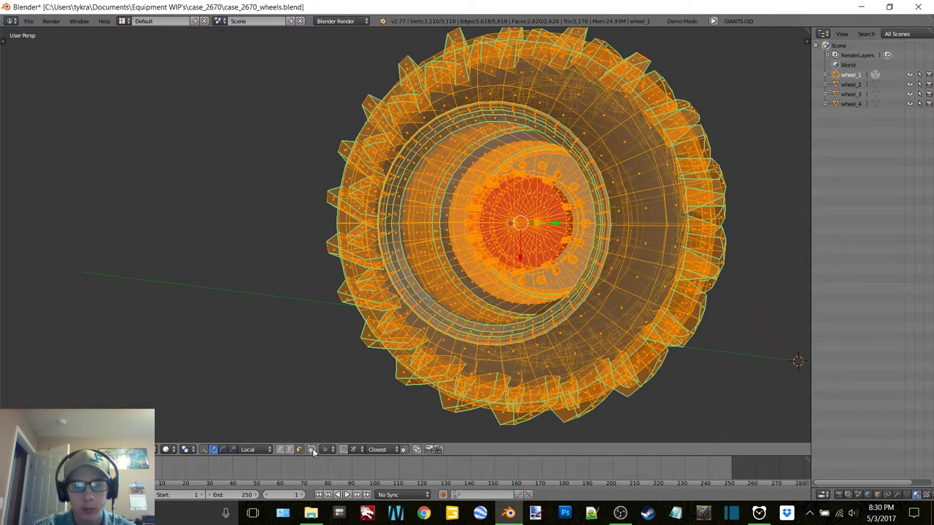
pyautogui.click(312, 450)
pyautogui.moveTo(598, 239); pyautogui.dragTo(572, 247, button='middle')
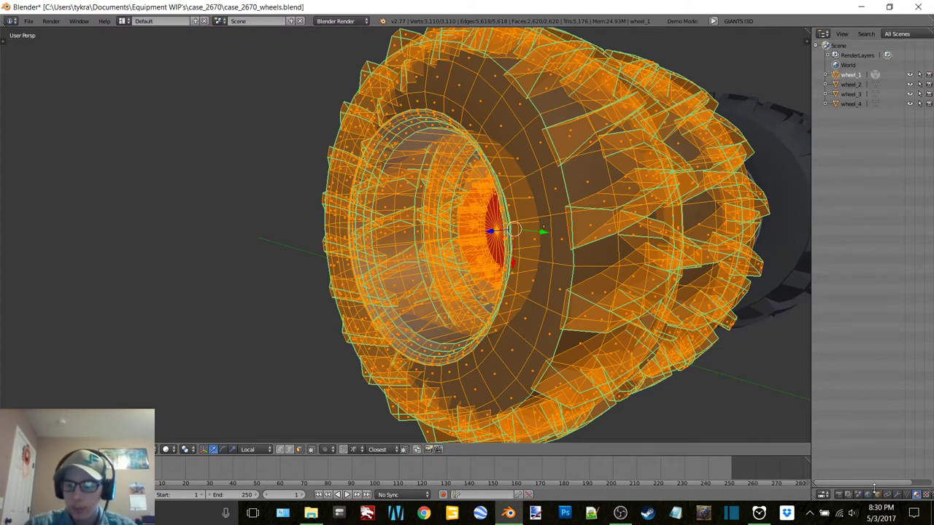
# Enlarge the properties area, separate wheel_1 by material and return to Object Mode
pyautogui.moveTo(875, 487); pyautogui.dragTo(879, 138)
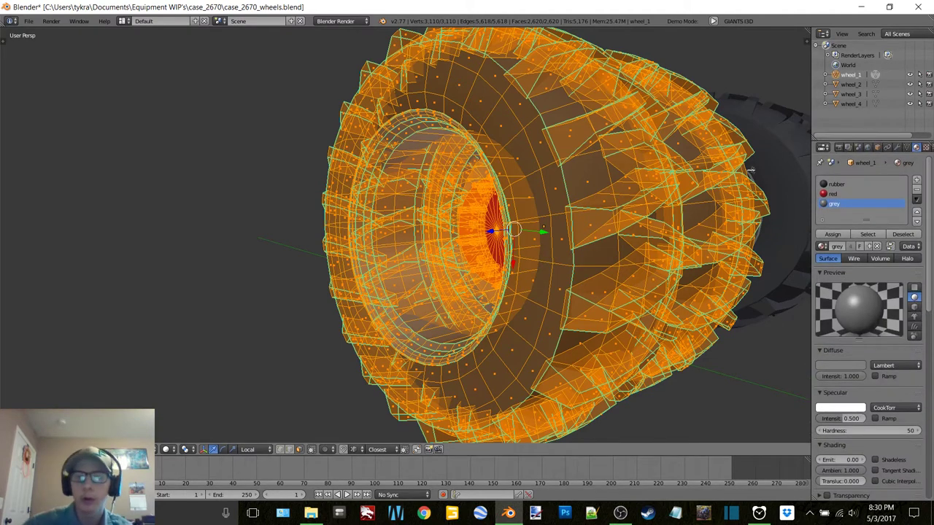
pyautogui.press('p')
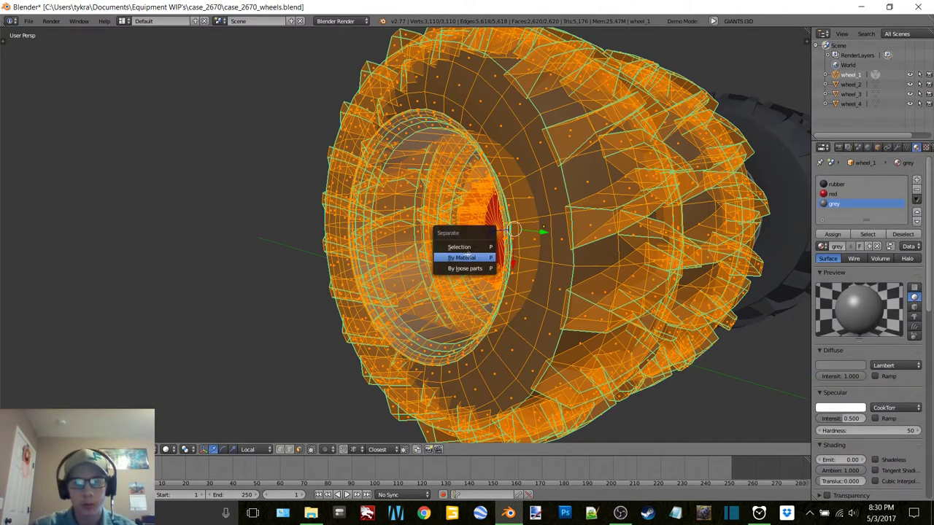
pyautogui.click(467, 254)
pyautogui.press('Tab')
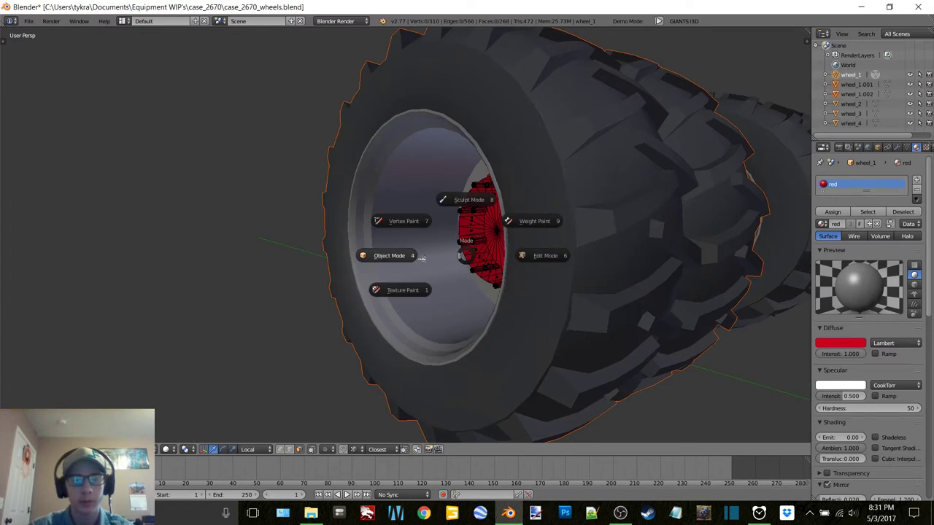
pyautogui.click(408, 255)
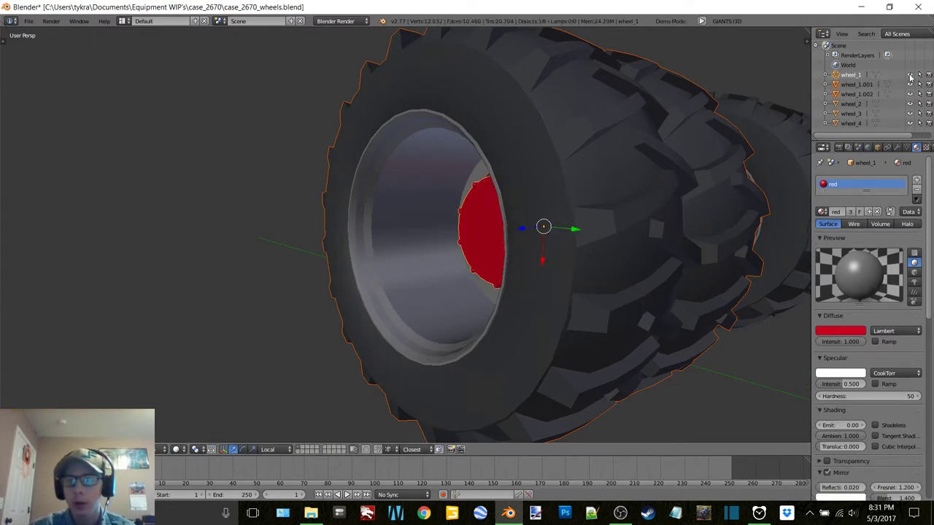
# Hide wheel_2 to wheel_4 and the grey rim wheel_1.002, keeping the tires and red hub shown
pyautogui.moveTo(909, 107); pyautogui.dragTo(912, 124)
pyautogui.moveTo(913, 75); pyautogui.dragTo(911, 86)
pyautogui.moveTo(522, 214); pyautogui.dragTo(500, 177, button='middle')
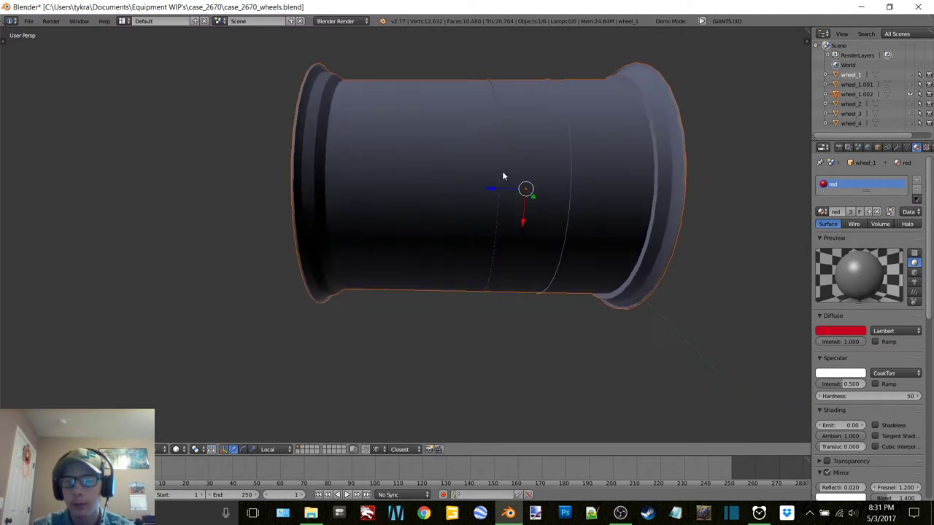
pyautogui.click(909, 85)
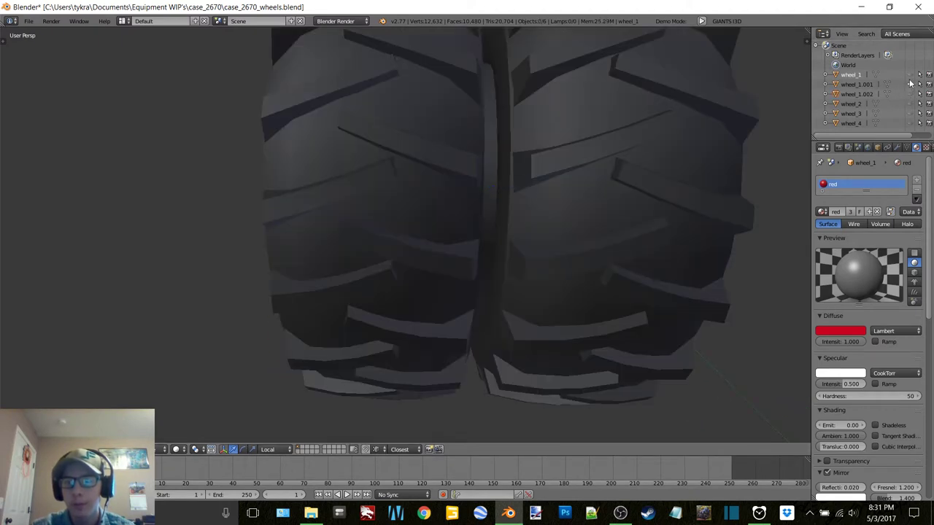
pyautogui.click(909, 75)
# Put the dual tire object wheel_1.001 into Edit Mode with wireframe display
pyautogui.scroll(-4, 532, 145)
pyautogui.rightClick(449, 184)
pyautogui.press('Tab')
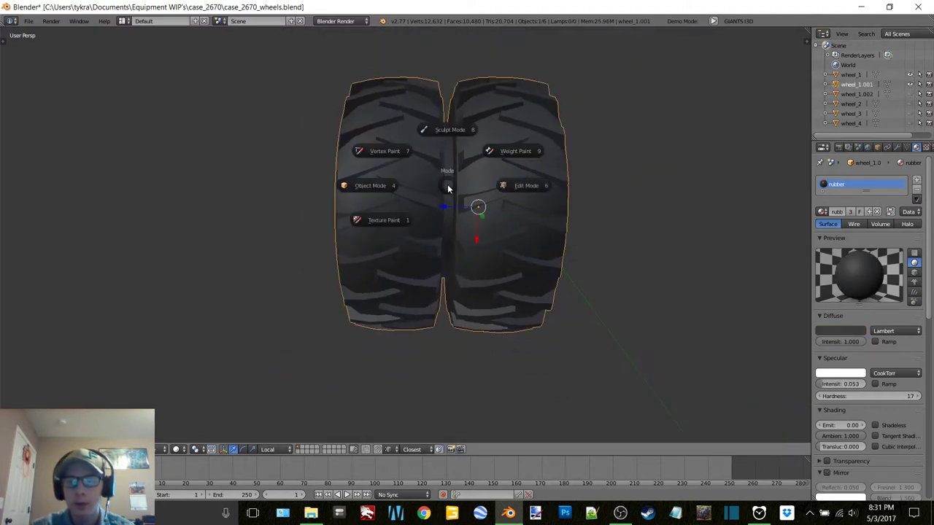
pyautogui.click(528, 184)
pyautogui.press('z')
pyautogui.click(496, 202)
# Select all faces of the left tire in the dual pair and separate the selection into its own object
pyautogui.moveTo(405, 200)
pyautogui.keyDown('shift'); pyautogui.mouseDown(button='middle')
pyautogui.moveTo(434, 227)
pyautogui.moveTo(440, 207)
pyautogui.mouseUp(button='middle'); pyautogui.keyUp('shift')
pyautogui.scroll(2, 442, 224)
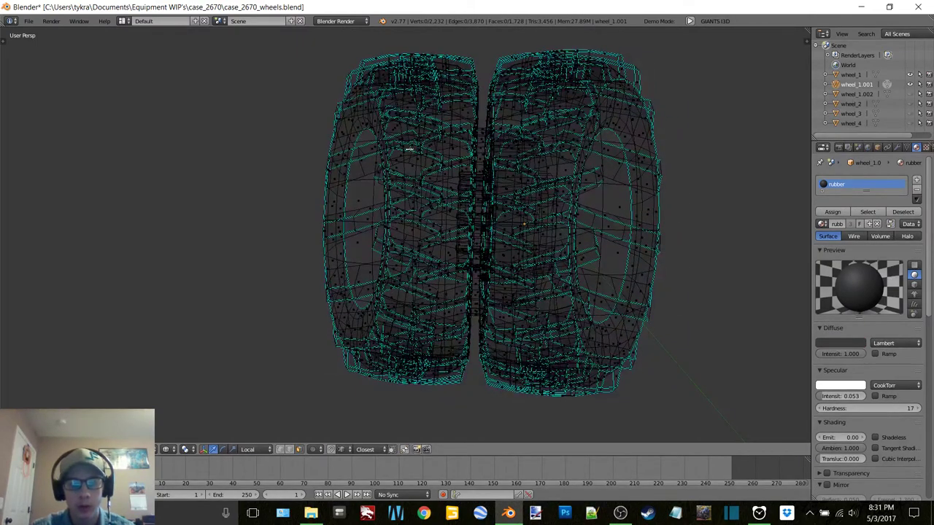
pyautogui.scroll(-15, 365, 113)
pyautogui.moveTo(362, 106)
pyautogui.mouseDown()
pyautogui.moveTo(372, 89)
pyautogui.moveTo(363, 343)
pyautogui.mouseUp()
pyautogui.rightClick(363, 343)
pyautogui.moveTo(363, 341)
pyautogui.mouseDown(button='middle')
pyautogui.moveTo(536, 326)
pyautogui.moveTo(413, 328)
pyautogui.mouseUp(button='middle')
pyautogui.moveTo(299, 342); pyautogui.dragTo(412, 235, button='middle')
pyautogui.press('p')
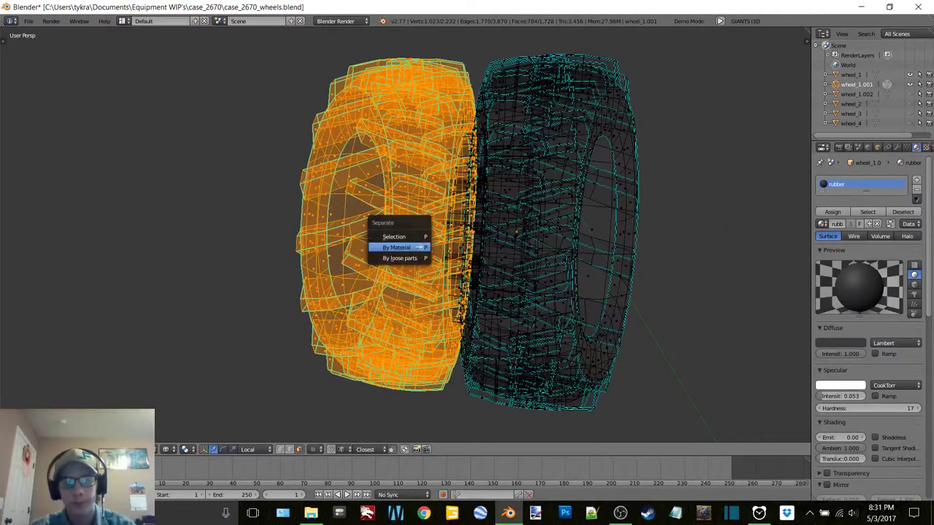
pyautogui.click(412, 235)
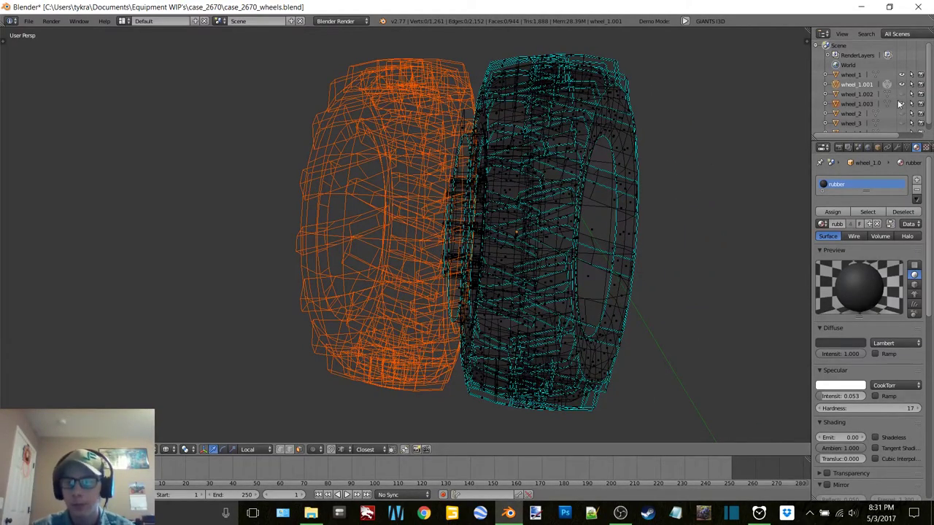
# Return to Object Mode and switch the viewport back to solid display
pyautogui.press('Tab')
pyautogui.click(552, 165)
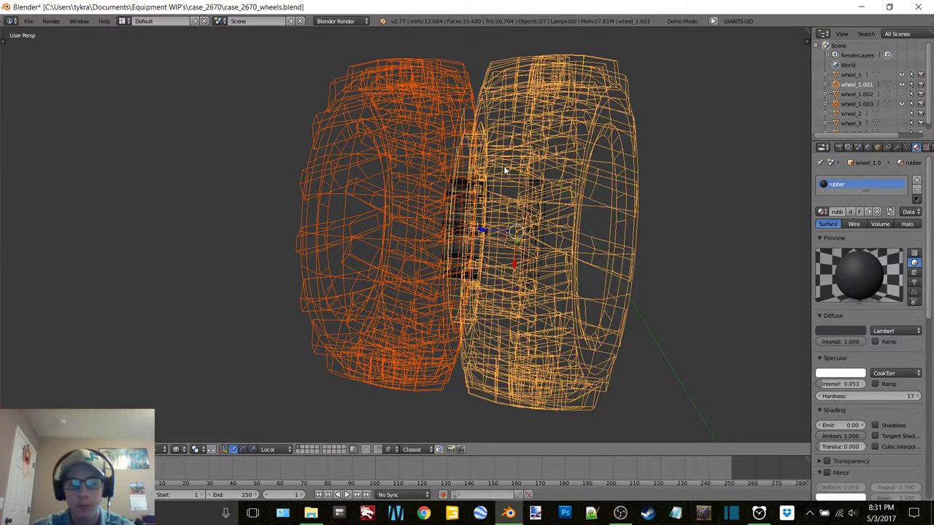
pyautogui.press('z')
pyautogui.click(504, 203)
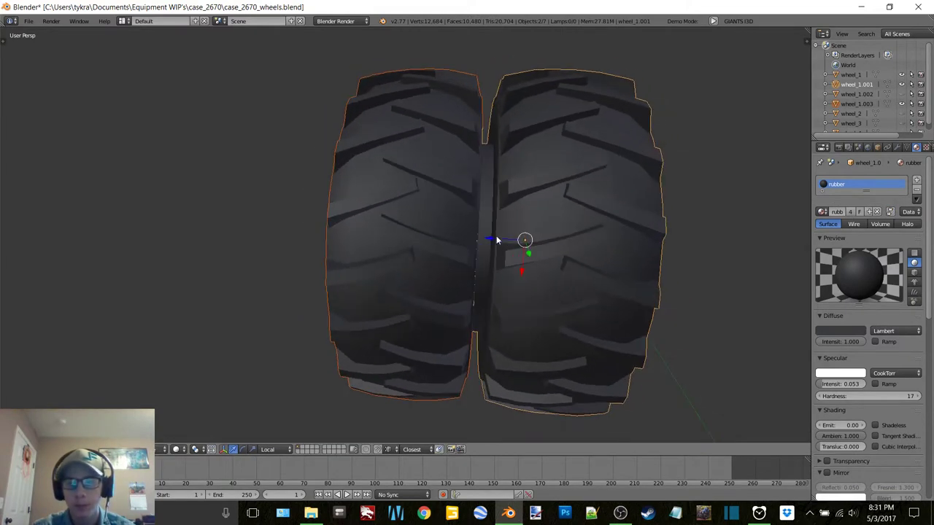
# Try moving the separated tire wheel_1.003 away from its pair, toggling the other parts' visibility to inspect the gap
pyautogui.rightClick(472, 243)
pyautogui.moveTo(471, 243); pyautogui.dragTo(397, 188, button='middle')
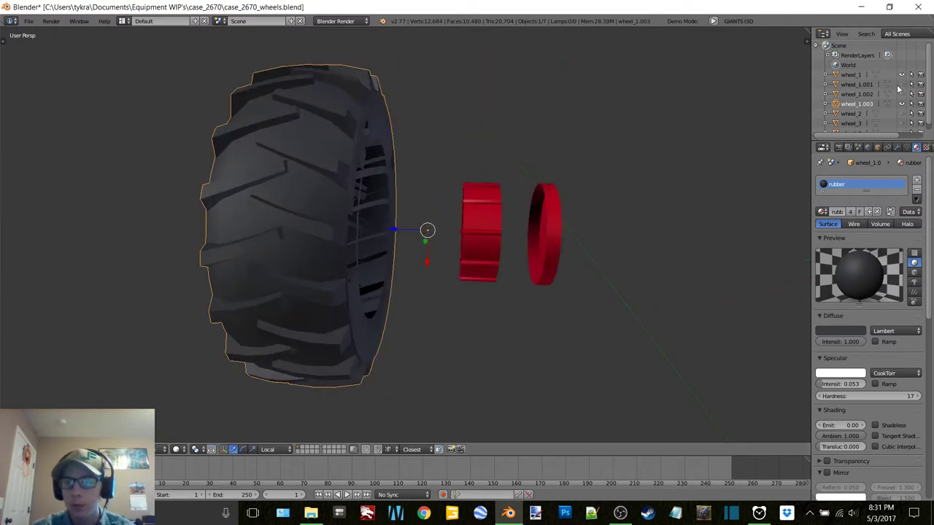
pyautogui.click(901, 85)
pyautogui.click(902, 74)
pyautogui.moveTo(559, 178); pyautogui.dragTo(463, 146, button='middle')
pyautogui.scroll(5, 463, 146)
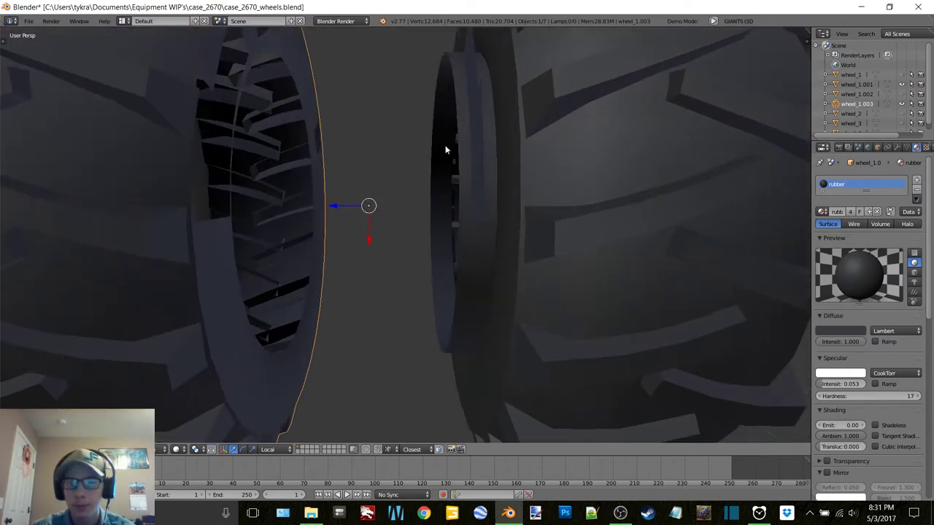
pyautogui.scroll(-5, 493, 114)
# Undo the visibility changes and the move of the separated tire
pyautogui.hotkey('ctrl', 'z')
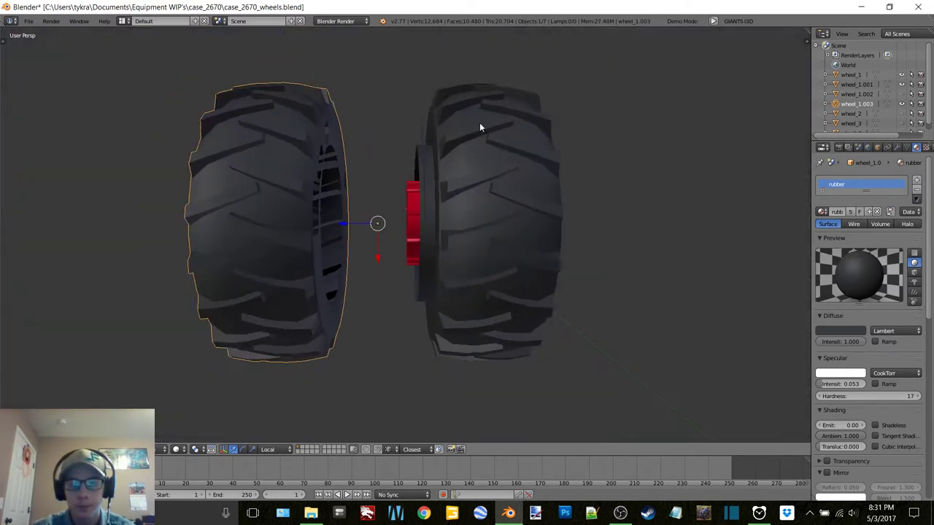
pyautogui.hotkey('ctrl', 'z')
pyautogui.hotkey('ctrl', 'z')
pyautogui.hotkey('ctrl', 'z')
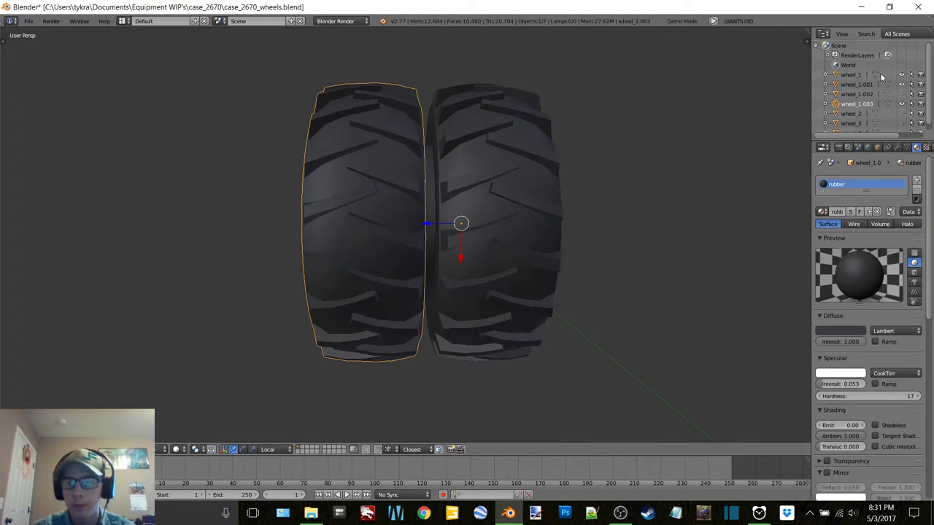
# Hide the hub and the separated tire, and edit the remaining tire wheel_1.001 in wireframe, focusing on its inner sidewall
pyautogui.click(903, 104)
pyautogui.rightClick(483, 193)
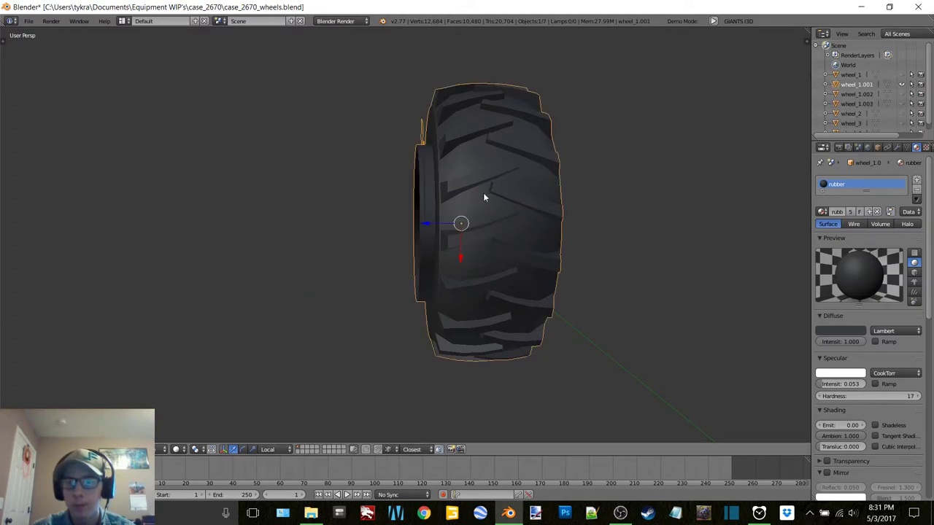
pyautogui.press('Tab')
pyautogui.click(561, 195)
pyautogui.moveTo(345, 209); pyautogui.dragTo(472, 213, button='middle')
pyautogui.moveTo(462, 205); pyautogui.dragTo(435, 207, button='middle')
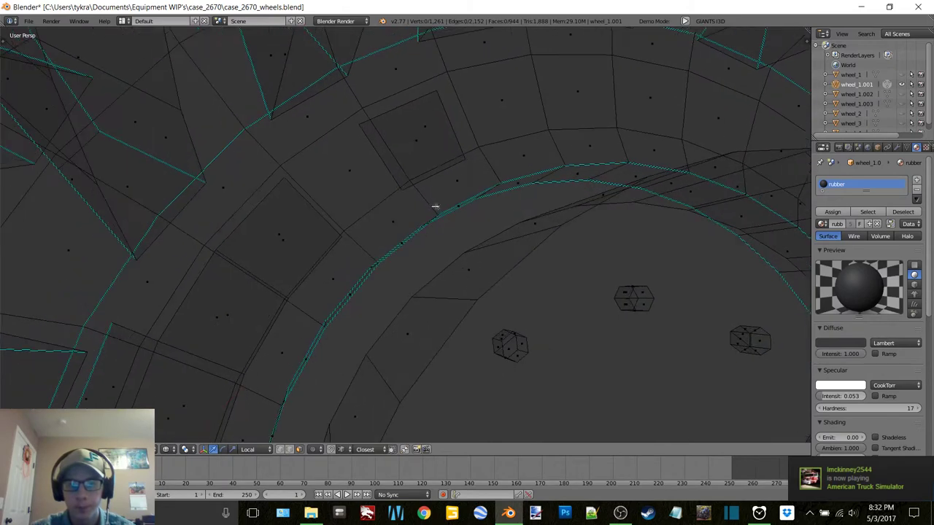
# Circle-select the seven rectangular patch faces lying along the tire's inner sidewall
pyautogui.rightClick(423, 139)
pyautogui.moveTo(423, 139); pyautogui.dragTo(397, 170, button='middle')
pyautogui.press('c')
pyautogui.scroll(8, 409, 173)
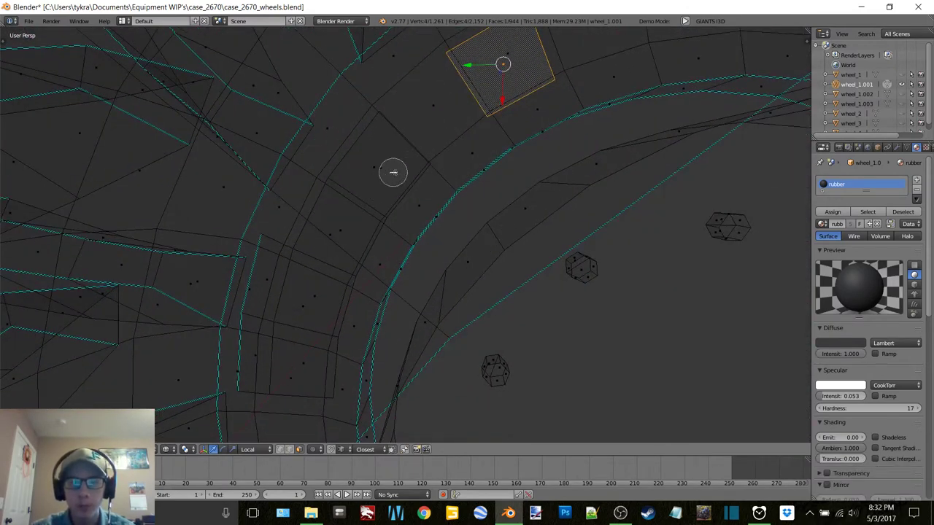
pyautogui.click(393, 172)
pyautogui.moveTo(393, 172)
pyautogui.mouseDown()
pyautogui.moveTo(323, 296)
pyautogui.moveTo(313, 354)
pyautogui.mouseUp()
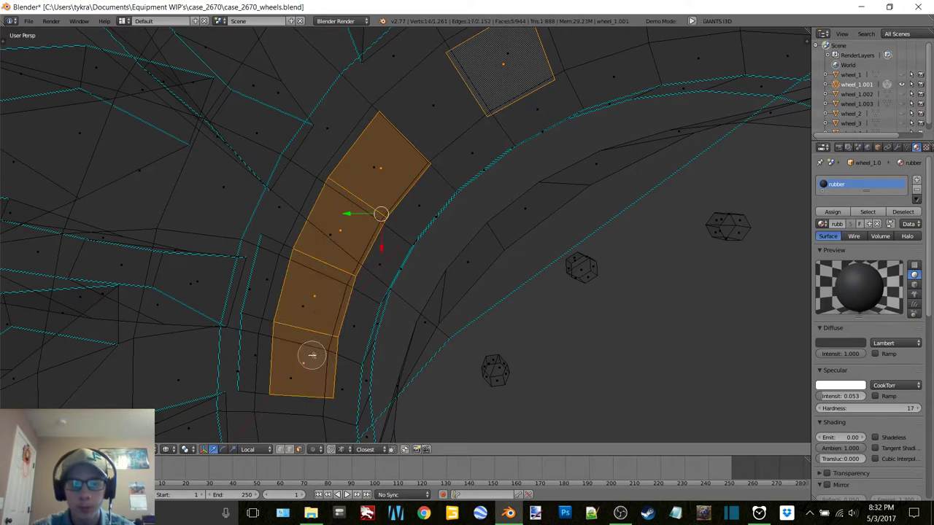
pyautogui.rightClick(368, 294)
pyautogui.moveTo(367, 294)
pyautogui.mouseDown(button='middle')
pyautogui.moveTo(442, 252)
pyautogui.moveTo(440, 231)
pyautogui.moveTo(397, 238)
pyautogui.mouseUp(button='middle')
pyautogui.press('c')
pyautogui.moveTo(345, 196); pyautogui.dragTo(329, 271)
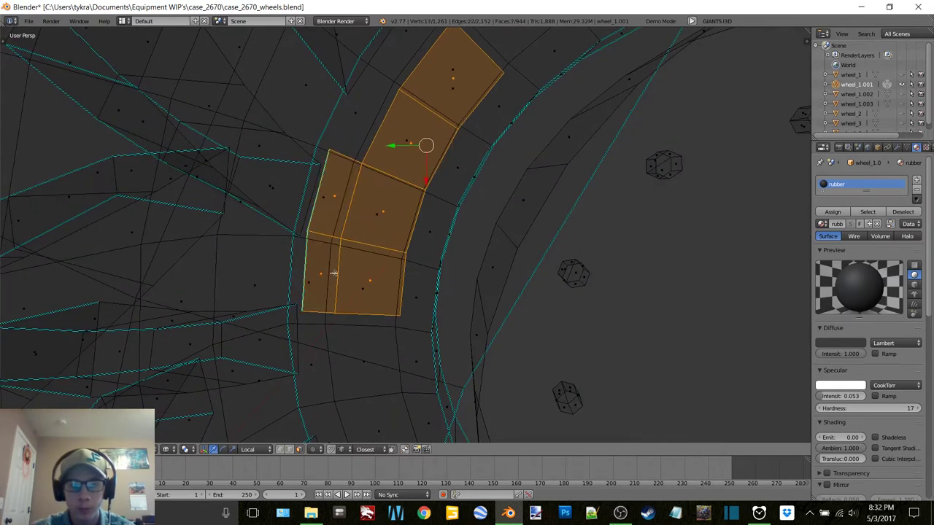
# Separate the selected sidewall faces into their own object and return to Object Mode in solid display
pyautogui.rightClick(332, 273)
pyautogui.press('z')
pyautogui.click(329, 301)
pyautogui.scroll(-10, 324, 243)
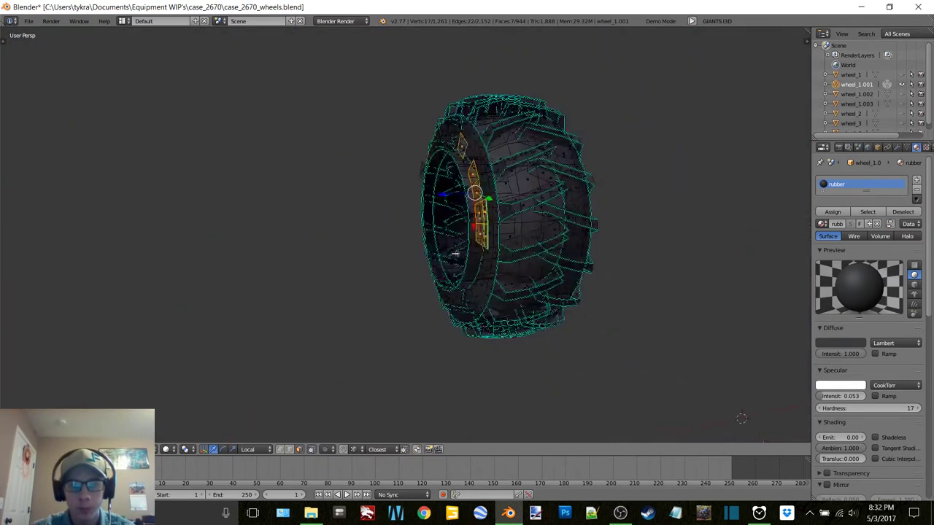
pyautogui.press('p')
pyautogui.click(481, 251)
pyautogui.press('Tab')
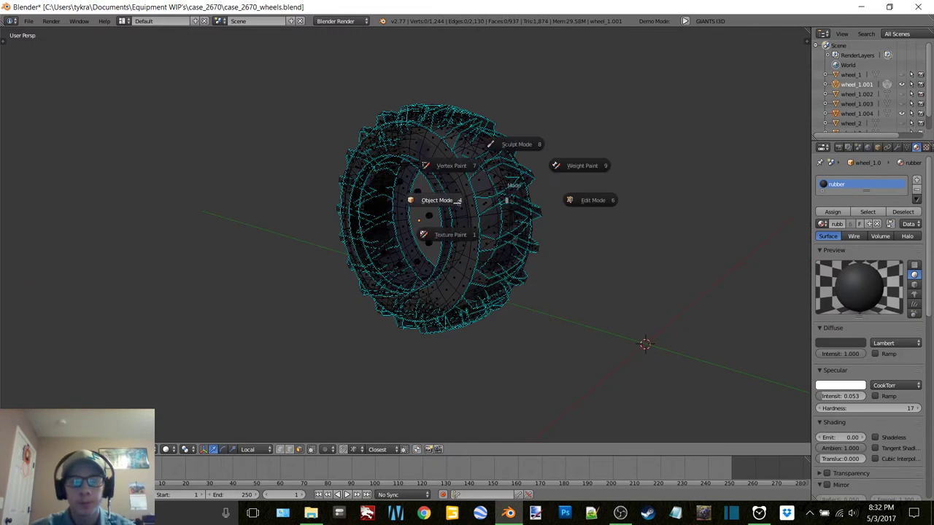
pyautogui.click(442, 207)
pyautogui.moveTo(477, 204); pyautogui.dragTo(465, 205, button='middle')
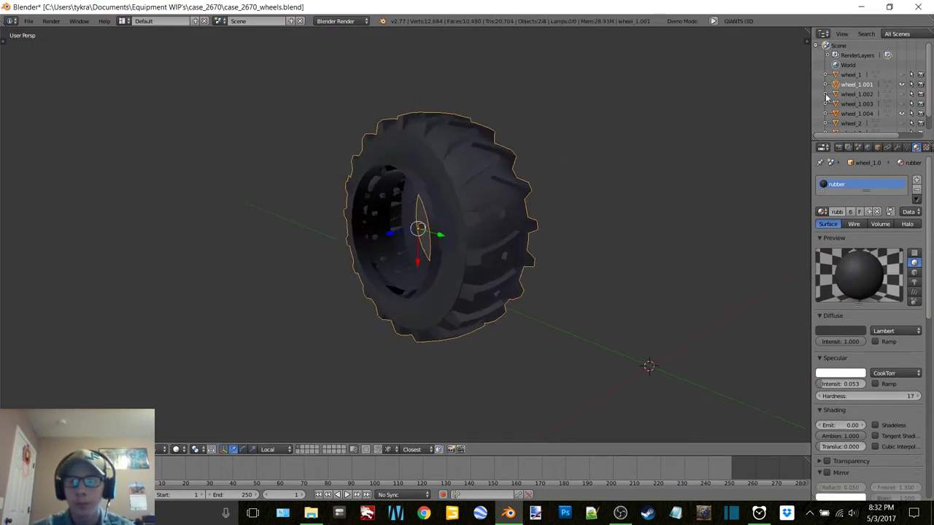
# Reveal the hidden tire wheel_1.003 and join the separated sidewall faces wheel_1.004 into it
pyautogui.rightClick(858, 116)
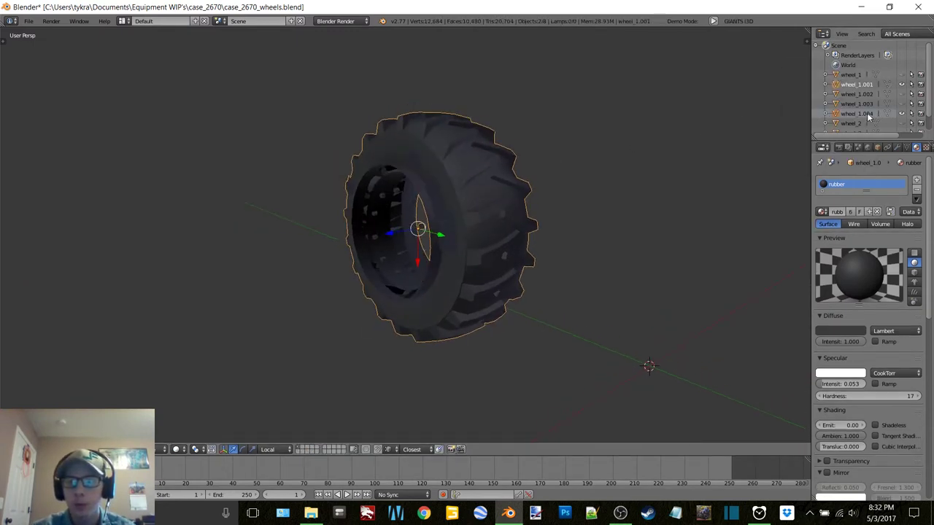
pyautogui.click(868, 114)
pyautogui.click(901, 105)
pyautogui.keyDown('ctrl'); pyautogui.click(866, 104); pyautogui.keyUp('ctrl')
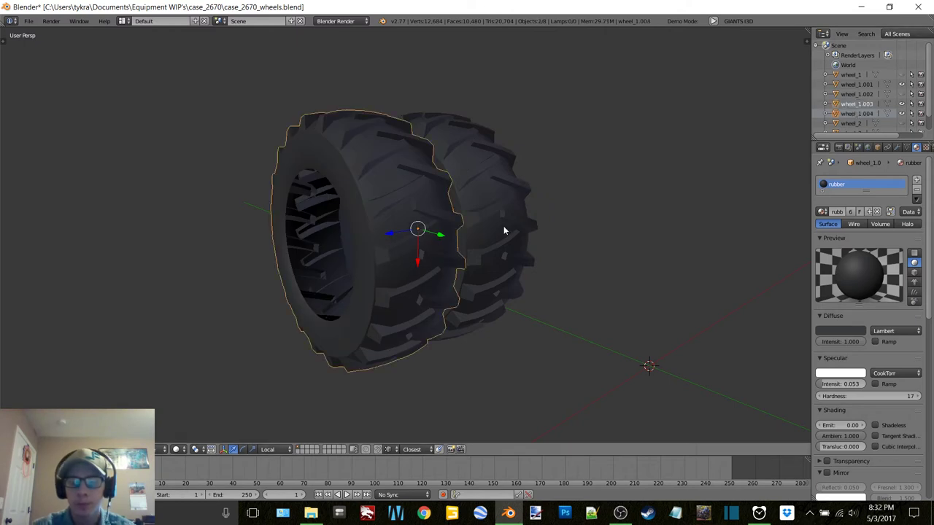
pyautogui.hotkey('ctrl', 'j')
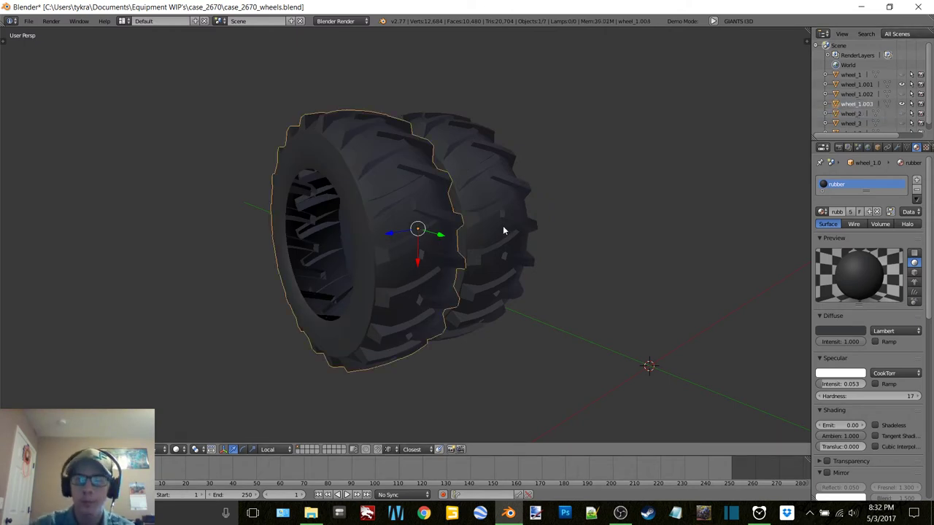
# Rename the joined tire wheel_1.003 as FrontLeftDual
pyautogui.doubleClick(870, 106)
pyautogui.write('ft')
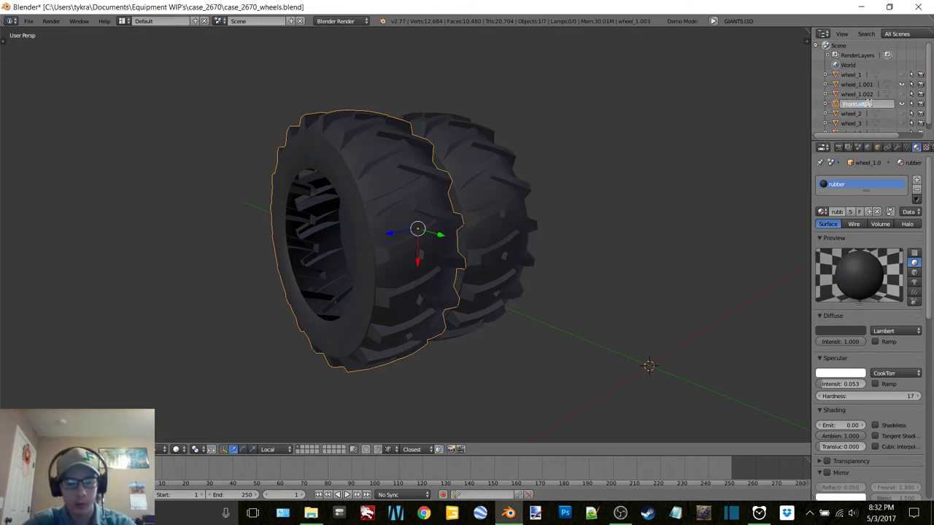
pyautogui.write('rontLeftDual')
pyautogui.press('Return')
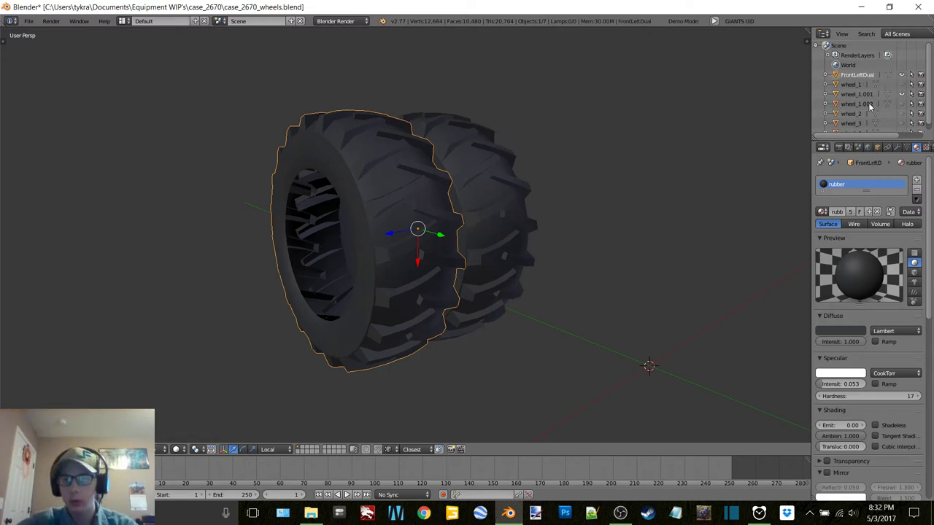
# Inspect wheel_1.001 and FrontLeftDual in isolation, checking the FrontLeftDual mesh in Edit Mode for a misplaced sidewall patch
pyautogui.click(901, 75)
pyautogui.moveTo(413, 205)
pyautogui.mouseDown(button='middle')
pyautogui.moveTo(506, 181)
pyautogui.moveTo(503, 232)
pyautogui.moveTo(429, 234)
pyautogui.moveTo(466, 259)
pyautogui.moveTo(519, 247)
pyautogui.moveTo(399, 208)
pyautogui.moveTo(360, 185)
pyautogui.moveTo(357, 166)
pyautogui.moveTo(407, 195)
pyautogui.mouseUp(button='middle')
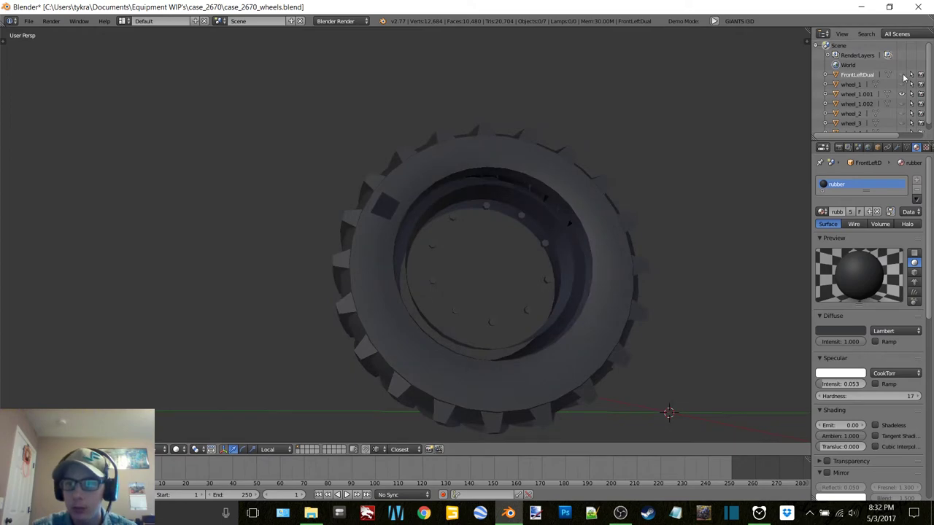
pyautogui.moveTo(628, 139); pyautogui.dragTo(460, 197, button='middle')
pyautogui.rightClick(459, 218)
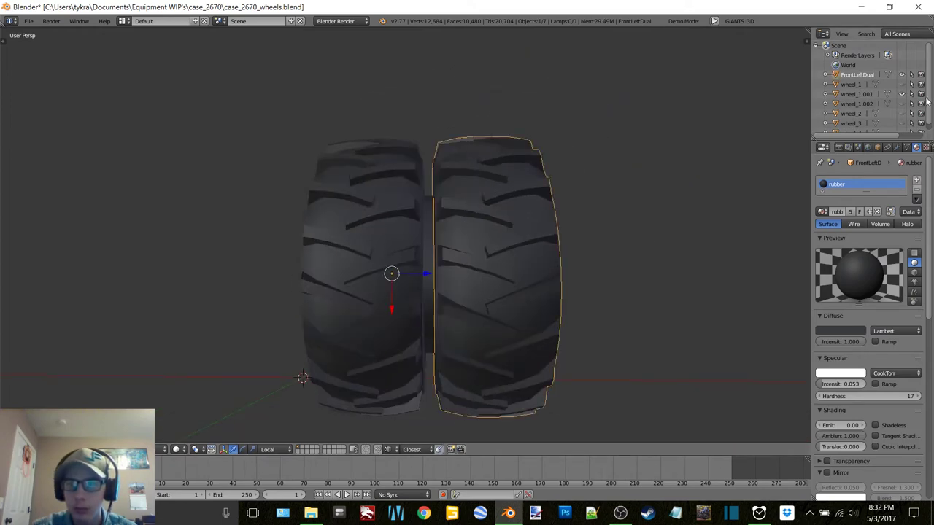
pyautogui.click(902, 96)
pyautogui.press('Tab')
pyautogui.click(640, 184)
pyautogui.scroll(3, 462, 229)
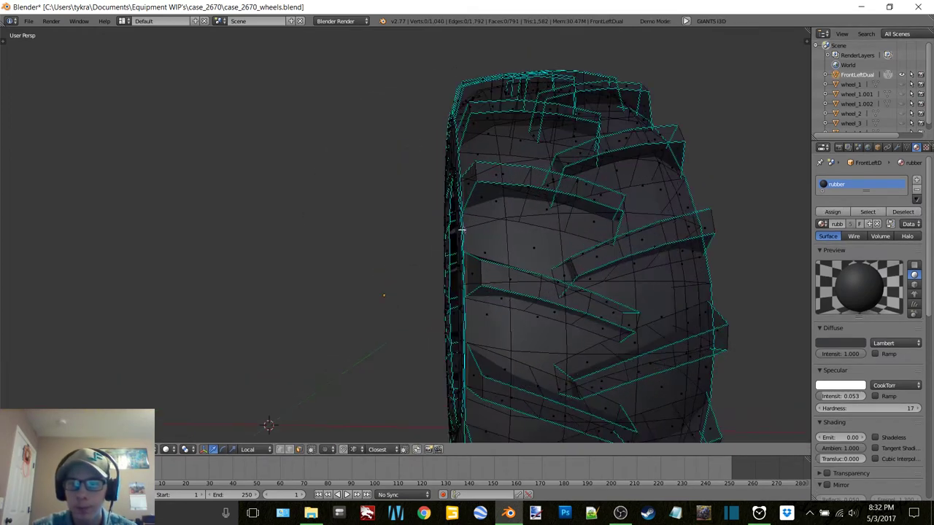
pyautogui.moveTo(462, 229)
pyautogui.mouseDown(button='middle')
pyautogui.moveTo(496, 222)
pyautogui.moveTo(467, 204)
pyautogui.moveTo(504, 183)
pyautogui.moveTo(515, 217)
pyautogui.moveTo(458, 246)
pyautogui.mouseUp(button='middle')
pyautogui.press('Tab')
pyautogui.click(378, 246)
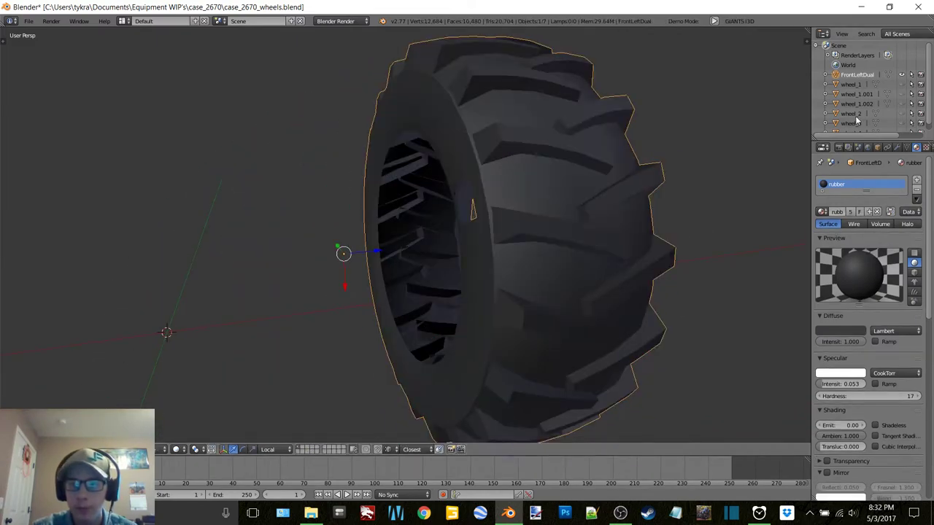
# Compare FrontLeftDual with wheel_1.002 and wheel_1.001 by showing each in turn, examining the gap between the two tires
pyautogui.click(903, 104)
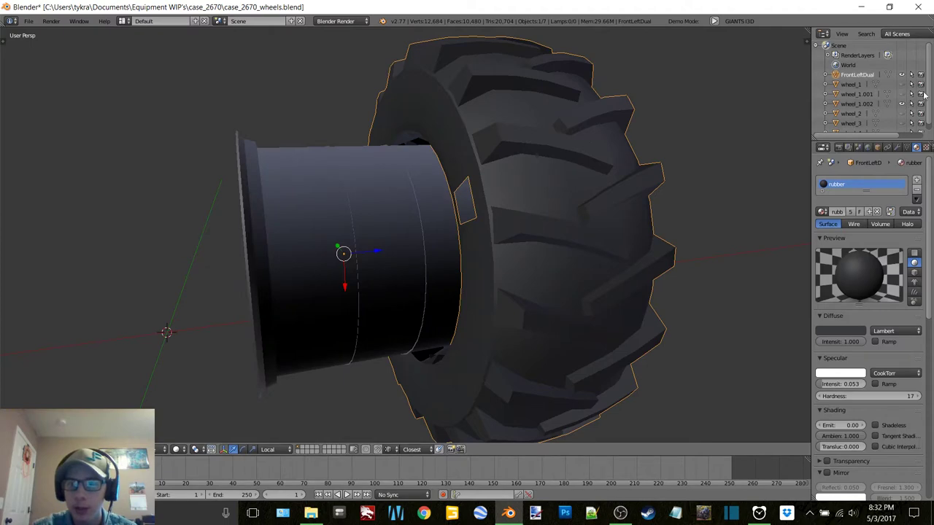
pyautogui.click(903, 104)
pyautogui.click(903, 103)
pyautogui.moveTo(467, 219); pyautogui.dragTo(487, 222, button='middle')
pyautogui.scroll(3, 531, 212)
pyautogui.scroll(-2, 532, 212)
pyautogui.click(902, 104)
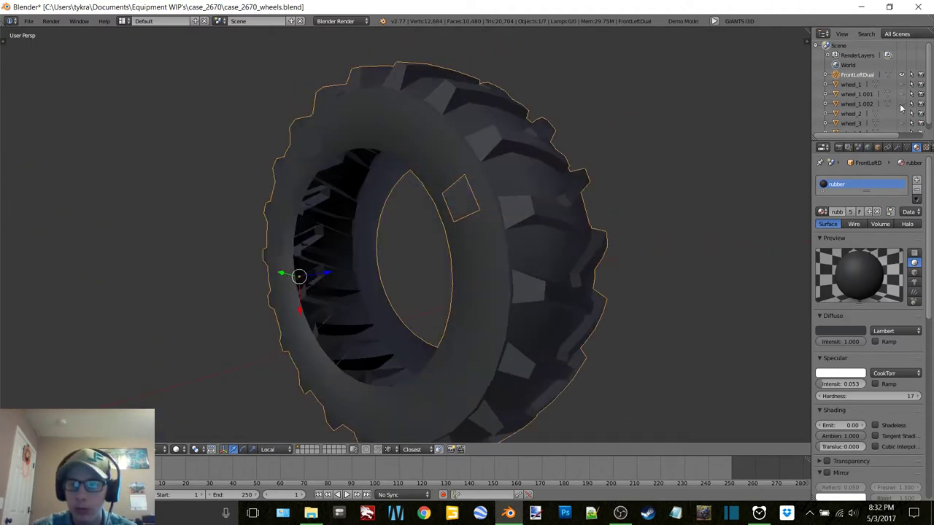
pyautogui.click(902, 95)
pyautogui.moveTo(329, 240); pyautogui.dragTo(667, 163, button='middle')
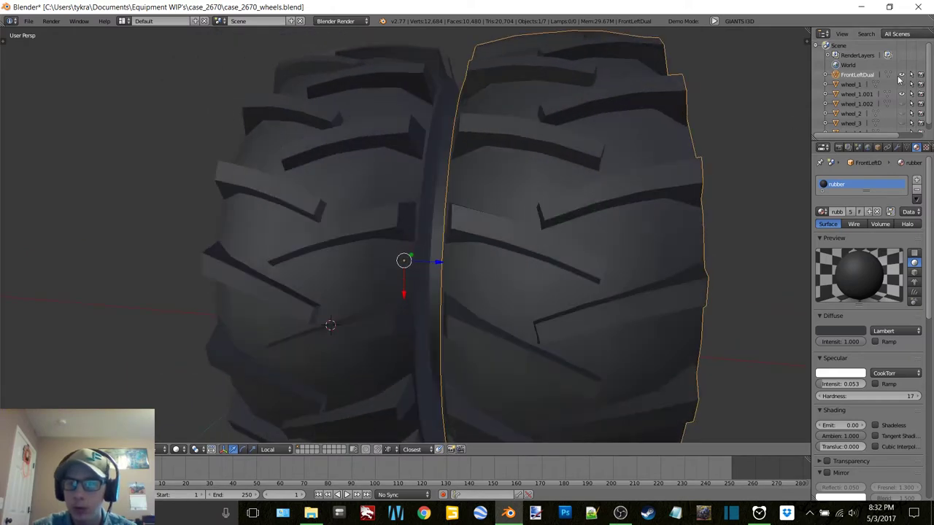
pyautogui.moveTo(496, 214); pyautogui.dragTo(526, 216, button='middle')
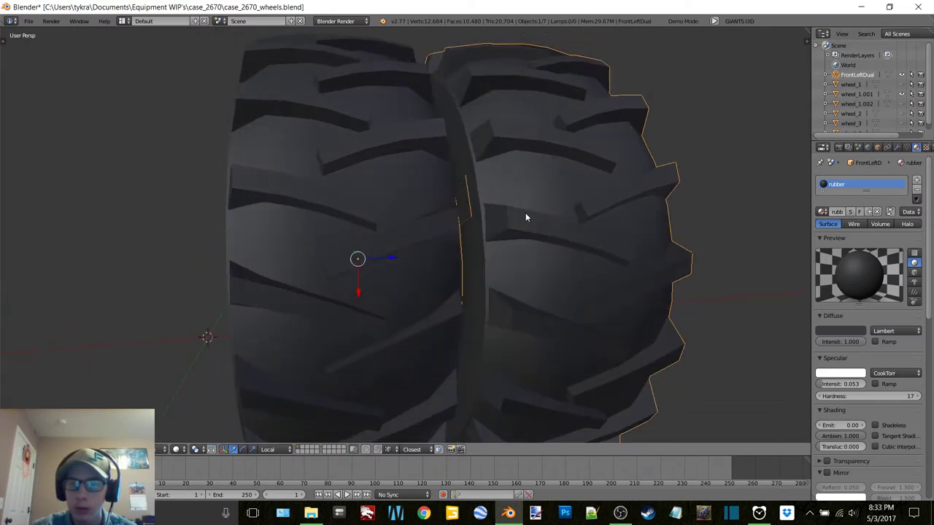
# Hide FrontLeftDual and separate the patch face protruding from the side of wheel_1.001 into its own object, returning to Object Mode
pyautogui.click(901, 76)
pyautogui.rightClick(460, 209)
pyautogui.press('Tab')
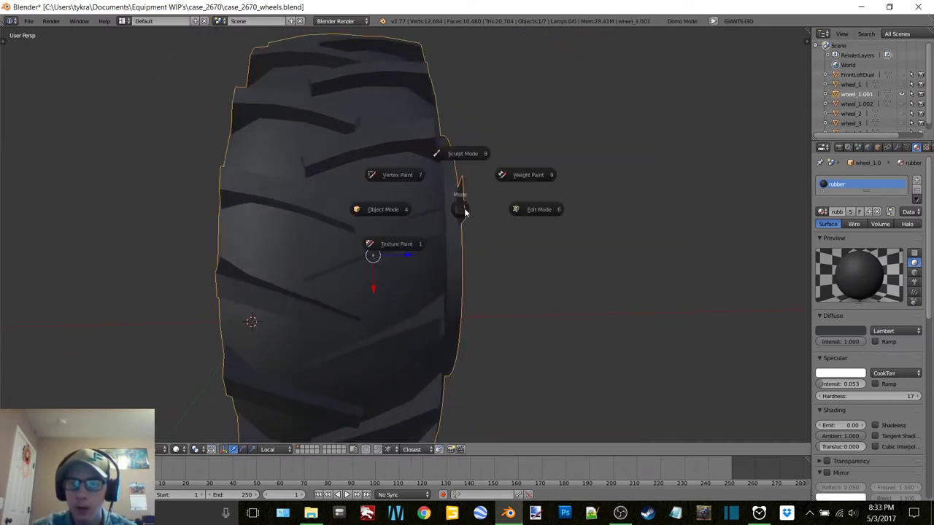
pyautogui.click(505, 209)
pyautogui.moveTo(505, 210); pyautogui.dragTo(469, 209, button='middle')
pyautogui.rightClick(461, 202)
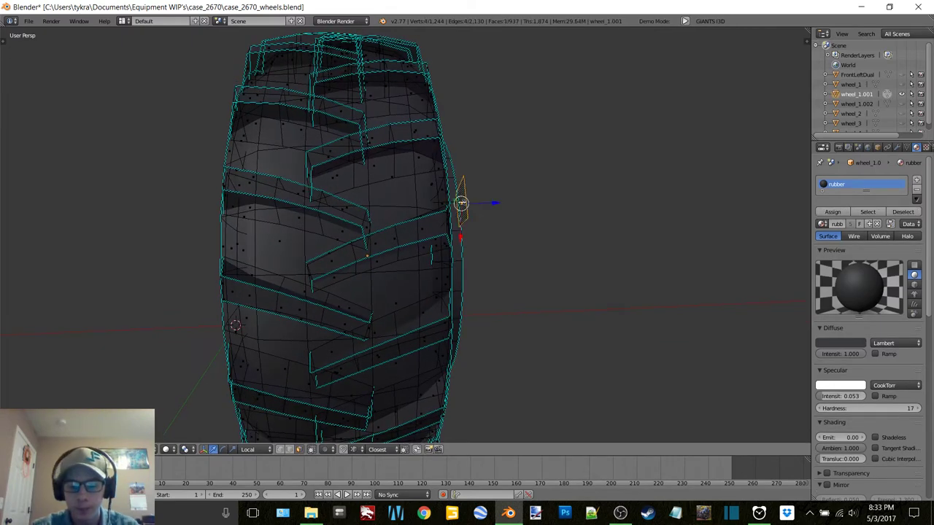
pyautogui.press('p')
pyautogui.click(461, 202)
pyautogui.press('Tab')
pyautogui.click(428, 204)
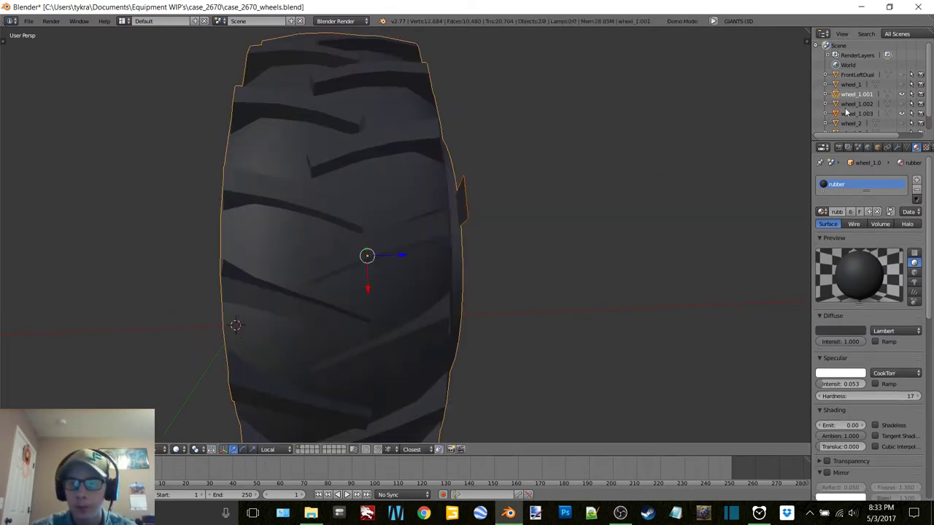
# Join the separated patch face wheel_1.003 into FrontLeftDual and hide the joined tire
pyautogui.click(857, 74)
pyautogui.click(902, 75)
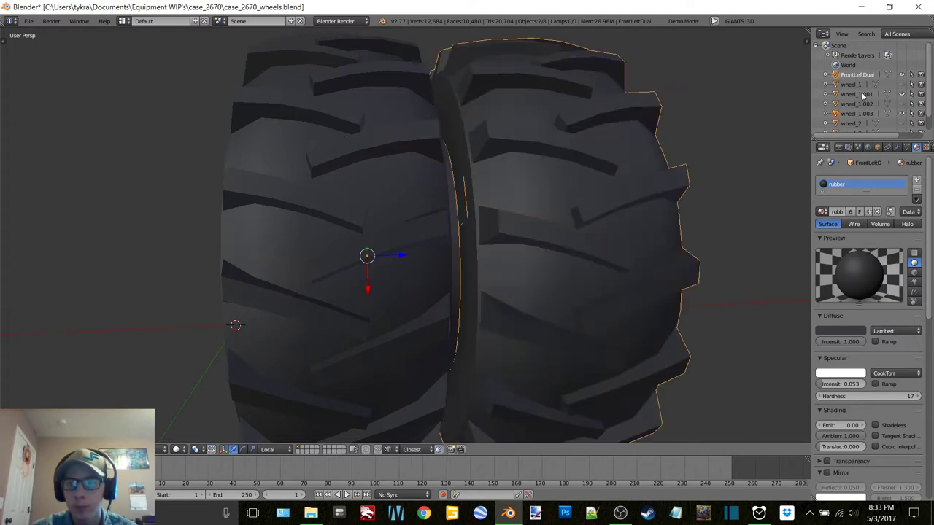
pyautogui.hotkey('ctrl', 'j')
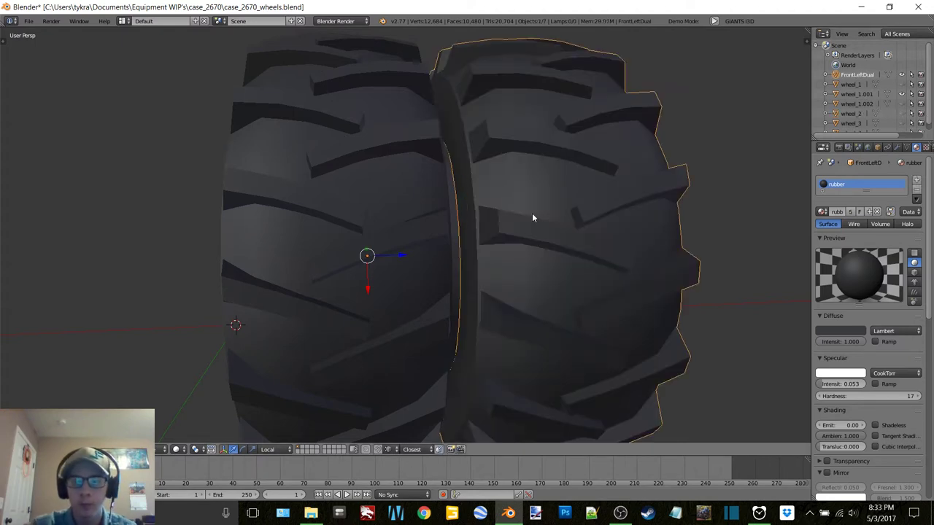
pyautogui.click(902, 75)
# Show wheel_1 and wheel_1.002 with FrontLeftDual hidden, and examine how the remaining wheel parts fit together
pyautogui.moveTo(577, 134); pyautogui.dragTo(442, 150, button='middle')
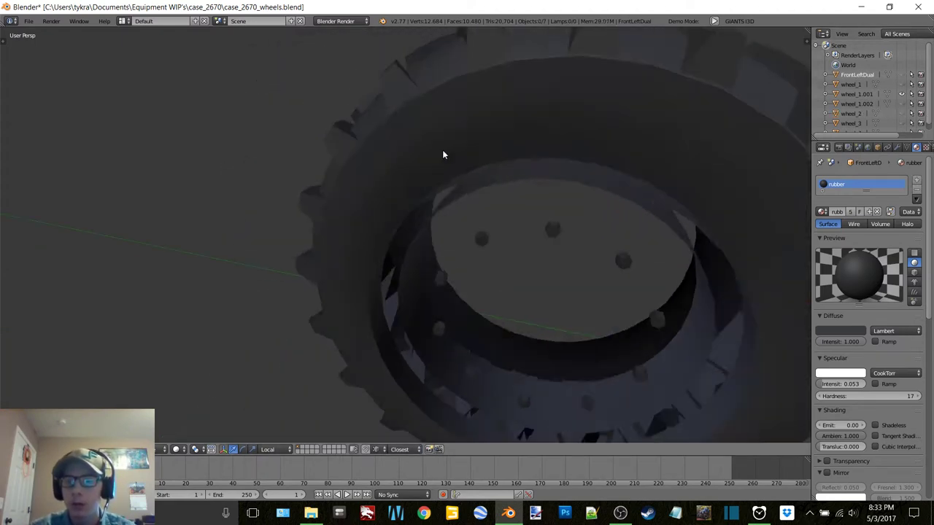
pyautogui.scroll(-3, 442, 151)
pyautogui.moveTo(569, 187); pyautogui.dragTo(591, 143, button='middle')
pyautogui.click(902, 85)
pyautogui.click(902, 94)
pyautogui.click(901, 104)
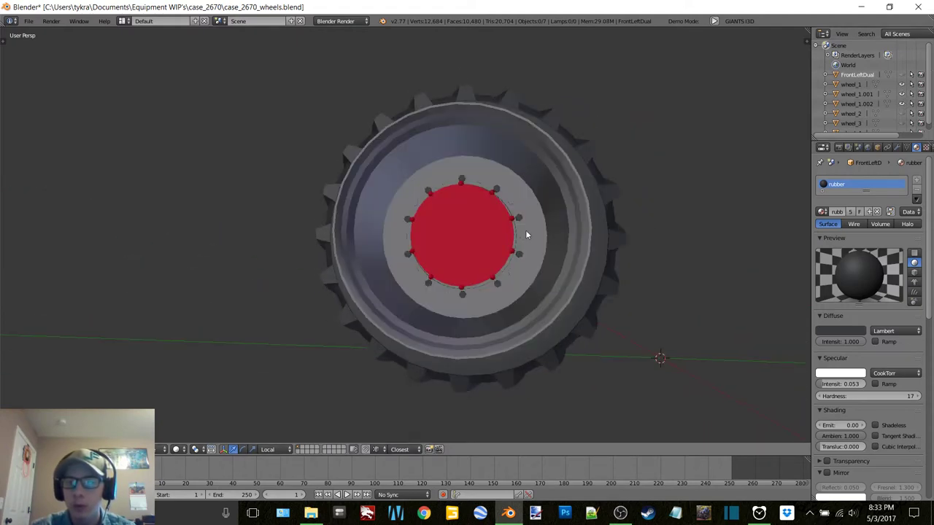
pyautogui.moveTo(525, 230); pyautogui.dragTo(856, 184, button='middle')
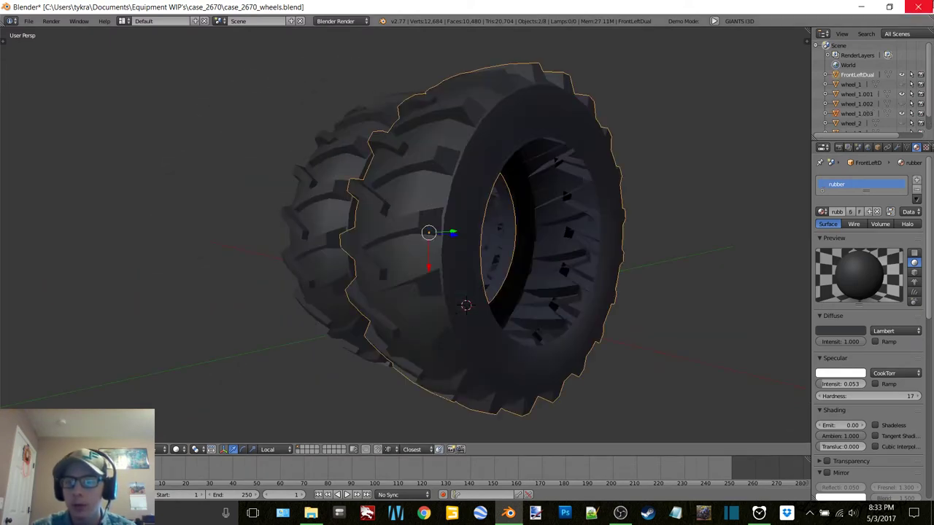
# Quit Blender without saving, reopen case_2670_wheels.blend, and select the dual wheel wheel_1
pyautogui.hotkey('alt', 'F4')
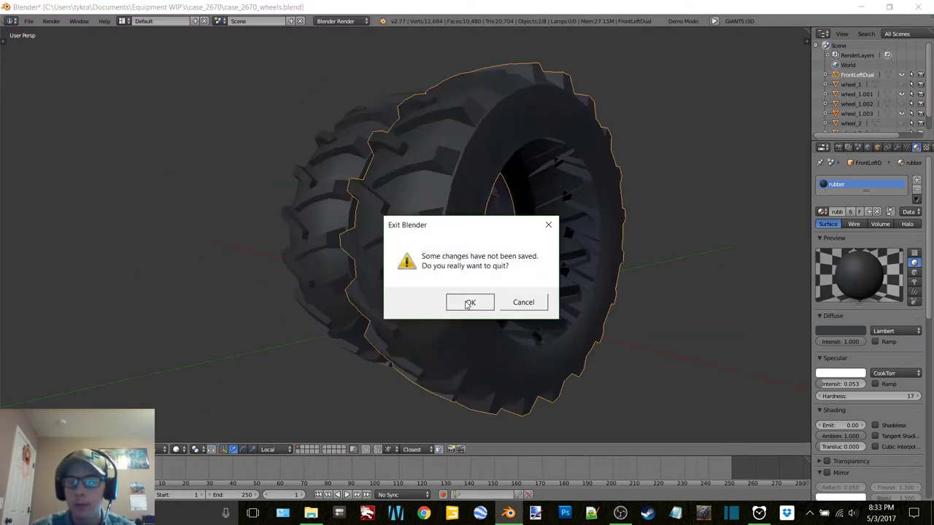
pyautogui.click(469, 302)
pyautogui.doubleClick(417, 220)
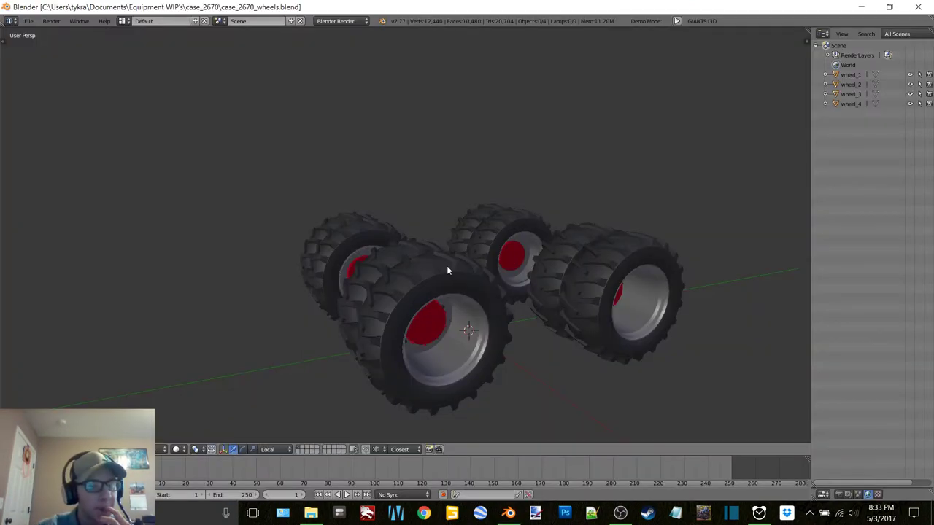
pyautogui.moveTo(450, 265); pyautogui.dragTo(455, 239, button='middle')
pyautogui.rightClick(354, 303)
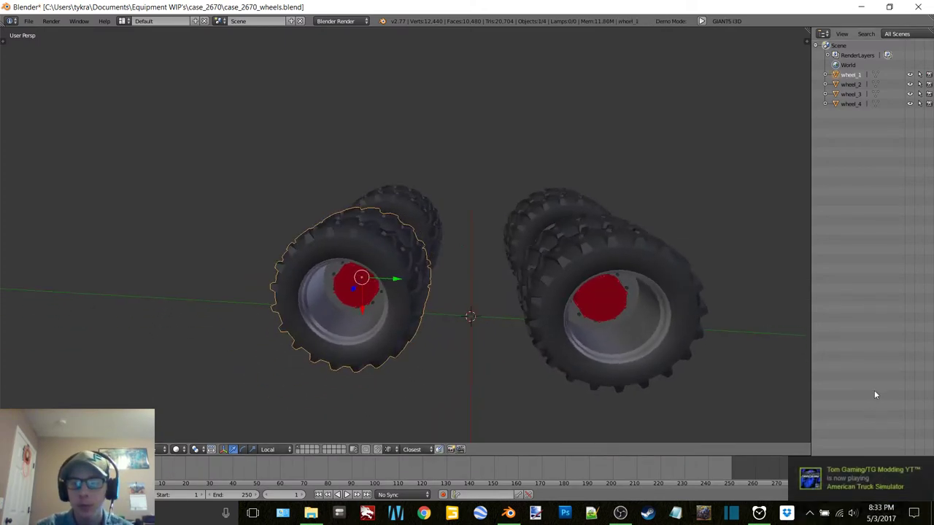
# Switch to Steam, set the friends status to offline, and close the friends list and main window
pyautogui.click(648, 515)
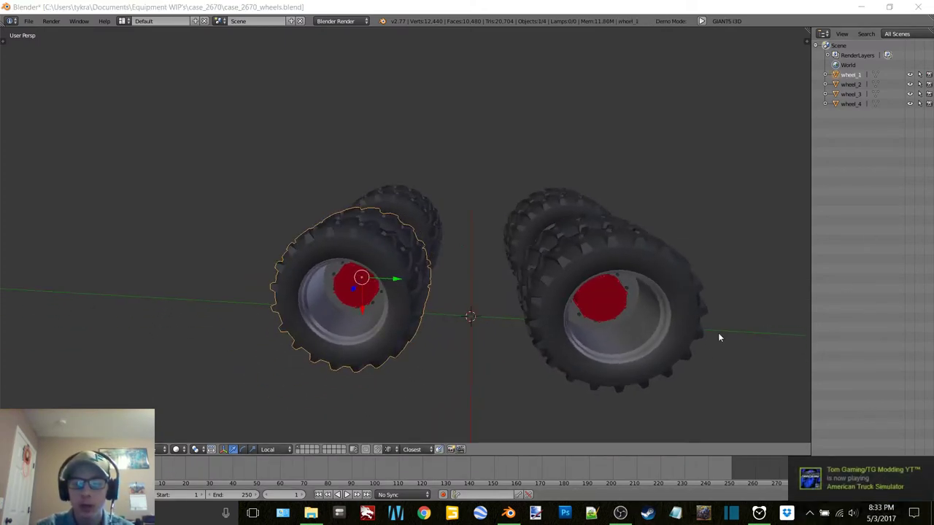
pyautogui.click(647, 513)
pyautogui.click(684, 445)
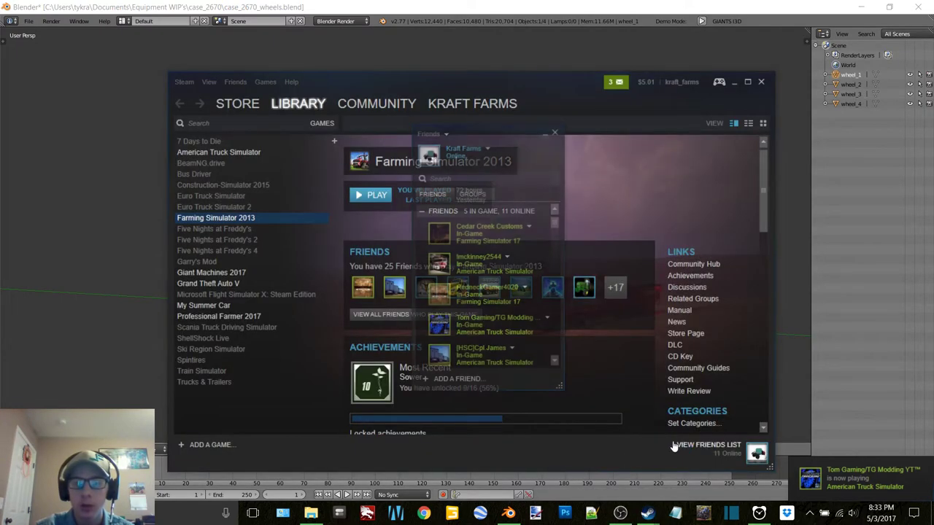
pyautogui.click(487, 149)
pyautogui.click(507, 229)
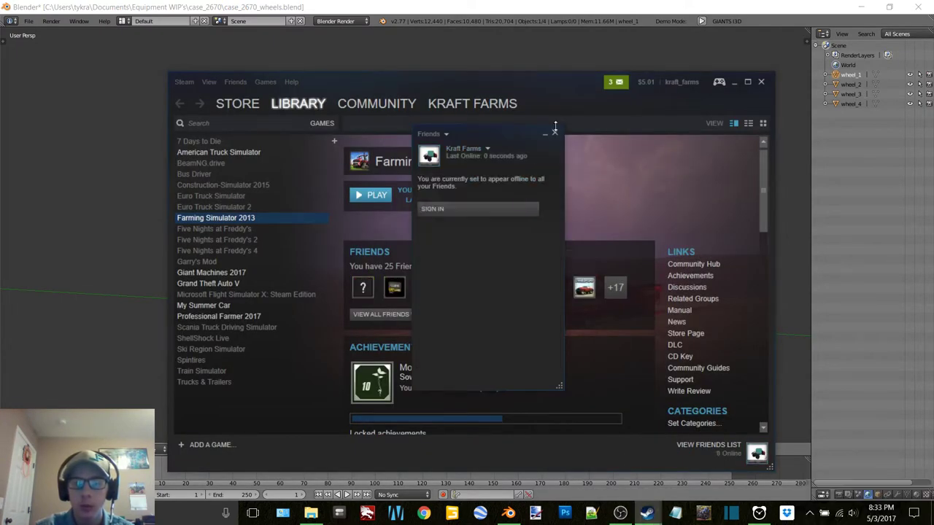
pyautogui.click(554, 133)
pyautogui.click(761, 81)
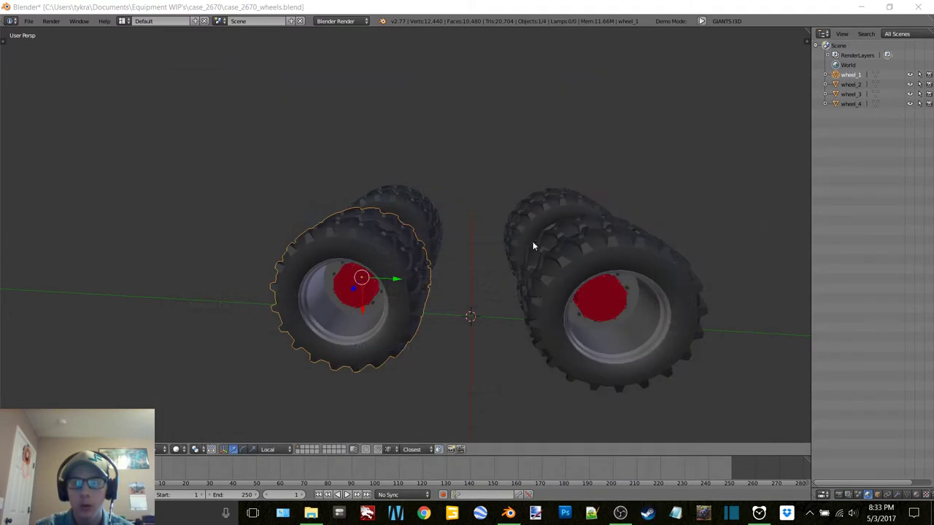
# Rename the object wheel_1 as FrontLeft and wheel_2 as FrontRight
pyautogui.moveTo(533, 244); pyautogui.dragTo(463, 249, button='middle')
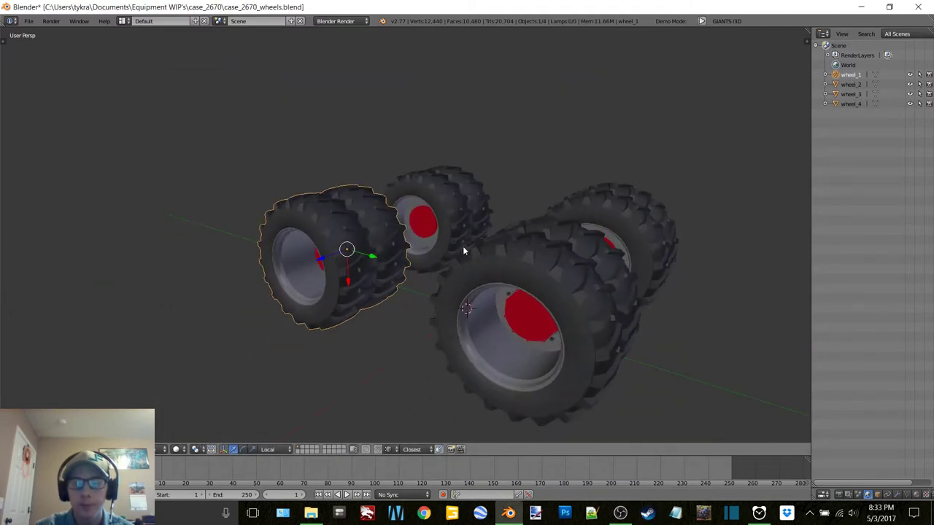
pyautogui.doubleClick(851, 75)
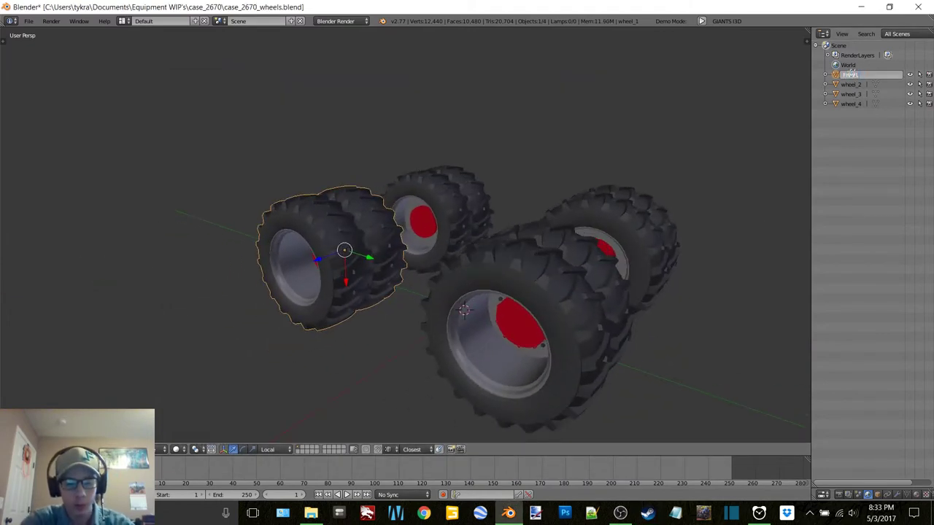
pyautogui.press('Return')
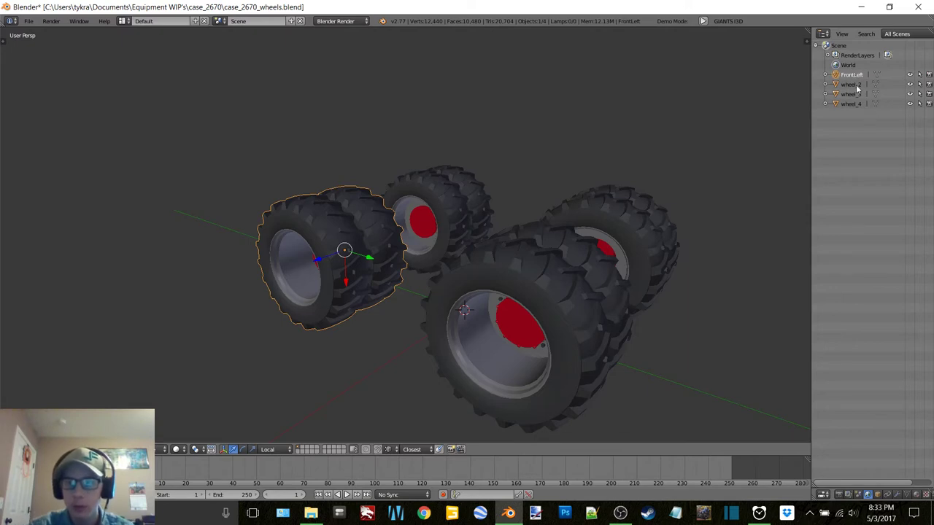
pyautogui.doubleClick(852, 85)
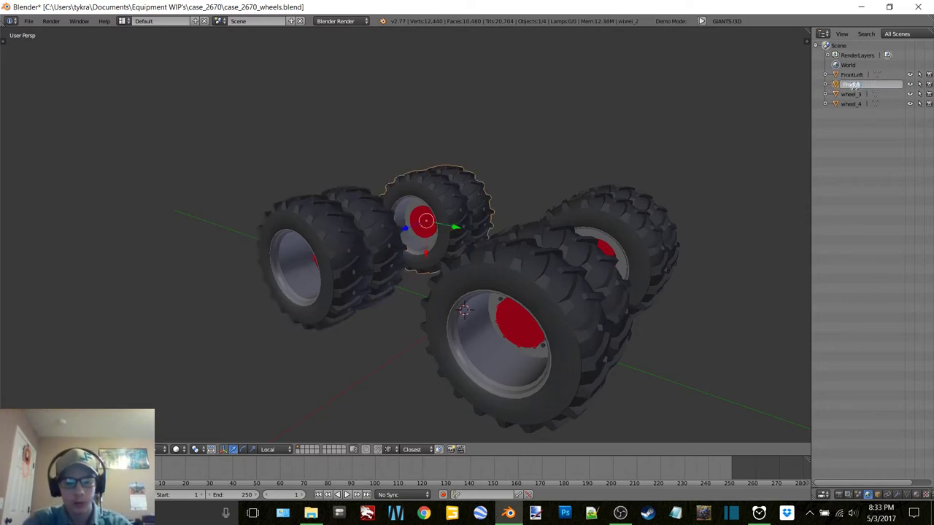
pyautogui.press('Return')
# Rename the object wheel_3 as RearLeft and wheel_4 as RearRight
pyautogui.doubleClick(852, 94)
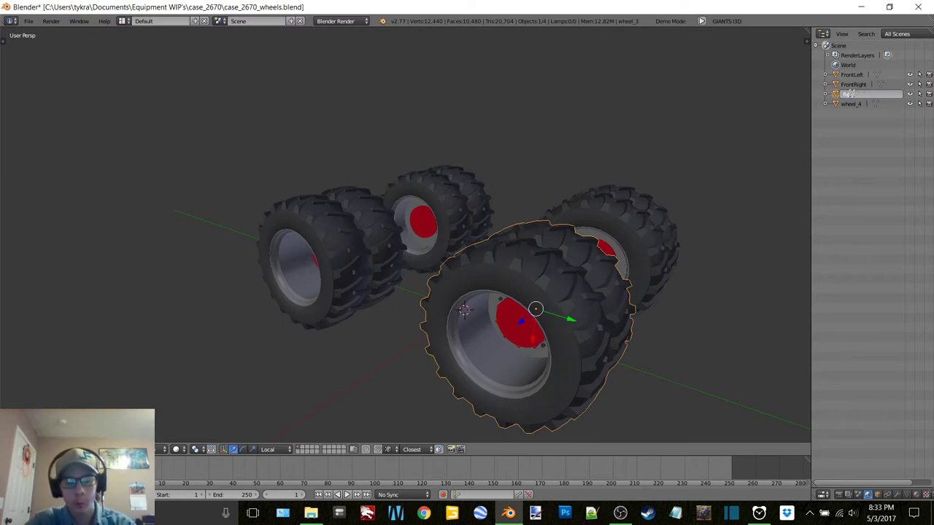
pyautogui.press('Return')
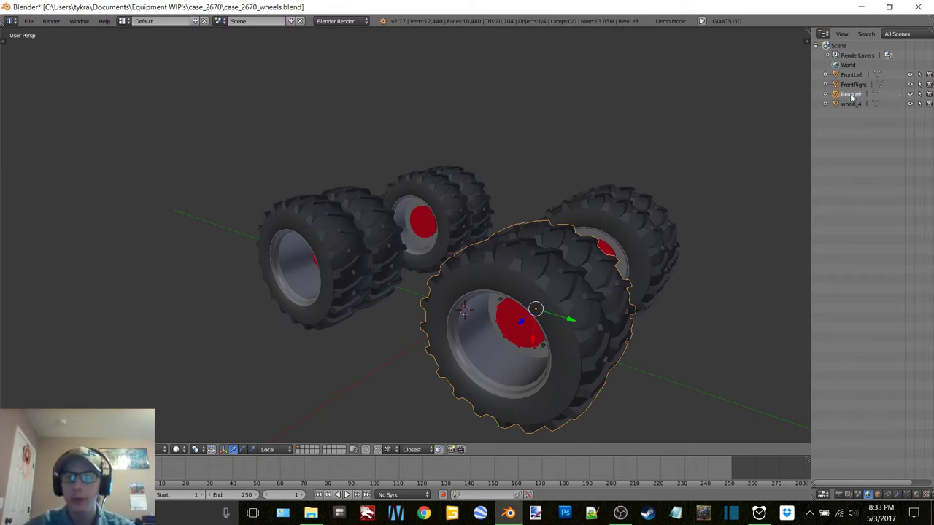
pyautogui.doubleClick(851, 104)
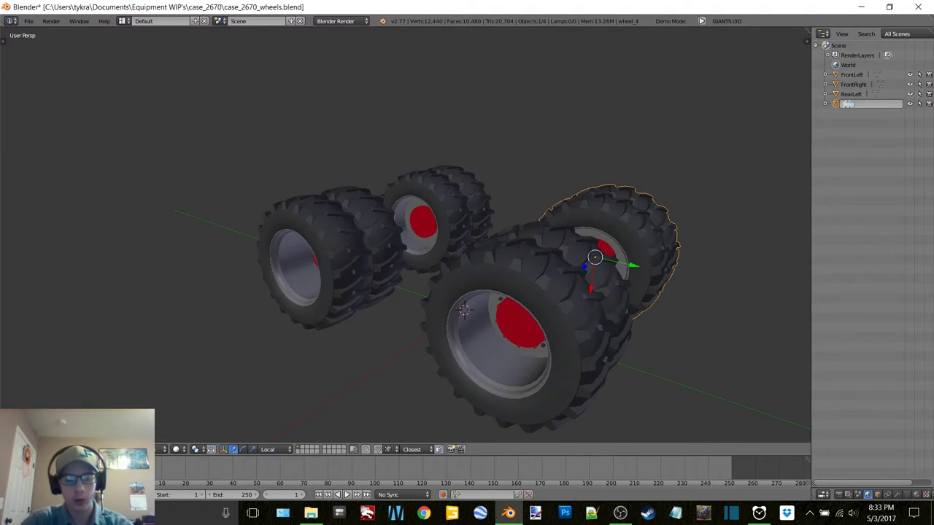
pyautogui.press('Return')
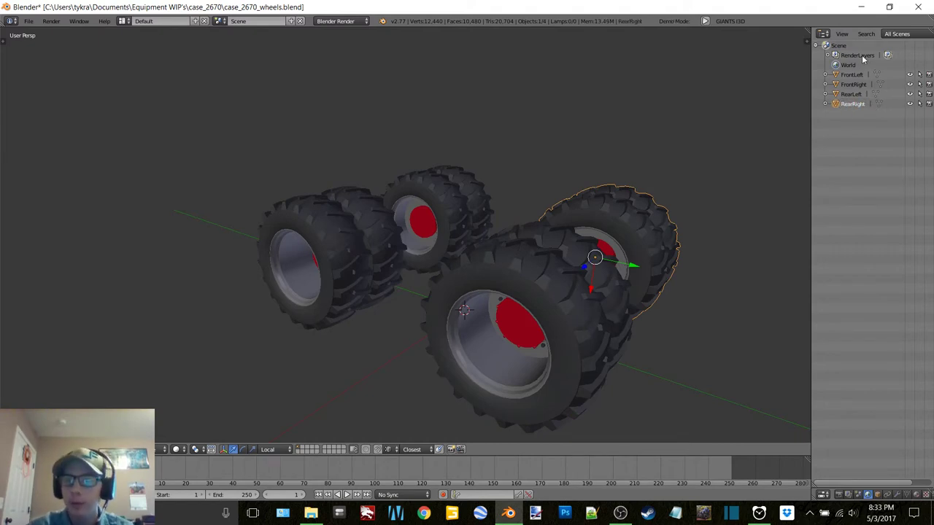
# Show FrontLeft's materials, copy the rubber material's hex diffuse colour, and replace rubber with a new material named FLRubber
pyautogui.click(858, 75)
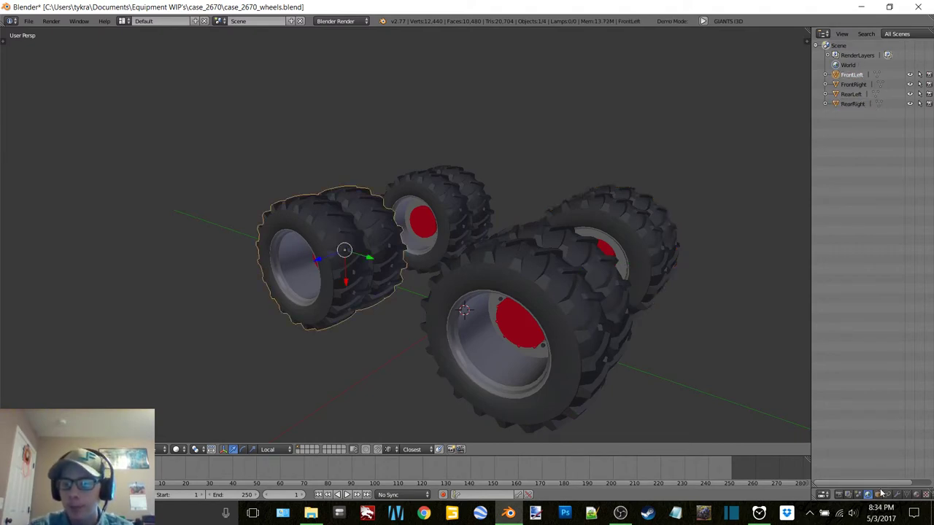
pyautogui.moveTo(879, 490); pyautogui.dragTo(902, 162)
pyautogui.click(912, 174)
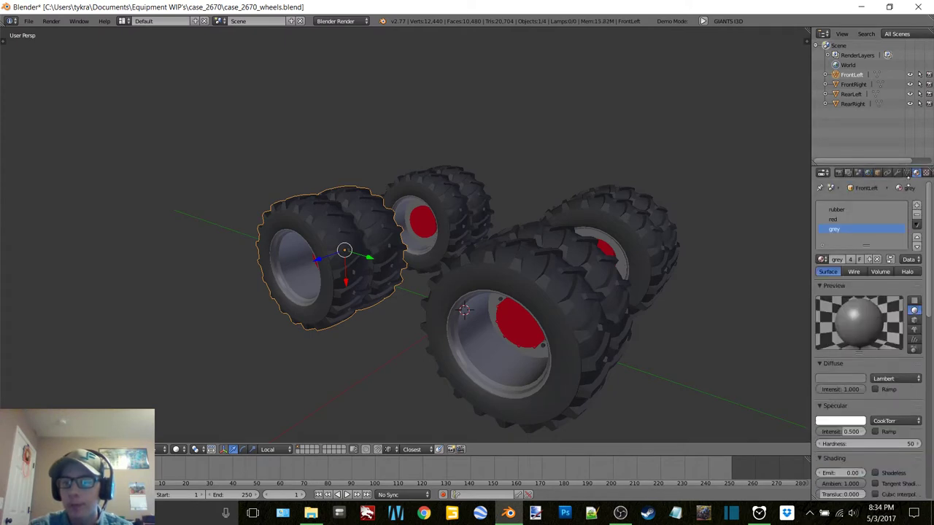
pyautogui.click(836, 211)
pyautogui.click(840, 379)
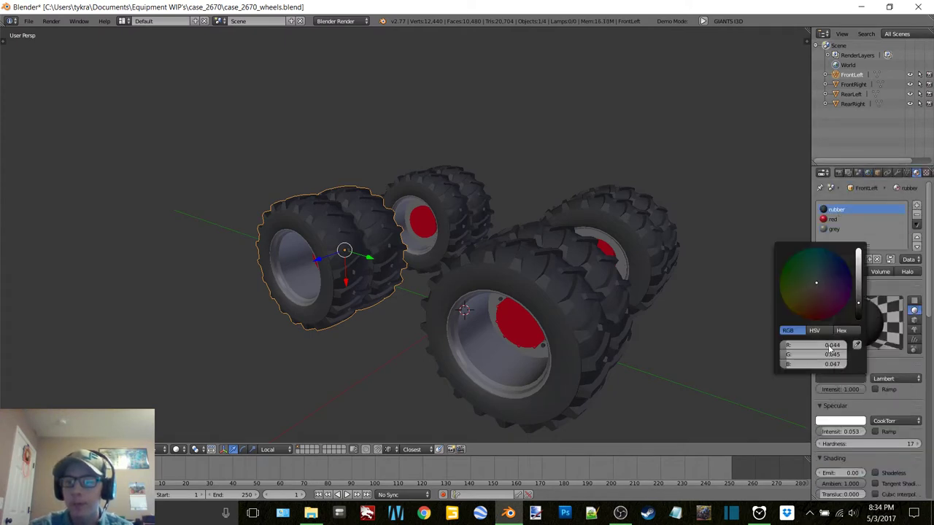
pyautogui.click(842, 331)
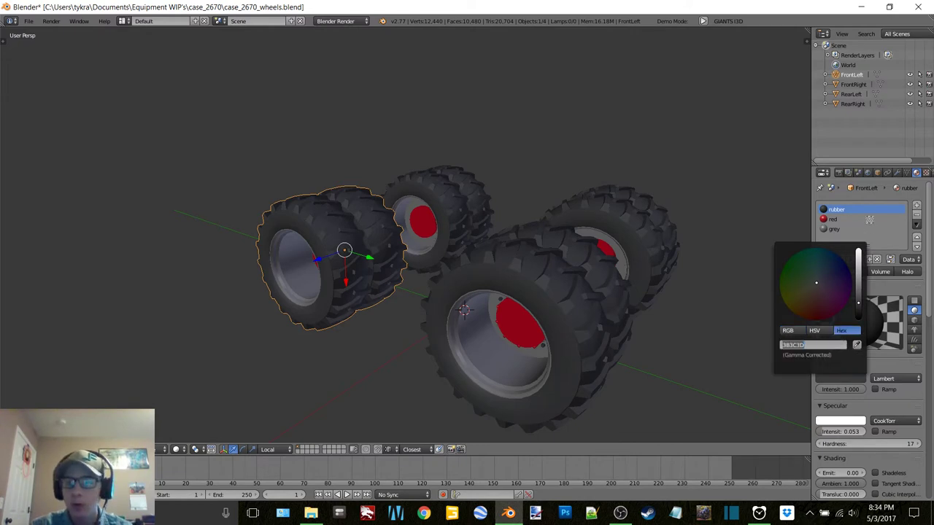
pyautogui.click(870, 220)
pyautogui.click(878, 260)
pyautogui.click(868, 260)
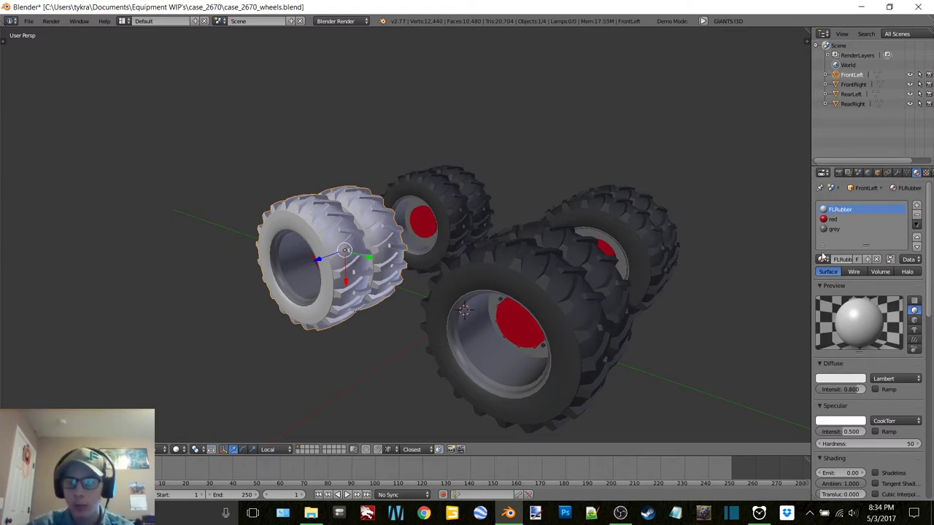
# Set FLRubber's diffuse colour to the copied hex 3B3C3D and its diffuse intensity to 1.000
pyautogui.click(831, 379)
pyautogui.hotkey('ctrl', 'v')
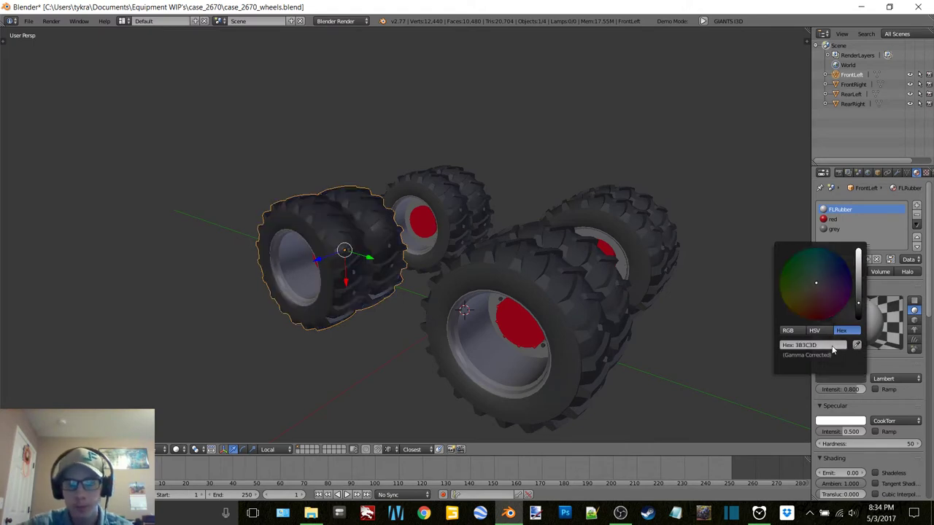
pyautogui.moveTo(847, 391)
pyautogui.mouseDown()
pyautogui.moveTo(865, 391)
pyautogui.moveTo(815, 392)
pyautogui.moveTo(864, 392)
pyautogui.mouseUp()
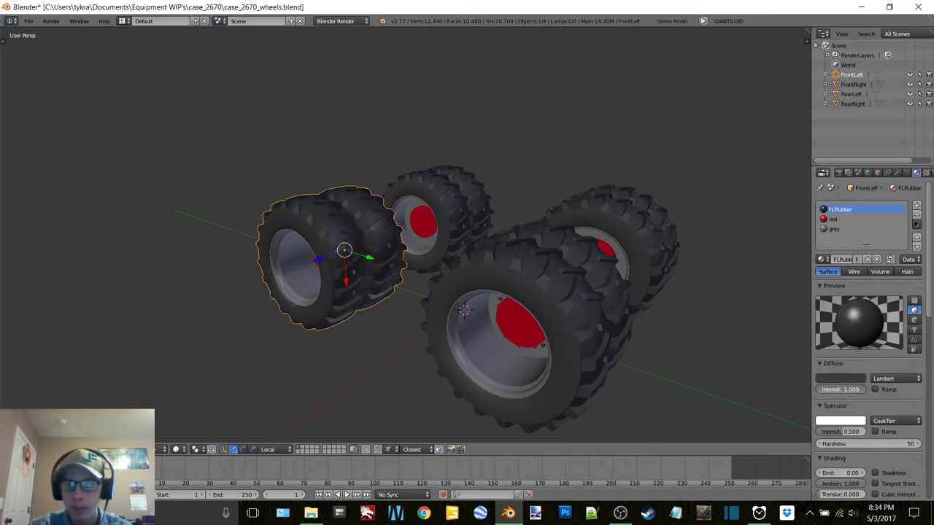
# Copy the hex diffuse colour of FrontLeft's red material and replace red with a new material named FLRed
pyautogui.click(834, 220)
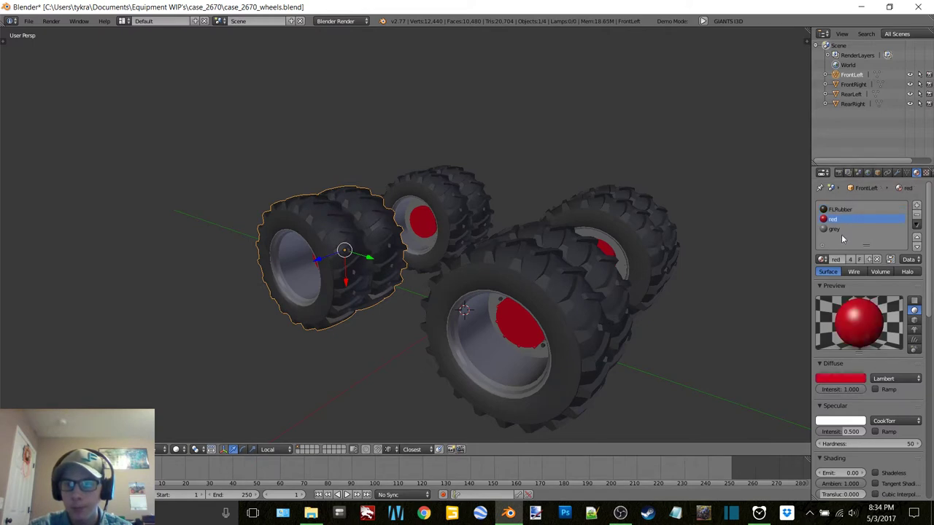
pyautogui.click(841, 378)
pyautogui.click(825, 347)
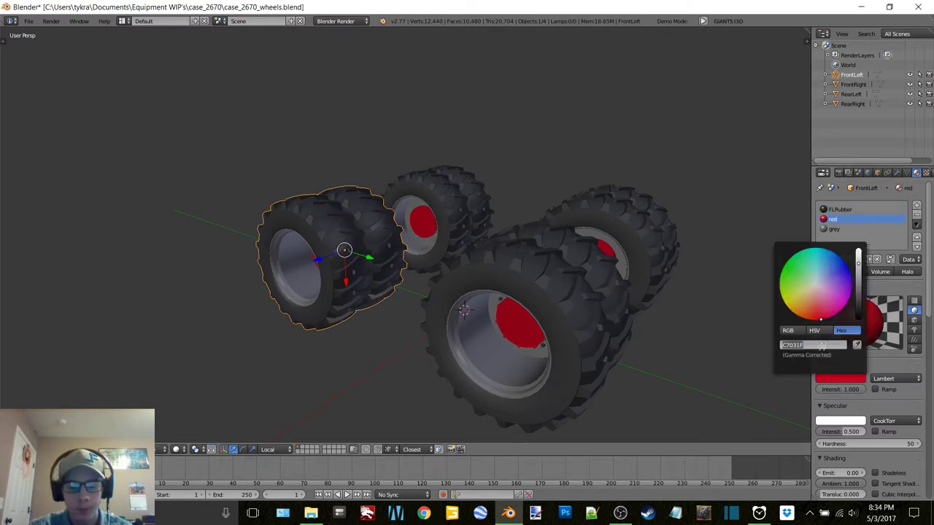
pyautogui.click(883, 203)
pyautogui.click(877, 260)
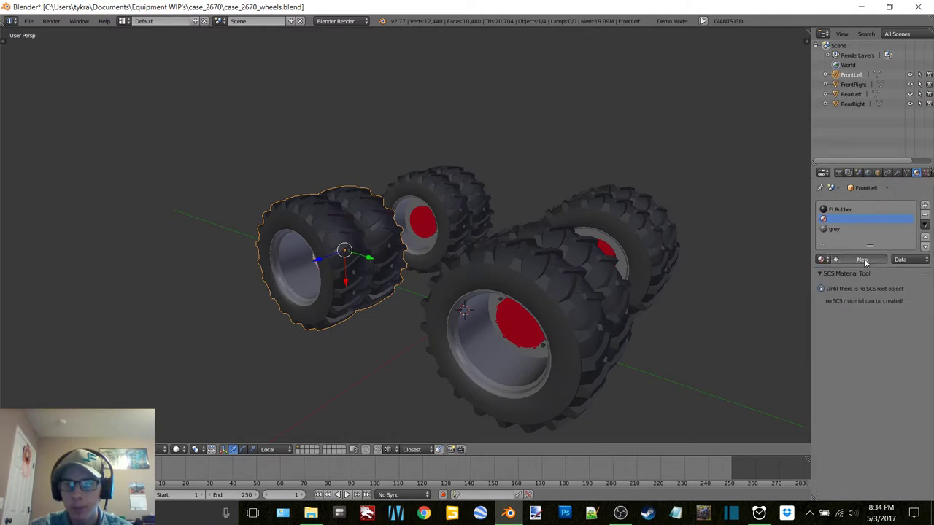
pyautogui.click(838, 259)
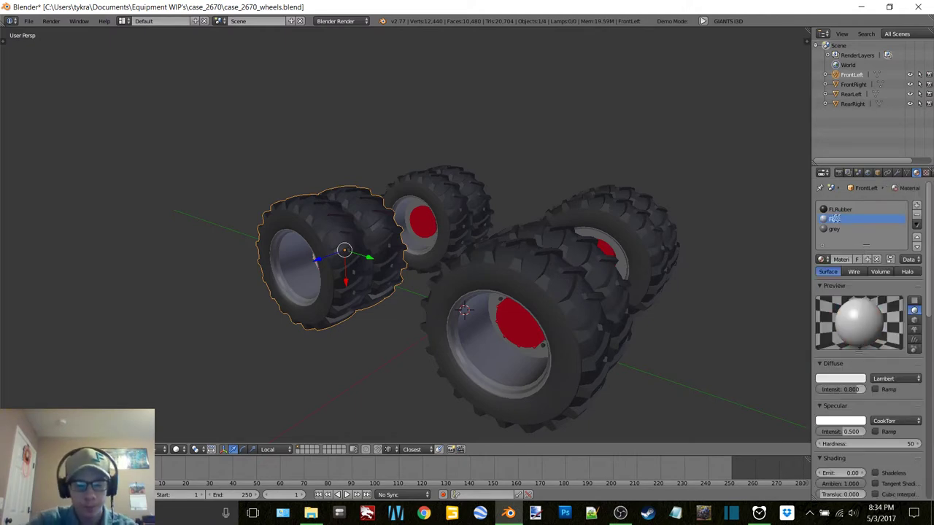
# Set FLRed's diffuse colour to the copied hex C7031F and its diffuse intensity to 1.000
pyautogui.click(846, 379)
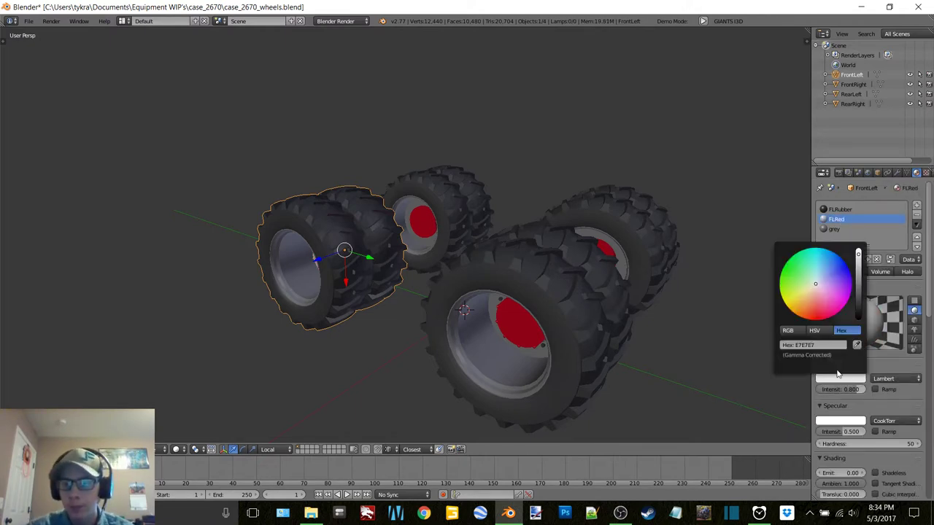
pyautogui.click(819, 344)
pyautogui.press('Return')
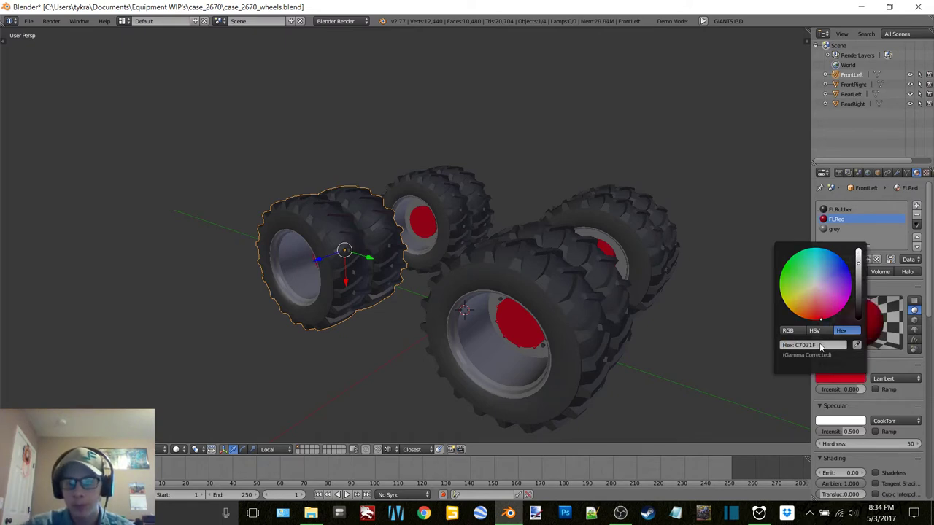
pyautogui.moveTo(856, 389); pyautogui.dragTo(869, 391)
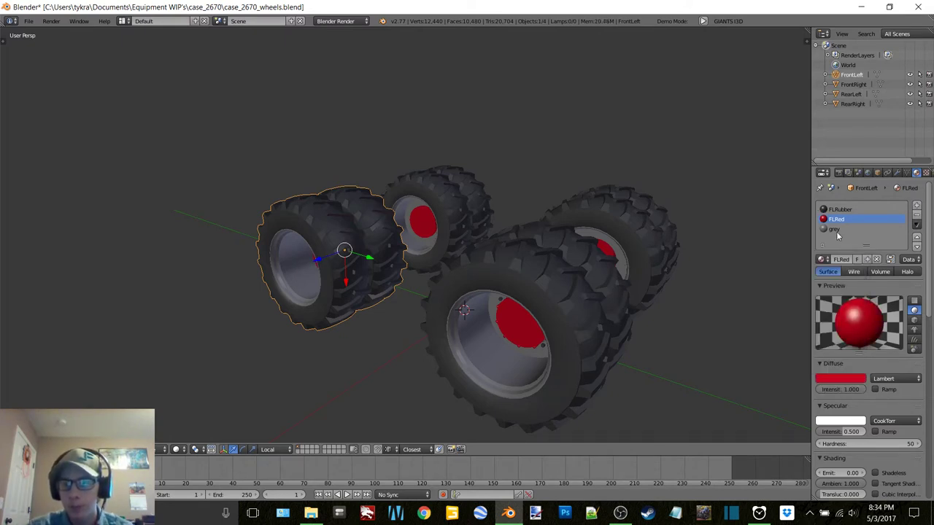
# Copy the hex diffuse colour of FrontLeft's grey material and replace grey with a new material named FLGrey
pyautogui.click(836, 230)
pyautogui.click(855, 380)
pyautogui.click(832, 345)
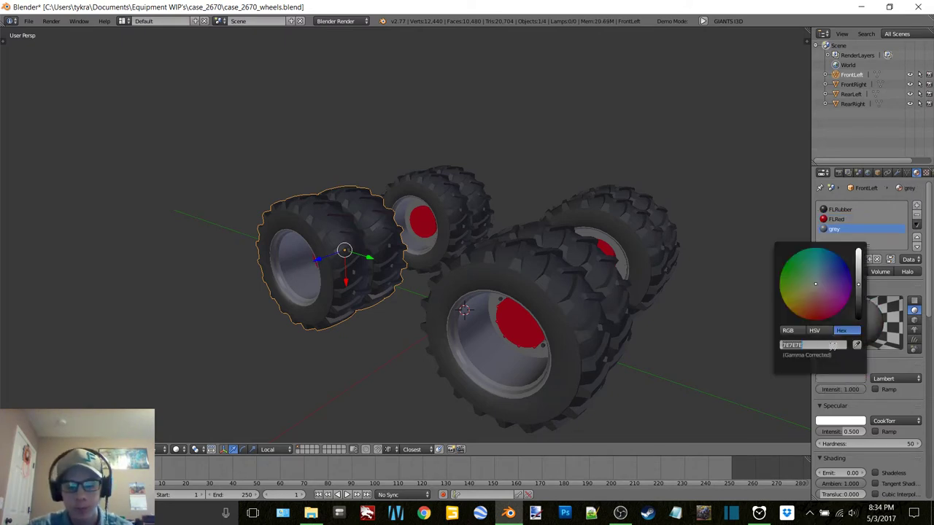
pyautogui.click(888, 222)
pyautogui.click(878, 261)
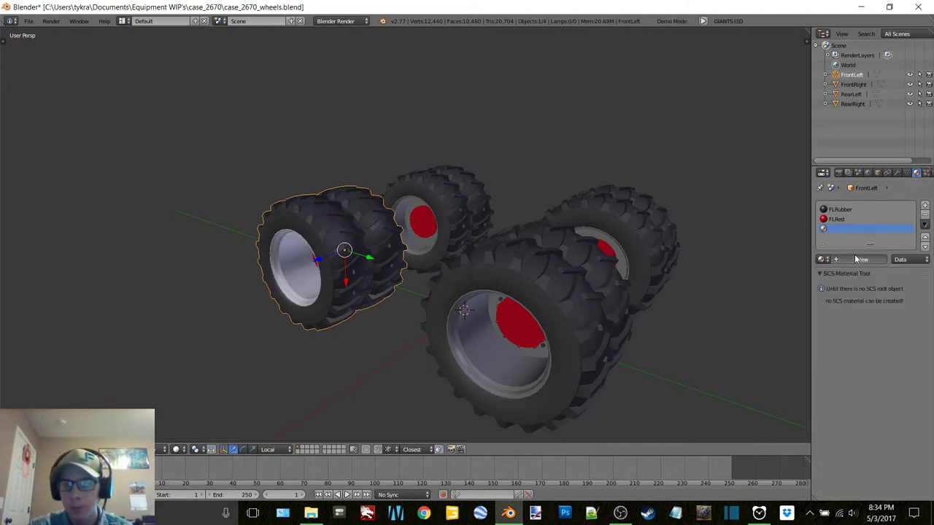
pyautogui.click(854, 260)
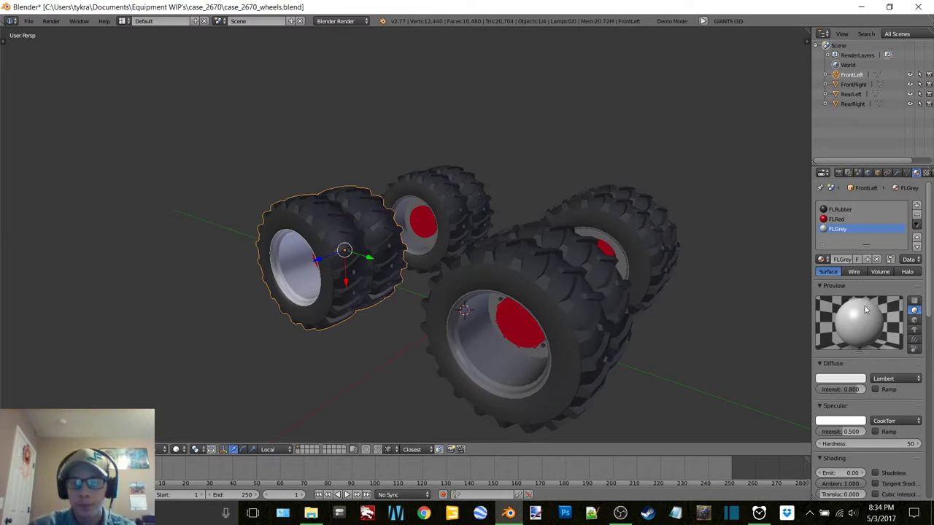
# Set FLGrey's diffuse intensity to 1.000 and its diffuse colour to the copied hex 7E7E7E
pyautogui.moveTo(849, 389); pyautogui.dragTo(865, 390)
pyautogui.click(845, 380)
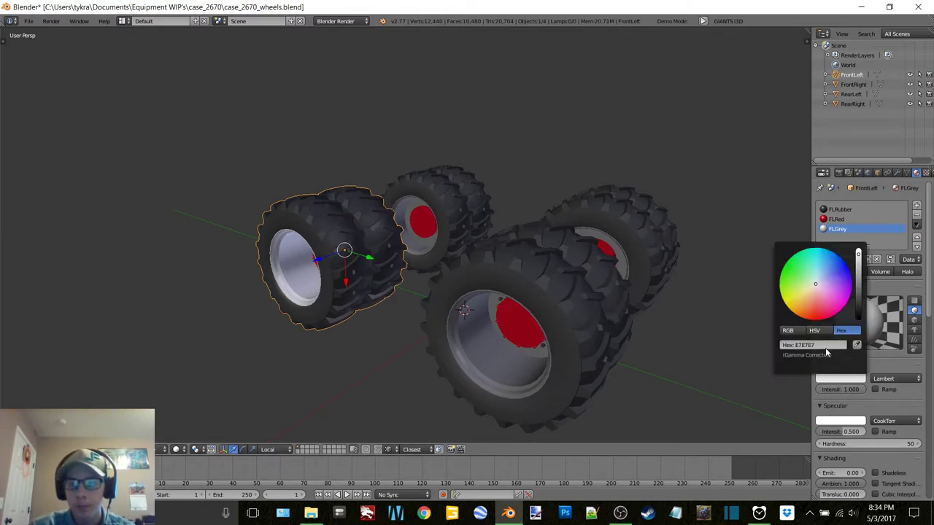
pyautogui.click(824, 347)
pyautogui.hotkey('ctrl', 'v')
pyautogui.press('Return')
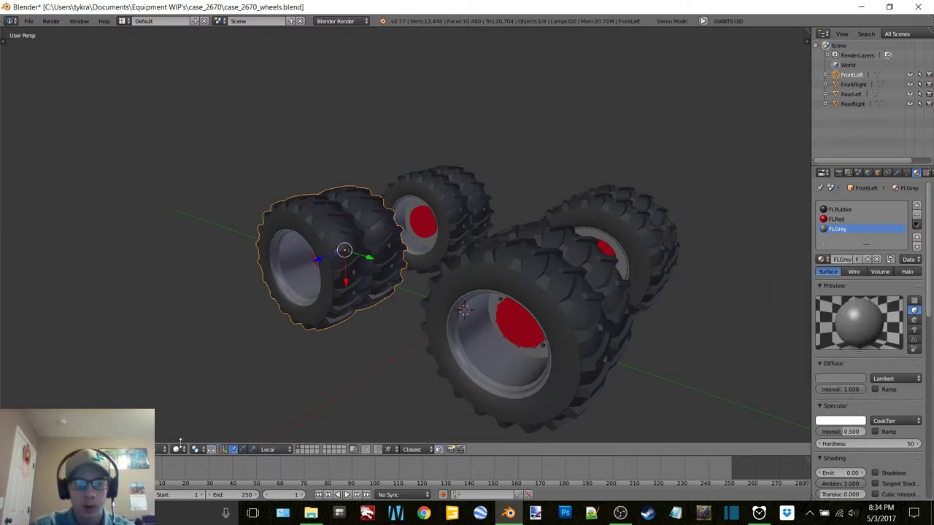
# Test-rotate the FrontLeft dual wheel with the rotate manipulator, undo the rotation, and restore the translate manipulator
pyautogui.moveTo(359, 307); pyautogui.dragTo(463, 277, button='middle')
pyautogui.scroll(1, 427, 299)
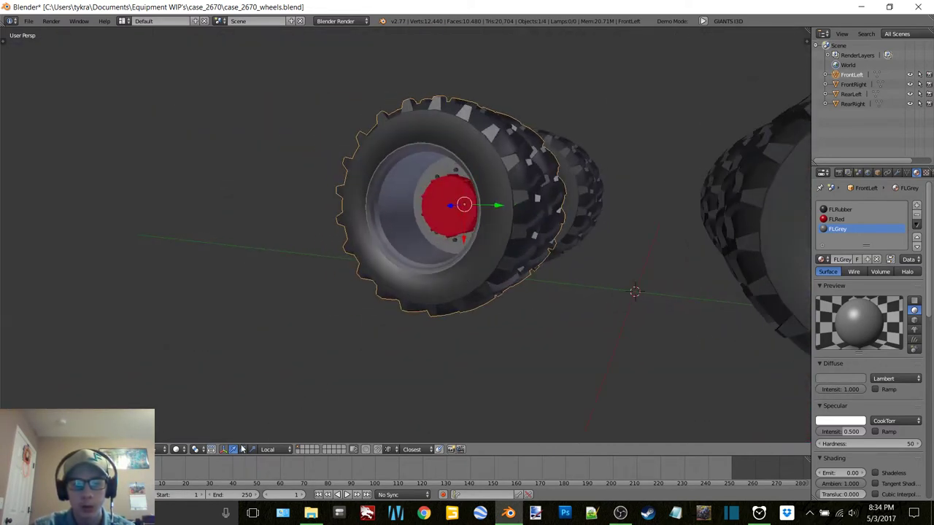
pyautogui.click(242, 449)
pyautogui.moveTo(427, 251); pyautogui.dragTo(465, 244, button='middle')
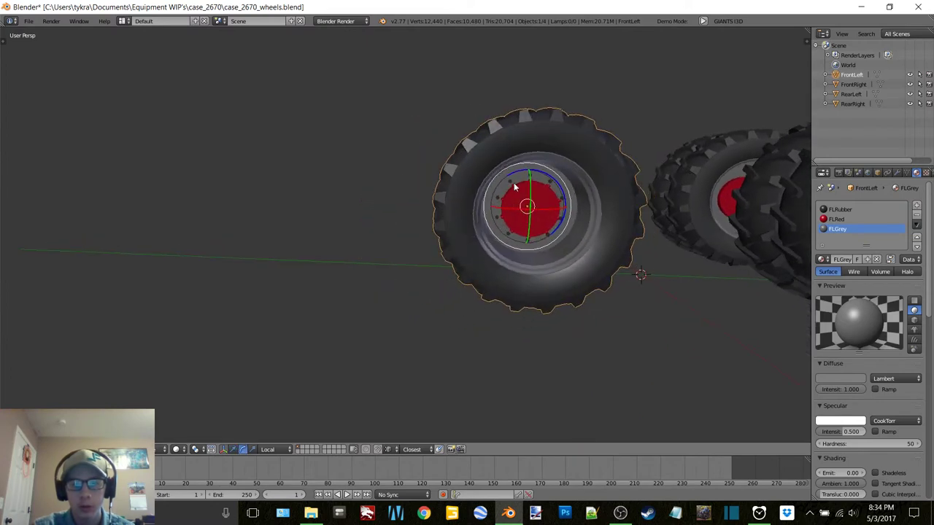
pyautogui.moveTo(514, 174); pyautogui.dragTo(545, 240)
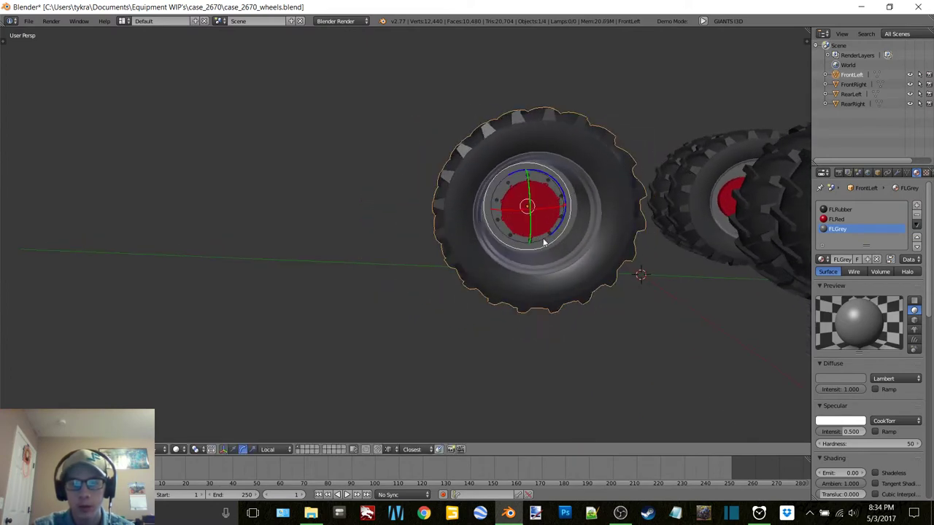
pyautogui.hotkey('ctrl', 'z')
pyautogui.moveTo(587, 221); pyautogui.dragTo(366, 393, button='middle')
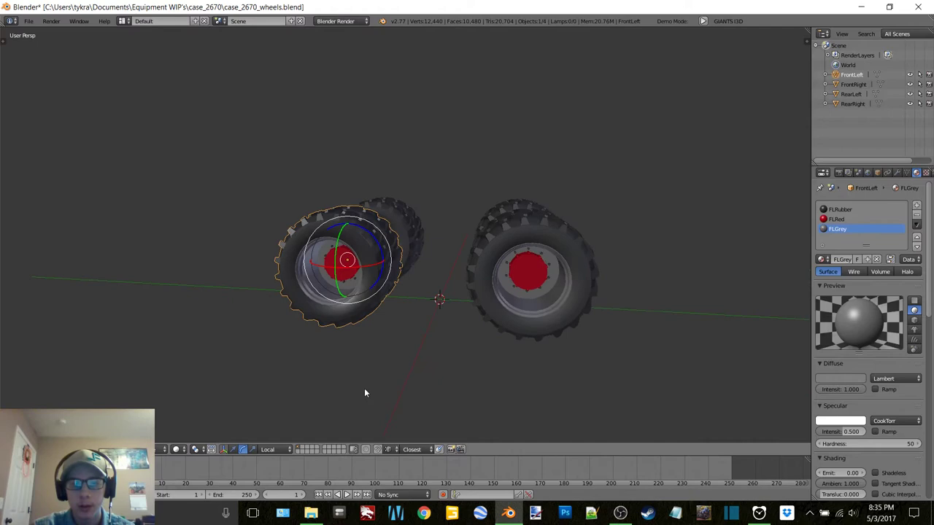
pyautogui.click(233, 449)
pyautogui.moveTo(489, 177); pyautogui.dragTo(510, 179, button='middle')
# Copy the hex diffuse colour of FrontRight's rubber material and replace rubber with a new material named FRRubber
pyautogui.click(851, 85)
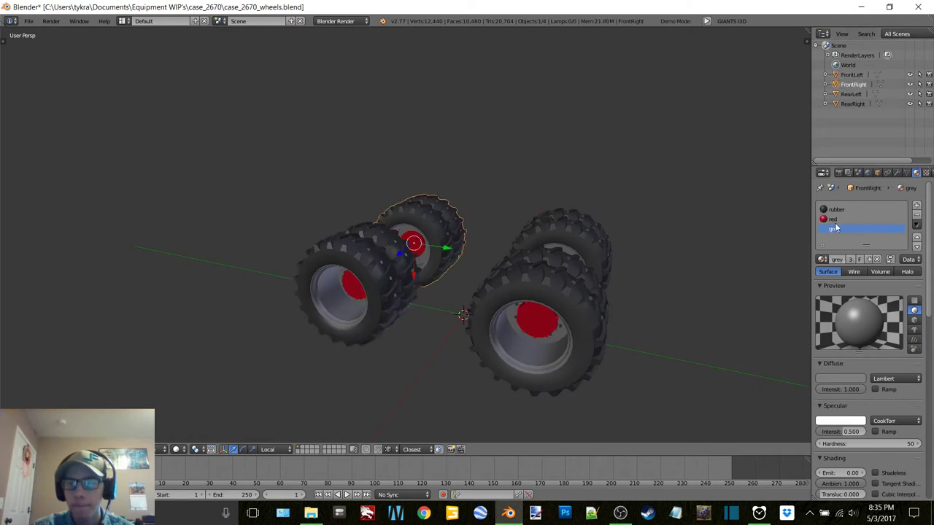
pyautogui.click(838, 210)
pyautogui.click(852, 377)
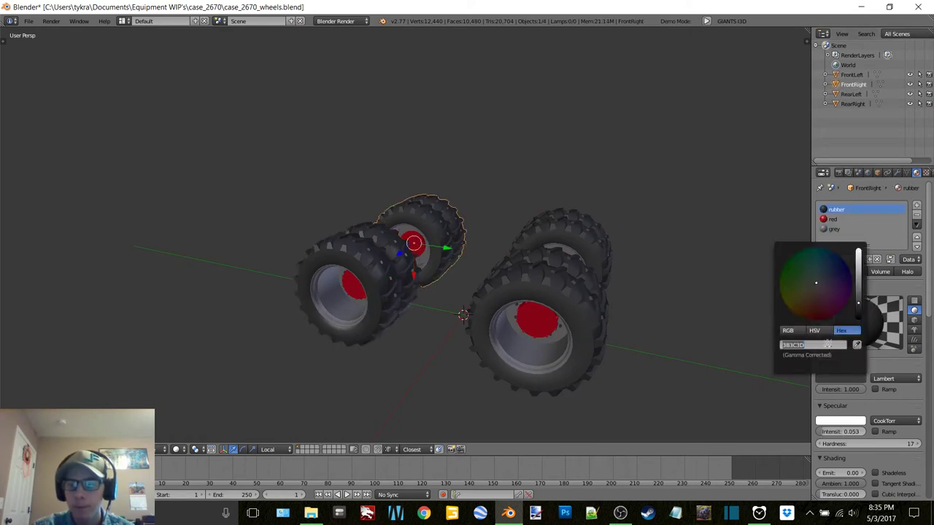
pyautogui.click(877, 259)
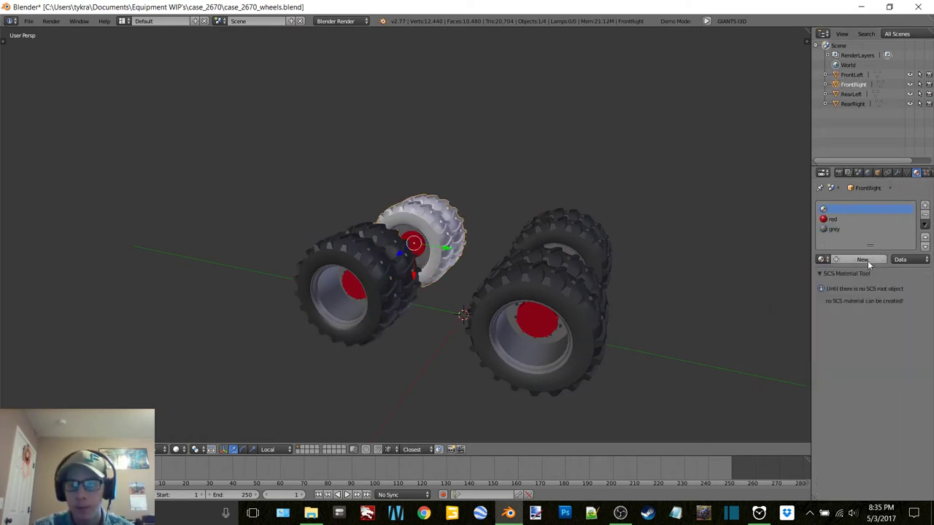
pyautogui.click(867, 260)
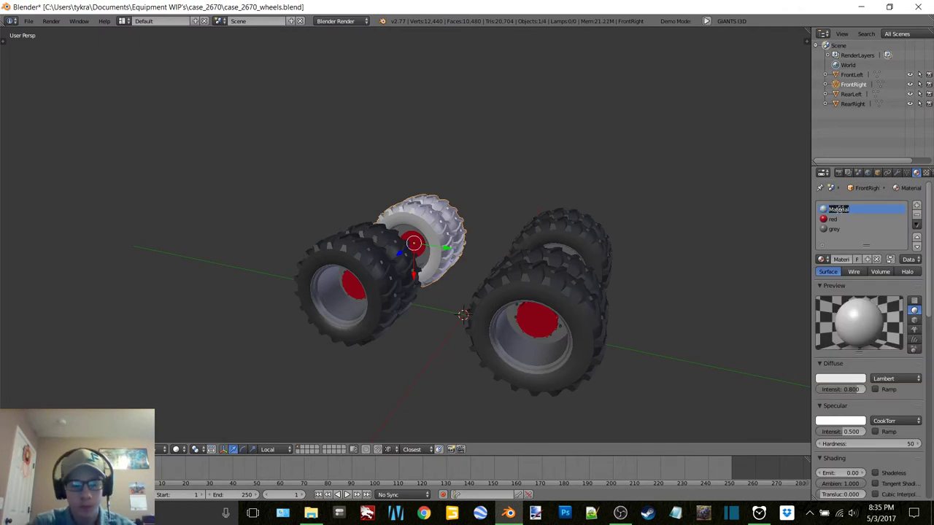
pyautogui.click(841, 210)
pyautogui.write('FRRubb')
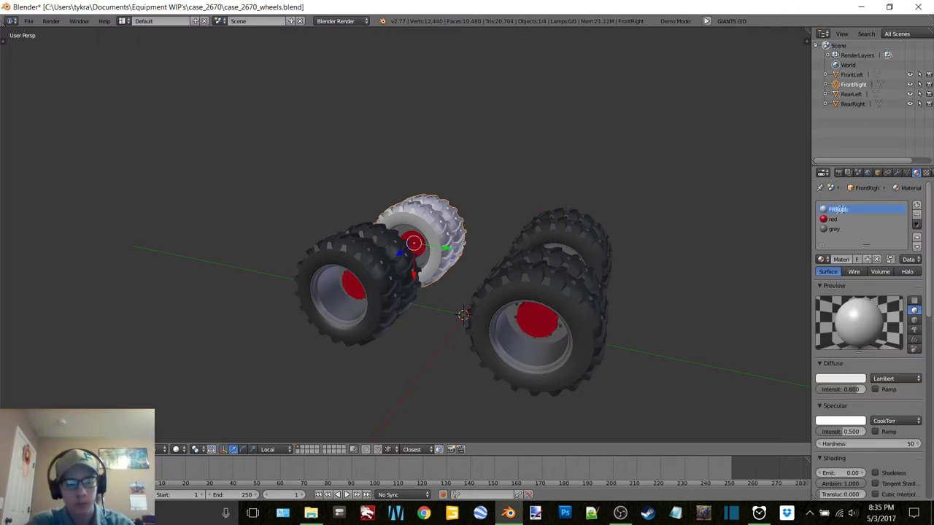
pyautogui.write('er')
pyautogui.press('Return')
# Set FRRubber's diffuse intensity to 1.000 and its diffuse colour to the copied hex 3B3C3D
pyautogui.moveTo(850, 389); pyautogui.dragTo(863, 388)
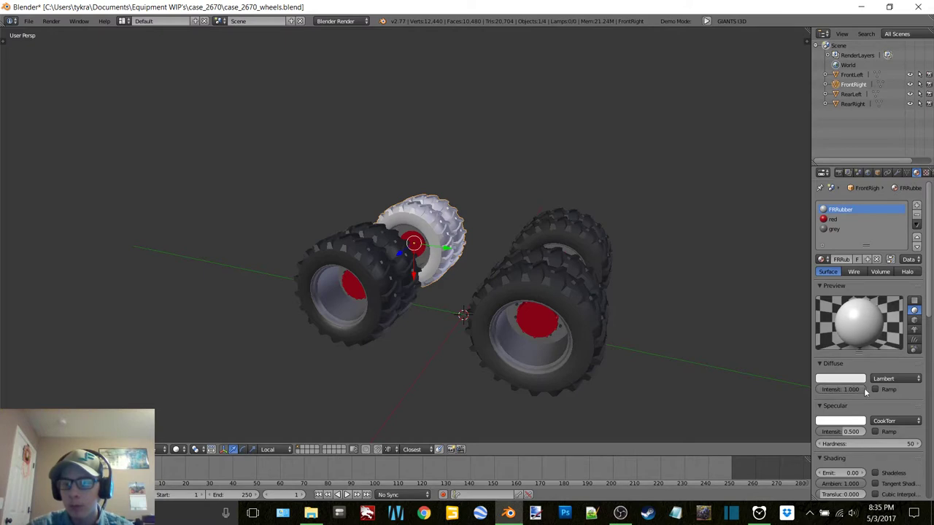
pyautogui.click(839, 378)
pyautogui.click(835, 346)
pyautogui.hotkey('ctrl', 'v')
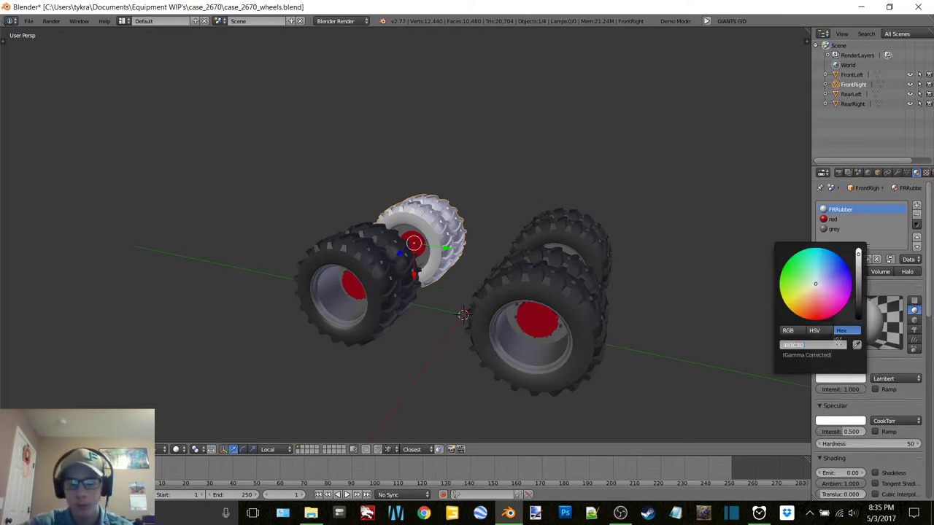
pyautogui.press('Return')
# Copy the hex diffuse colour of FrontRight's red material and replace red with a new material named FRRed
pyautogui.click(836, 221)
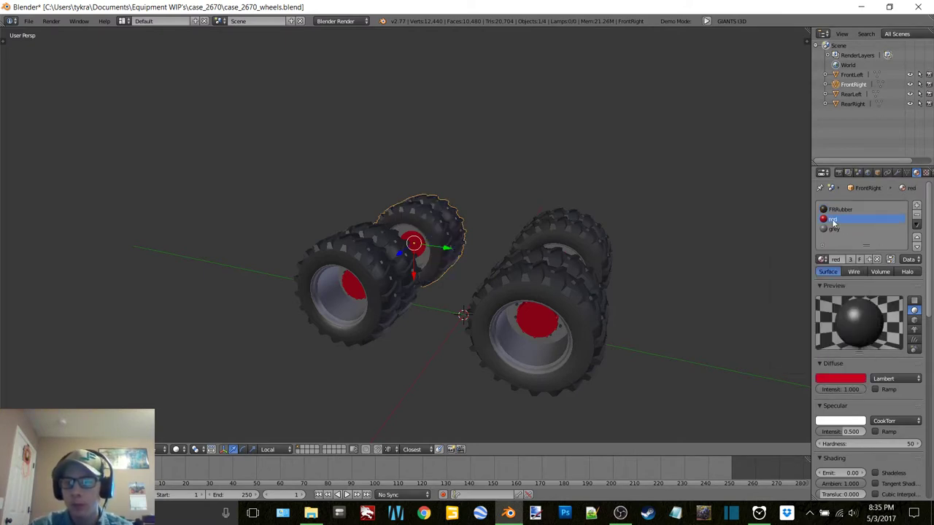
pyautogui.click(837, 377)
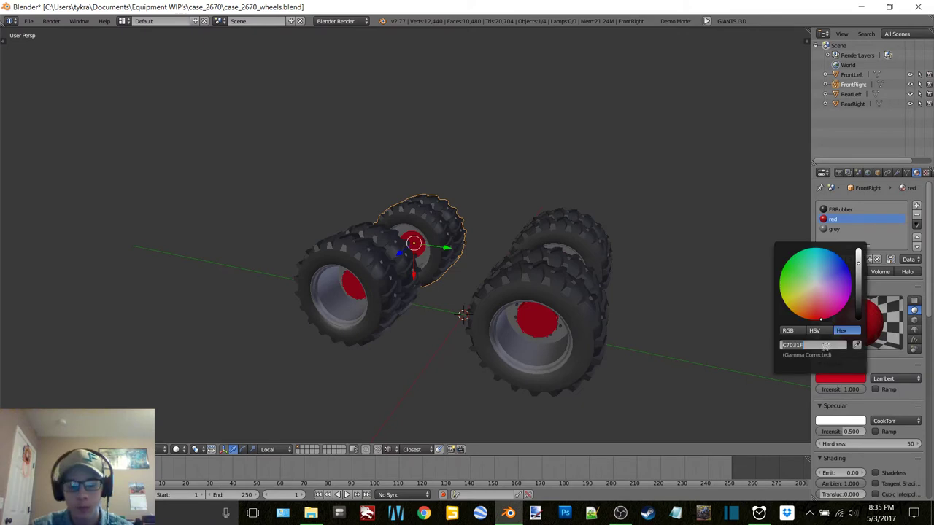
pyautogui.click(878, 259)
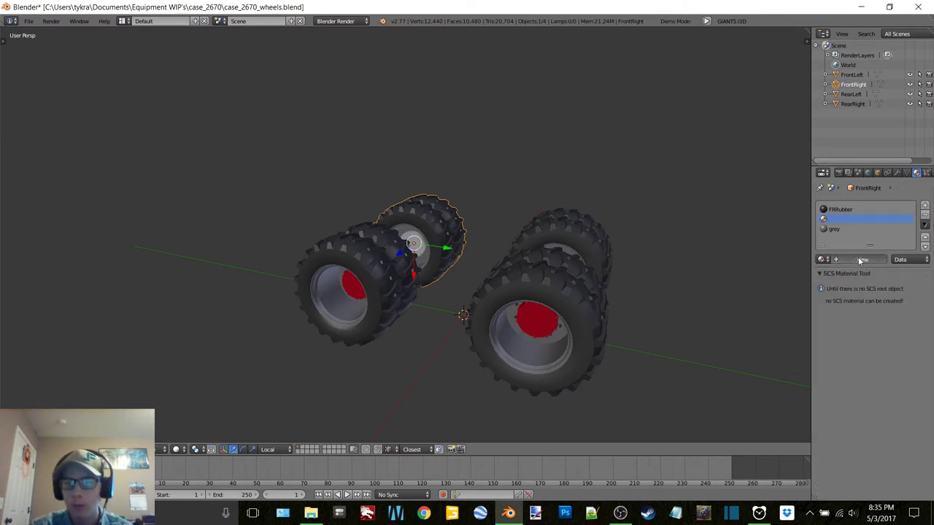
pyautogui.click(849, 259)
pyautogui.doubleClick(839, 219)
pyautogui.write('FRRed')
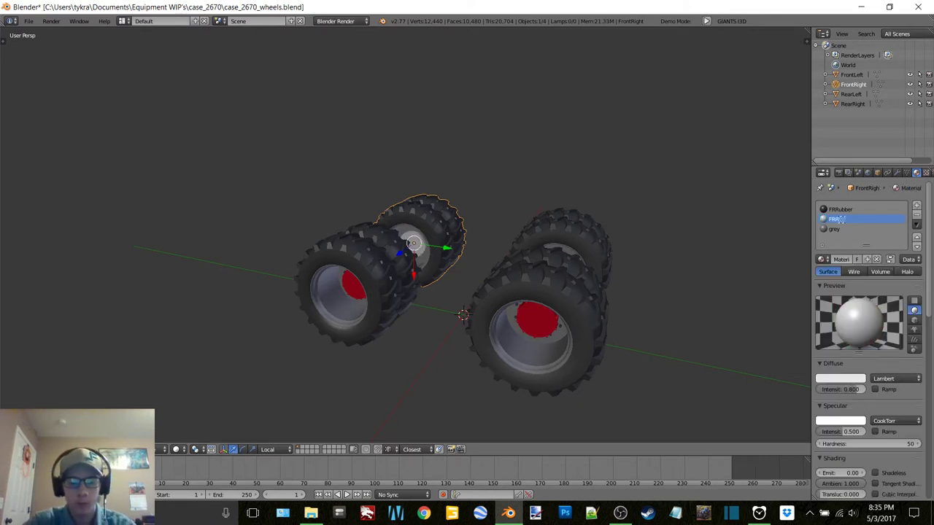
pyautogui.press('Return')
# Set FRRed's diffuse intensity to 1.000 and its diffuse colour to the copied hex C7031F
pyautogui.moveTo(839, 389); pyautogui.dragTo(865, 389)
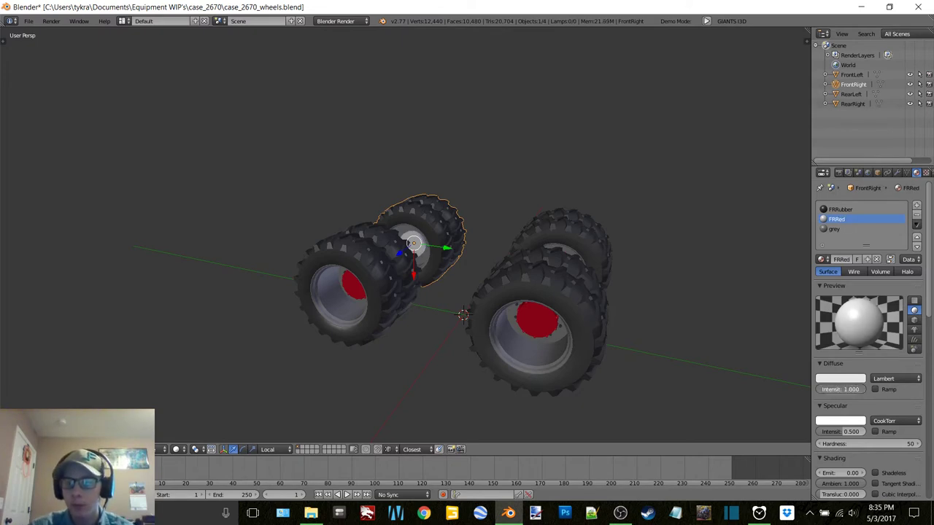
pyautogui.click(848, 380)
pyautogui.click(827, 346)
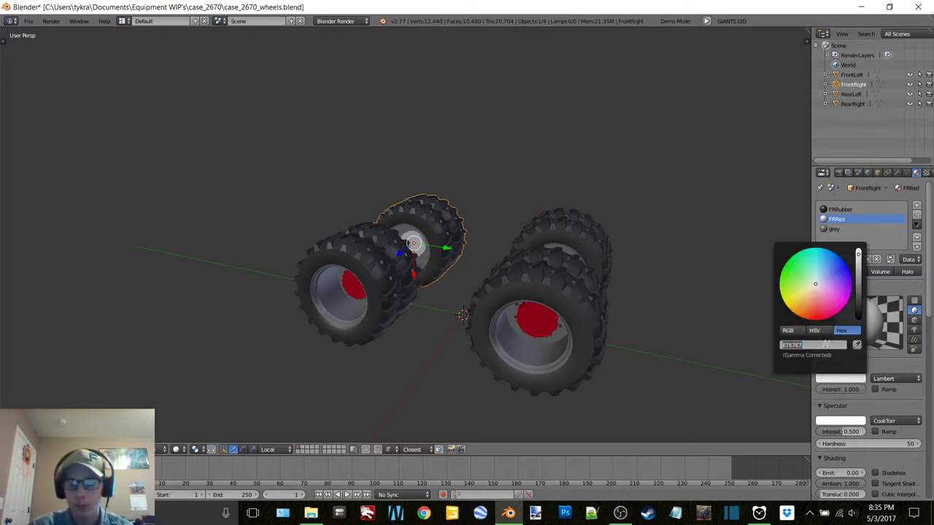
pyautogui.hotkey('ctrl', 'v')
pyautogui.press('Return')
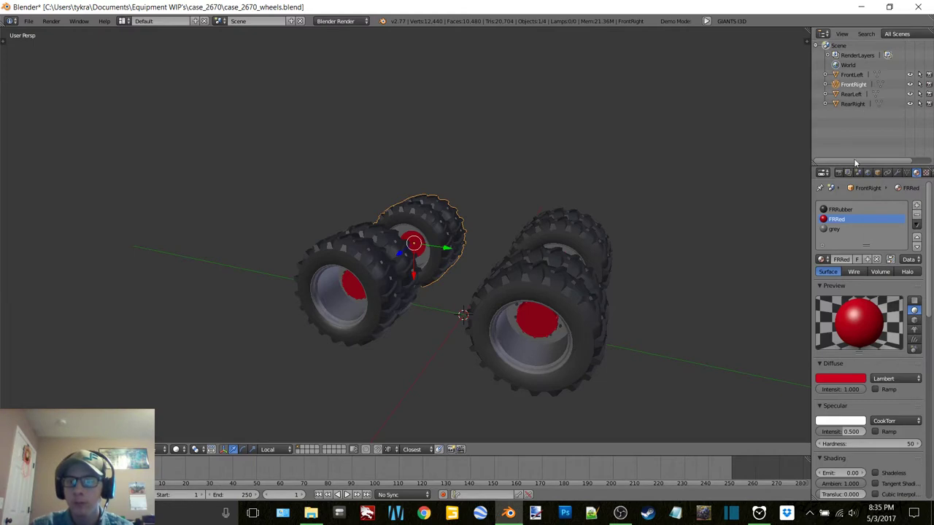
# Copy the hex diffuse colour of FrontRight's grey material and replace grey with a new material named FRGrey
pyautogui.click(837, 229)
pyautogui.click(847, 378)
pyautogui.click(826, 346)
pyautogui.hotkey('ctrl', 'c')
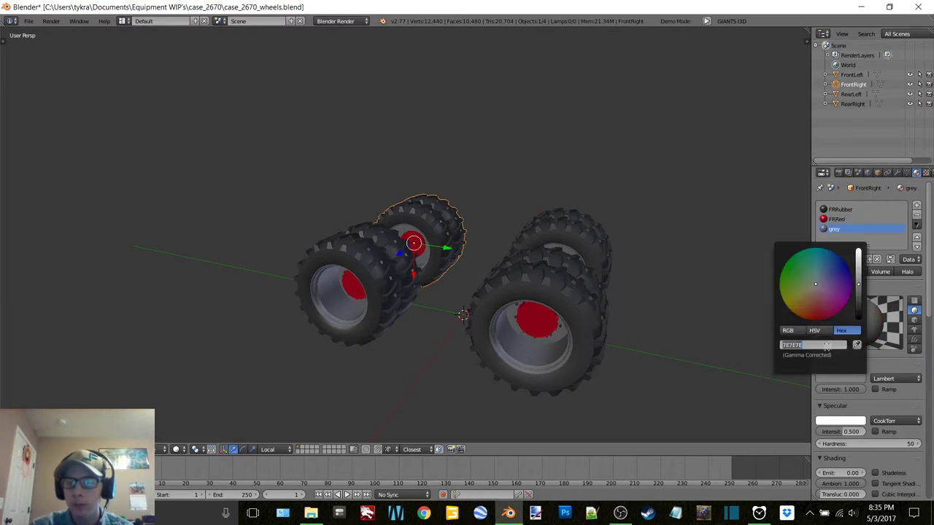
pyautogui.click(877, 259)
pyautogui.click(863, 261)
pyautogui.doubleClick(842, 229)
pyautogui.write('F')
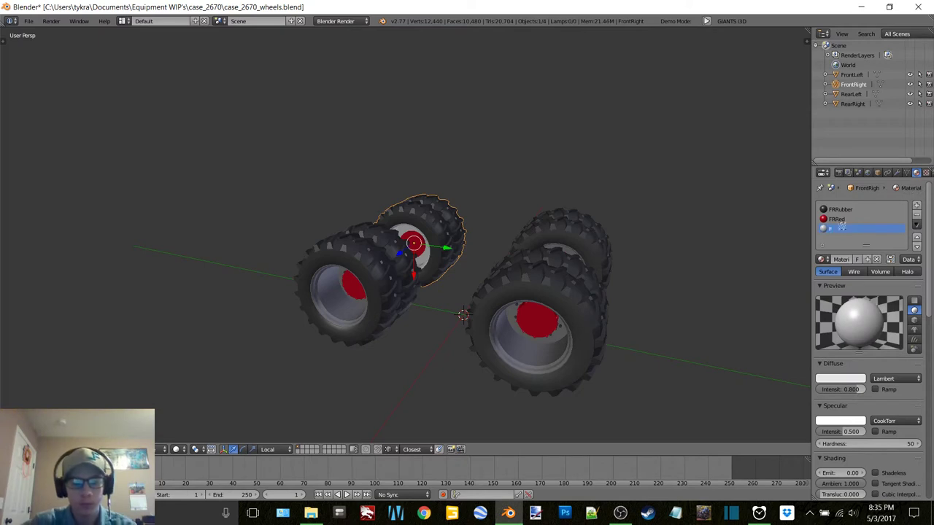
pyautogui.write('RGrey')
pyautogui.press('Return')
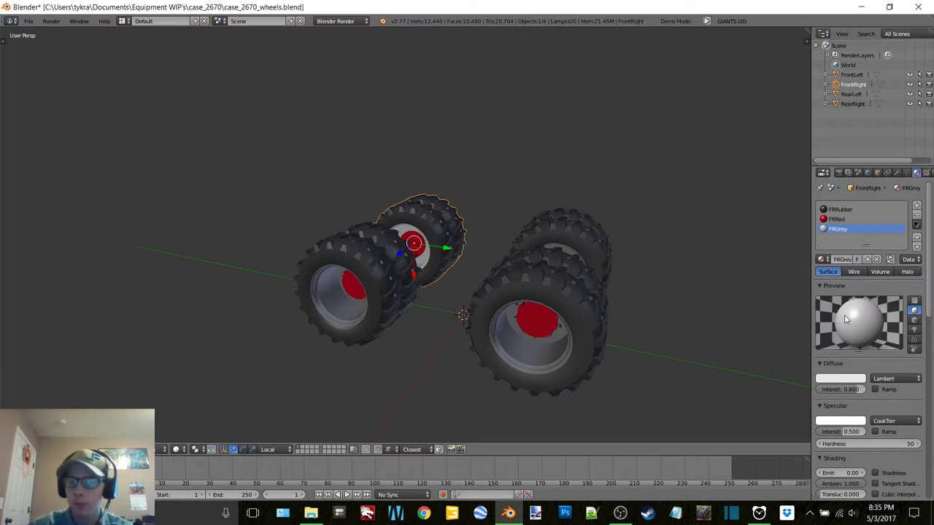
# Set FRGrey's diffuse intensity to 1.000 and its diffuse colour to the copied hex 7E7E7E
pyautogui.moveTo(848, 392); pyautogui.dragTo(868, 393)
pyautogui.click(840, 380)
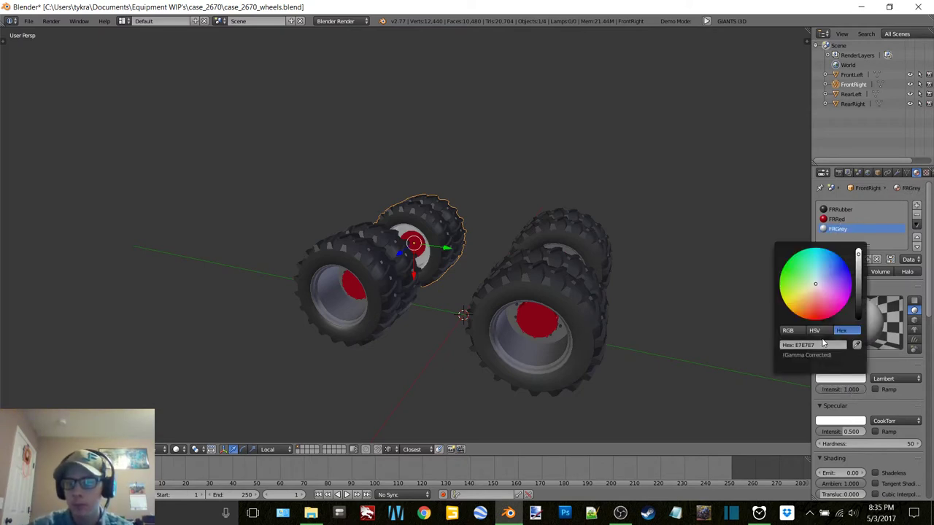
pyautogui.click(825, 345)
pyautogui.hotkey('ctrl', 'v')
pyautogui.press('Return')
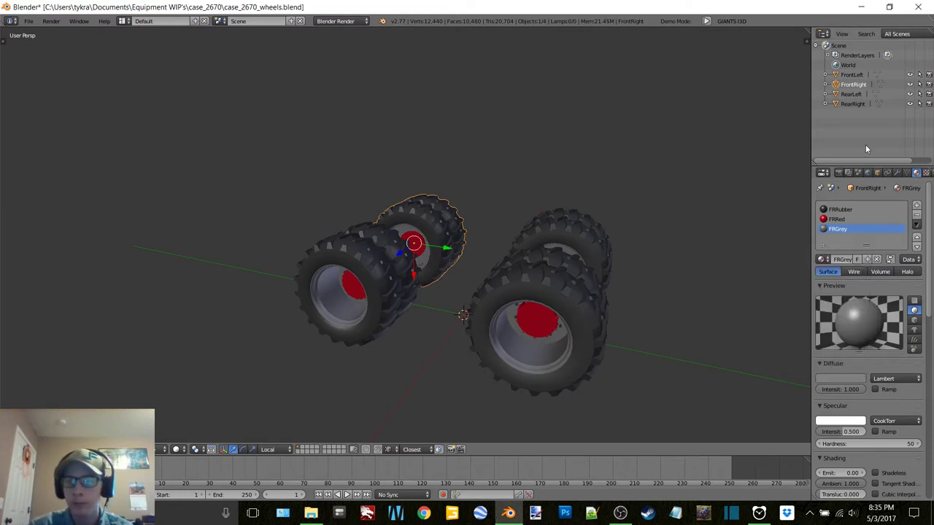
# Select the RearLeft dual wheel and copy the hex diffuse colour of its rubber material
pyautogui.click(850, 94)
pyautogui.click(839, 378)
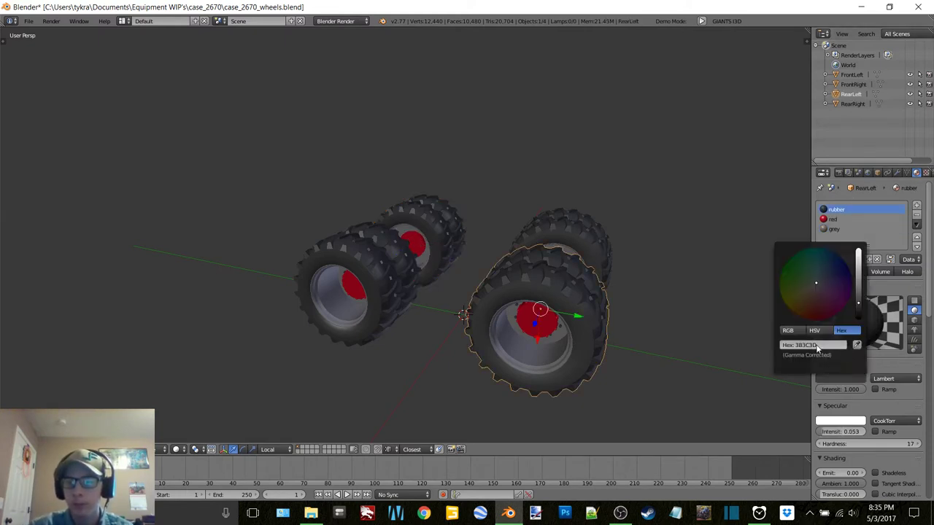
pyautogui.click(816, 344)
pyautogui.press('Return')
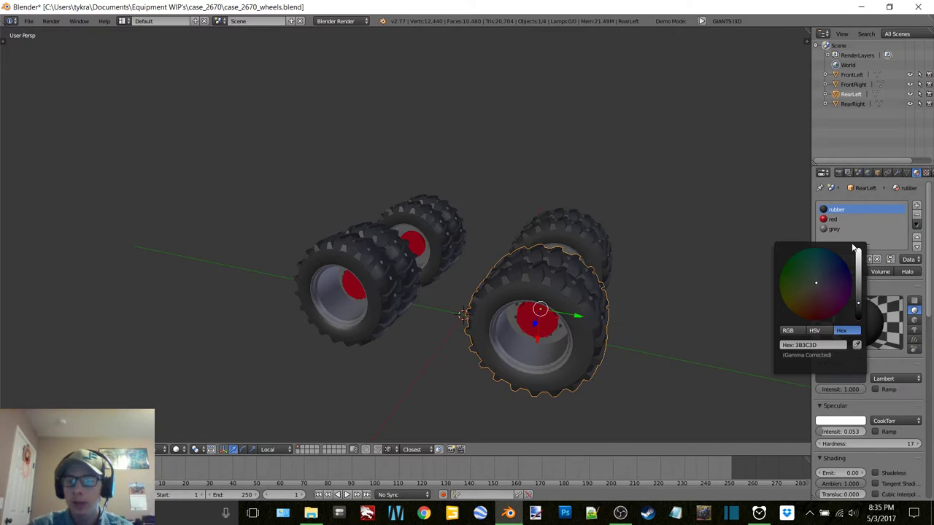
# Try renaming RearLeft's existing rubber material directly to RLRubber and check its diffuse colour
pyautogui.doubleClick(836, 209)
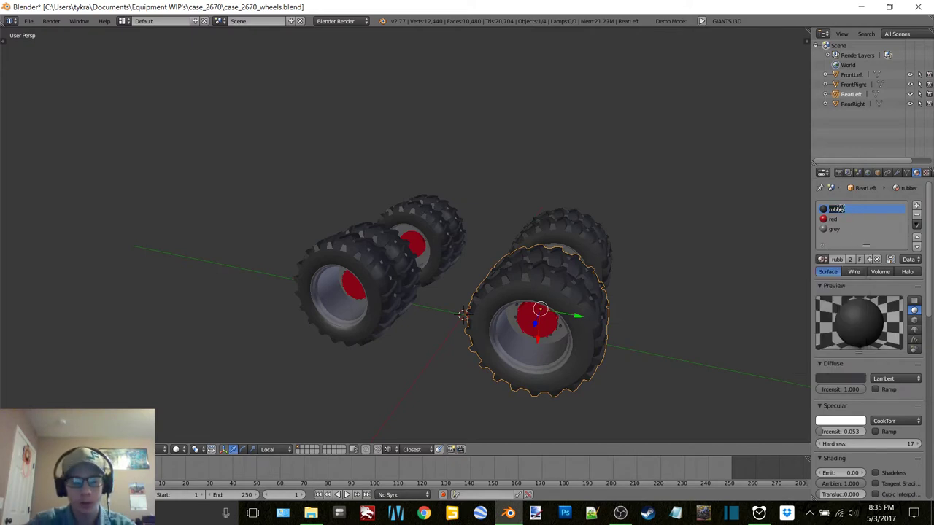
pyautogui.write('RLRubber')
pyautogui.press('Return')
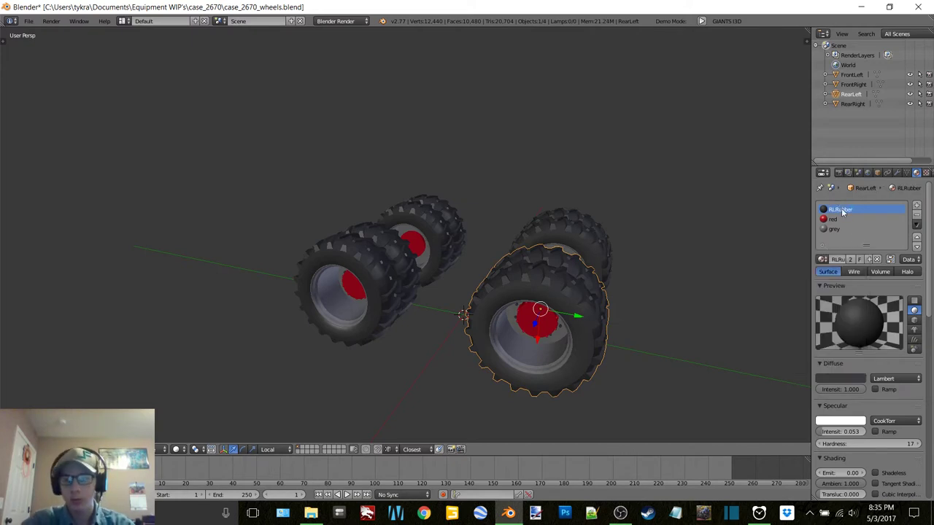
pyautogui.click(839, 379)
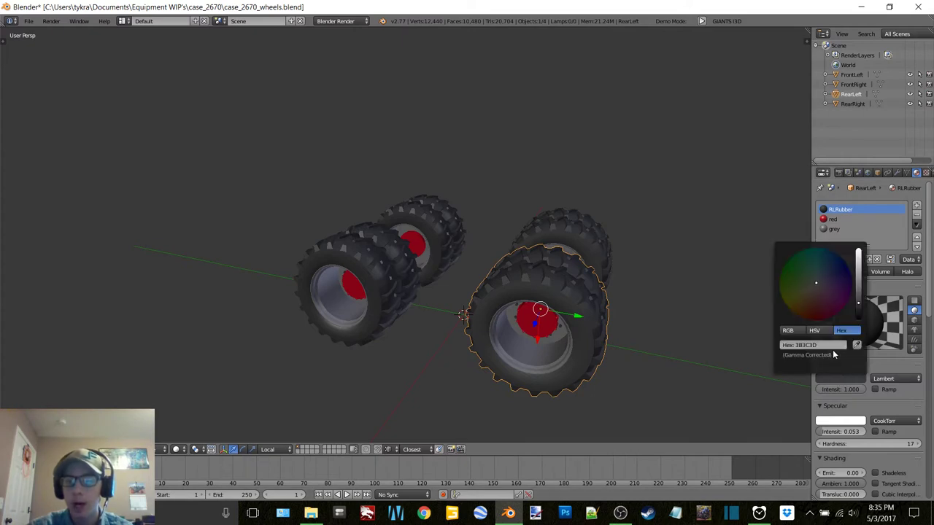
pyautogui.click(829, 344)
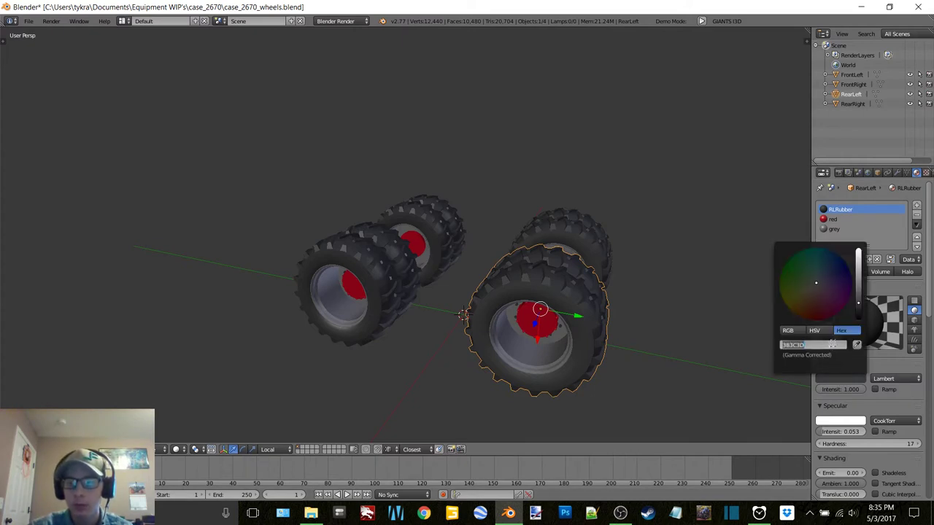
pyautogui.click(855, 254)
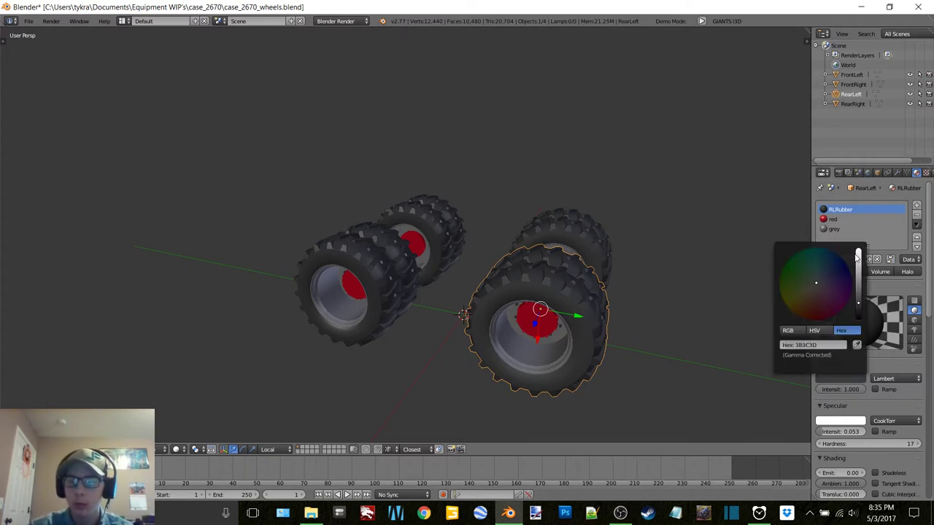
pyautogui.click(869, 227)
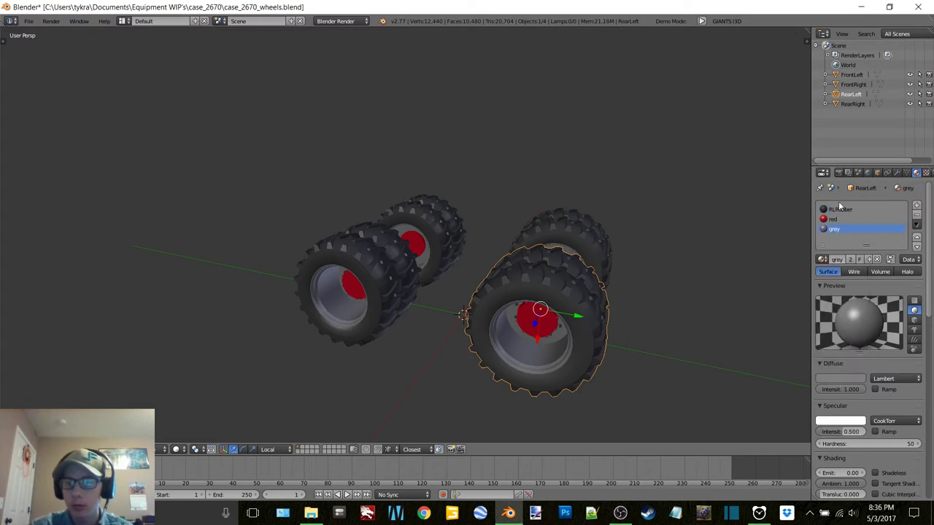
pyautogui.click(839, 210)
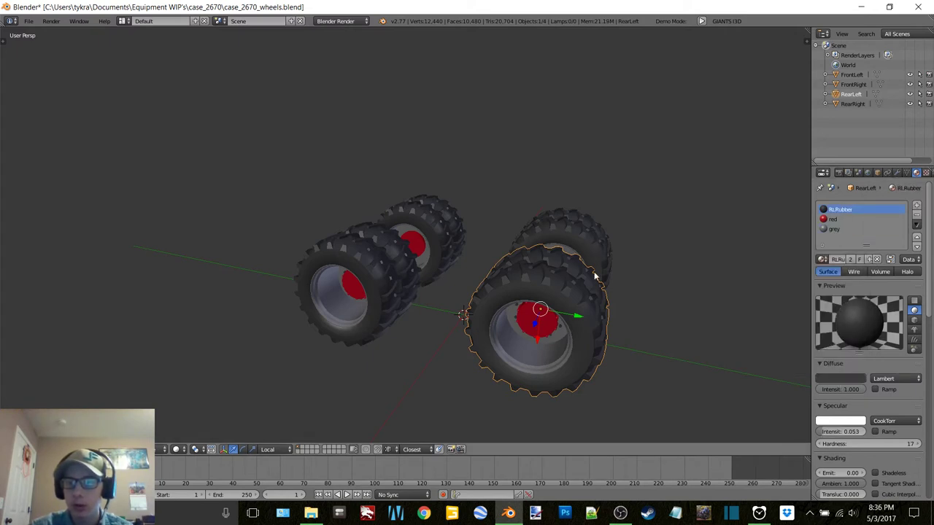
# Undo the renaming of RearLeft's rubber material
pyautogui.hotkey('ctrl', 'z')
pyautogui.hotkey('ctrl', 'z')
pyautogui.hotkey('ctrl', 'z')
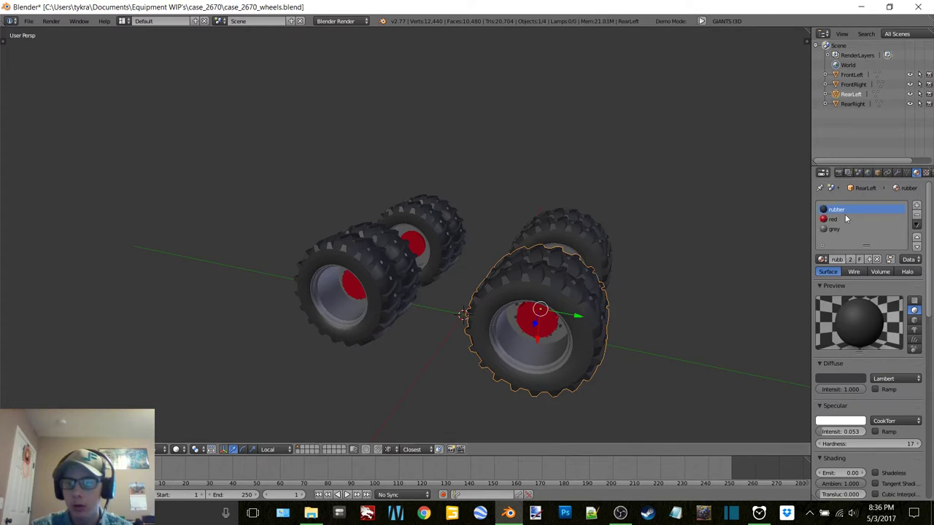
# Copy the hex diffuse colour of RearLeft's rubber material and replace rubber with a new material named RLRubber
pyautogui.click(838, 379)
pyautogui.hotkey('ctrl', 'c')
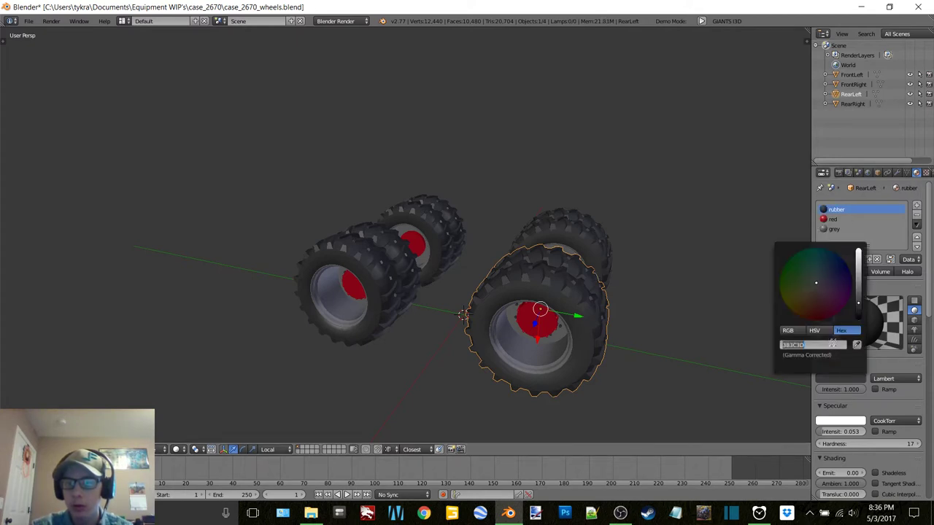
pyautogui.click(877, 259)
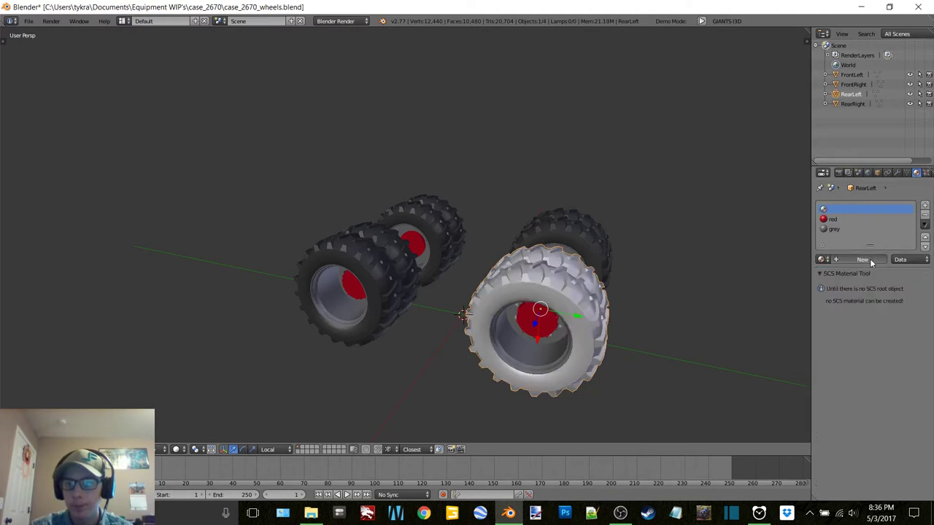
pyautogui.click(868, 259)
pyautogui.doubleClick(845, 211)
pyautogui.write('RL')
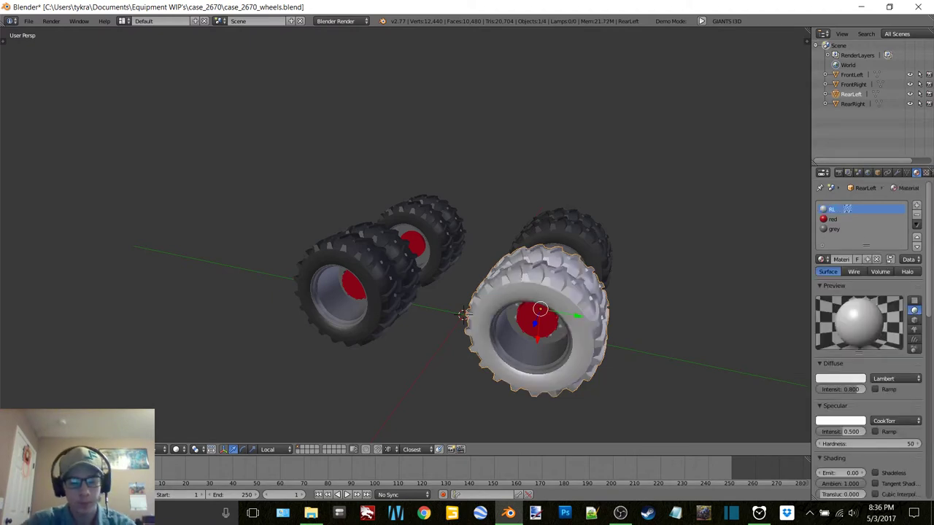
pyautogui.write('Rubber')
pyautogui.press('Return')
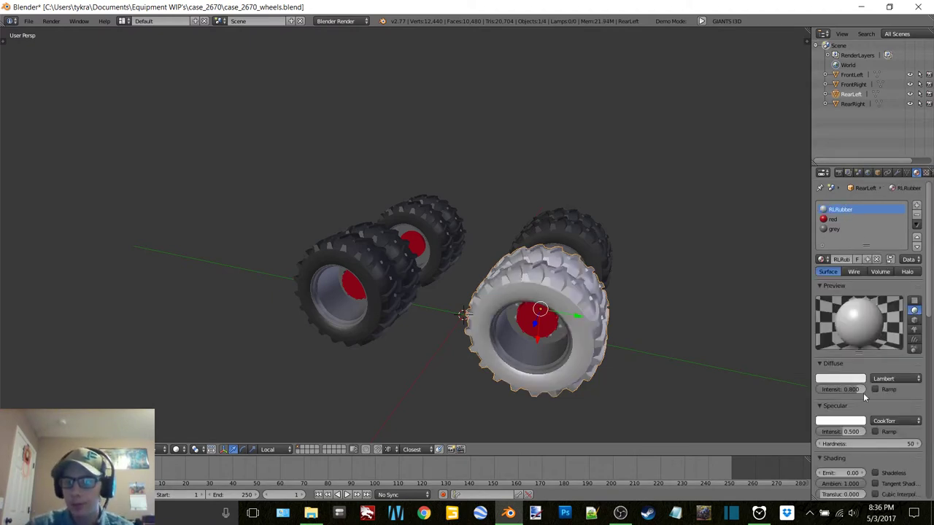
# Set RLRubber's diffuse intensity to 1.000 and open its hex diffuse colour
pyautogui.moveTo(863, 392); pyautogui.dragTo(886, 393)
pyautogui.click(849, 377)
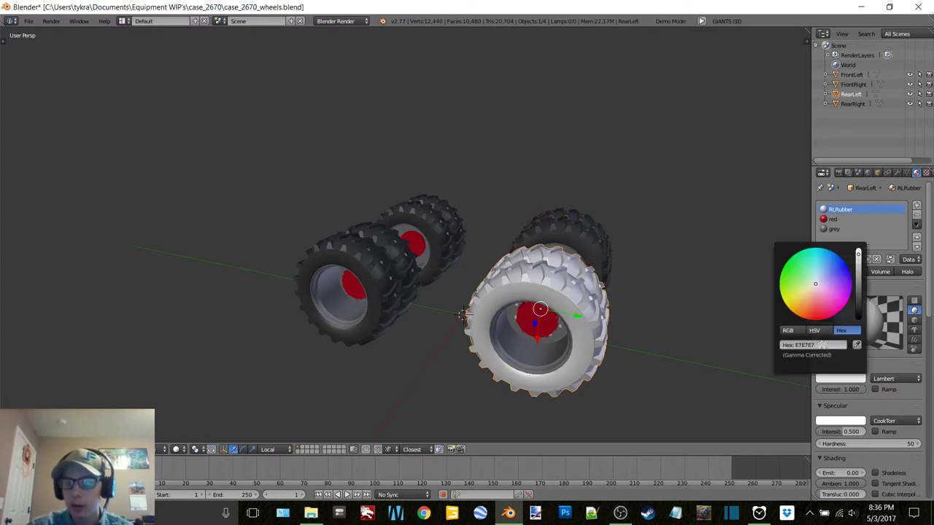
pyautogui.click(822, 345)
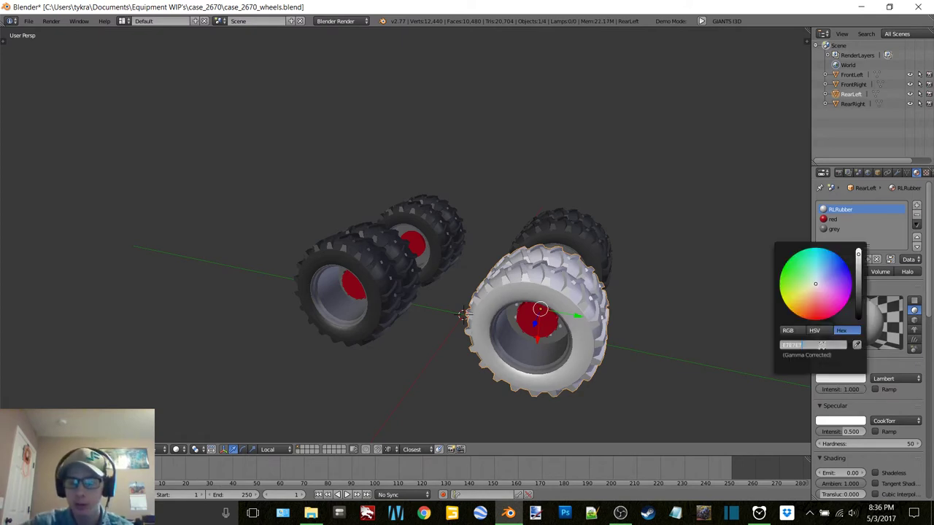
pyautogui.click(865, 121)
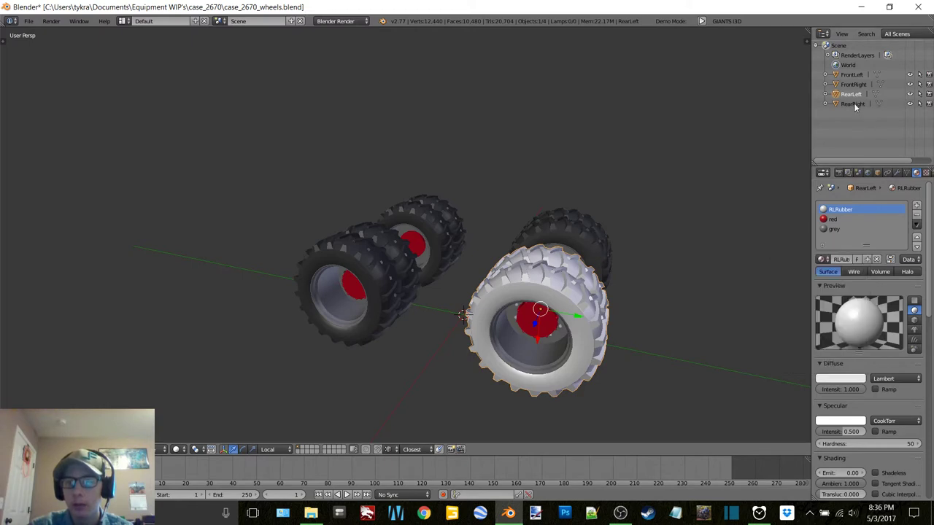
# Copy the hex diffuse colour from the RearRight dual wheel's rubber material
pyautogui.click(854, 106)
pyautogui.click(830, 379)
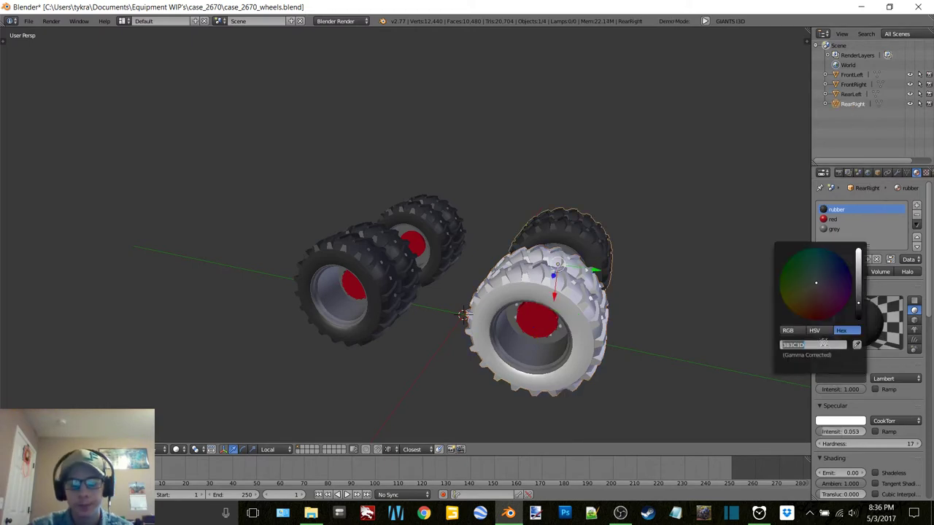
pyautogui.click(869, 219)
# Set the diffuse colour of RearLeft's RLRubber material to the copied hex 3B3C3D
pyautogui.click(857, 95)
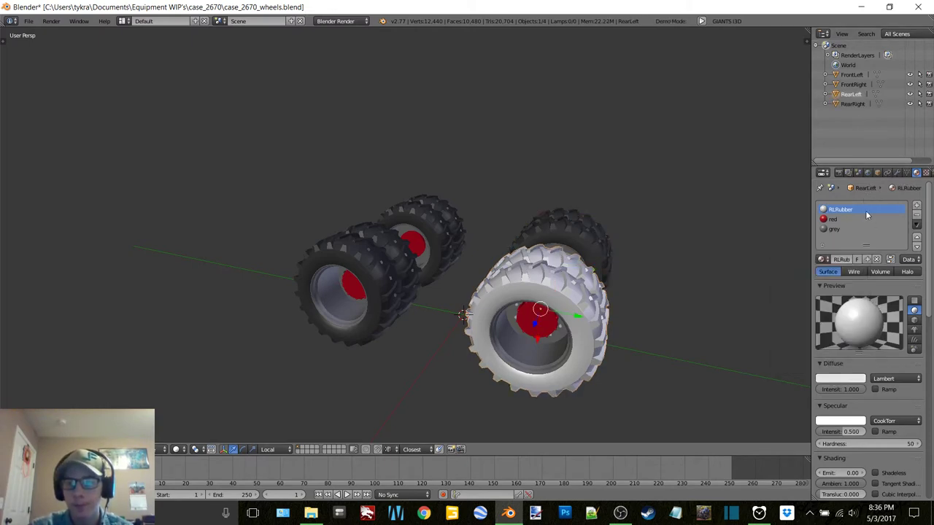
pyautogui.click(829, 380)
pyautogui.click(825, 348)
pyautogui.hotkey('ctrl', 'v')
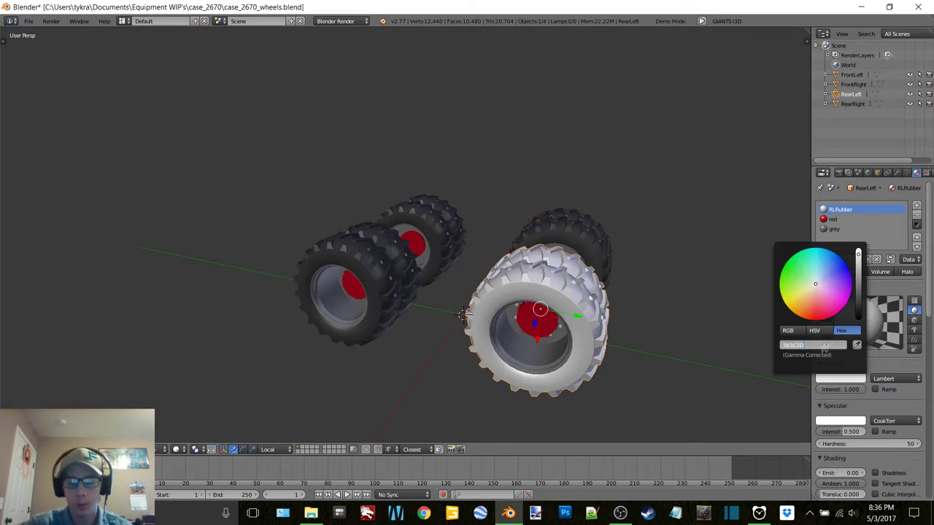
pyautogui.press('Return')
# Copy the hex diffuse colour of the RearLeft dual wheel's red material
pyautogui.click(833, 219)
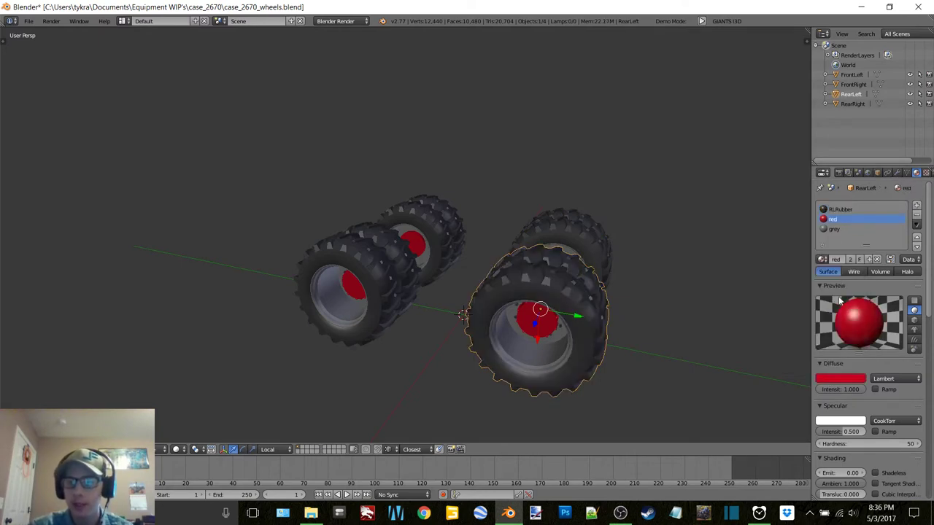
pyautogui.click(840, 379)
pyautogui.click(825, 344)
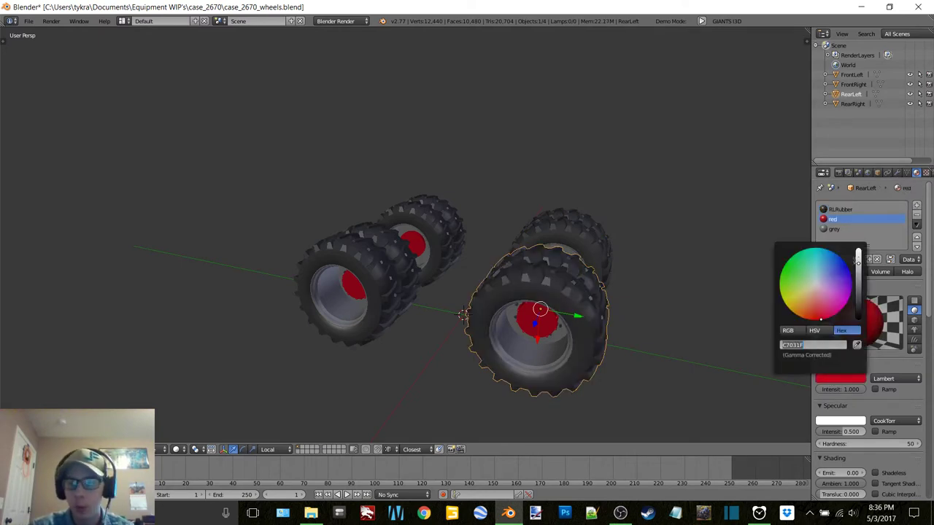
pyautogui.press('Return')
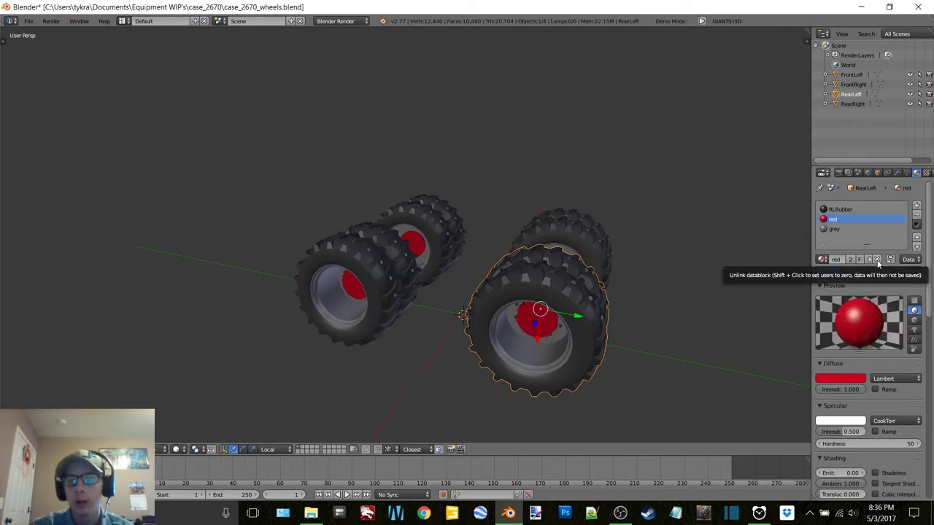
# Replace RearLeft's red material with a new material named RLRed
pyautogui.click(878, 260)
pyautogui.click(857, 259)
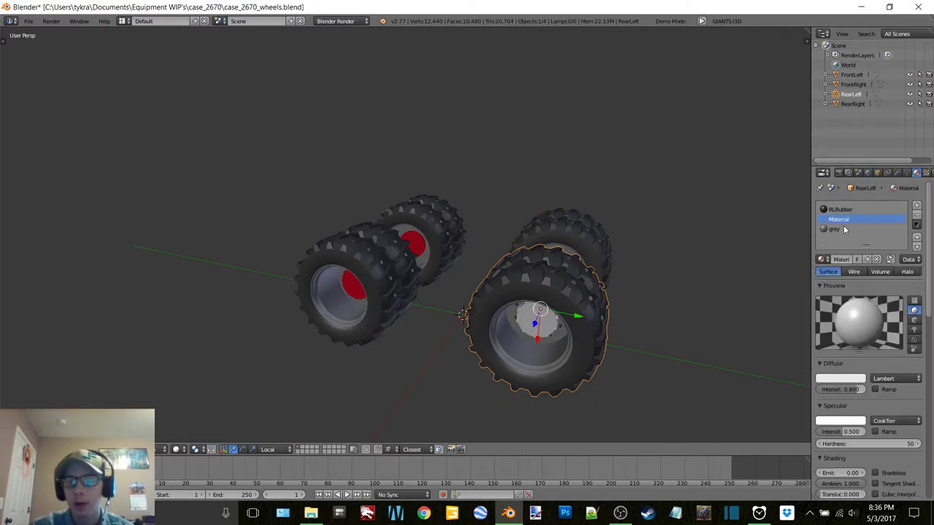
pyautogui.doubleClick(839, 219)
pyautogui.write('RL')
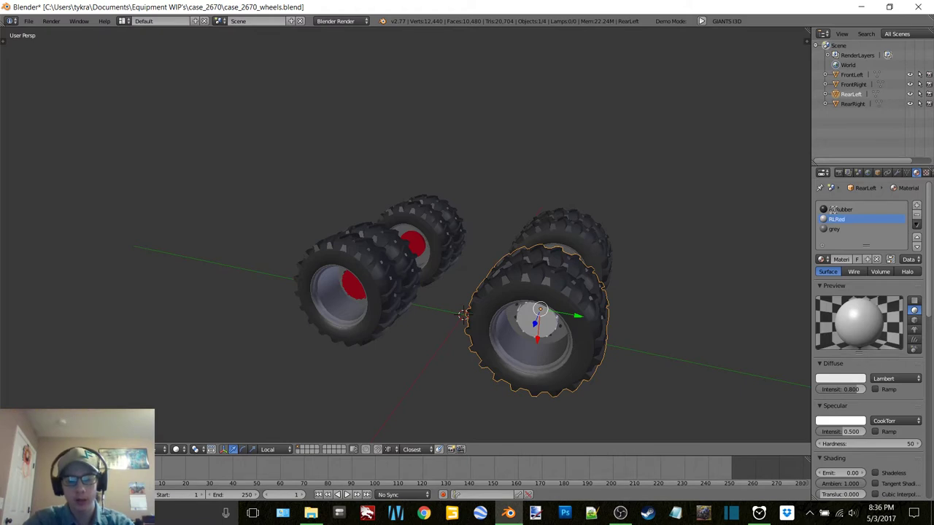
pyautogui.write('Red')
pyautogui.press('Return')
# Set RLRed's diffuse intensity to 1.000 and its diffuse colour to the copied hex C7031F
pyautogui.moveTo(843, 391); pyautogui.dragTo(868, 391)
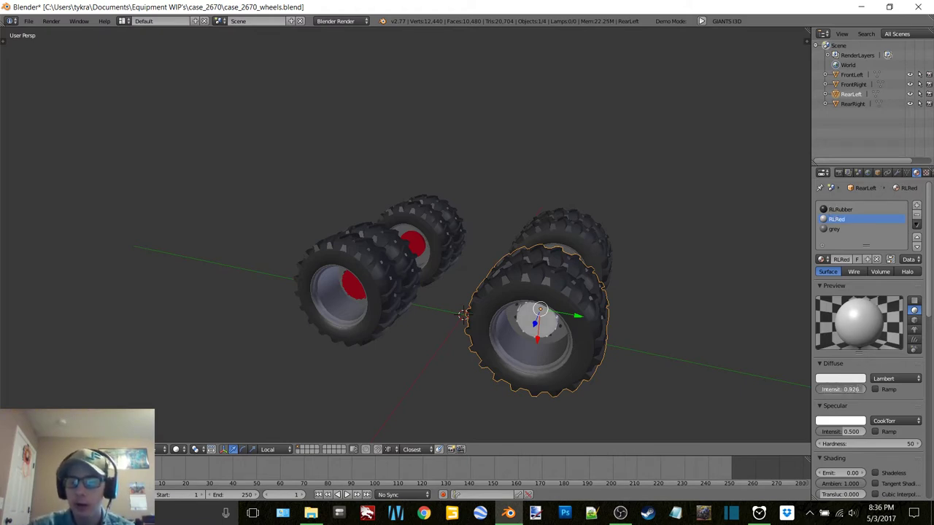
pyautogui.click(844, 380)
pyautogui.click(818, 344)
pyautogui.write('FF0000')
pyautogui.press('Return')
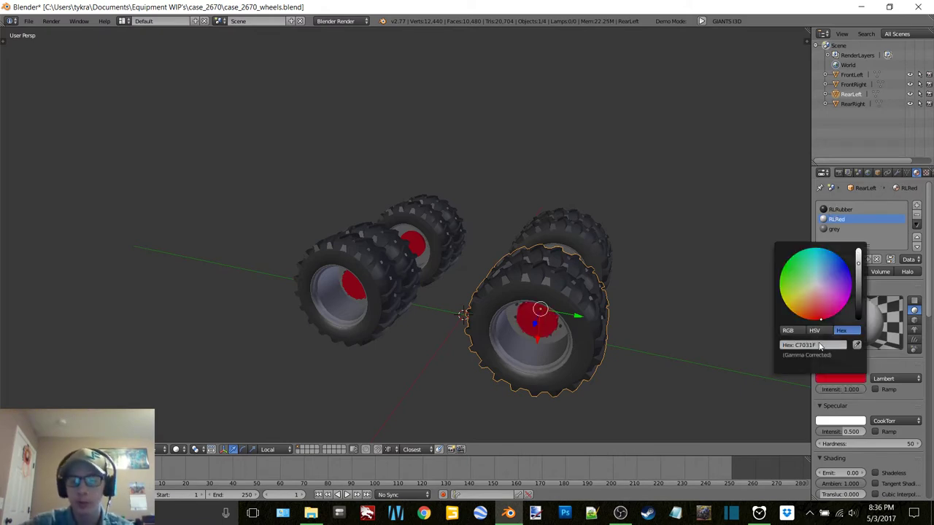
# Copy the hex diffuse colour of RearLeft's grey material and replace grey with a new material named RLGrey
pyautogui.click(839, 229)
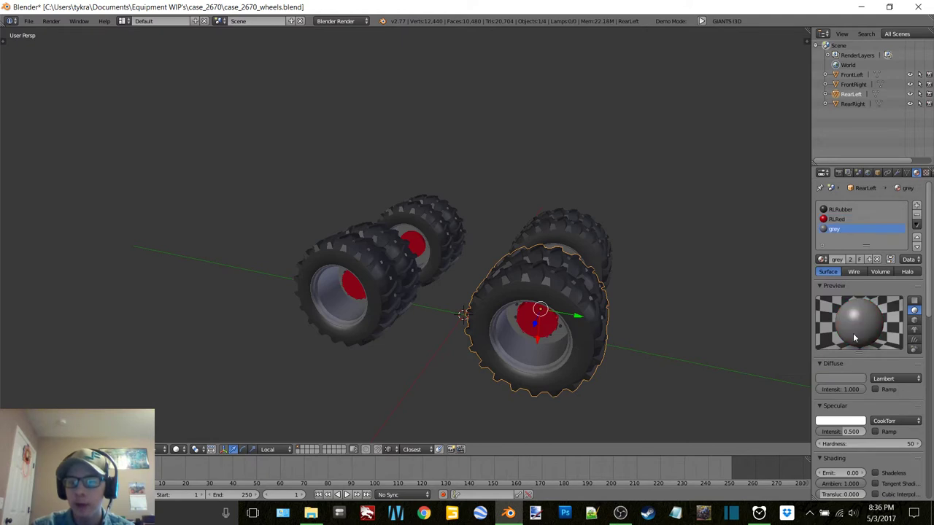
pyautogui.click(859, 379)
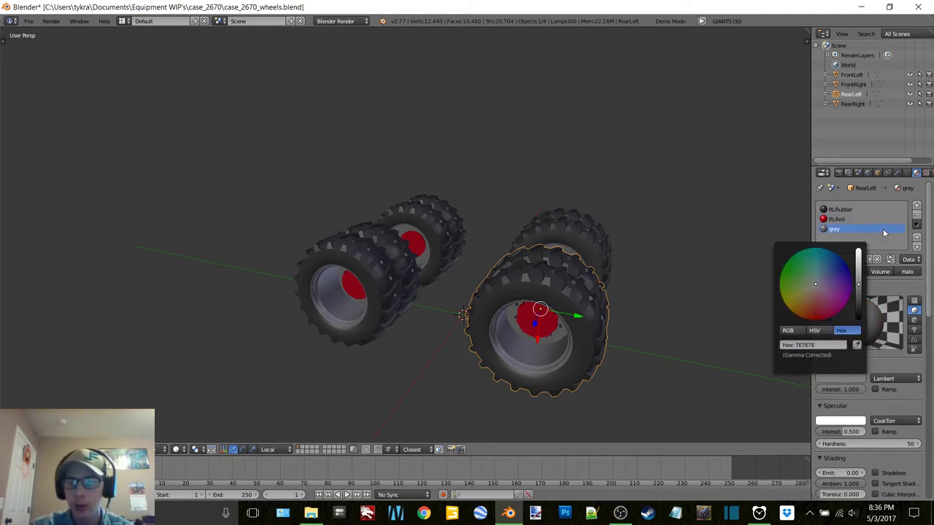
pyautogui.click(876, 259)
pyautogui.click(861, 260)
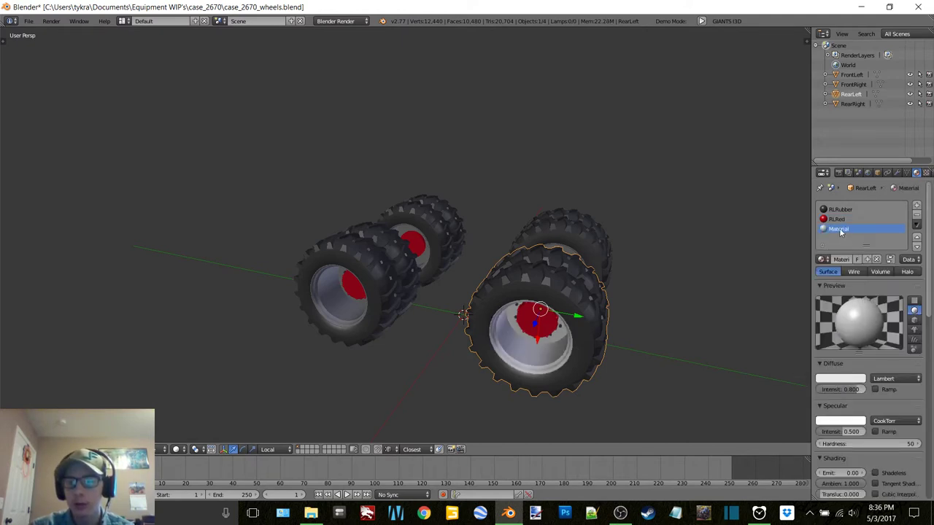
pyautogui.doubleClick(840, 231)
pyautogui.write('RL')
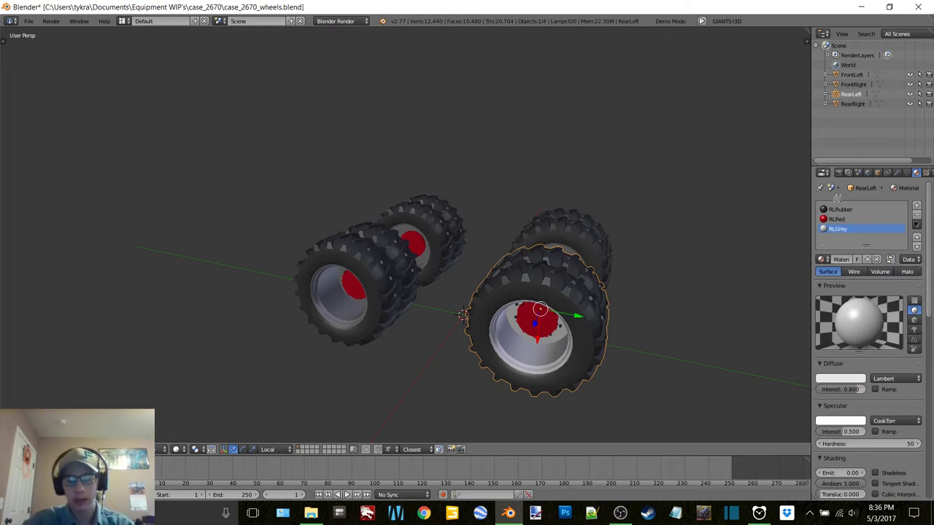
pyautogui.write('Grey')
pyautogui.press('Return')
# Set RLGrey's diffuse intensity to 1.000 and its diffuse colour to hex 7E7E7E
pyautogui.moveTo(837, 390); pyautogui.dragTo(853, 389)
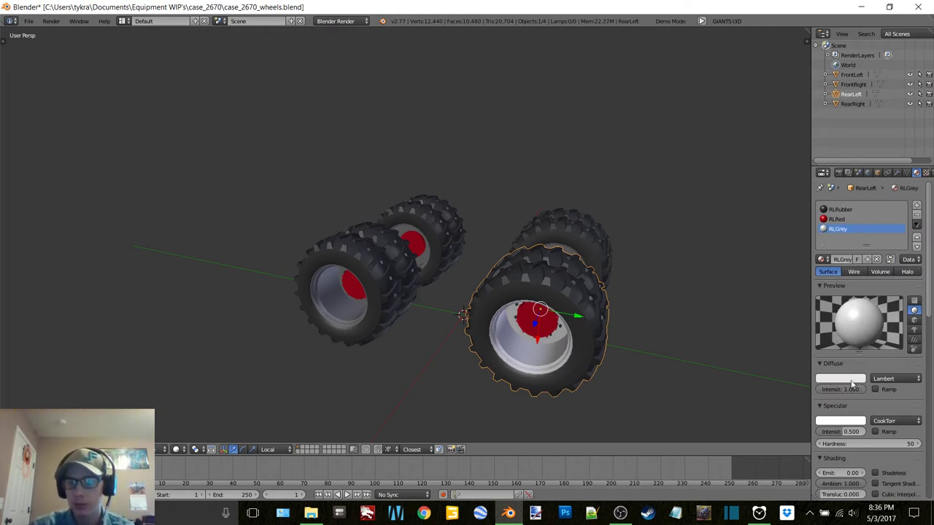
pyautogui.click(846, 379)
pyautogui.click(828, 344)
pyautogui.write('7E7E7E')
pyautogui.press('Return')
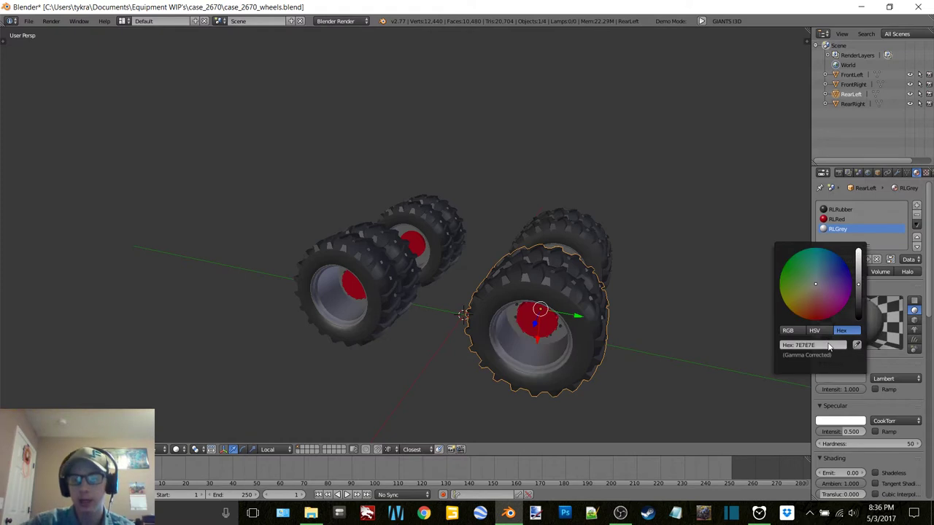
# Copy the hex diffuse colour of RearRight's rubber material and replace rubber with a new material named RRRubber
pyautogui.click(859, 105)
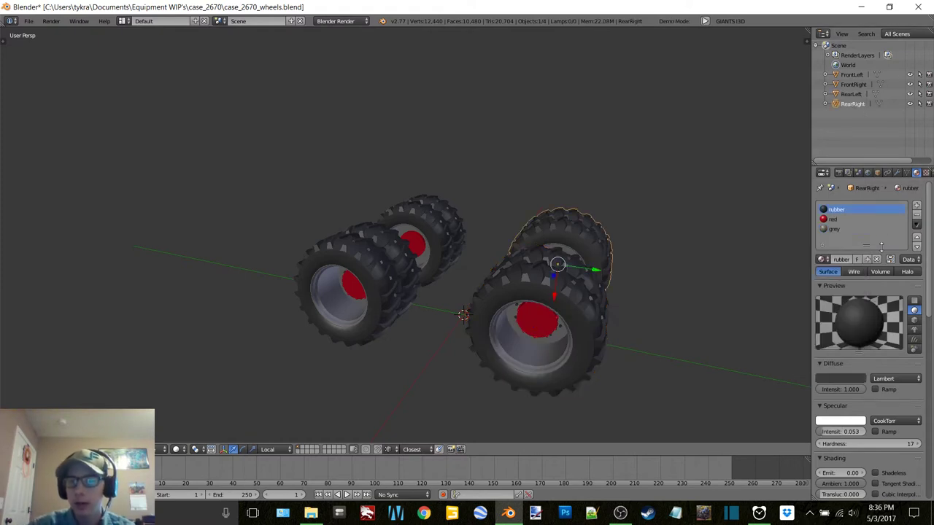
pyautogui.click(828, 378)
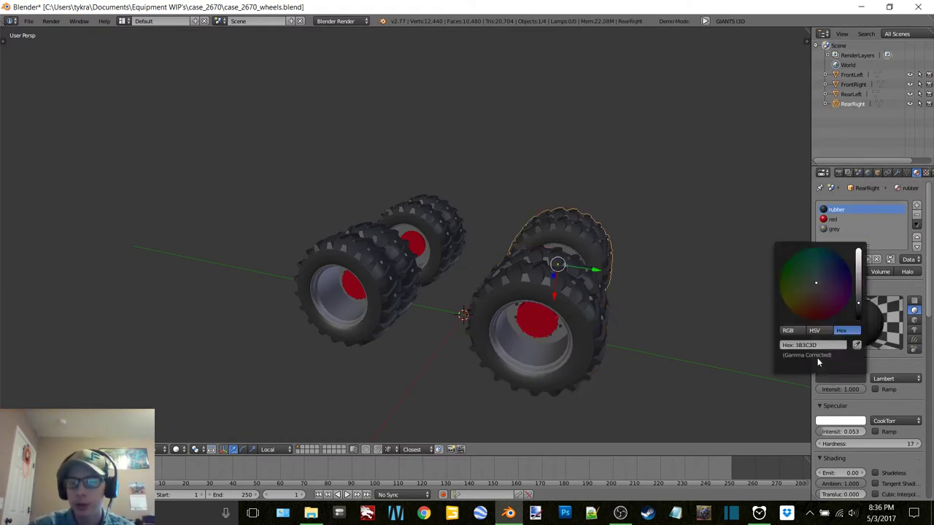
pyautogui.click(877, 259)
pyautogui.click(861, 259)
pyautogui.doubleClick(839, 210)
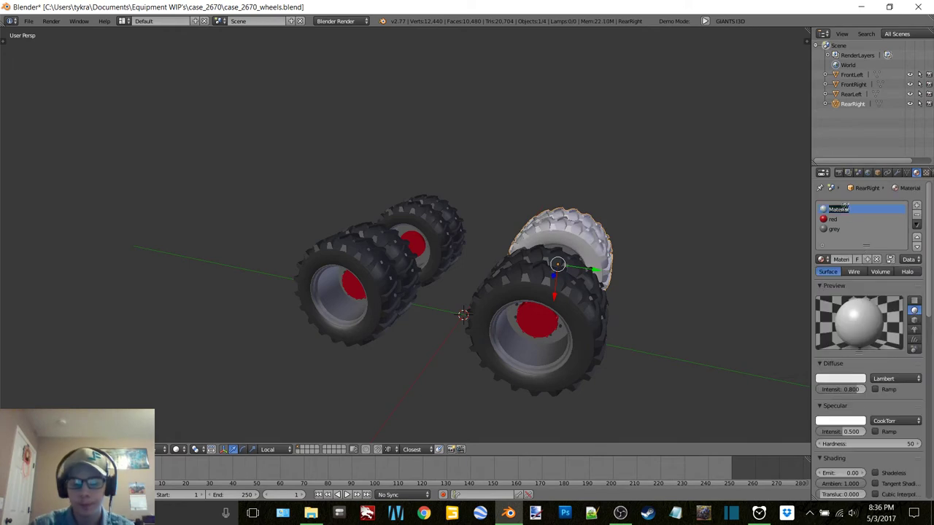
pyautogui.write('RR')
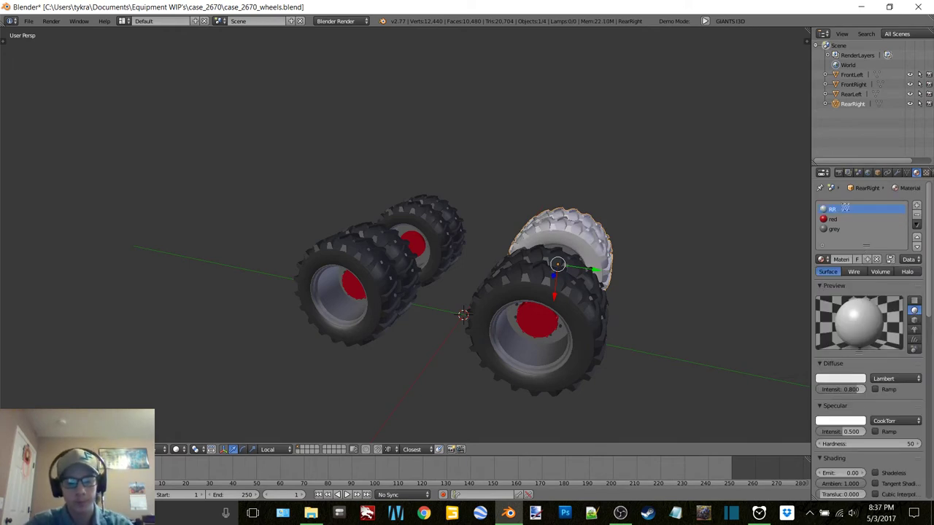
pyautogui.write('Rubber')
pyautogui.press('Return')
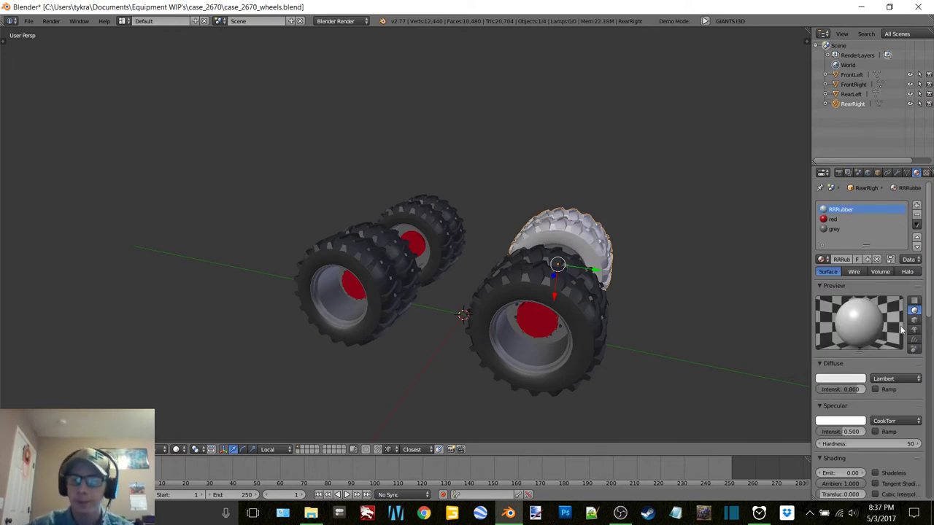
# Set RRRubber's diffuse intensity to 1.000 and its diffuse colour to the copied hex 3B3C3D
pyautogui.moveTo(856, 389); pyautogui.dragTo(866, 391)
pyautogui.click(846, 378)
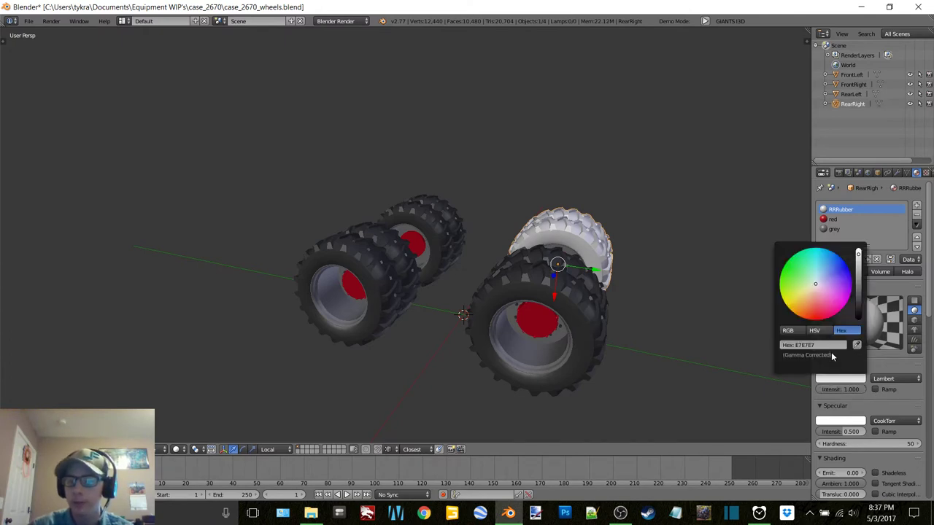
pyautogui.click(825, 346)
pyautogui.press('Return')
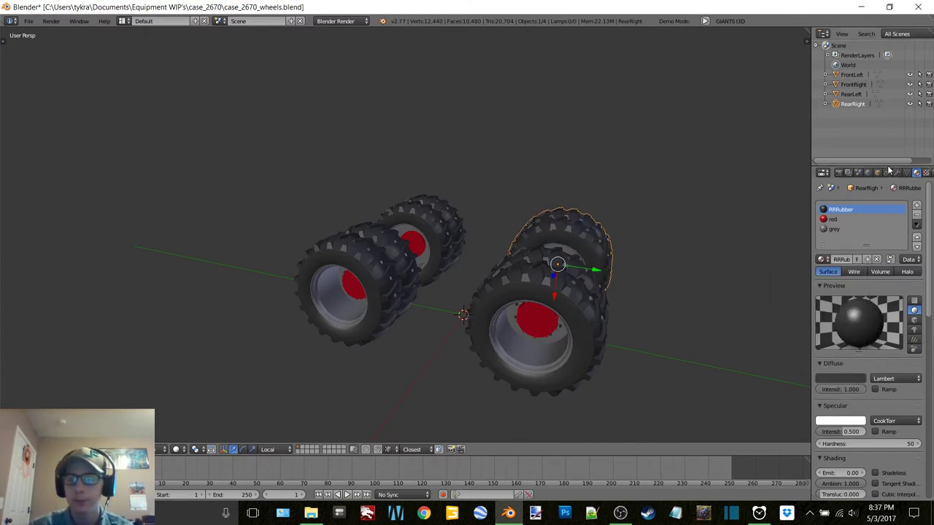
# Copy the hex diffuse colour of the RearRight dual wheel's red material
pyautogui.click(836, 220)
pyautogui.click(841, 378)
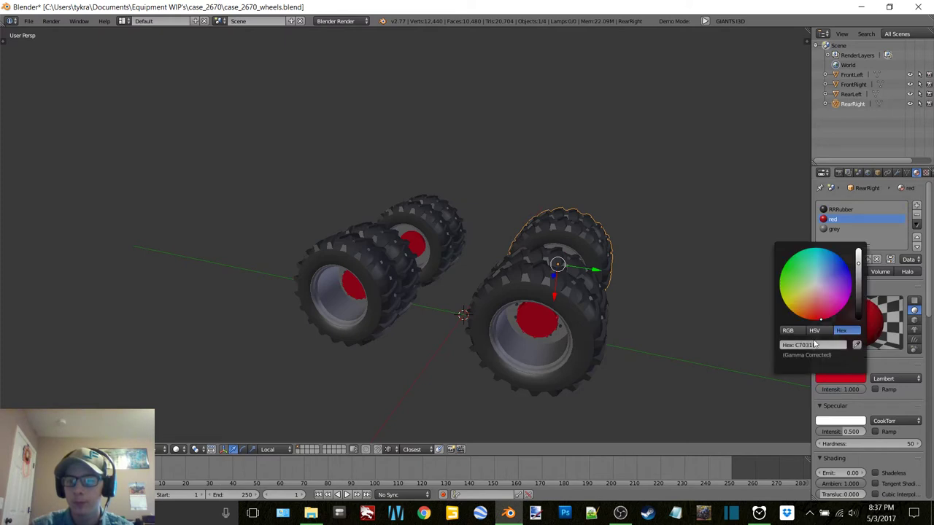
pyautogui.click(813, 345)
pyautogui.click(871, 224)
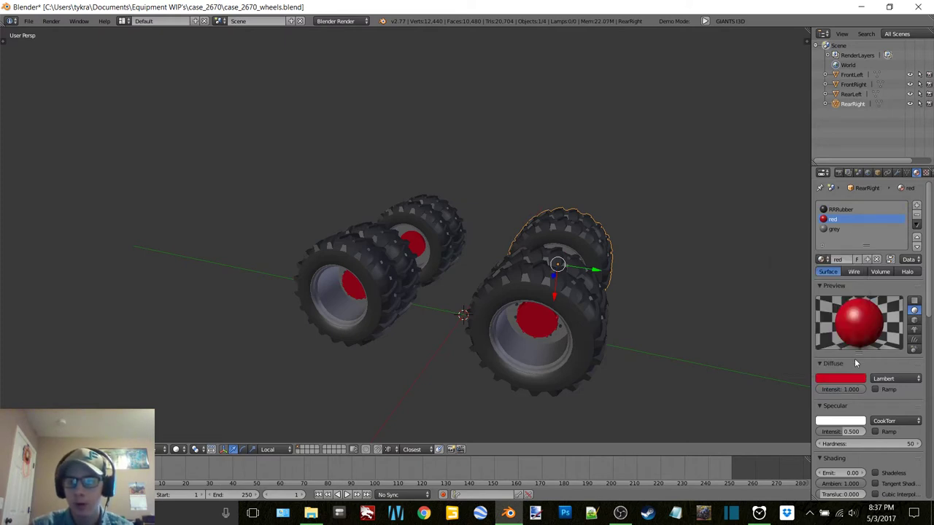
# Replace RearRight's red material with a new material named RRRed
pyautogui.click(877, 259)
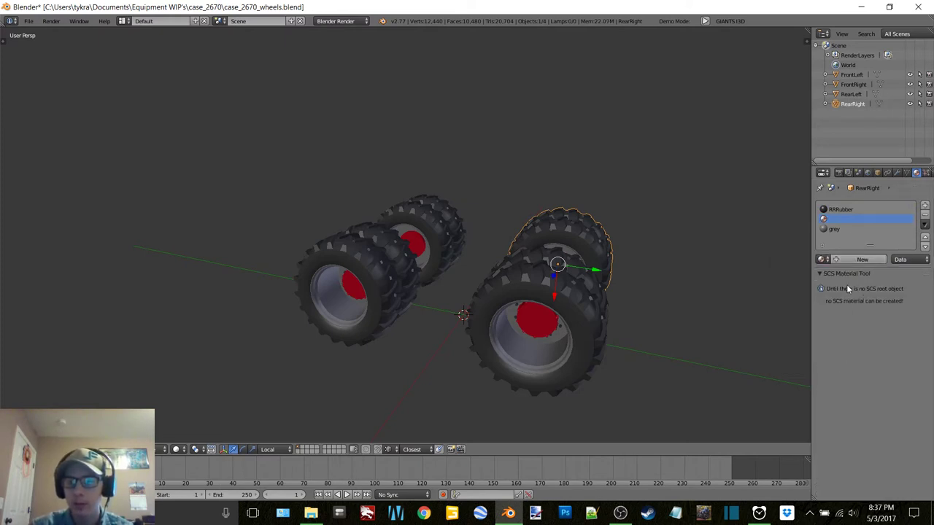
pyautogui.click(851, 259)
pyautogui.doubleClick(840, 219)
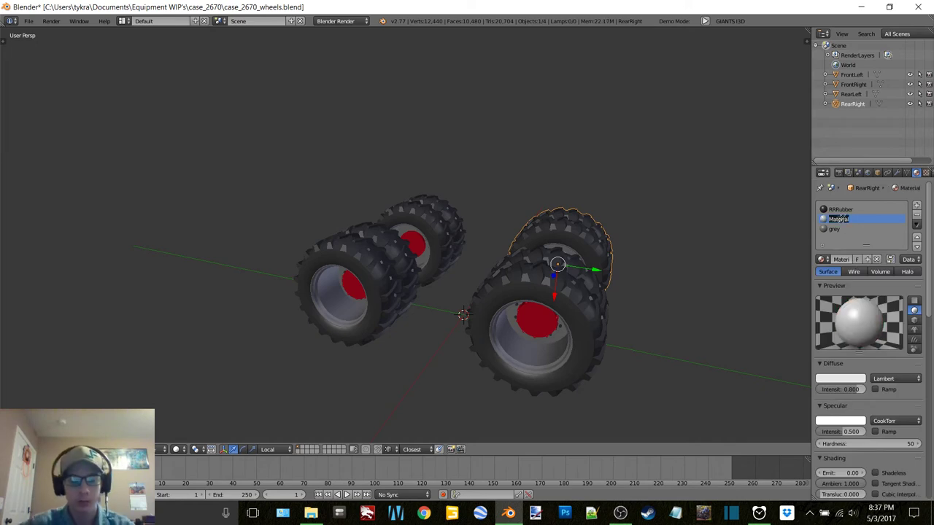
pyautogui.write('RRRed')
pyautogui.press('Return')
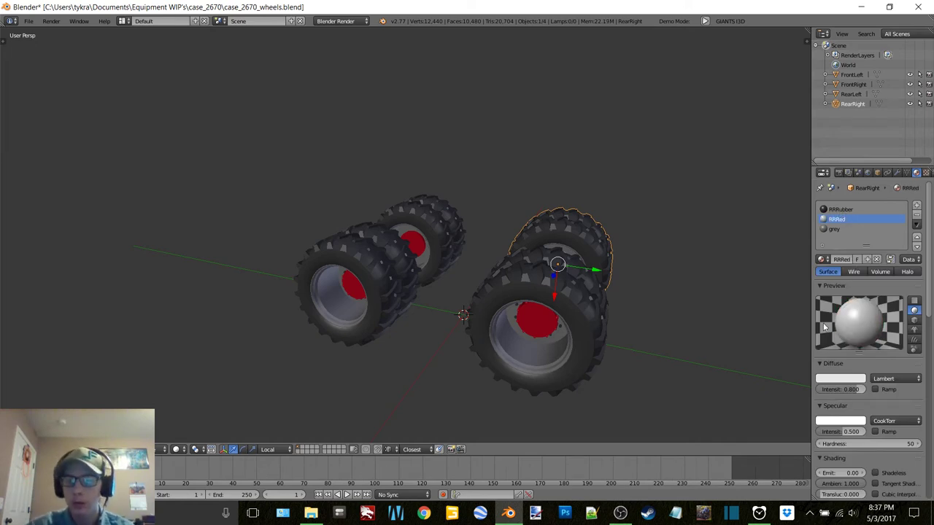
# Set RRRed's diffuse intensity to 1.000 and its diffuse colour to the copied hex C7031F
pyautogui.moveTo(840, 389); pyautogui.dragTo(864, 389)
pyautogui.click(838, 379)
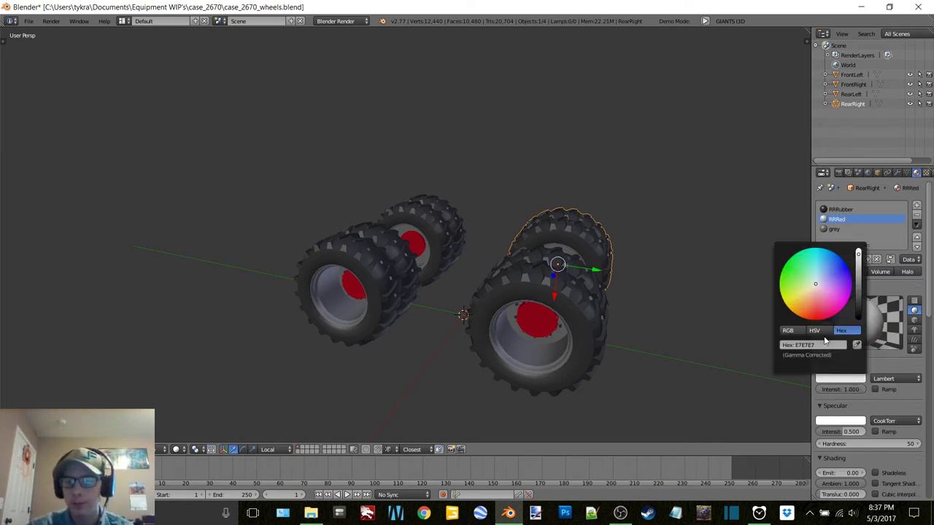
pyautogui.click(826, 345)
pyautogui.hotkey('ctrl', 'v')
pyautogui.press('Return')
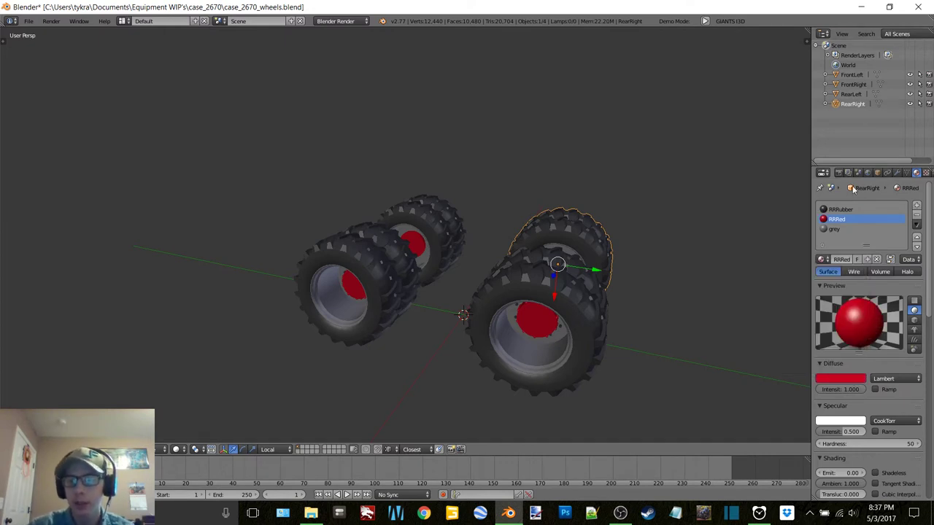
# Copy the hex diffuse colour of RearRight's grey material and replace grey with a new material named RRGrey
pyautogui.click(834, 230)
pyautogui.click(844, 379)
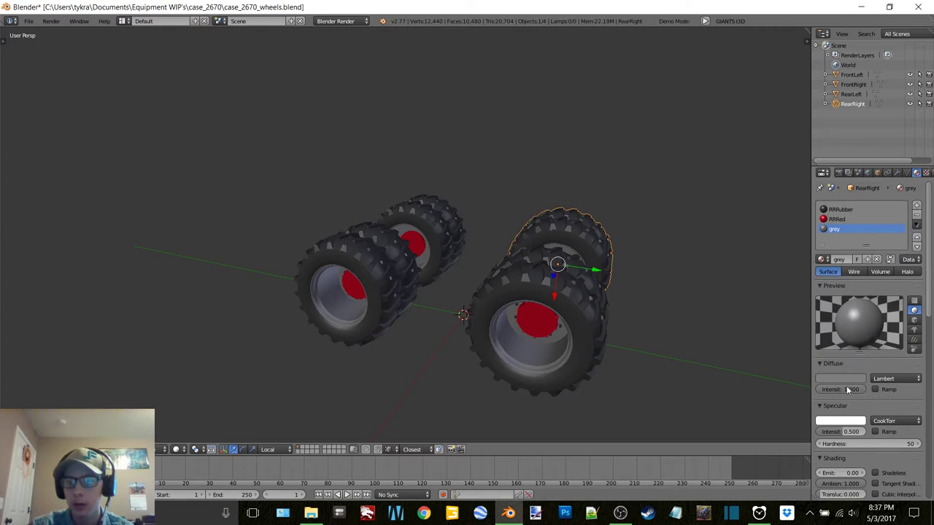
pyautogui.click(877, 259)
pyautogui.click(846, 258)
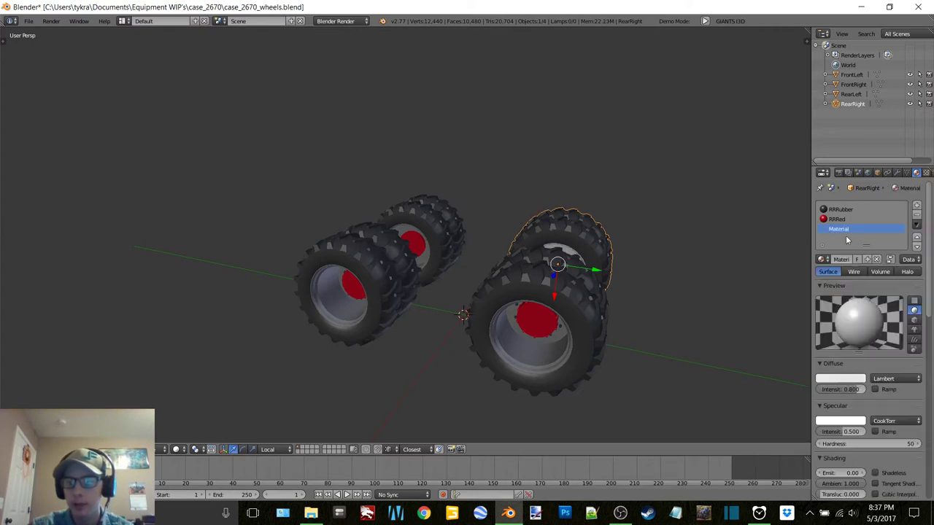
pyautogui.doubleClick(839, 229)
pyautogui.write('RRGrey')
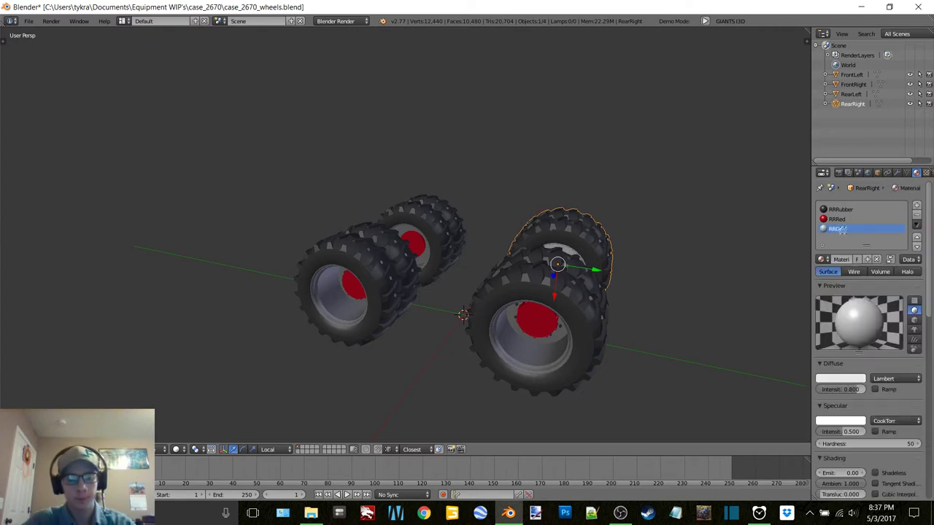
pyautogui.press('Return')
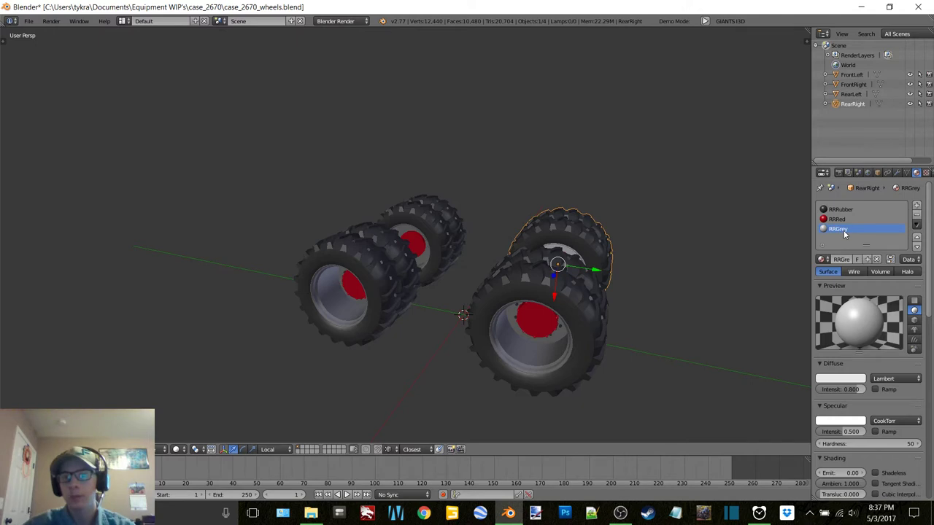
# Set RRGrey's diffuse intensity to 1.000 and its diffuse colour to the copied hex 7E7E7E
pyautogui.moveTo(848, 390); pyautogui.dragTo(863, 389)
pyautogui.click(853, 380)
pyautogui.click(830, 346)
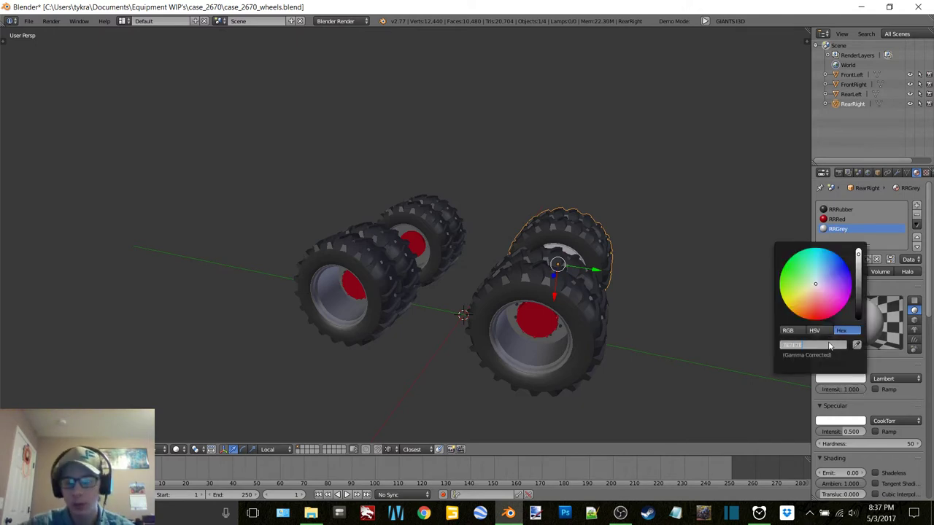
pyautogui.hotkey('ctrl', 'v')
pyautogui.press('Return')
# With the FrontLeft dual wheel selected, switch the viewport to textured shading and split the 3D view into two side-by-side areas
pyautogui.click(848, 76)
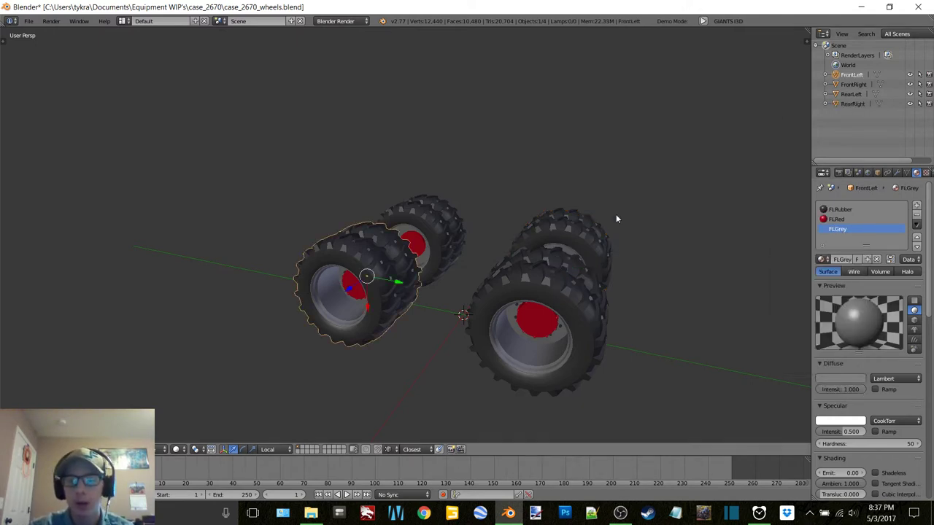
pyautogui.moveTo(615, 218); pyautogui.dragTo(566, 194, button='middle')
pyautogui.press('z')
pyautogui.click(563, 147)
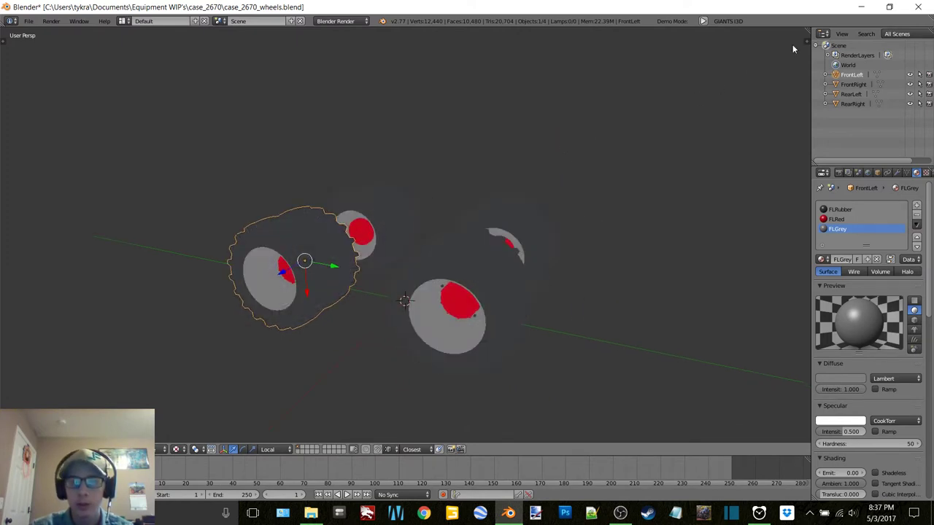
pyautogui.moveTo(806, 31); pyautogui.dragTo(523, 41)
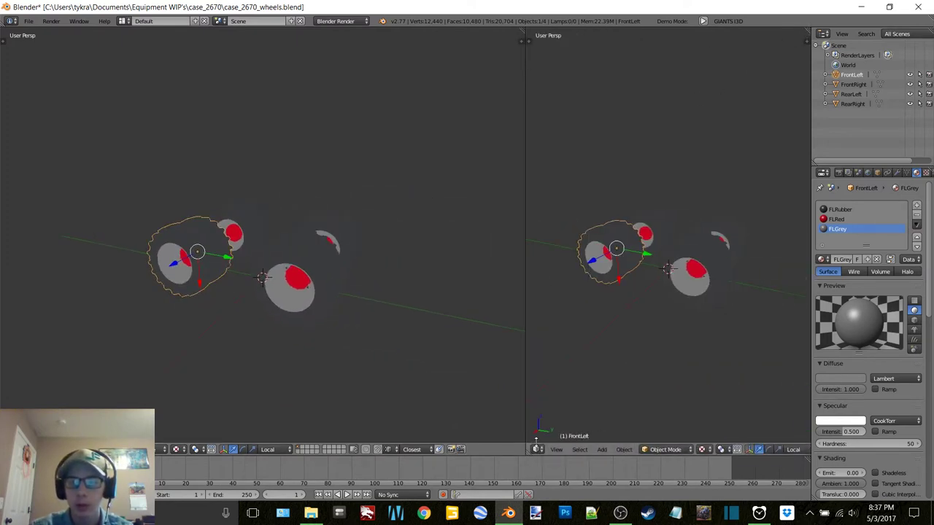
# Turn the second 3D view area into a UV/Image Editor, widen it slightly and unlink the Render Result image
pyautogui.click(537, 448)
pyautogui.click(545, 363)
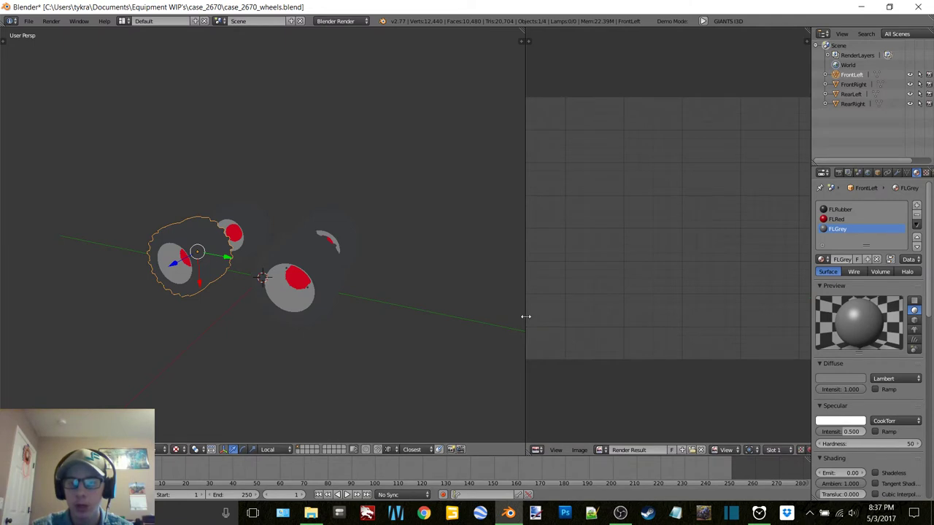
pyautogui.moveTo(526, 316); pyautogui.dragTo(509, 318)
pyautogui.click(684, 449)
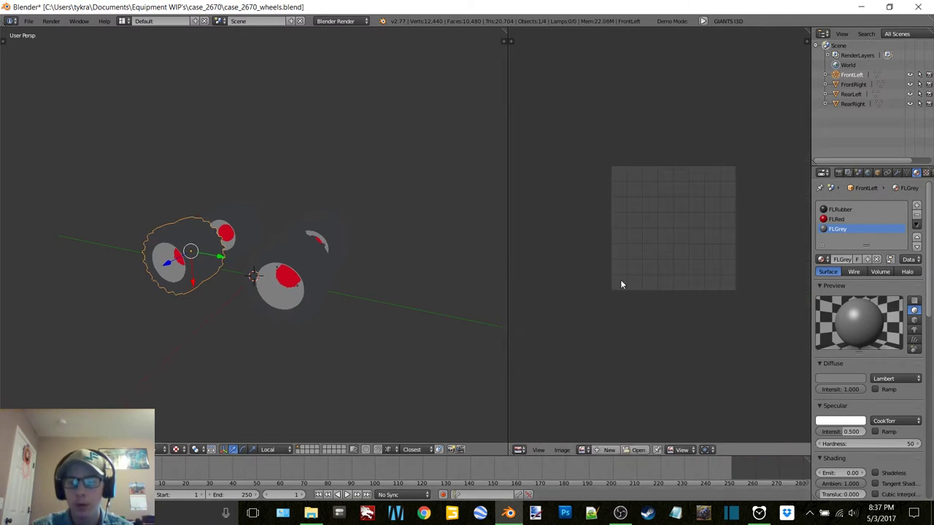
# Put the FrontLeft dual wheel into Edit Mode with face selection, keeping its whole mesh selected
pyautogui.moveTo(260, 225); pyautogui.dragTo(319, 211, button='middle')
pyautogui.press('Tab')
pyautogui.click(381, 210)
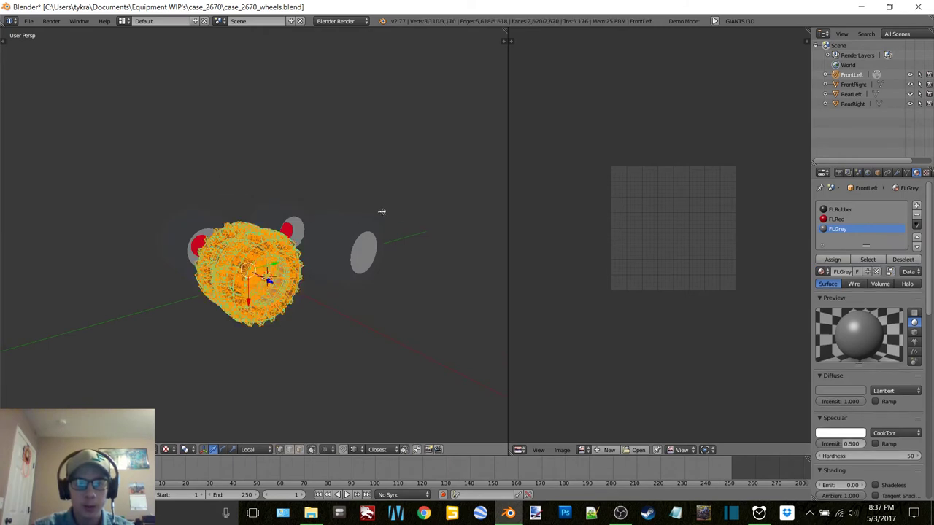
pyautogui.click(300, 450)
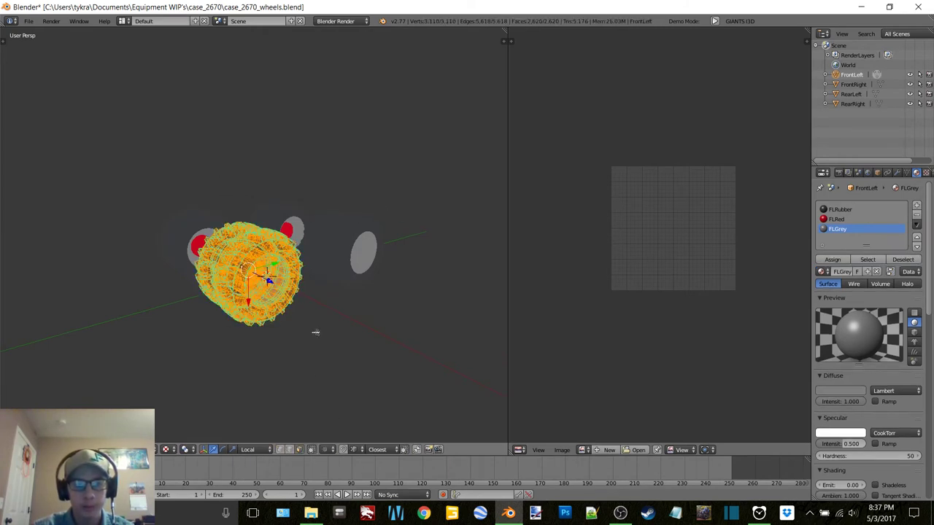
# Unwrap the FrontLeft wheel with Smart UV Project, using an island margin of 0.01
pyautogui.press('u')
pyautogui.click(315, 332)
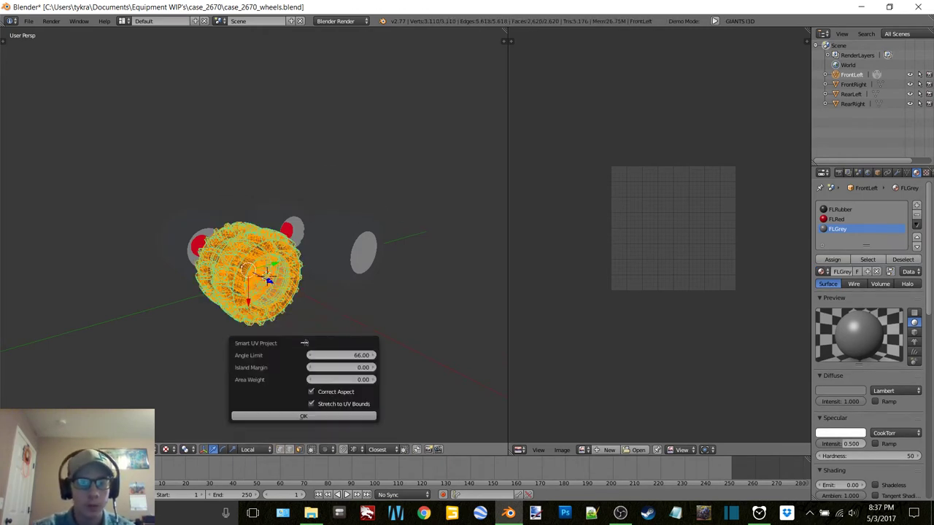
pyautogui.moveTo(313, 339); pyautogui.dragTo(226, 192)
pyautogui.click(236, 199)
pyautogui.write('0.0')
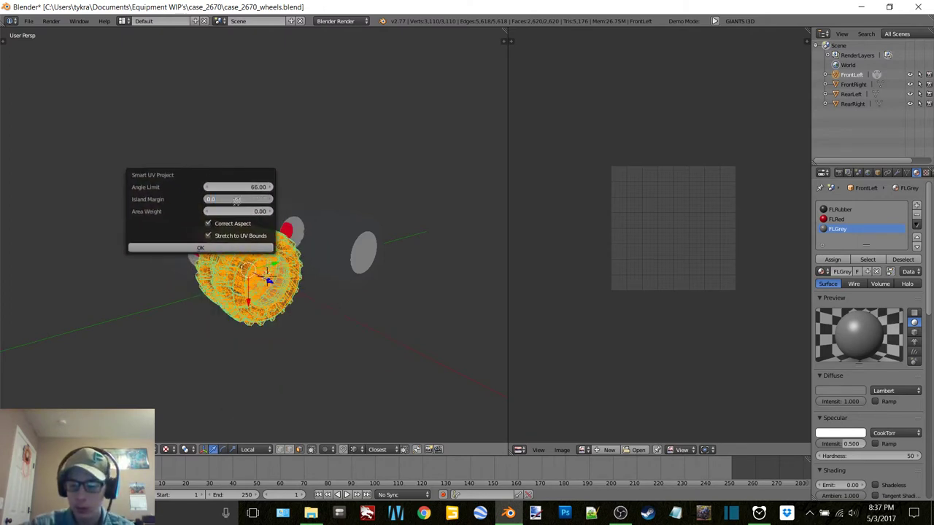
pyautogui.write('1')
pyautogui.press('Return')
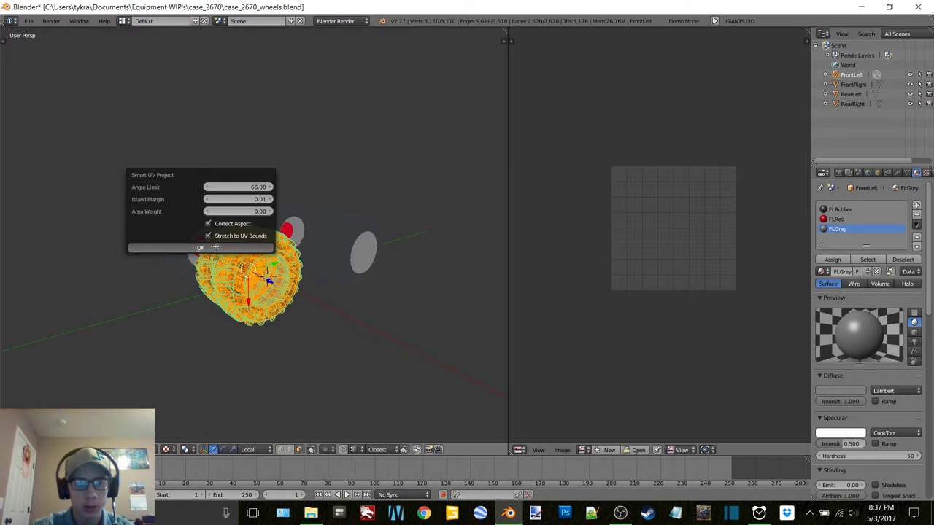
pyautogui.click(212, 248)
# Start a new image for the FrontLeft UVs and set its width and height to 2048 px
pyautogui.click(645, 450)
pyautogui.click(686, 412)
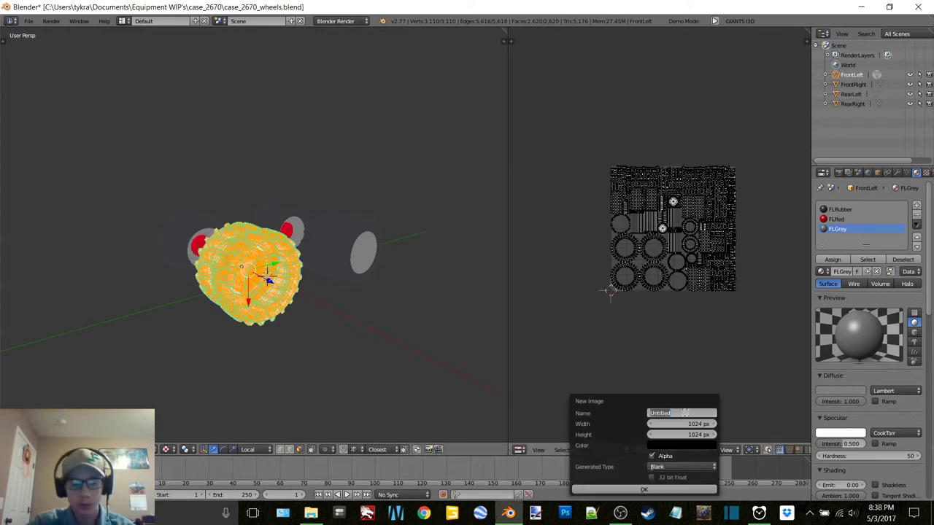
pyautogui.write('Front')
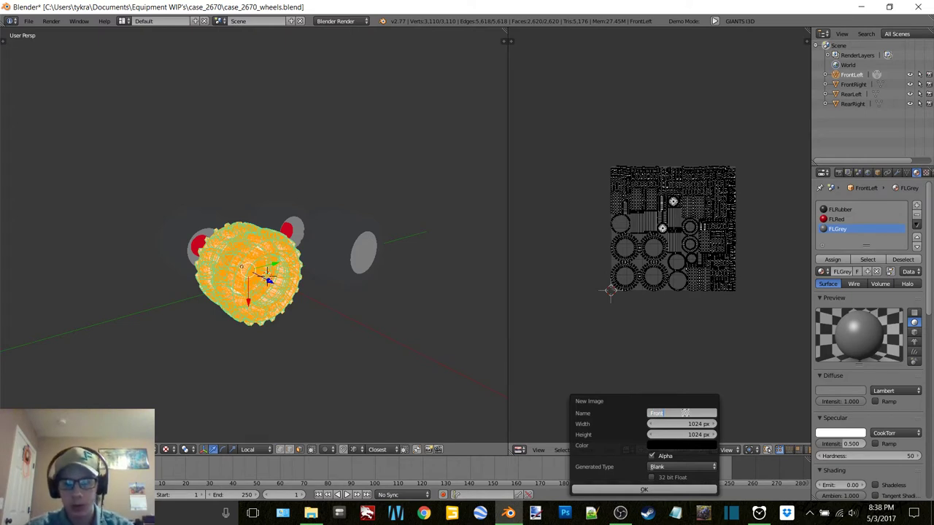
pyautogui.press('Escape')
pyautogui.click(684, 424)
pyautogui.write('2048')
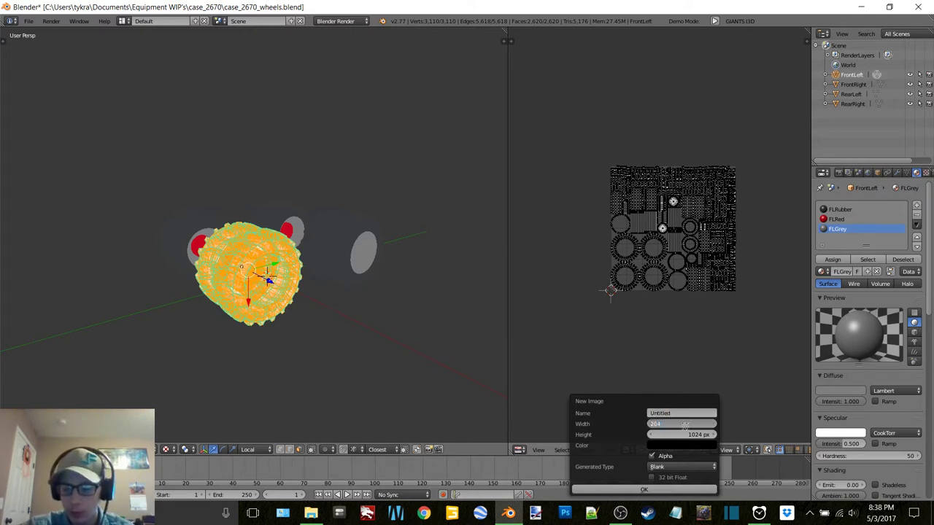
pyautogui.press('Return')
pyautogui.click(681, 434)
pyautogui.write('2')
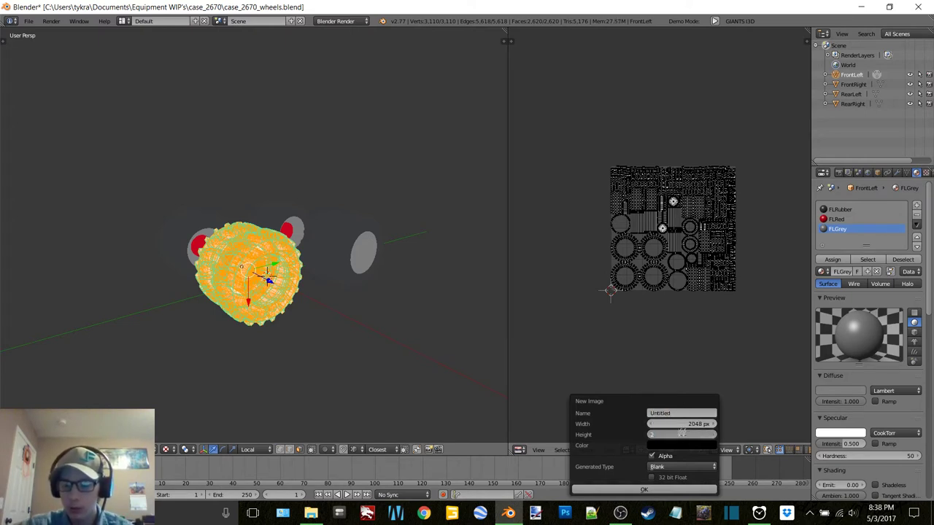
pyautogui.write('048')
pyautogui.press('Return')
# Set the new image's fill colour to white, name it FrontLeft and create it
pyautogui.click(679, 445)
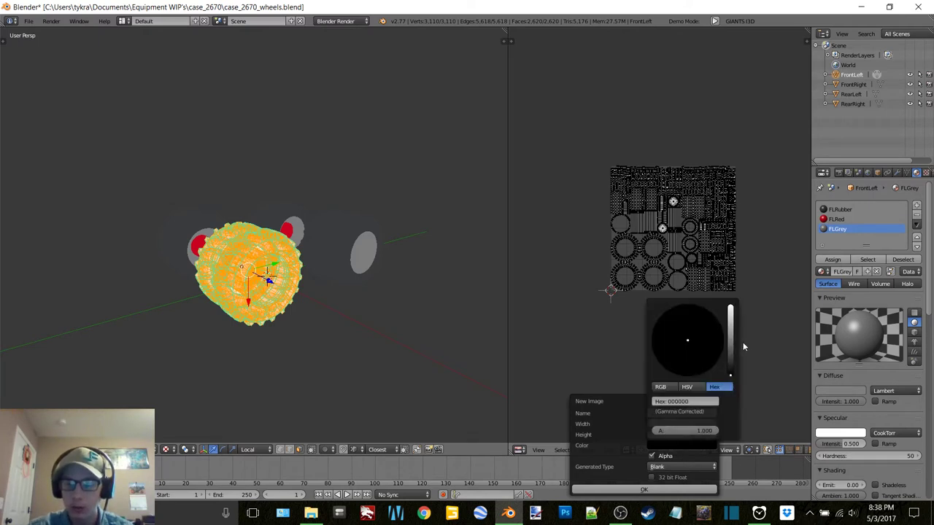
pyautogui.moveTo(731, 337); pyautogui.dragTo(731, 307)
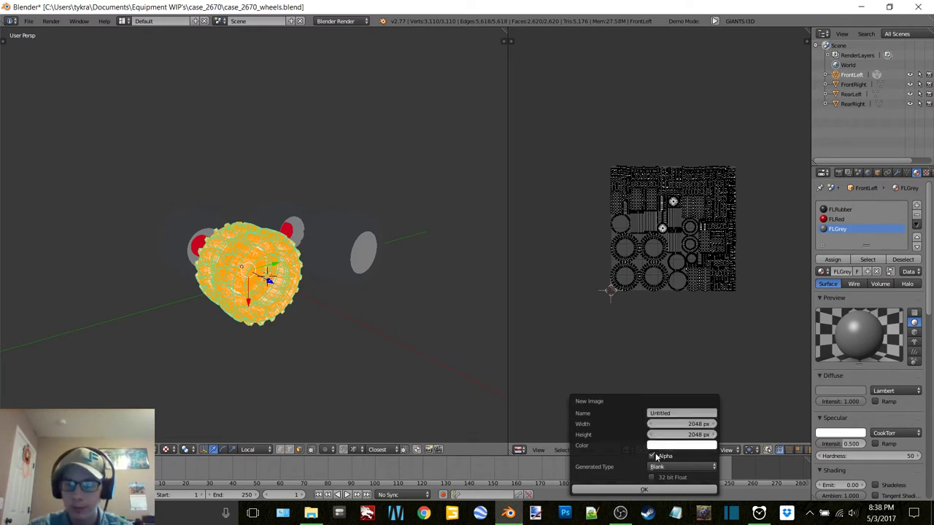
pyautogui.click(678, 415)
pyautogui.write('Fr')
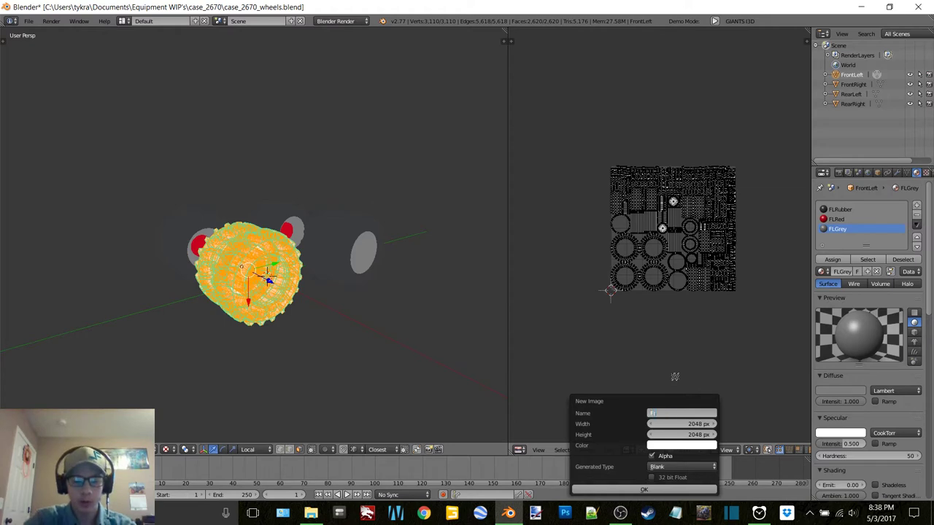
pyautogui.press('Return')
pyautogui.press('Return')
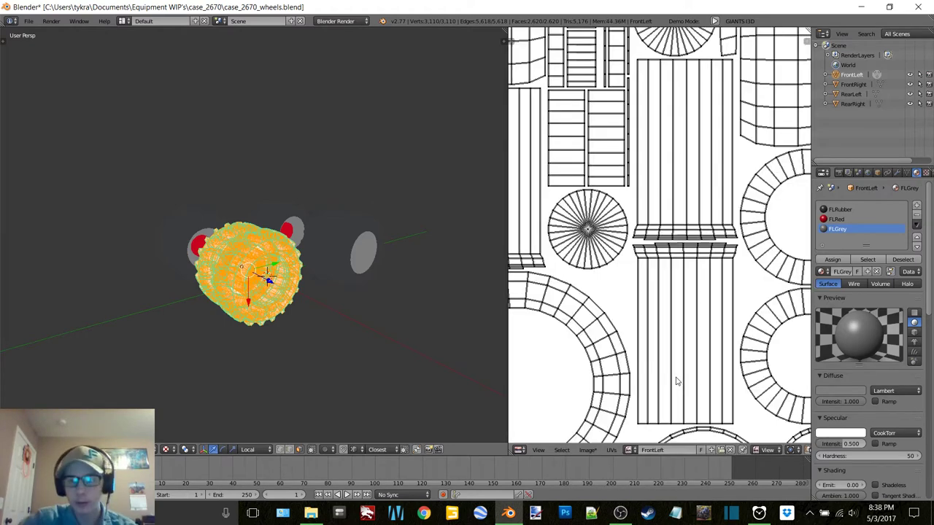
# Deselect and reselect the whole wheel mesh to check the white image and the complete UV layout
pyautogui.scroll(-6, 673, 335)
pyautogui.press('a')
pyautogui.scroll(3, 314, 340)
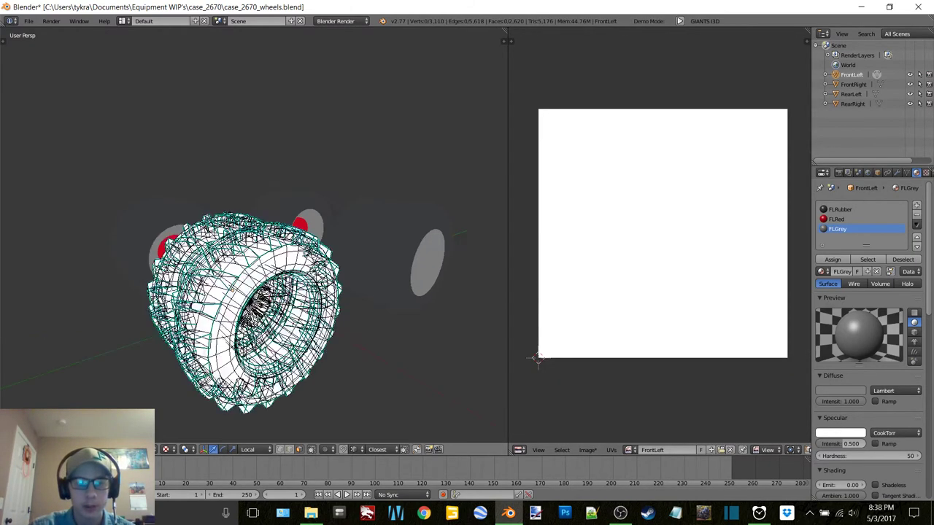
pyautogui.scroll(-1, 313, 340)
pyautogui.press('a')
pyautogui.moveTo(330, 326); pyautogui.dragTo(314, 285, button='middle')
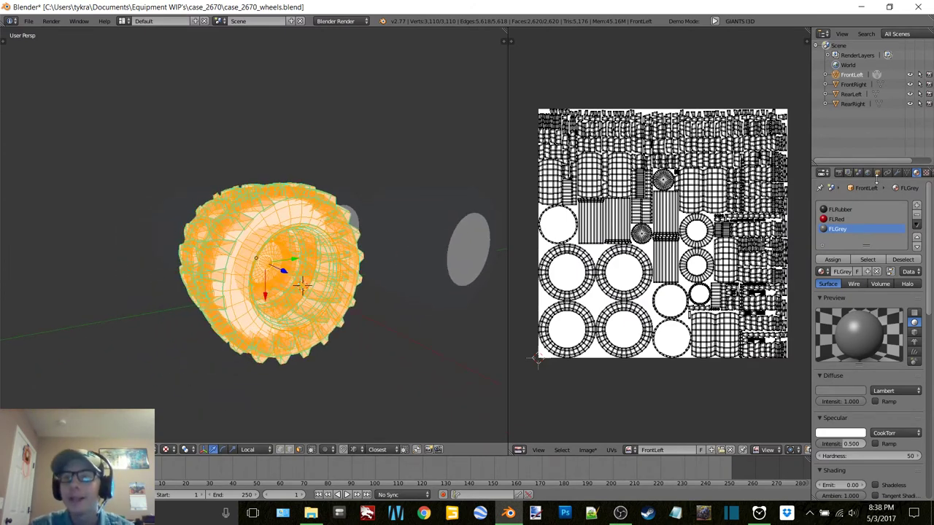
# Collapse the open sections of the scene's render settings and expand the Bake settings
pyautogui.click(838, 172)
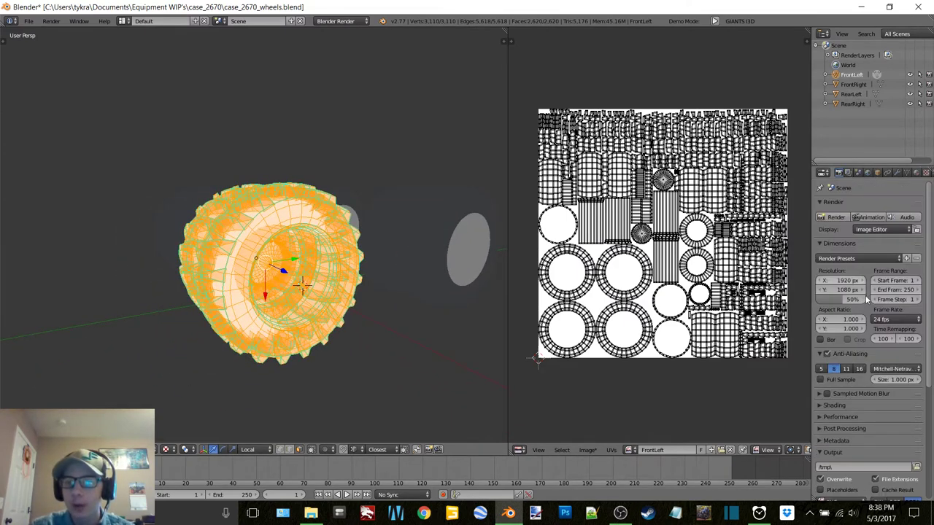
pyautogui.click(820, 243)
pyautogui.click(820, 202)
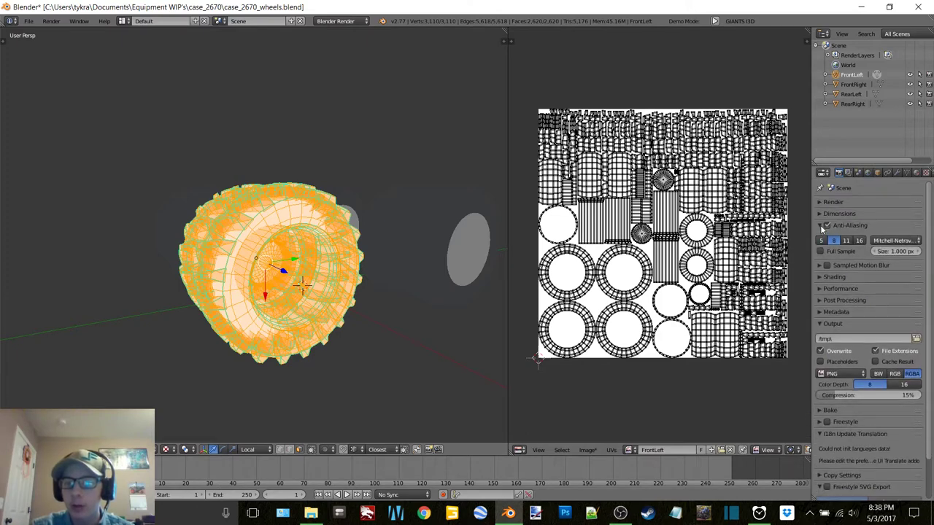
pyautogui.click(822, 226)
pyautogui.click(818, 296)
pyautogui.click(820, 331)
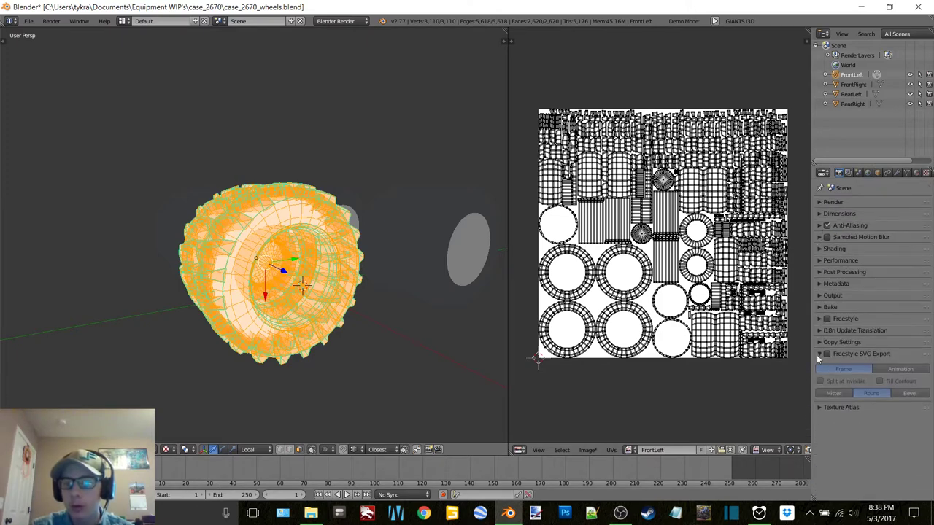
pyautogui.click(819, 365)
pyautogui.click(820, 307)
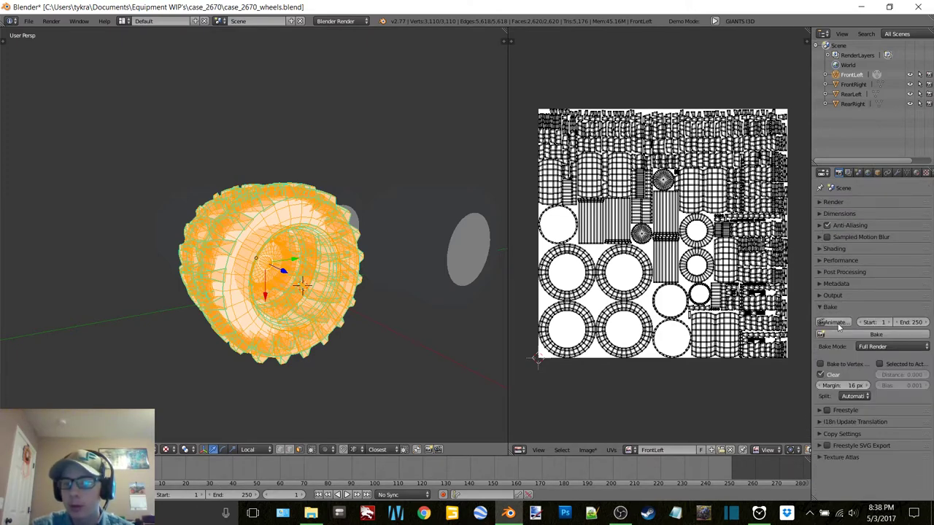
# Set the bake margin to 5 px, disable Clear and bake the full render onto the FrontLeft image
pyautogui.click(846, 385)
pyautogui.write('5')
pyautogui.press('Return')
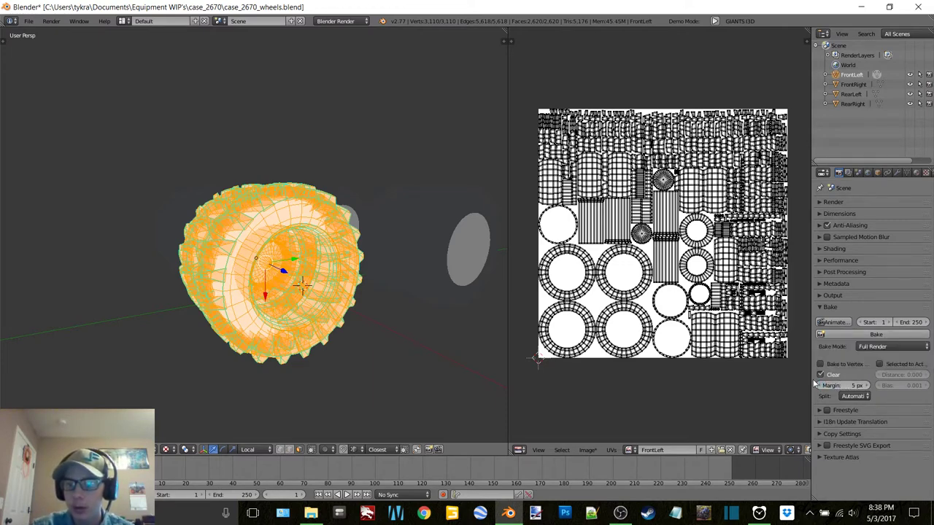
pyautogui.click(820, 374)
pyautogui.click(875, 334)
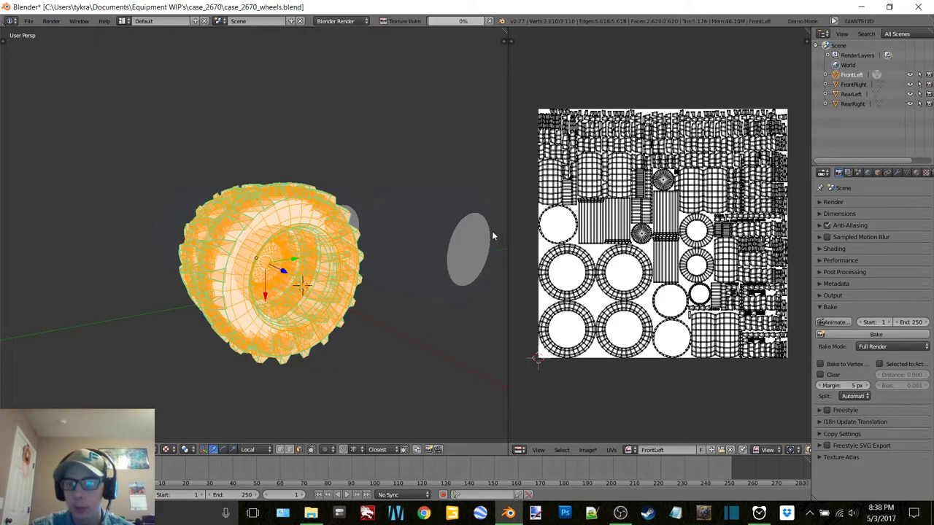
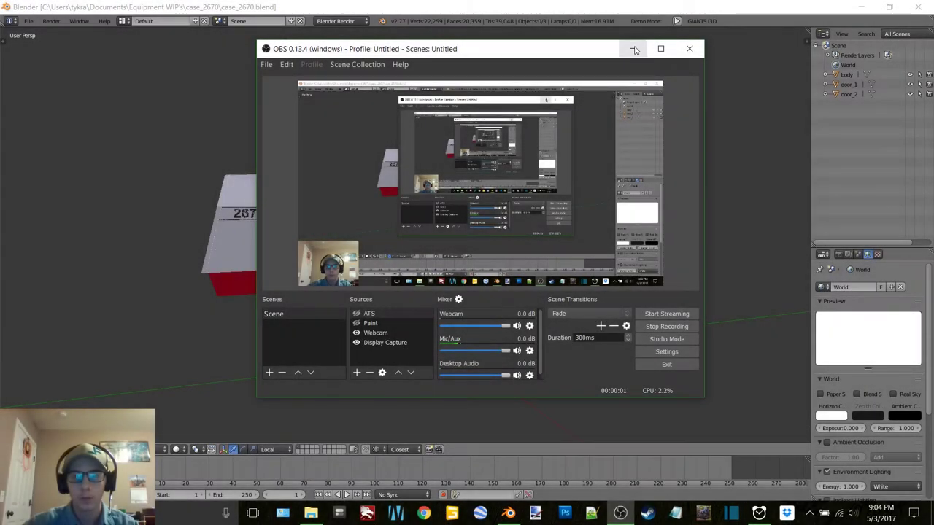
# Minimise the recording window and hide the body object in the case_2670 file so only the doors show
pyautogui.click(633, 48)
pyautogui.moveTo(632, 62); pyautogui.dragTo(584, 139, button='middle')
pyautogui.click(910, 74)
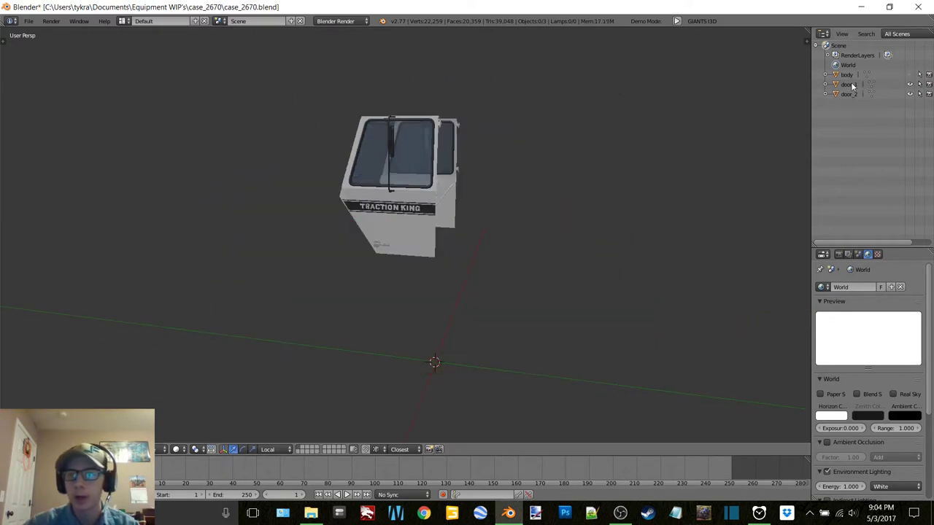
# Rename the door_1 object as LeftDoor
pyautogui.click(851, 85)
pyautogui.moveTo(313, 162); pyautogui.dragTo(536, 153, button='middle')
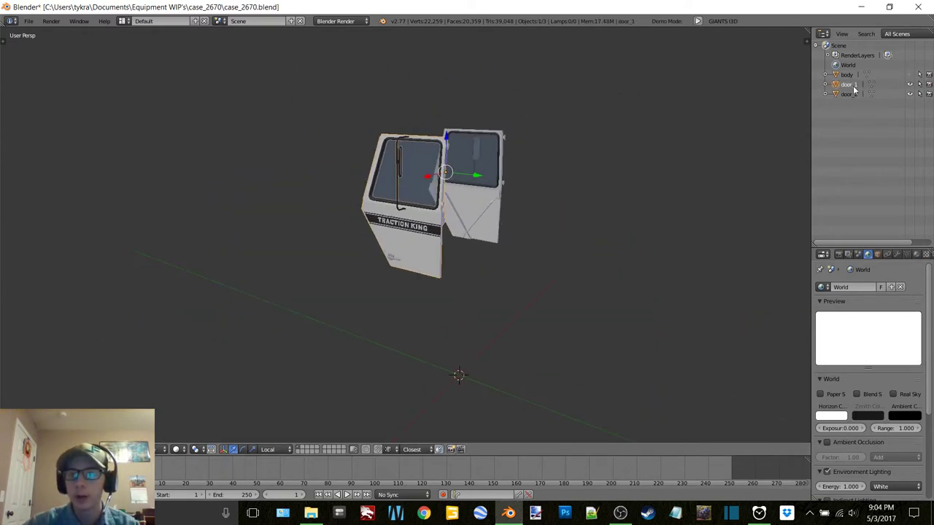
pyautogui.doubleClick(852, 85)
pyautogui.write('Left')
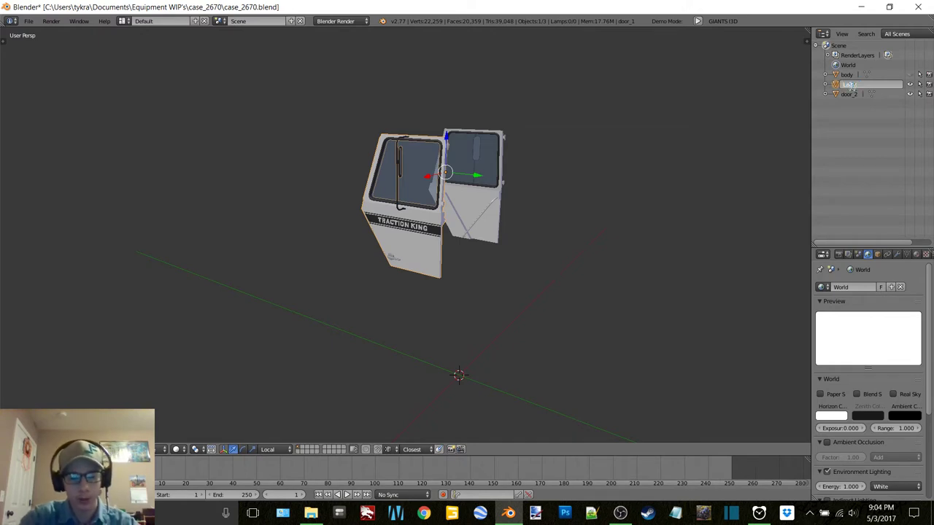
pyautogui.write('Door')
pyautogui.press('Return')
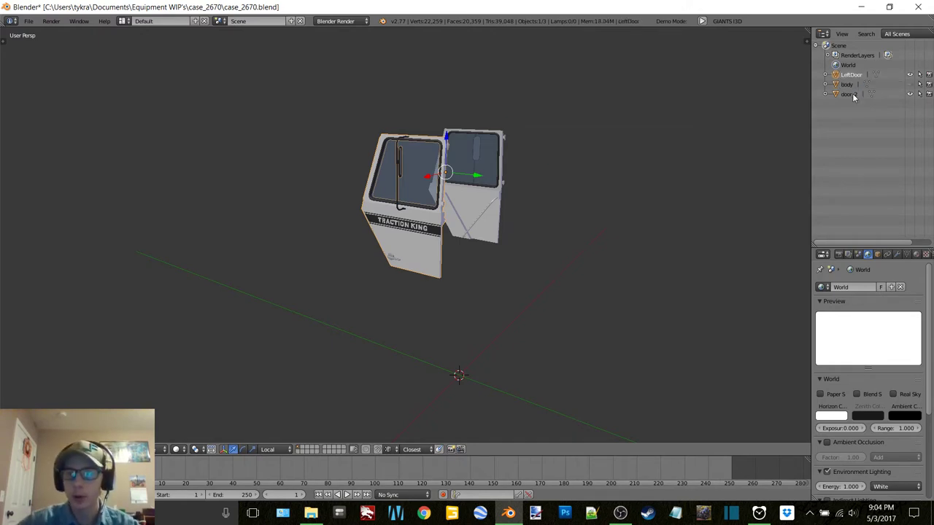
# Rename the door_2 object as RightDoor
pyautogui.click(850, 94)
pyautogui.doubleClick(850, 94)
pyautogui.write('RightDo')
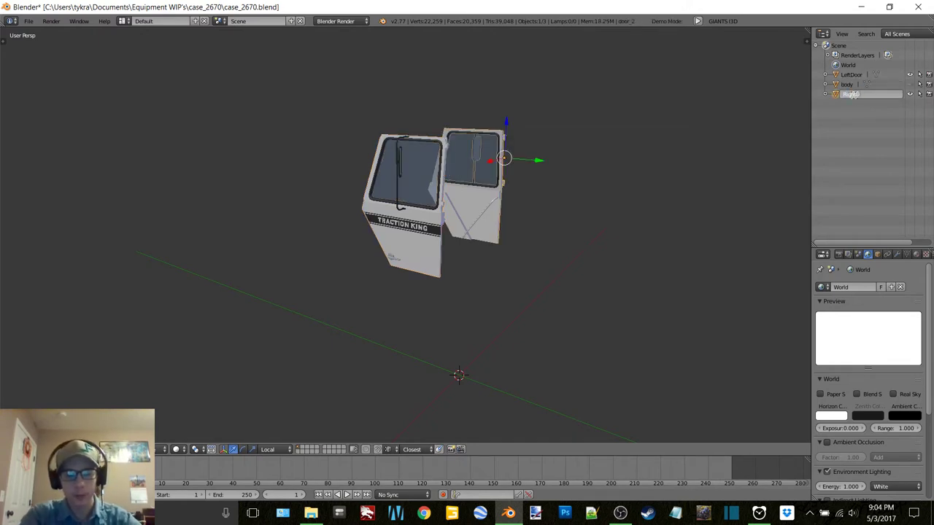
pyautogui.write('or')
pyautogui.press('Return')
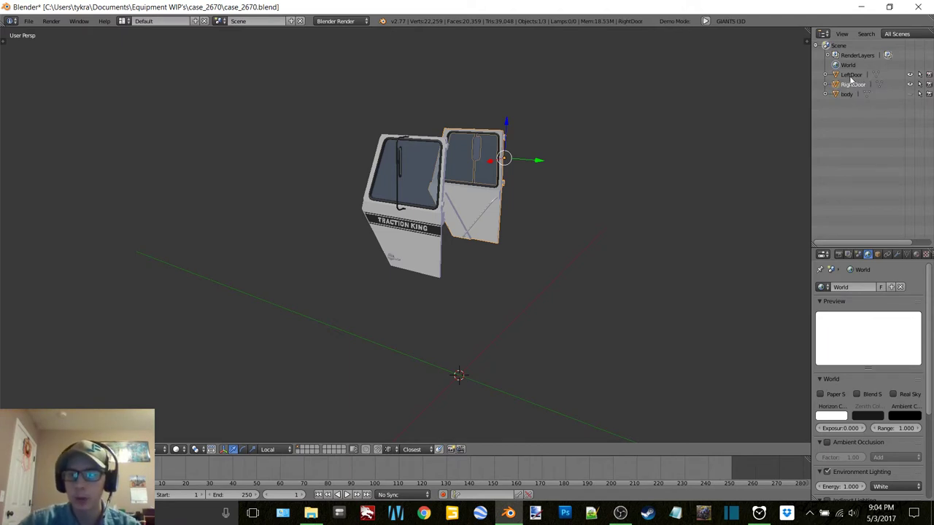
# Put LeftDoor into Edit Mode and select its entire mesh
pyautogui.click(850, 75)
pyautogui.press('Tab')
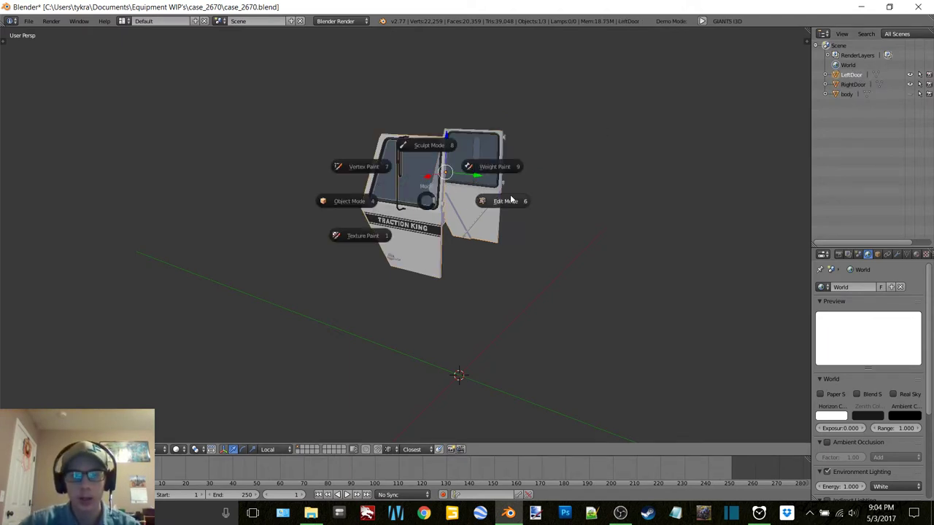
pyautogui.click(507, 200)
pyautogui.press('a')
pyautogui.moveTo(453, 186); pyautogui.dragTo(471, 188, button='middle')
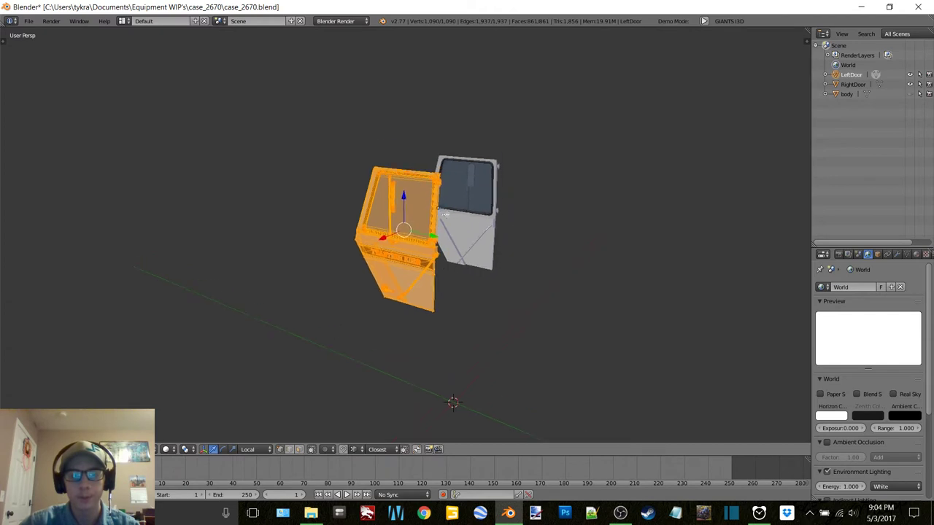
pyautogui.scroll(4, 481, 189)
pyautogui.scroll(-3, 480, 190)
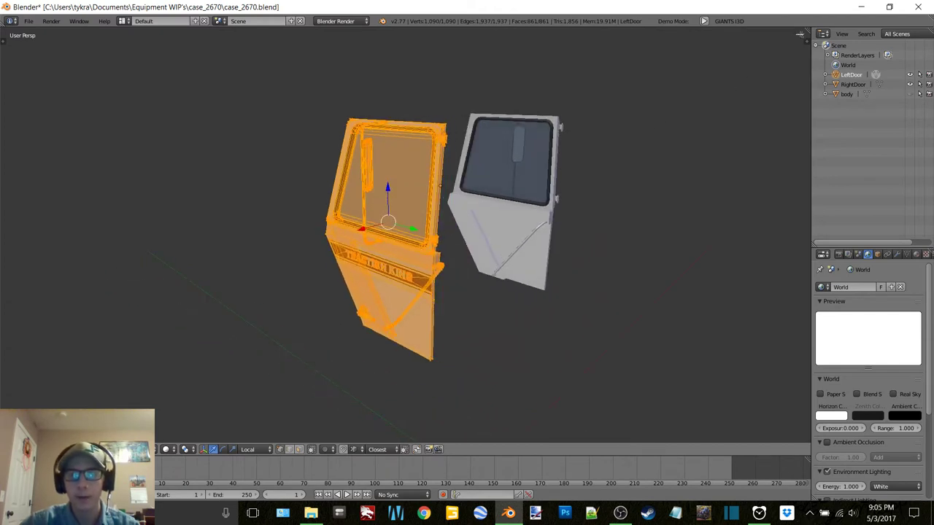
# Split the 3D view into two side-by-side areas and turn the new one into a UV/Image Editor
pyautogui.moveTo(806, 32); pyautogui.dragTo(463, 102)
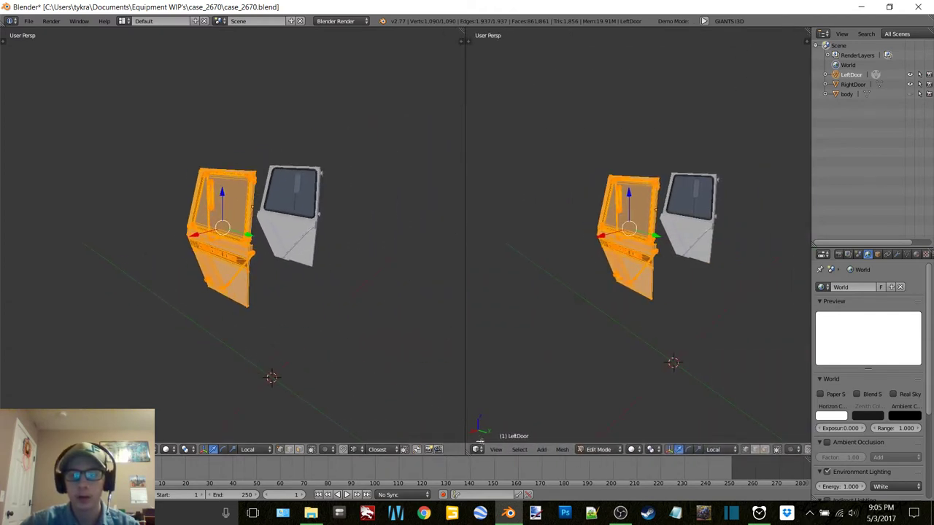
pyautogui.click(476, 449)
pyautogui.click(505, 374)
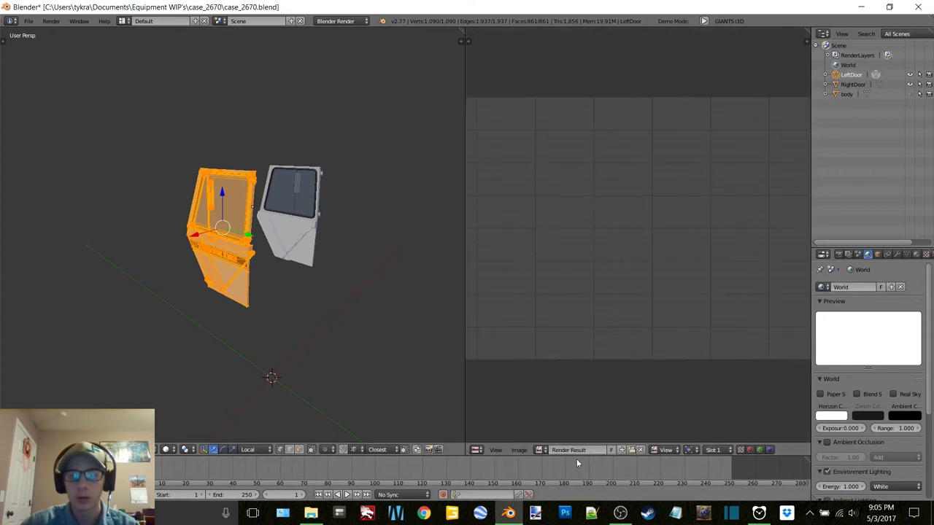
# Return LeftDoor to Object Mode and select the white material in its material settings
pyautogui.hotkey('ctrl', 'Tab')
pyautogui.click(318, 235)
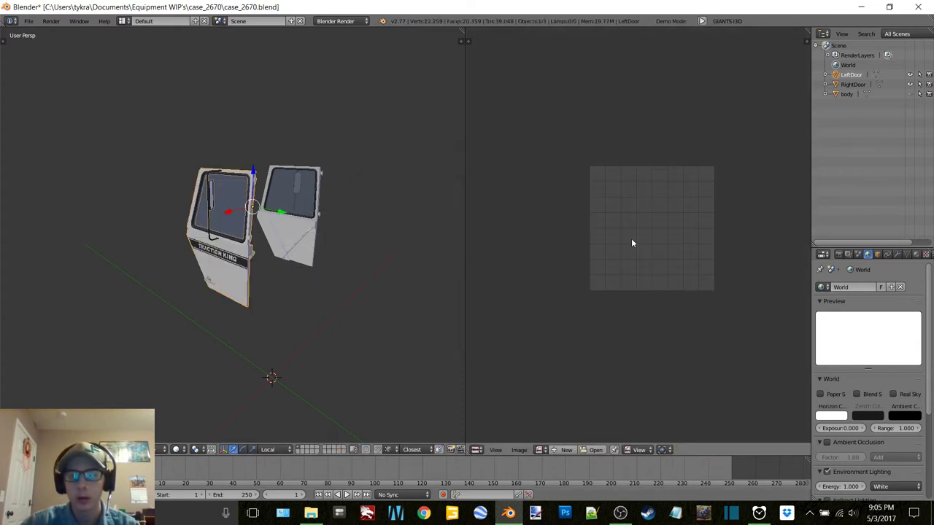
pyautogui.click(916, 255)
pyautogui.scroll(-3, 881, 296)
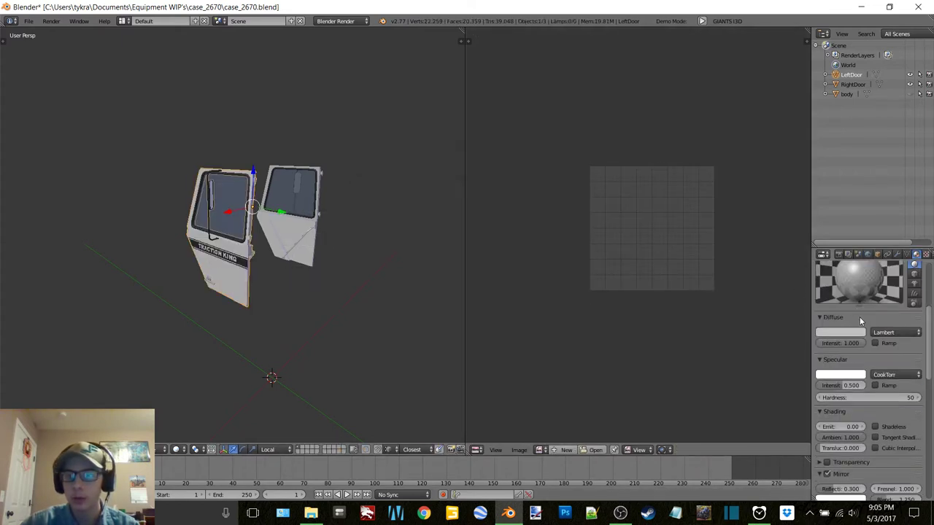
pyautogui.scroll(3, 875, 296)
pyautogui.click(836, 292)
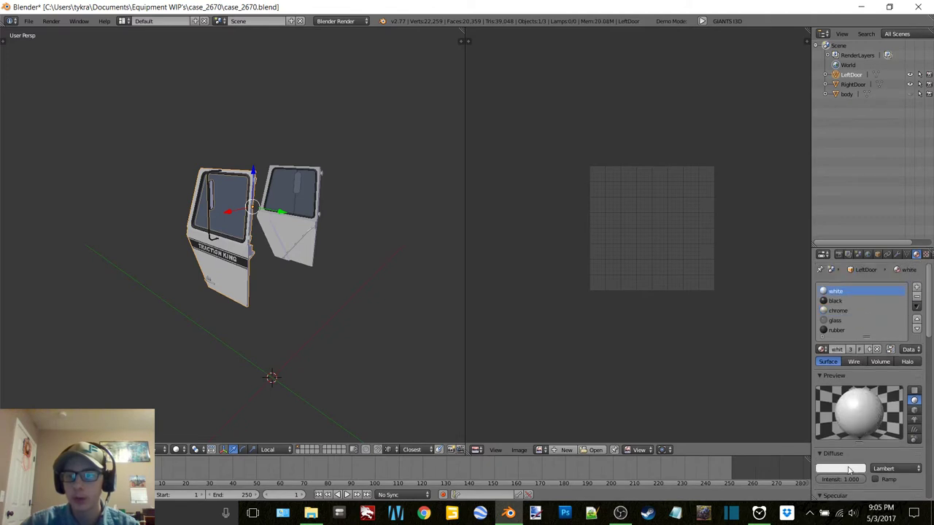
# Copy white's diffuse hex colour and replace that slot's material with a new one named LWhite
pyautogui.click(849, 469)
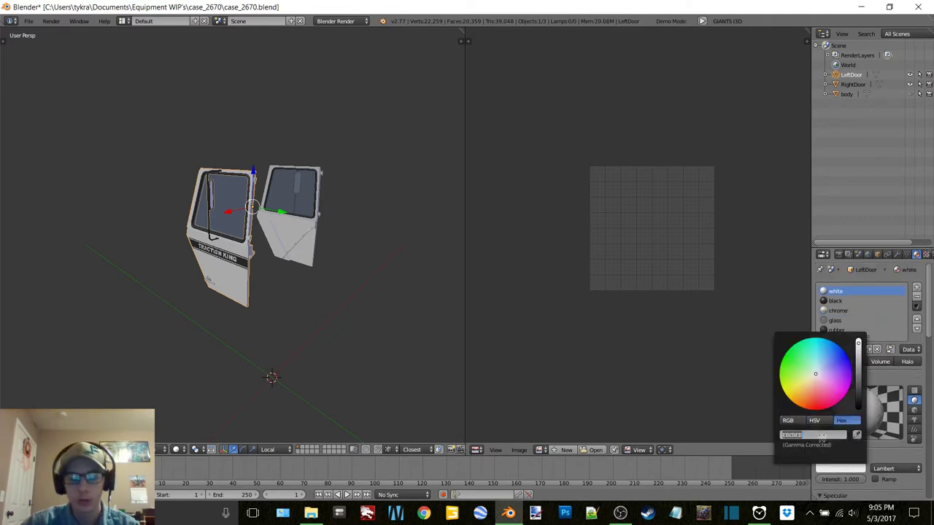
pyautogui.click(868, 349)
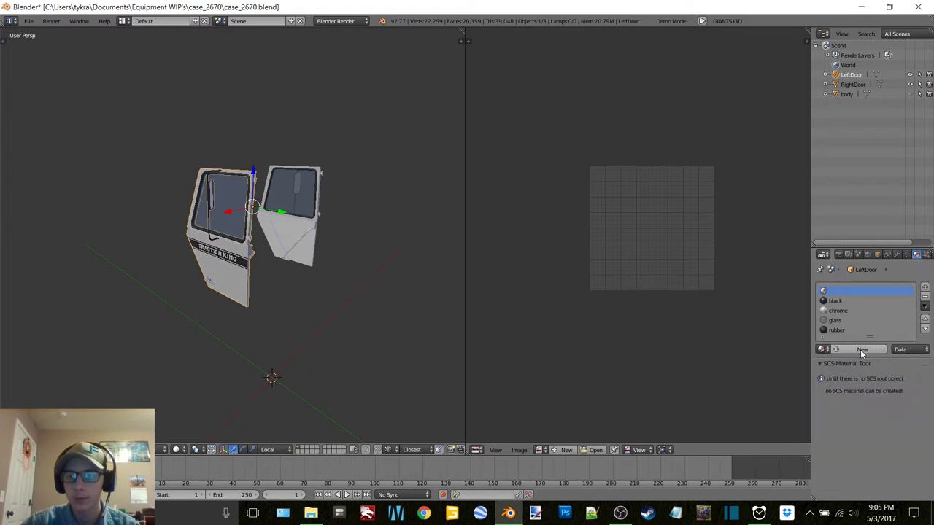
pyautogui.doubleClick(845, 294)
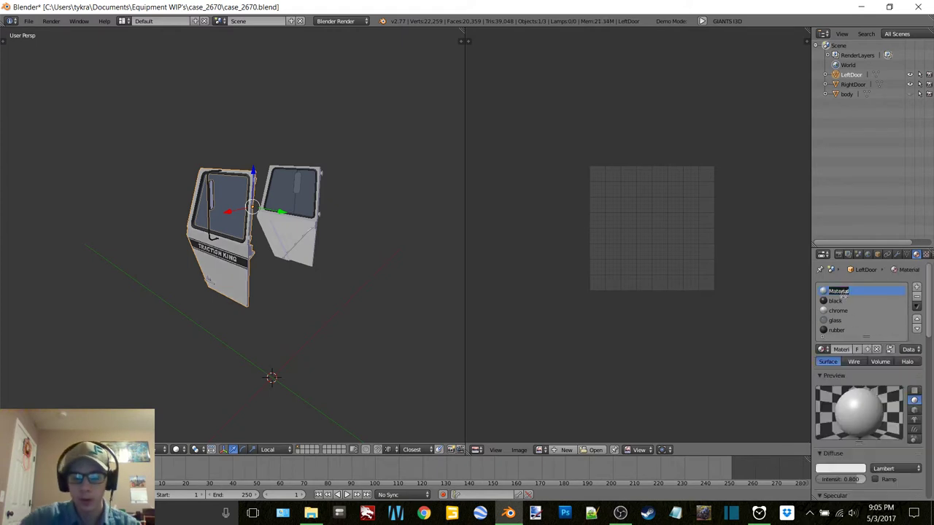
pyautogui.write('LWhite')
pyautogui.press('Return')
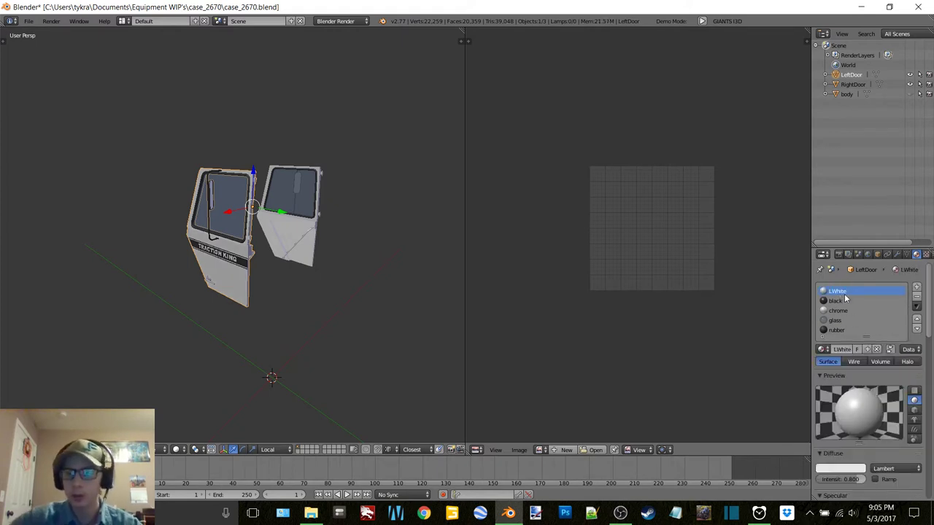
# Set LWhite's diffuse intensity to 1.000 and its diffuse colour to hex EBEBEB
pyautogui.moveTo(843, 479); pyautogui.dragTo(859, 479)
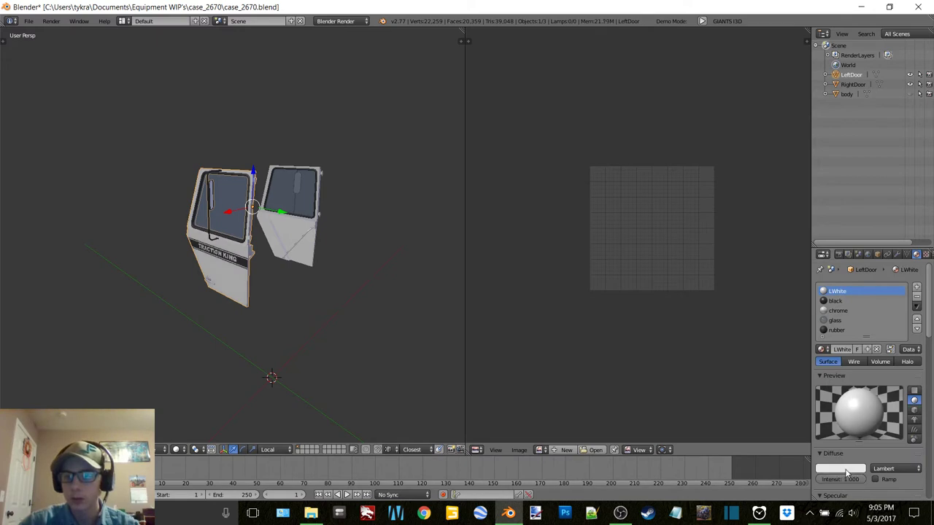
pyautogui.click(847, 469)
pyautogui.click(817, 434)
pyautogui.write('EBEBEB')
pyautogui.press('Return')
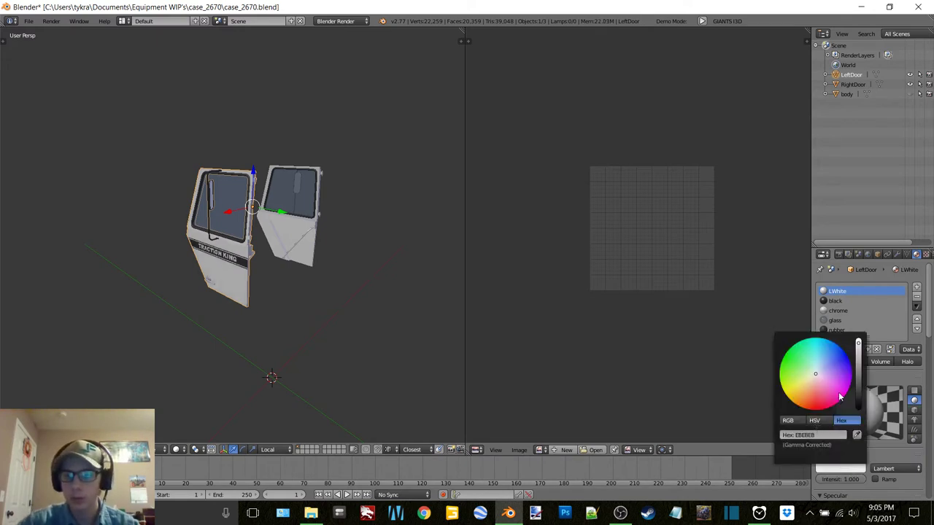
# Copy black's diffuse hex colour and replace that slot's material with a new one named lblack
pyautogui.click(839, 301)
pyautogui.click(843, 469)
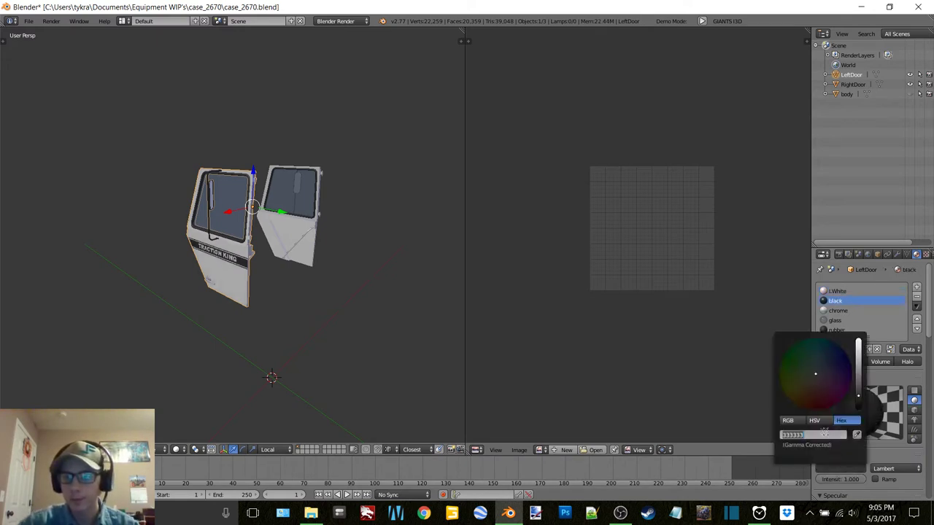
pyautogui.click(877, 349)
pyautogui.click(865, 348)
pyautogui.doubleClick(840, 304)
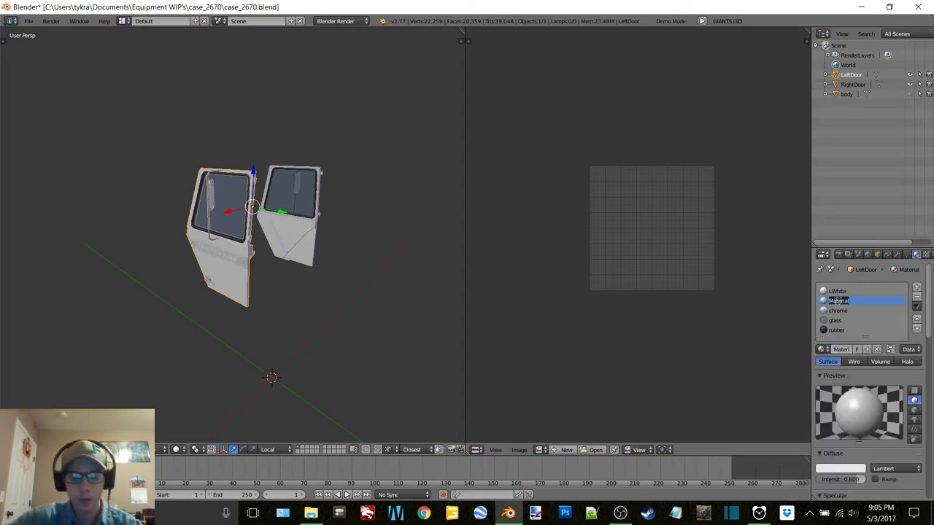
pyautogui.write('lblack')
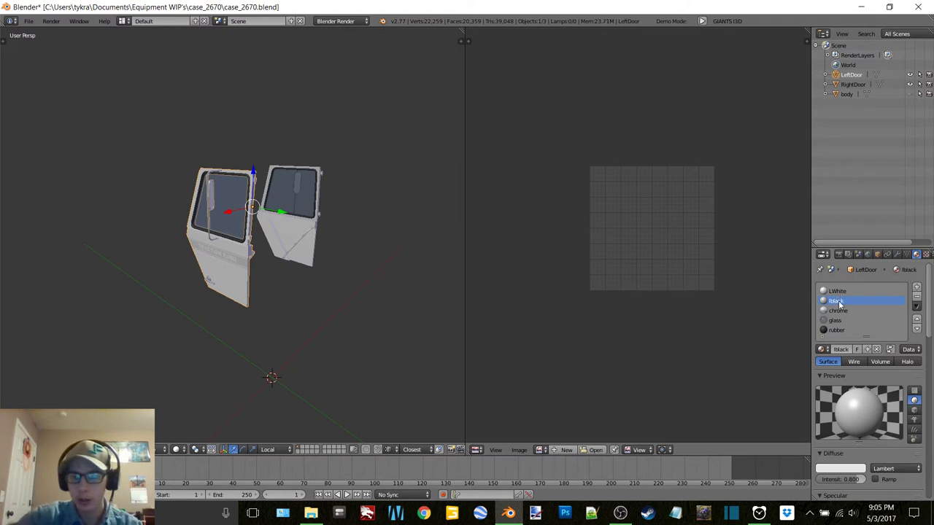
pyautogui.press('Return')
# Set lblack's diffuse intensity to 1.000 and its diffuse colour to hex 333333
pyautogui.moveTo(840, 479); pyautogui.dragTo(855, 479)
pyautogui.click(849, 470)
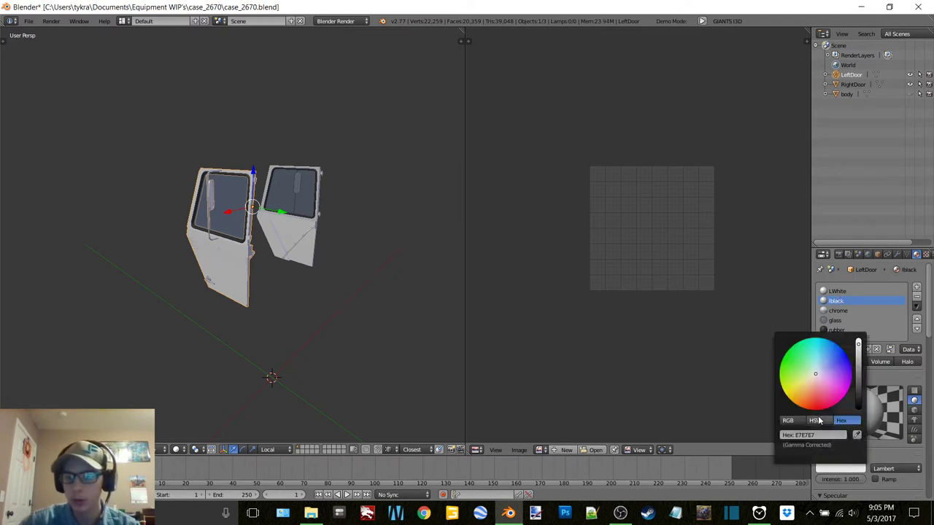
pyautogui.click(832, 434)
pyautogui.write('333333')
pyautogui.press('Return')
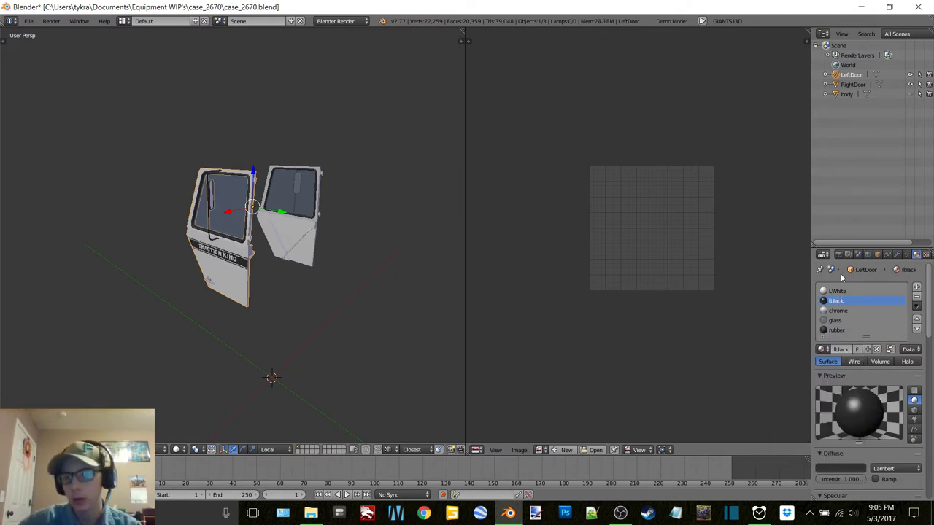
# Copy chrome's diffuse hex colour and replace that slot's material with a new one named lc
pyautogui.click(837, 311)
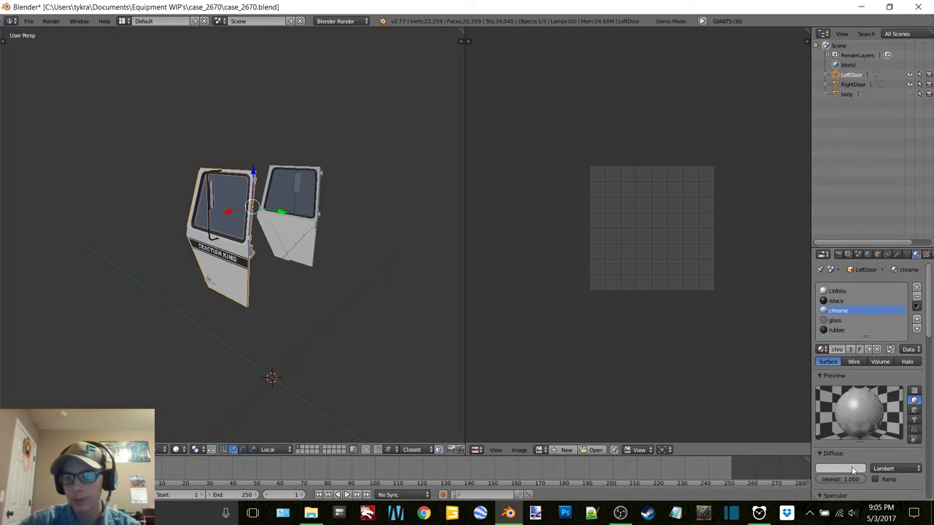
pyautogui.click(839, 469)
pyautogui.click(829, 434)
pyautogui.hotkey('ctrl', 'c')
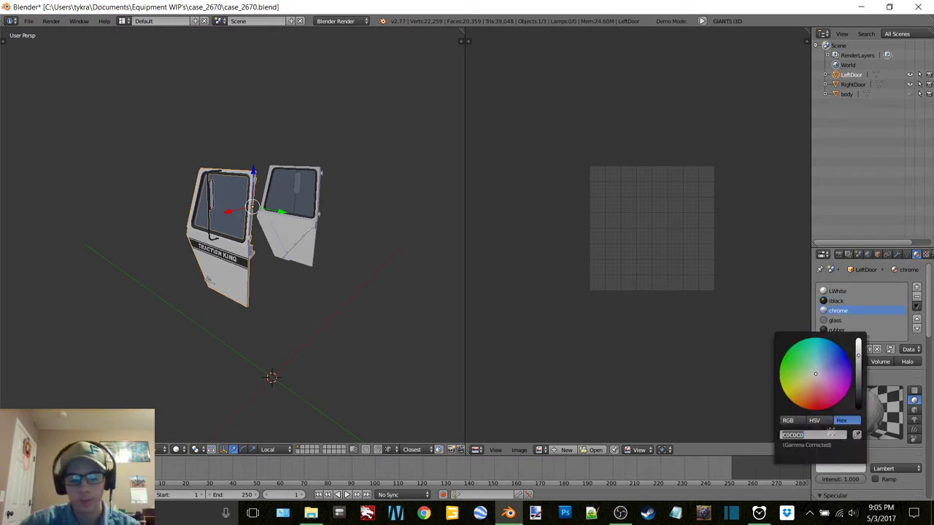
pyautogui.click(877, 349)
pyautogui.click(867, 350)
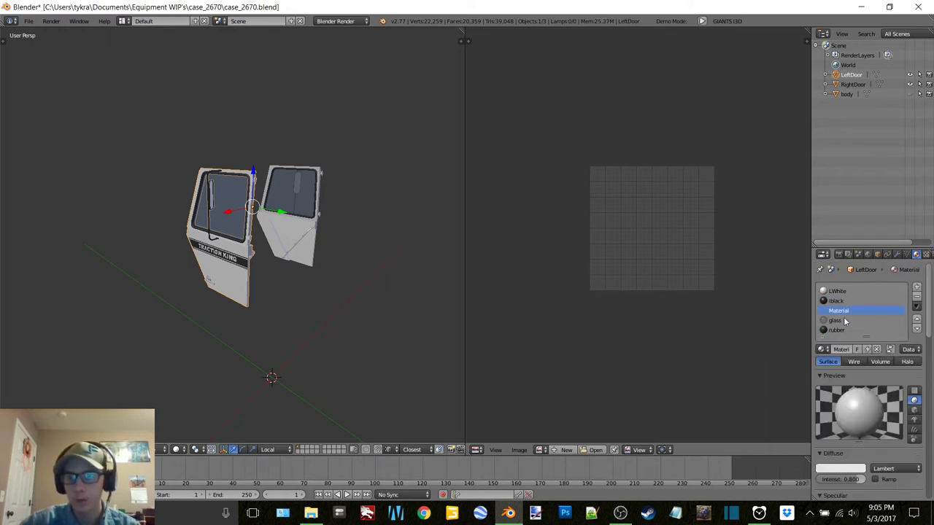
pyautogui.doubleClick(839, 311)
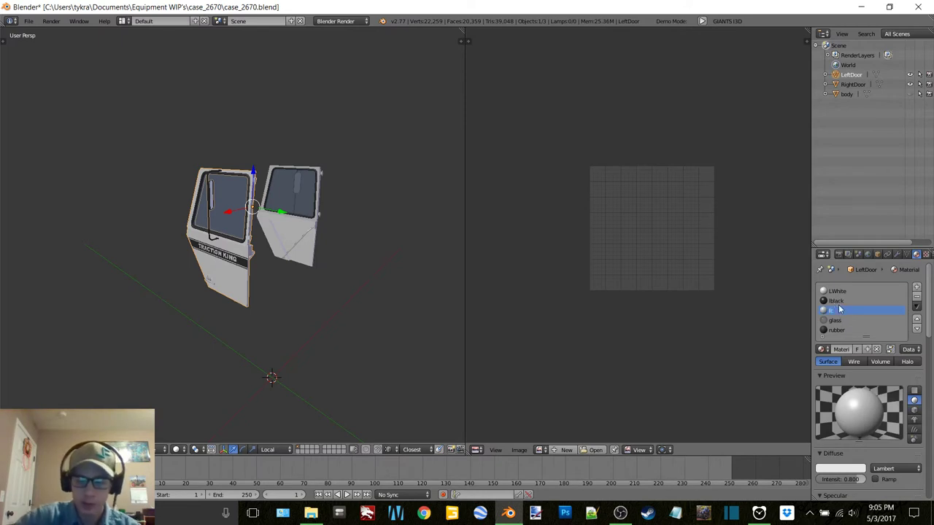
pyautogui.press('Return')
# Set lc's diffuse intensity to 1.000 and its diffuse colour to hex C0C0C0
pyautogui.moveTo(859, 479); pyautogui.dragTo(885, 479)
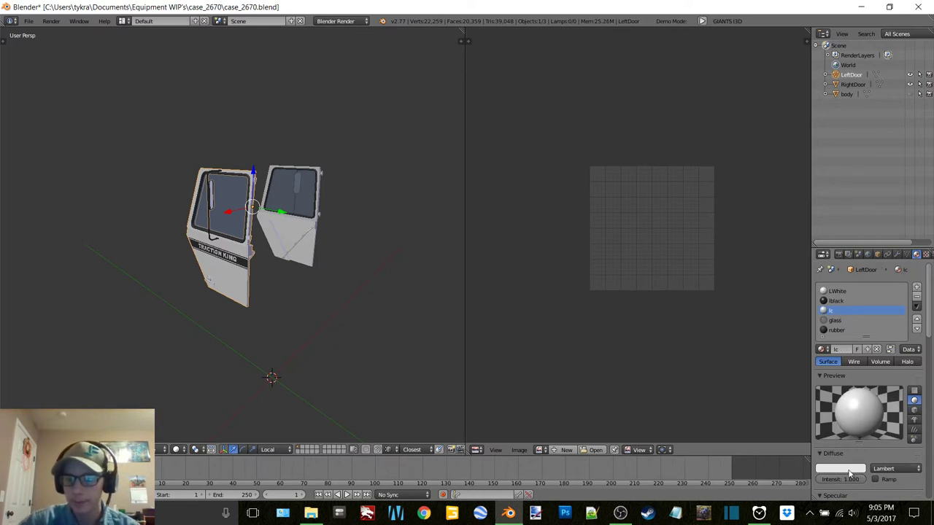
pyautogui.click(849, 472)
pyautogui.click(829, 436)
pyautogui.hotkey('ctrl', 'v')
pyautogui.press('Return')
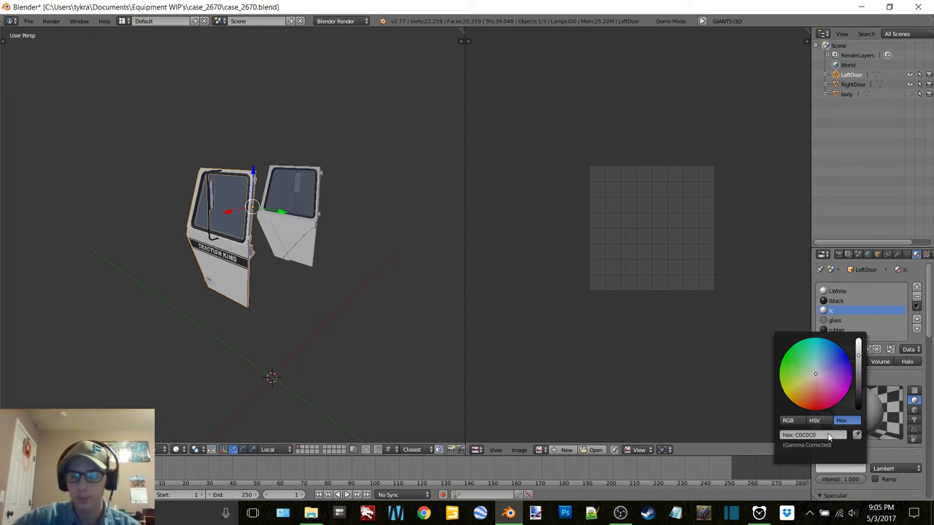
# Copy glass's diffuse hex colour and replace that slot's material with a new one named lg
pyautogui.click(843, 321)
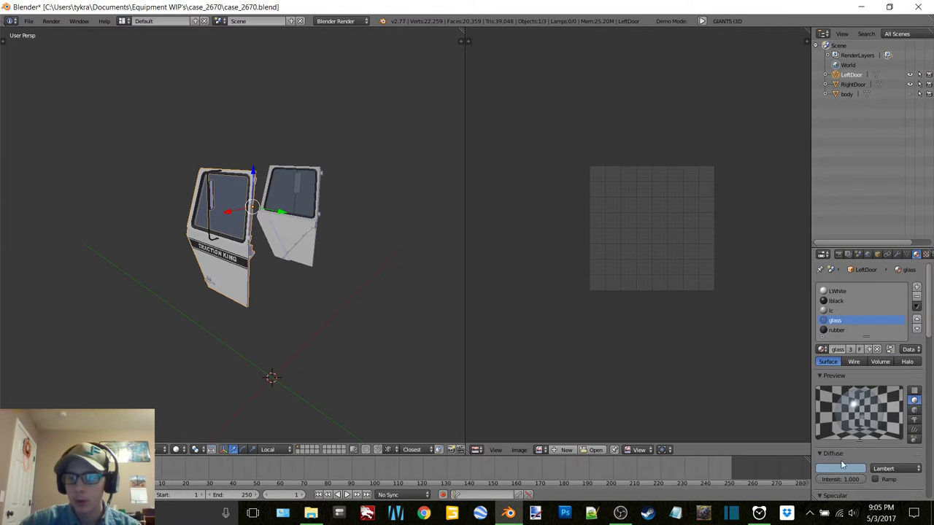
pyautogui.click(843, 465)
pyautogui.click(821, 434)
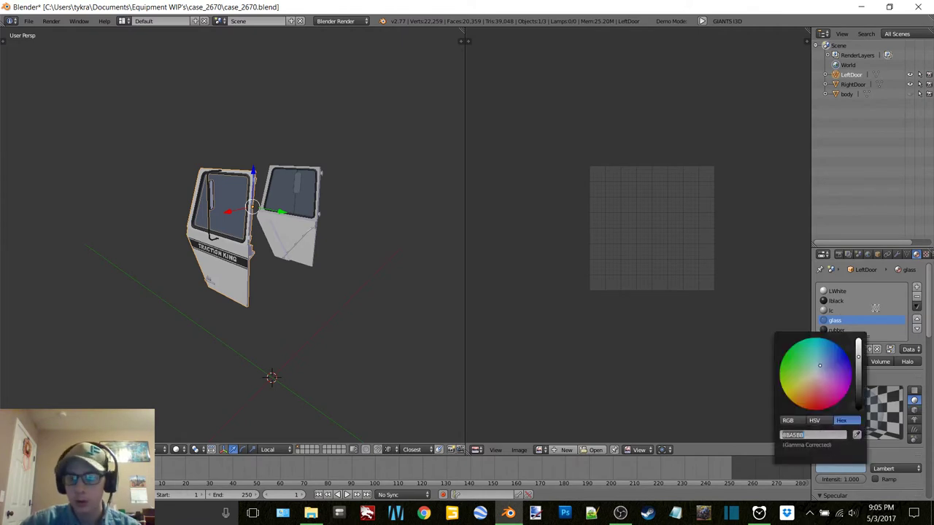
pyautogui.click(876, 350)
pyautogui.click(876, 349)
pyautogui.doubleClick(839, 321)
pyautogui.write('lg')
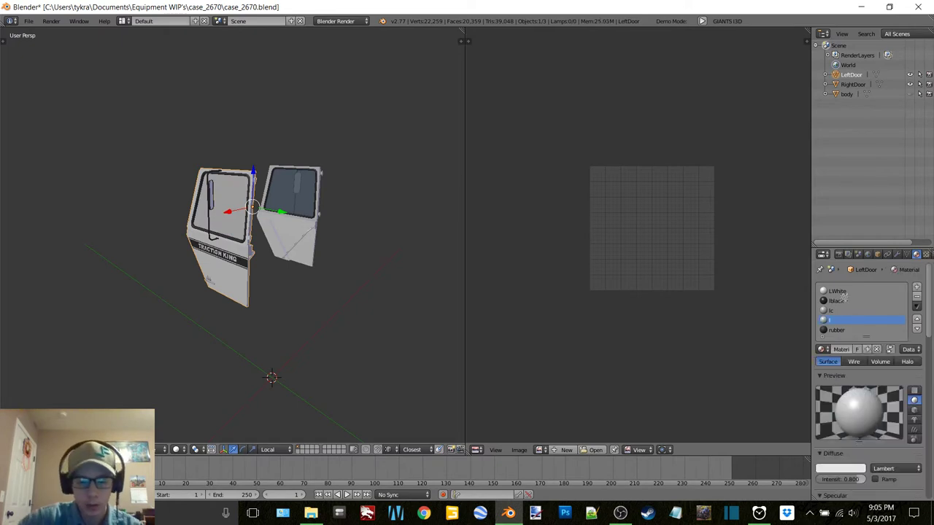
pyautogui.press('Return')
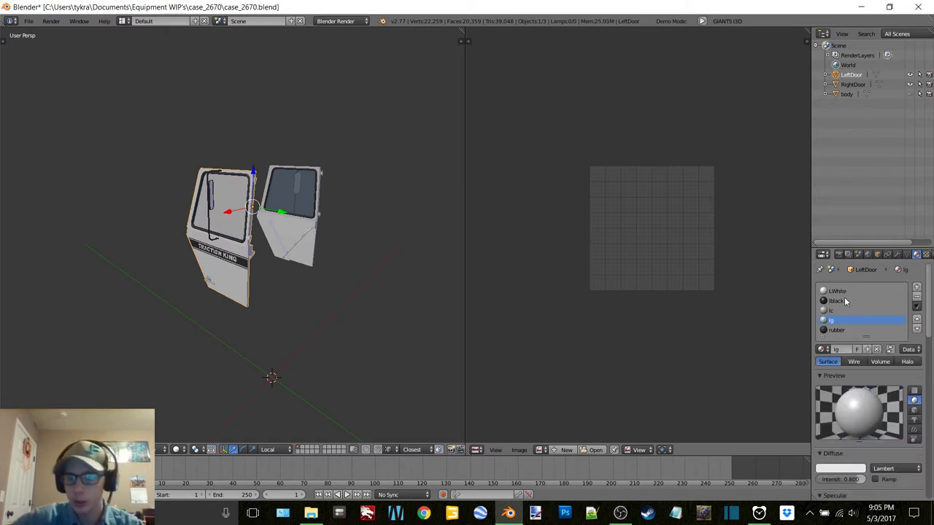
# Set lg's diffuse intensity to 1.000 and apply the copied glass hex colour as its diffuse colour
pyautogui.moveTo(846, 476); pyautogui.dragTo(865, 480)
pyautogui.click(844, 466)
pyautogui.click(827, 438)
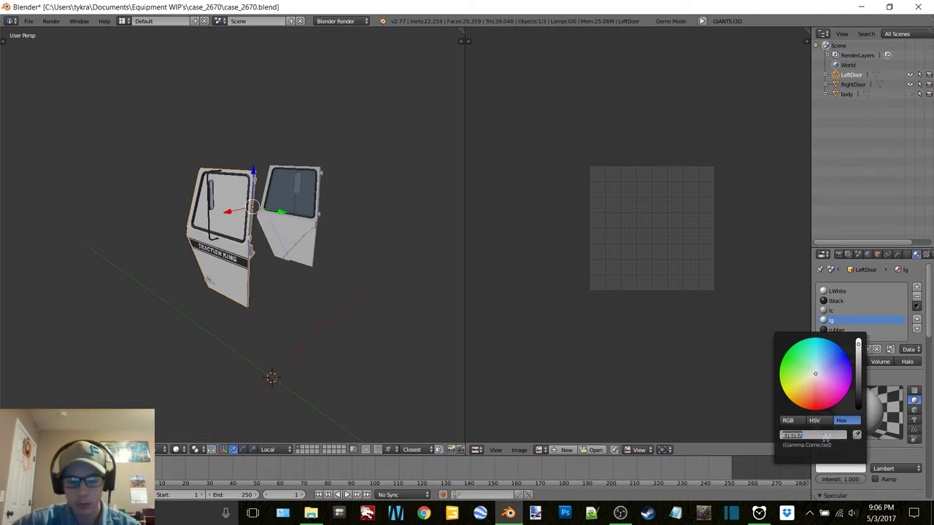
pyautogui.hotkey('ctrl', 'v')
pyautogui.press('Return')
# Enable Mirror on the lg material and set its reflectivity to the maximum of 1.000
pyautogui.scroll(-6, 911, 351)
pyautogui.scroll(-5, 912, 352)
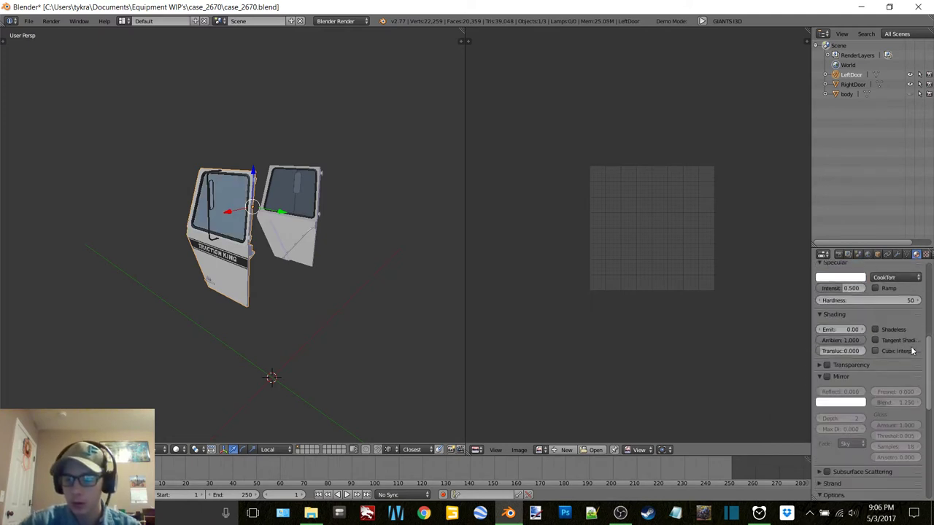
pyautogui.click(826, 377)
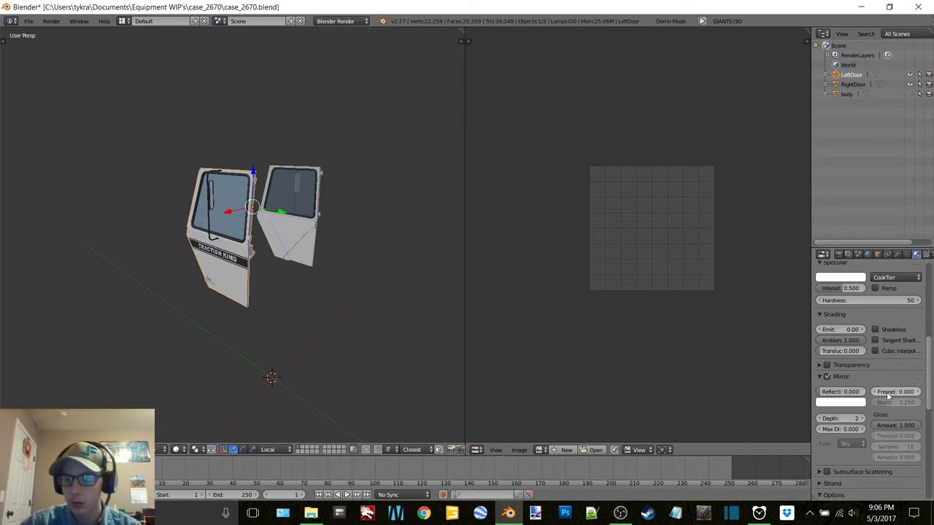
pyautogui.click(844, 393)
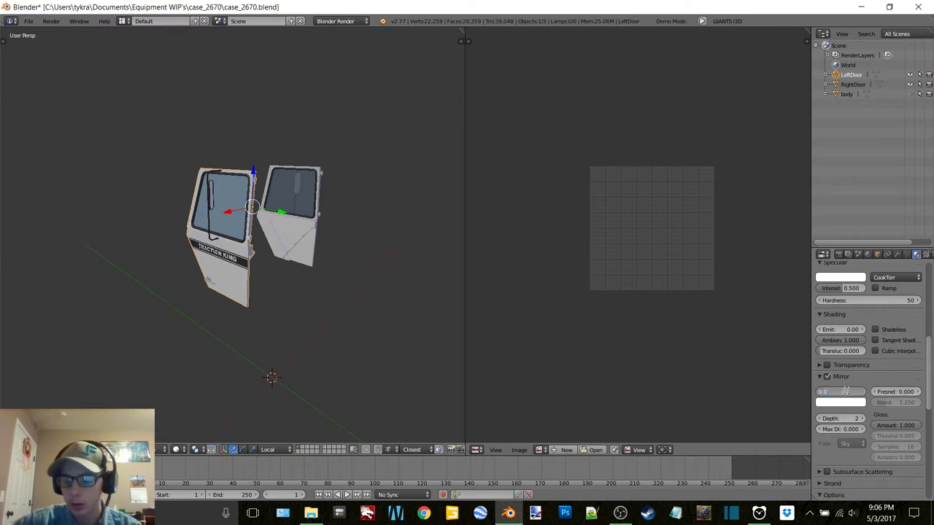
pyautogui.write('1.5')
pyautogui.press('Return')
pyautogui.scroll(8, 846, 390)
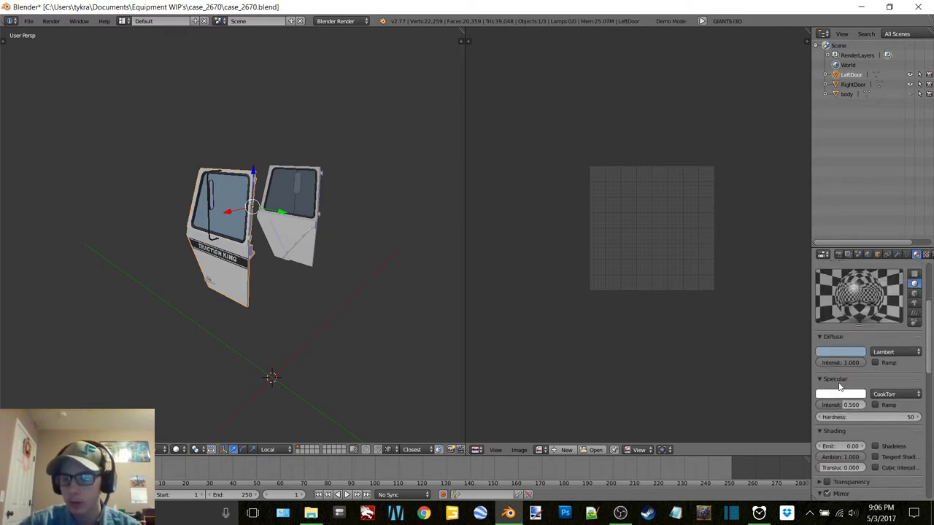
pyautogui.scroll(-3, 848, 386)
pyautogui.scroll(3, 848, 387)
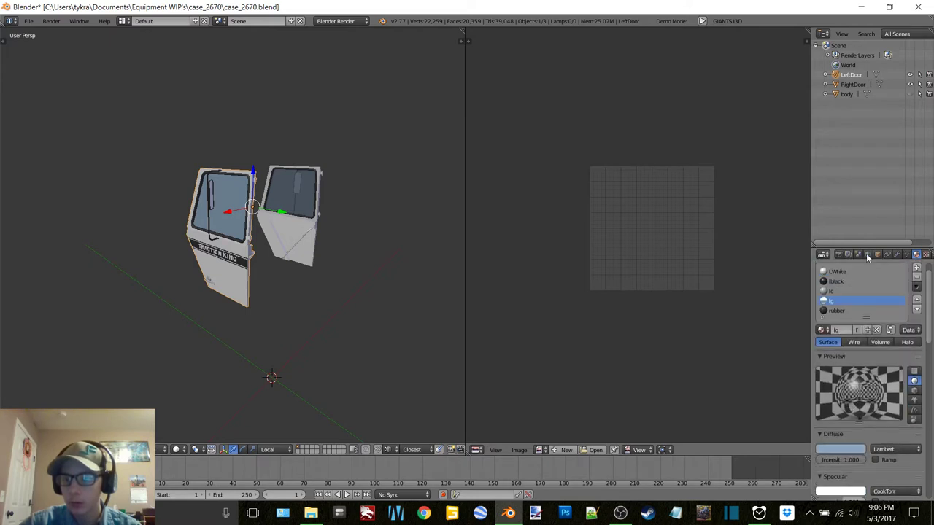
# Examine the transparency and mirror settings of RightDoor's original glass material
pyautogui.click(855, 85)
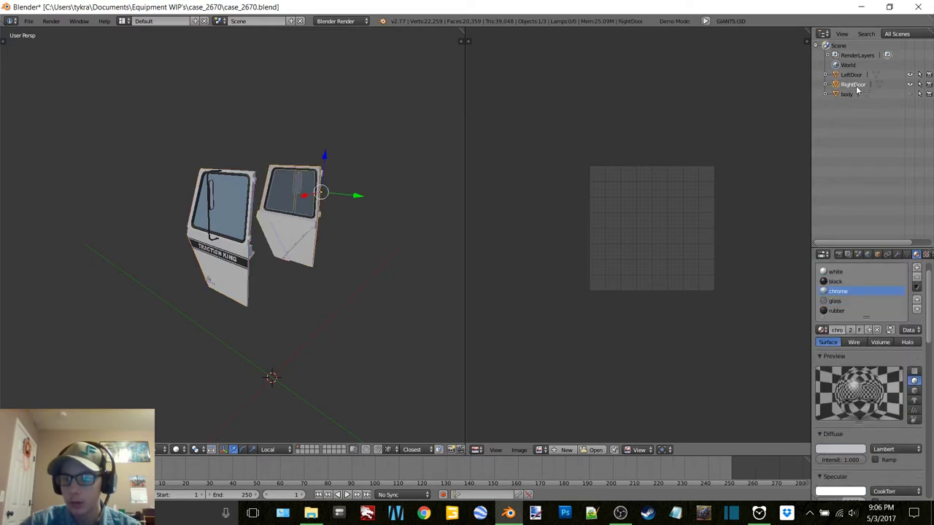
pyautogui.click(834, 300)
pyautogui.scroll(-6, 883, 352)
pyautogui.scroll(-2, 883, 347)
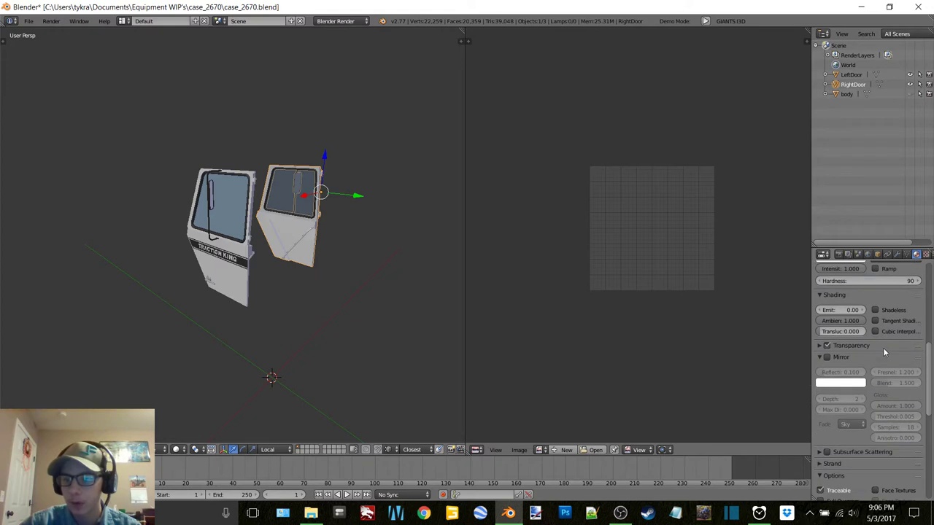
pyautogui.click(821, 346)
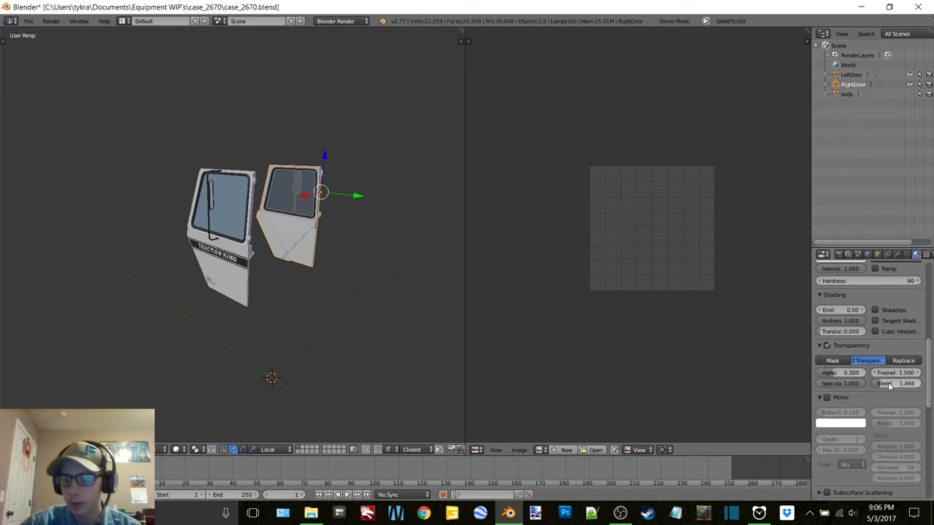
pyautogui.scroll(10, 888, 391)
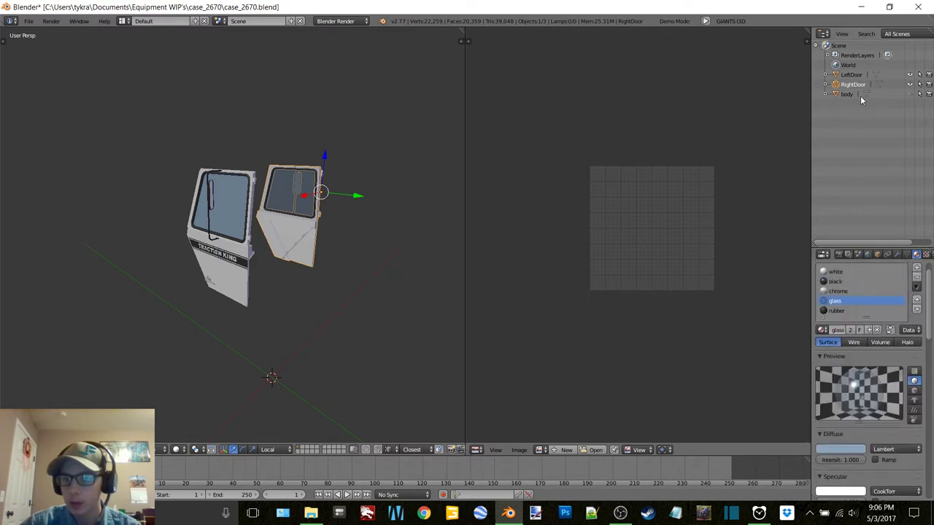
# Disable Mirror on LeftDoor's lg material, enable Transparency and set its alpha to 0.3
pyautogui.click(851, 75)
pyautogui.scroll(-6, 881, 431)
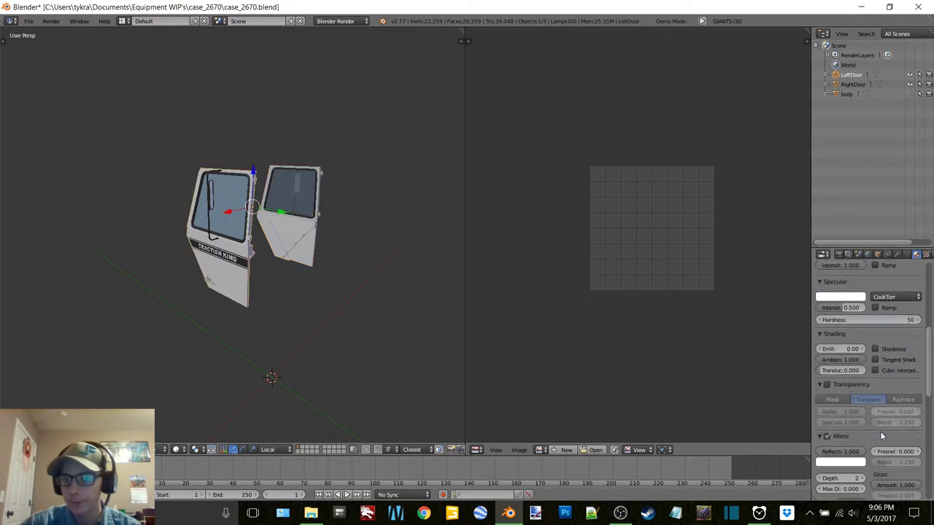
pyautogui.click(827, 436)
pyautogui.click(827, 384)
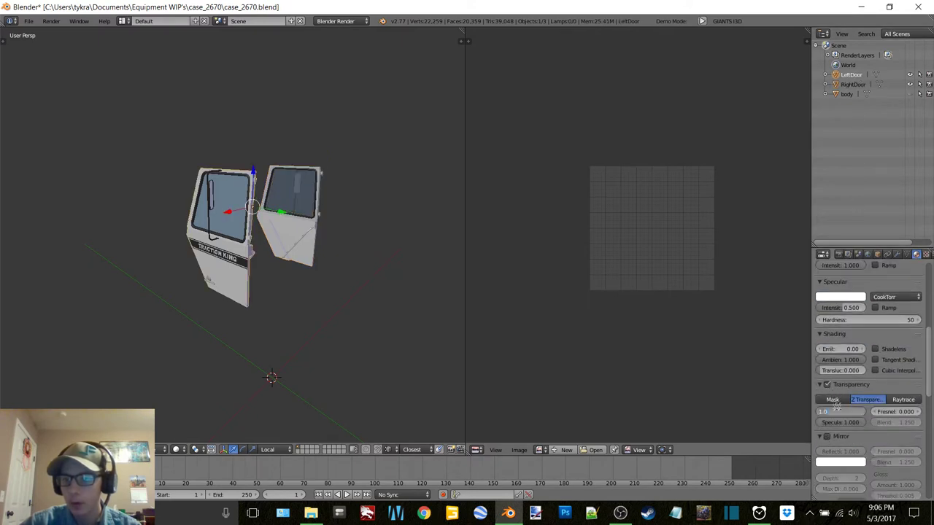
pyautogui.click(838, 410)
pyautogui.write('0.3')
pyautogui.press('Return')
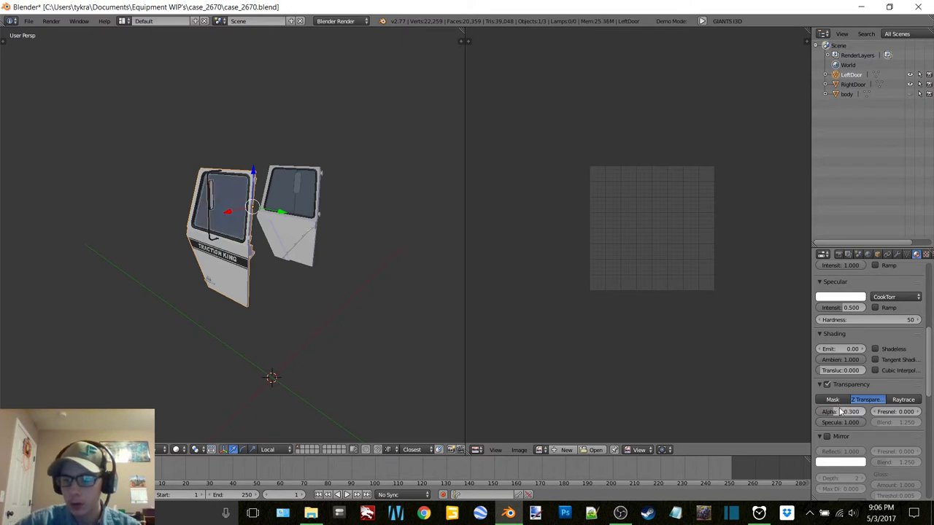
# Match lg's transparency to RightDoor's glass by setting Fresnel to 1.5 and Blend to 1.466
pyautogui.click(902, 412)
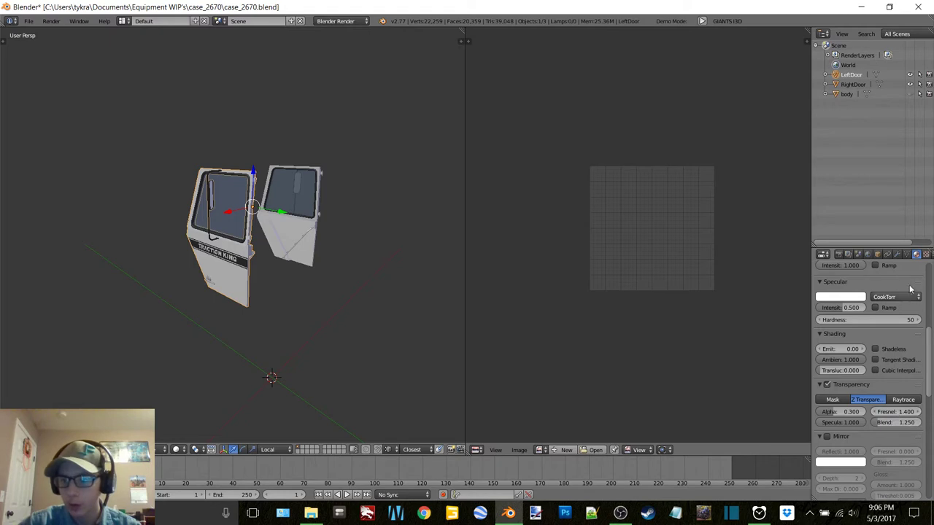
pyautogui.click(855, 84)
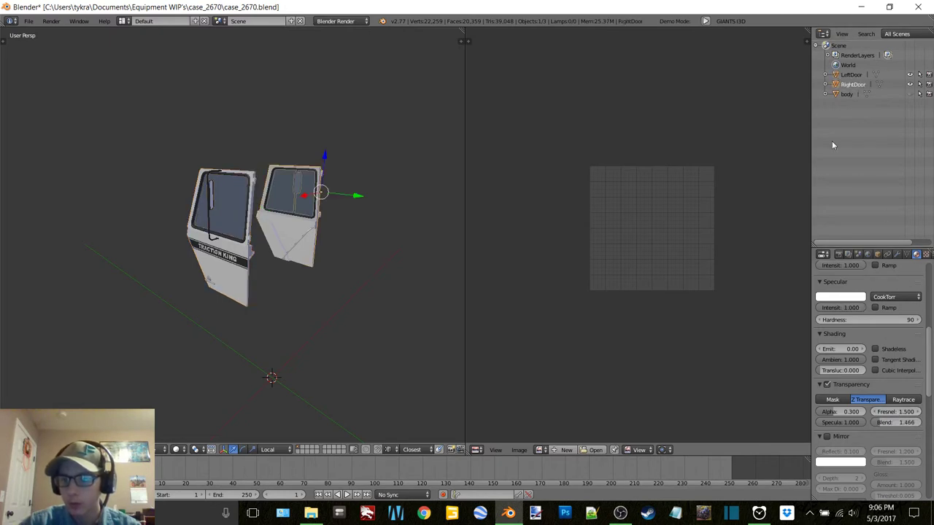
pyautogui.click(851, 75)
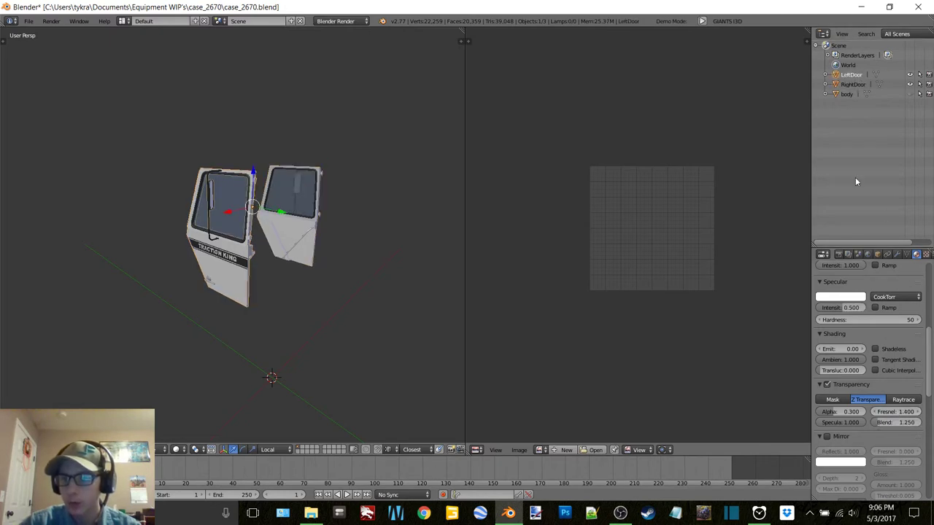
pyautogui.click(898, 411)
pyautogui.write('1.5')
pyautogui.press('Return')
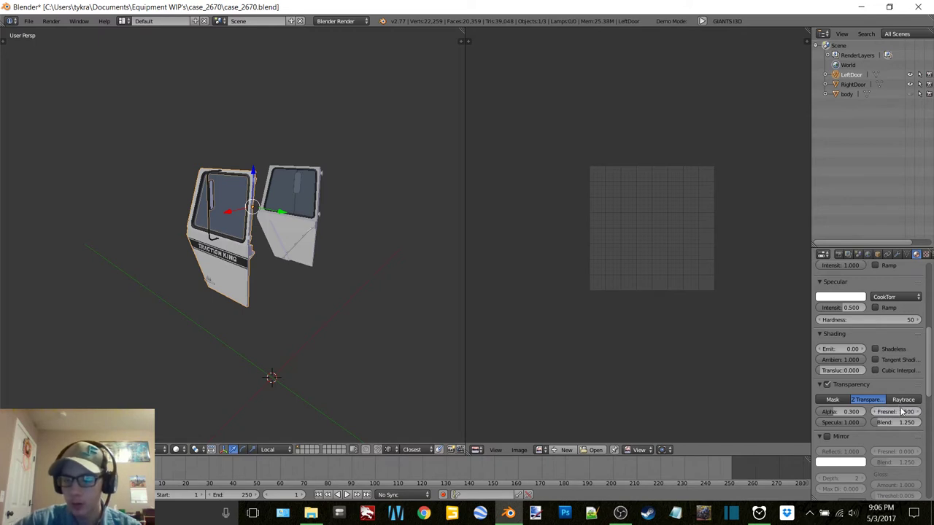
pyautogui.click(897, 421)
pyautogui.write('1.46')
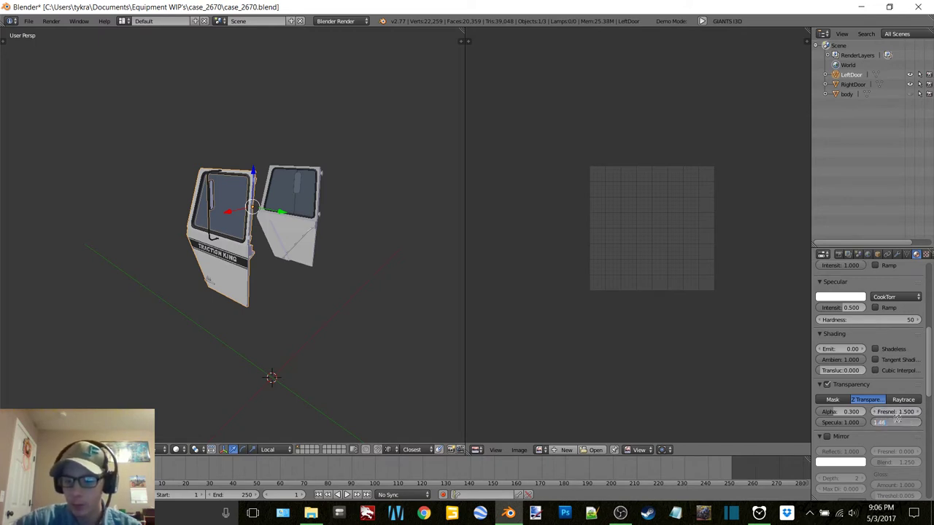
pyautogui.write('6')
pyautogui.press('Return')
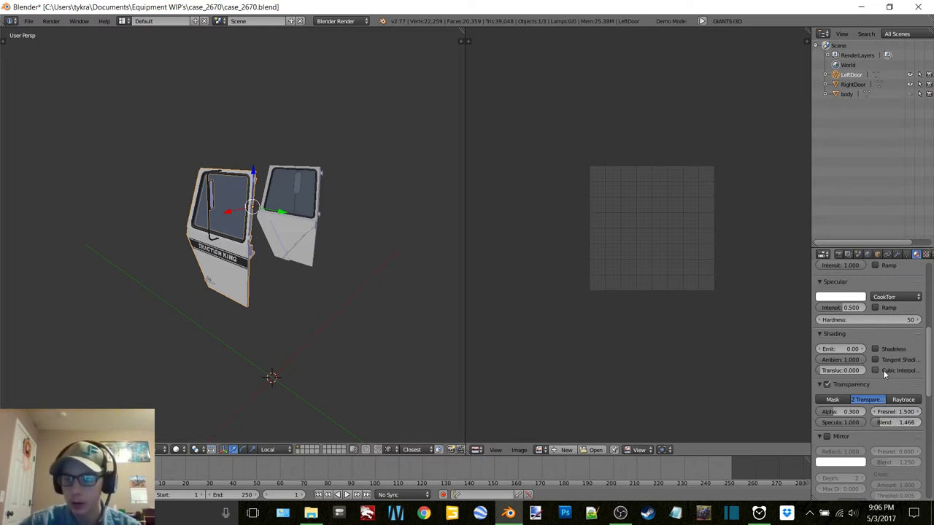
# Copy the diffuse hex colour of LeftDoor's rubber material and replace that slot's material with a new one named lr
pyautogui.scroll(7, 882, 370)
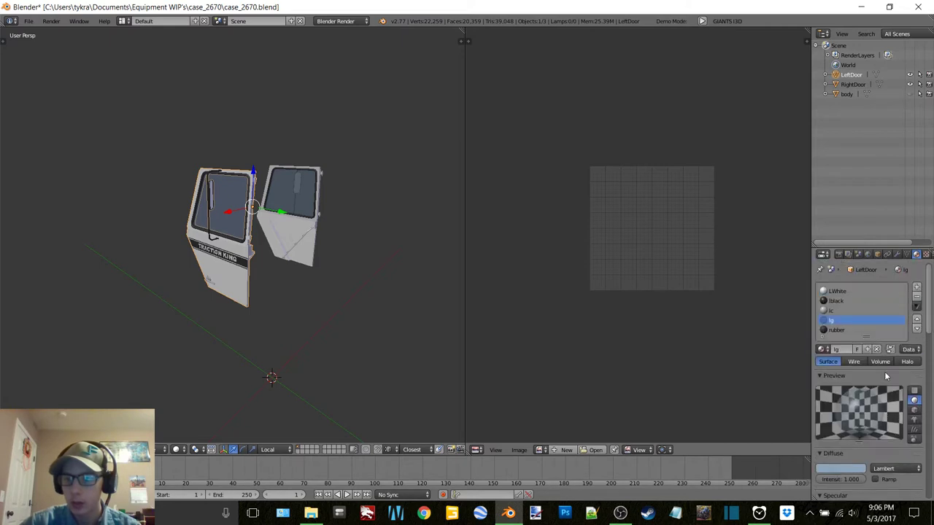
pyautogui.click(840, 330)
pyautogui.click(842, 469)
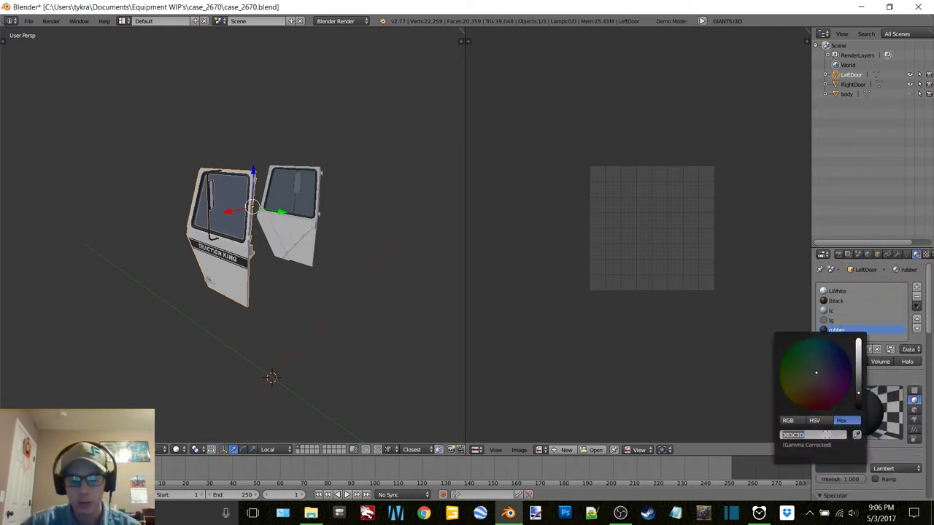
pyautogui.click(878, 349)
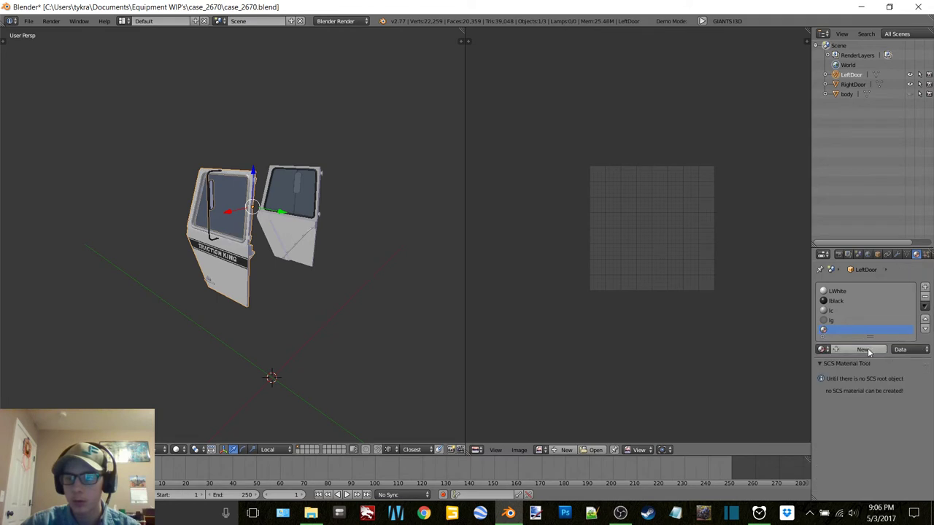
pyautogui.click(868, 350)
pyautogui.doubleClick(845, 330)
pyautogui.write('lr')
pyautogui.press('Return')
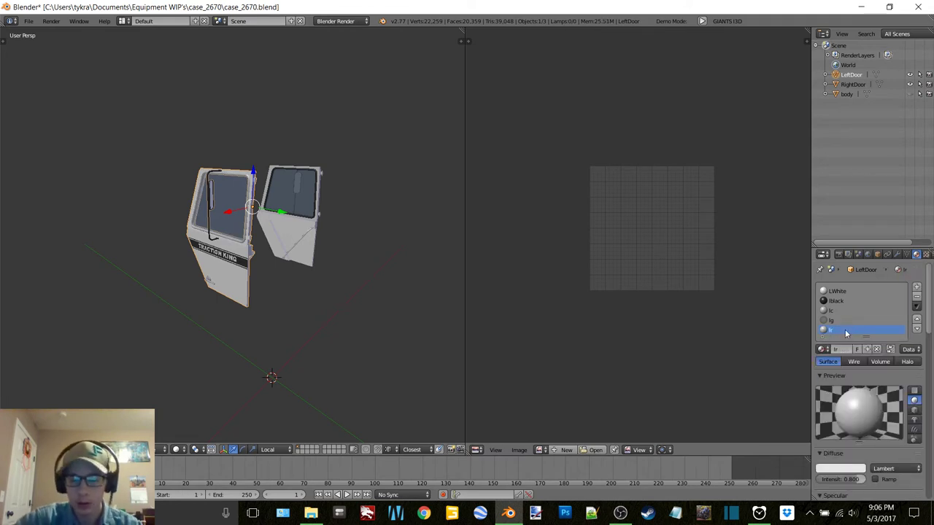
# Set lr's diffuse intensity to 1.000 and apply the copied rubber hex colour as its diffuse colour
pyautogui.moveTo(848, 478); pyautogui.dragTo(860, 478)
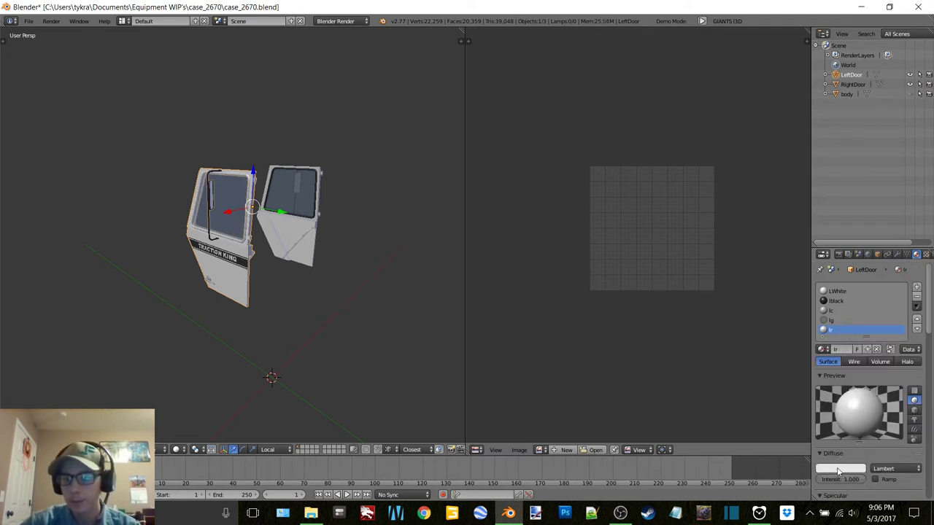
pyautogui.click(837, 469)
pyautogui.click(821, 436)
pyautogui.hotkey('ctrl', 'v')
pyautogui.press('Return')
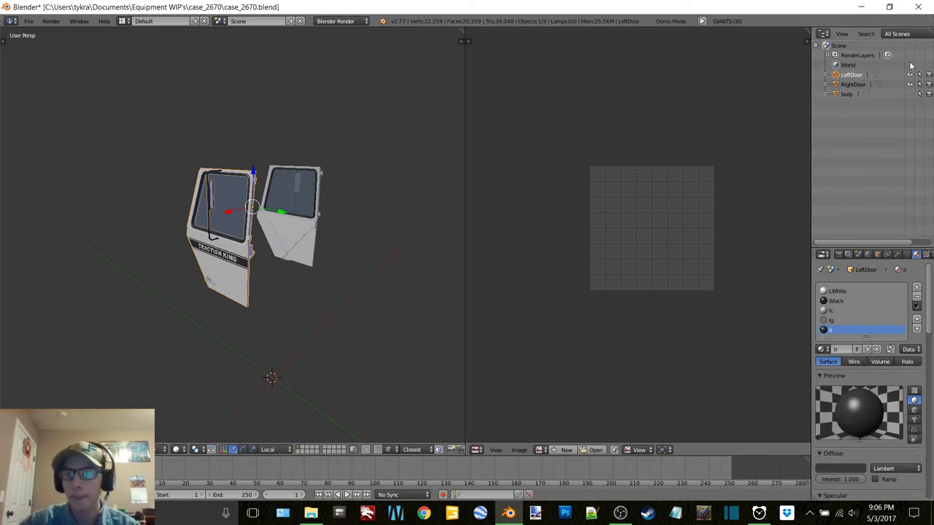
# Copy the diffuse hex colour of RightDoor's white material and replace that slot's material with a new one named rw
pyautogui.click(863, 85)
pyautogui.click(837, 292)
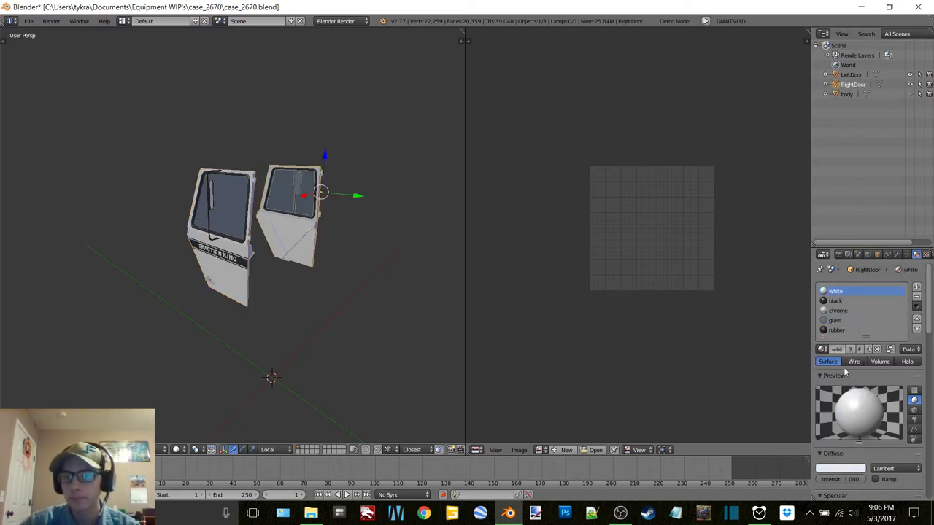
pyautogui.click(846, 472)
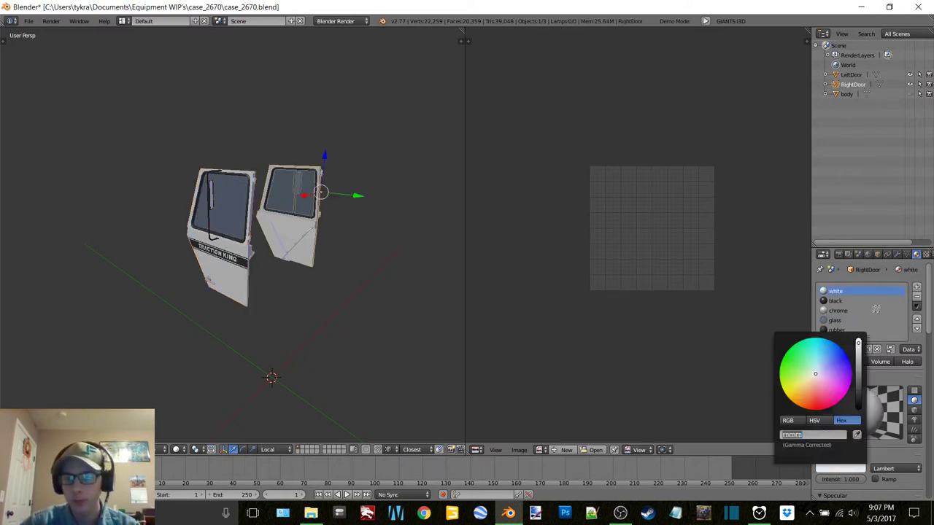
pyautogui.click(877, 349)
pyautogui.click(854, 350)
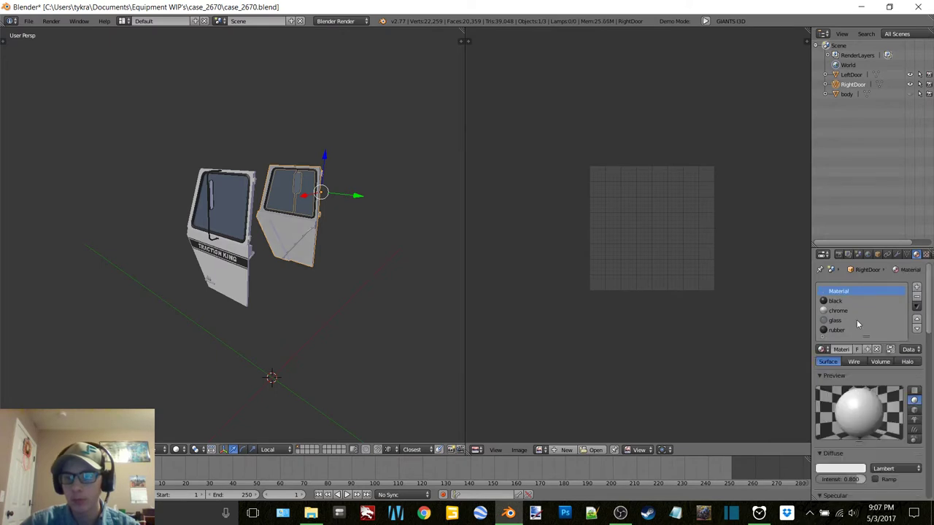
pyautogui.doubleClick(839, 291)
pyautogui.write('rw')
pyautogui.press('Return')
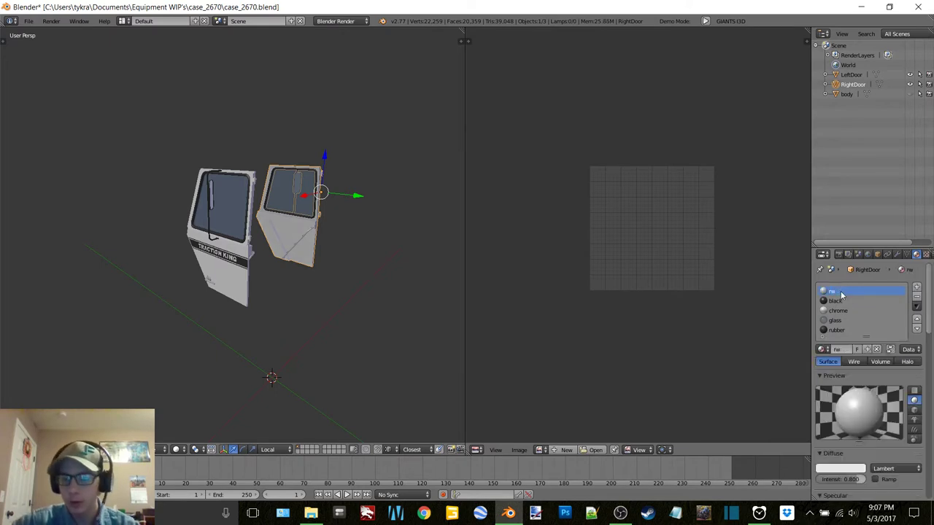
# Set rw's diffuse intensity to 1.000 and its diffuse hex colour to EBEBEB
pyautogui.moveTo(839, 479); pyautogui.dragTo(855, 475)
pyautogui.click(843, 469)
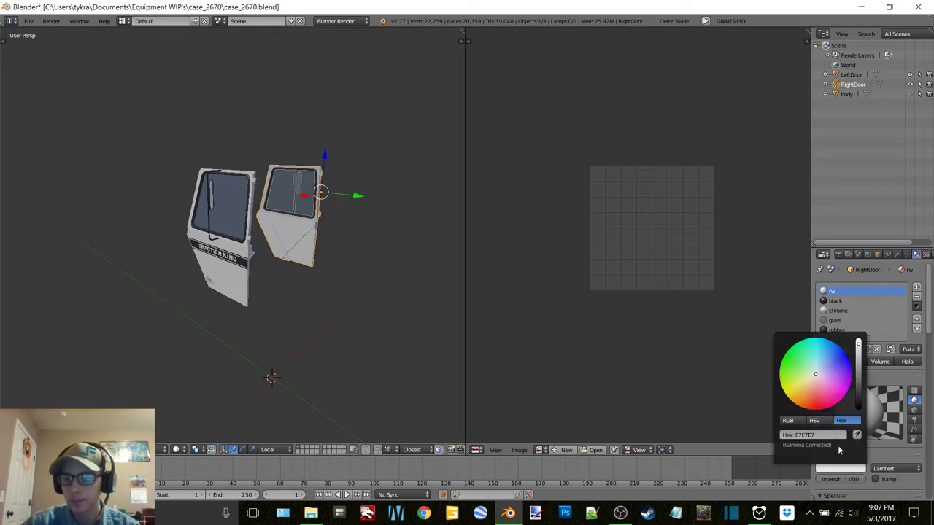
pyautogui.click(829, 435)
pyautogui.write('EBEBEB')
pyautogui.press('Return')
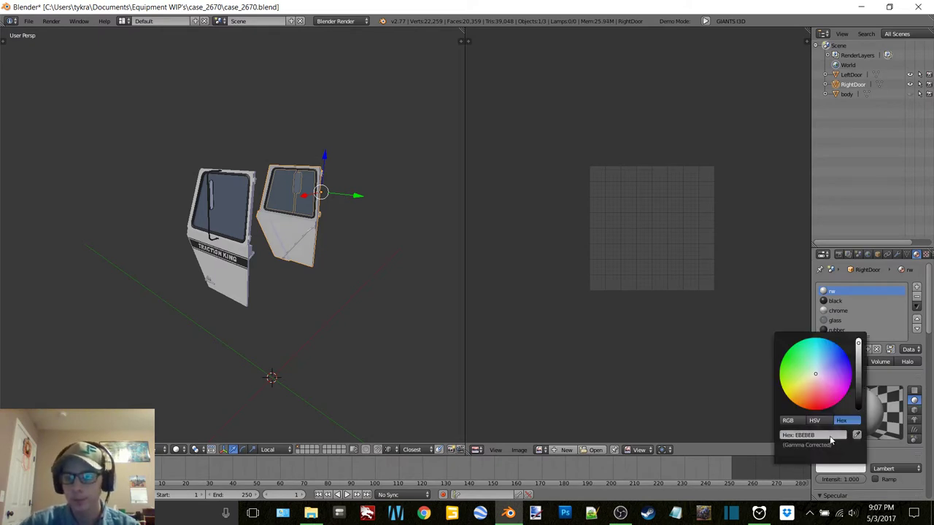
pyautogui.click(825, 436)
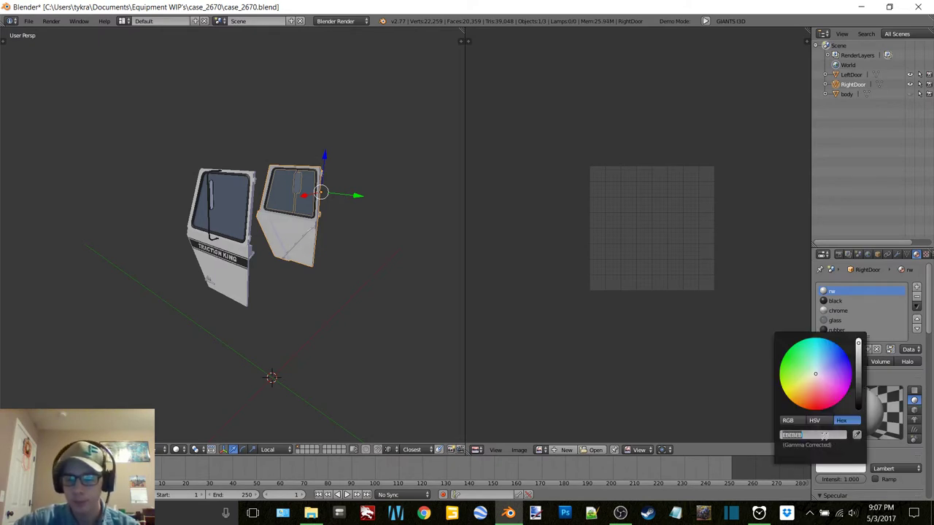
pyautogui.press('Return')
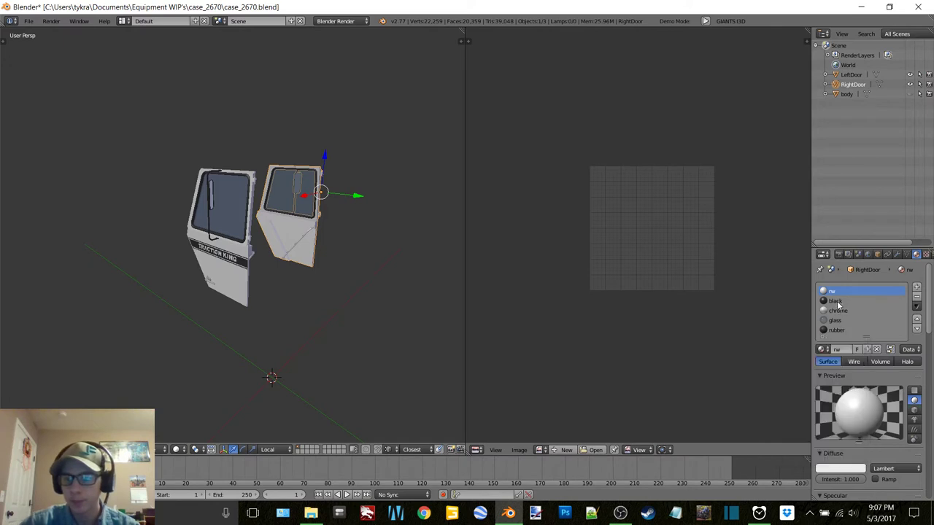
# Copy the diffuse hex colour of RightDoor's black material and replace that slot's material with a new one named rb
pyautogui.click(835, 300)
pyautogui.click(844, 470)
pyautogui.click(817, 434)
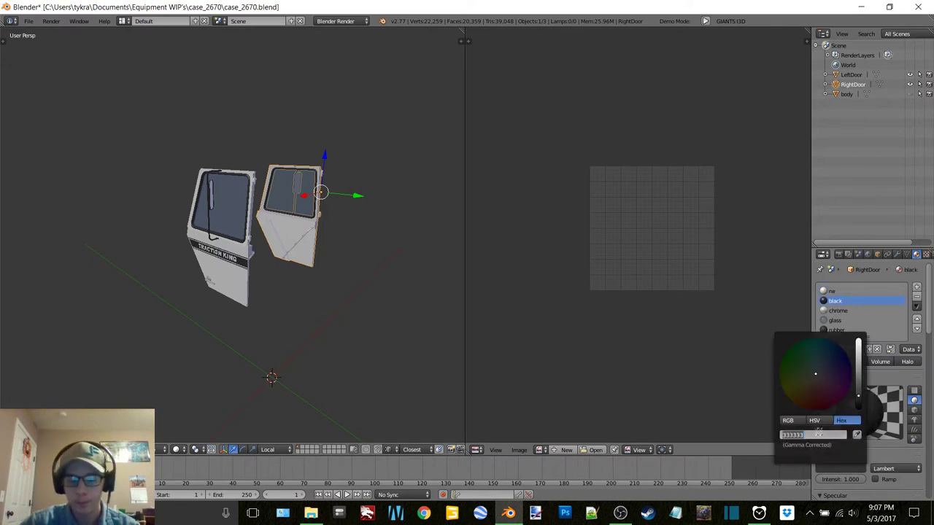
pyautogui.click(877, 350)
pyautogui.click(866, 350)
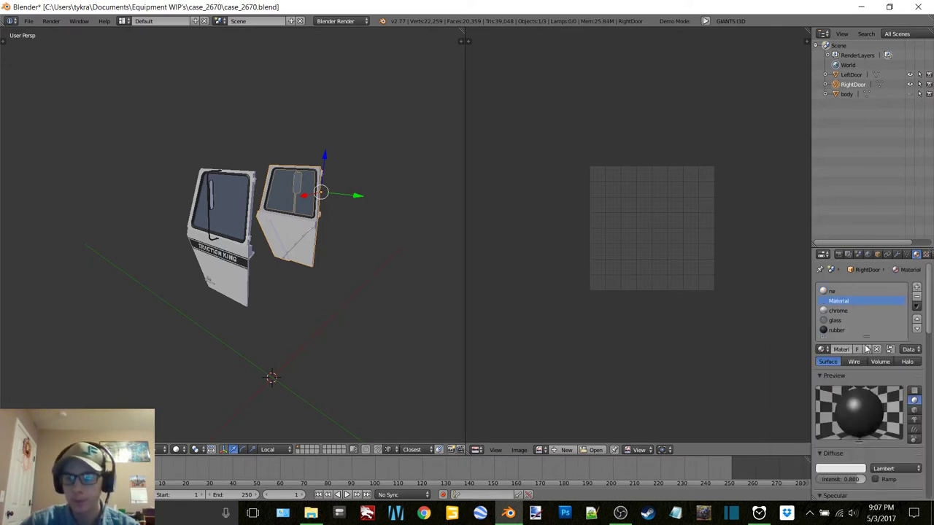
pyautogui.doubleClick(838, 301)
pyautogui.write('rb')
pyautogui.press('Return')
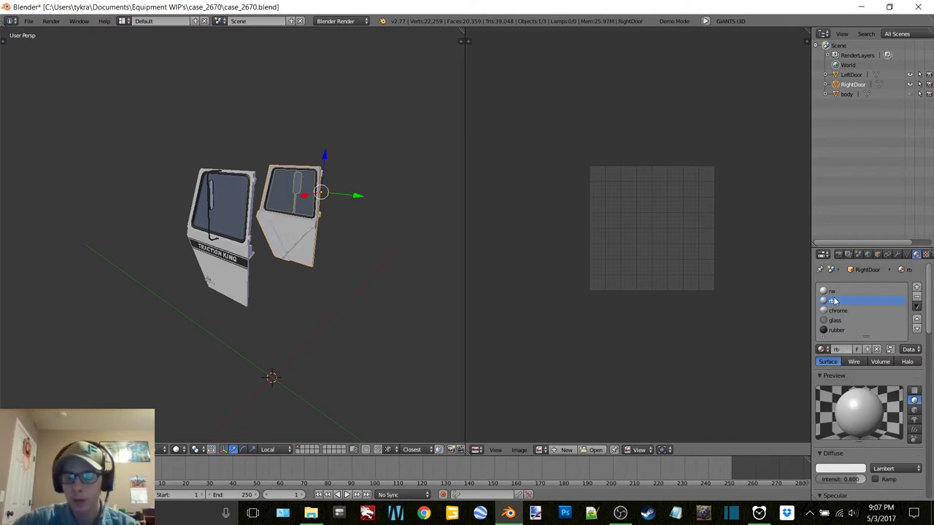
# Set rb's diffuse intensity to 1.000 and apply the copied hex colour 333333 as its diffuse colour
pyautogui.click(846, 470)
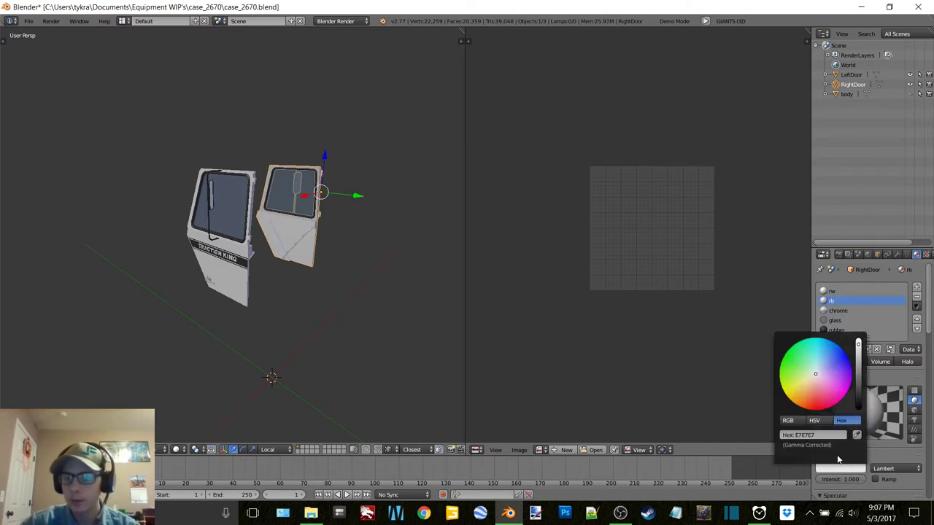
pyautogui.click(817, 435)
pyautogui.hotkey('ctrl', 'v')
pyautogui.press('Return')
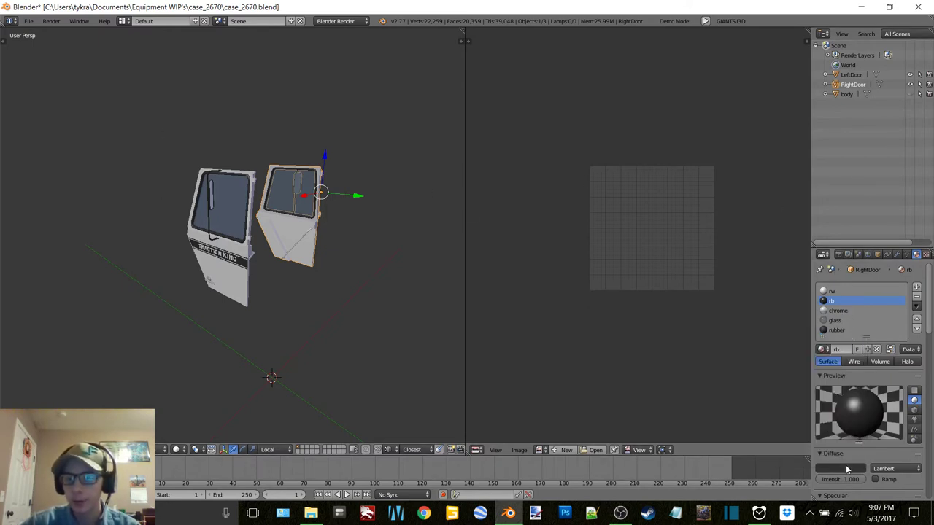
# Copy the diffuse hex colour of RightDoor's chrome material and put a new material in that slot
pyautogui.click(835, 311)
pyautogui.click(850, 470)
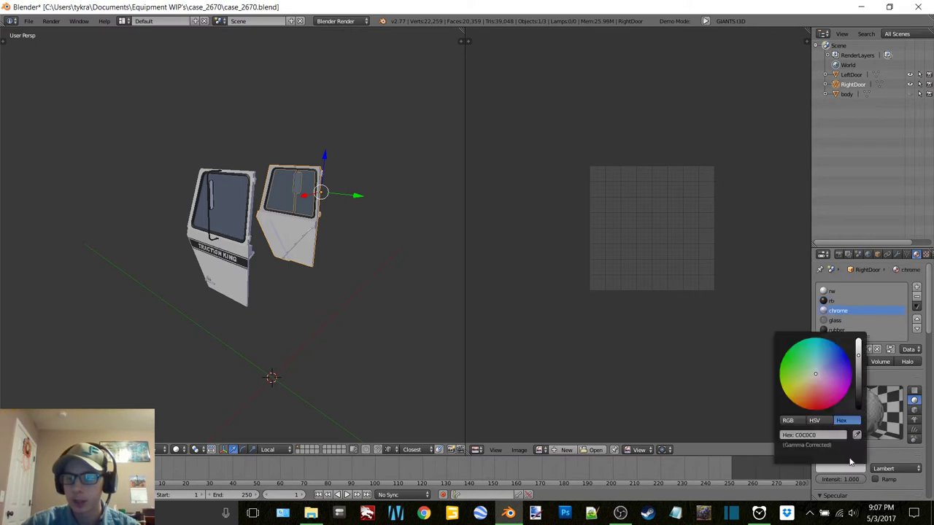
pyautogui.click(825, 435)
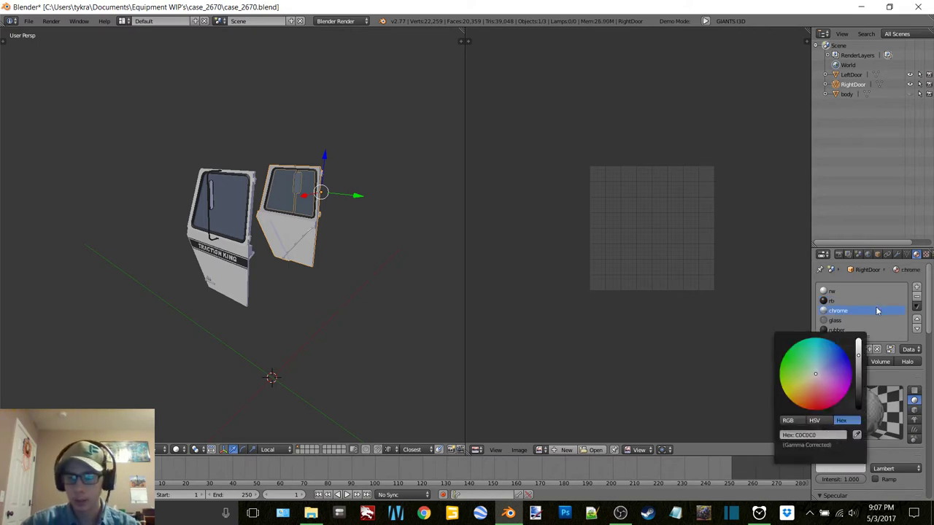
pyautogui.click(876, 350)
pyautogui.click(874, 352)
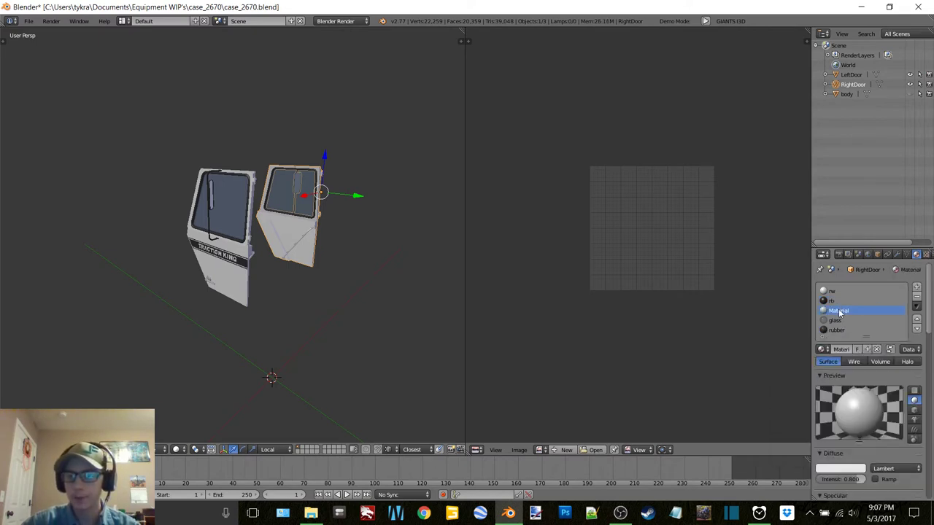
# Name the new material rc, with diffuse intensity 1.000 and the copied hex colour C0C0C0 as its diffuse colour
pyautogui.click(837, 310)
pyautogui.write('rc')
pyautogui.press('Return')
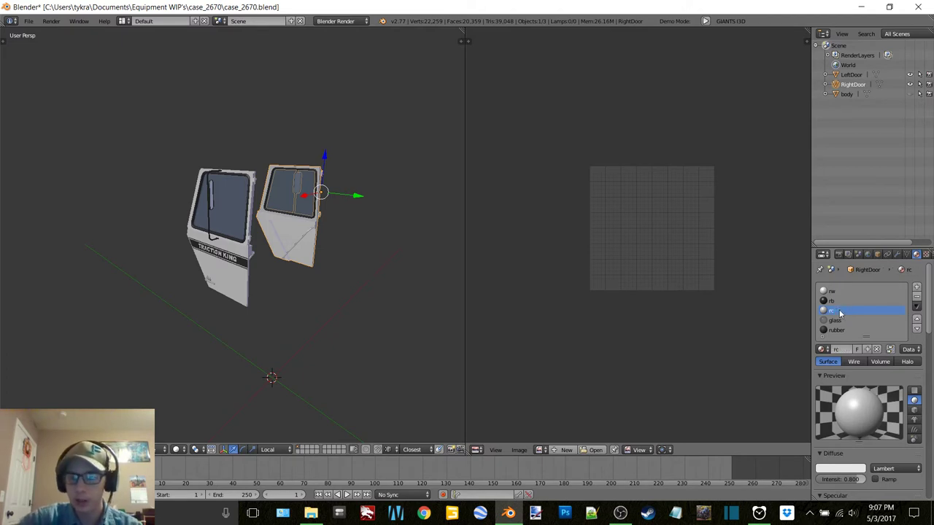
pyautogui.click(851, 474)
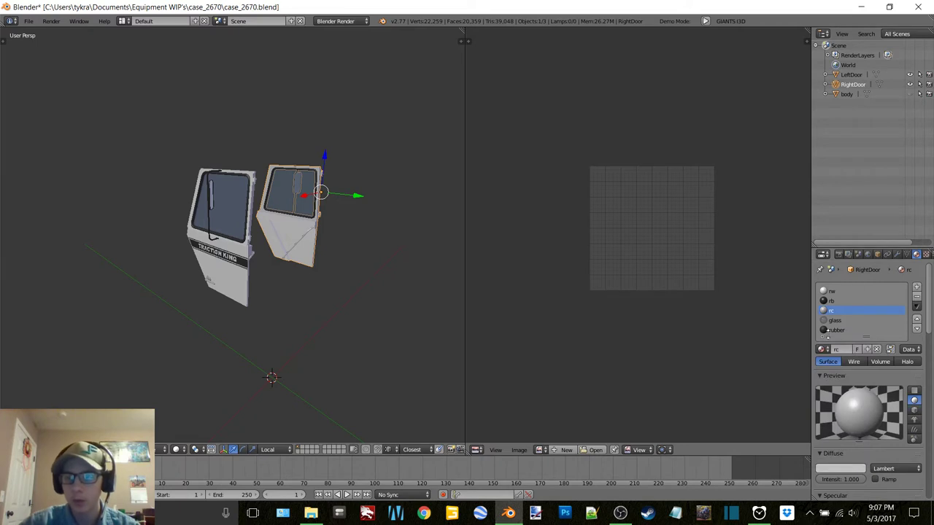
# Copy the diffuse hex colour of RightDoor's glass material and replace that slot's material with a new one named rg
pyautogui.click(834, 320)
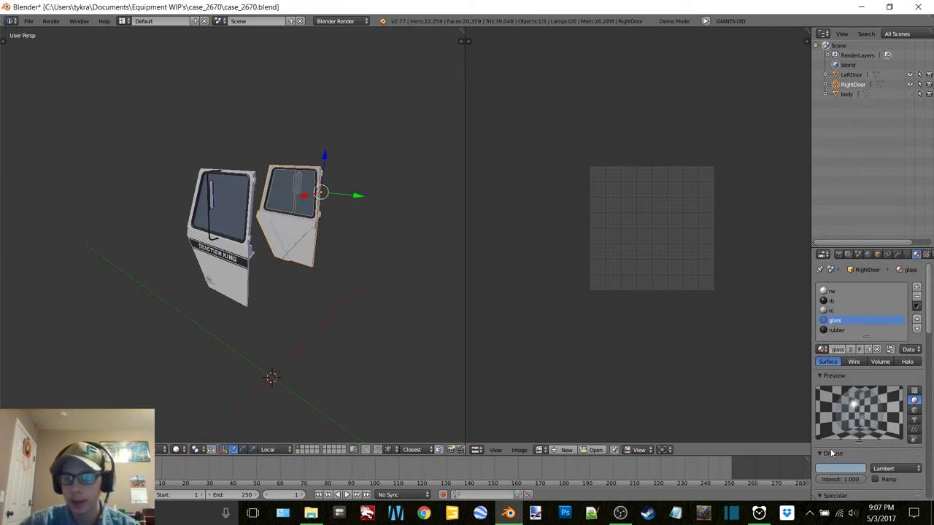
pyautogui.click(834, 470)
pyautogui.click(826, 434)
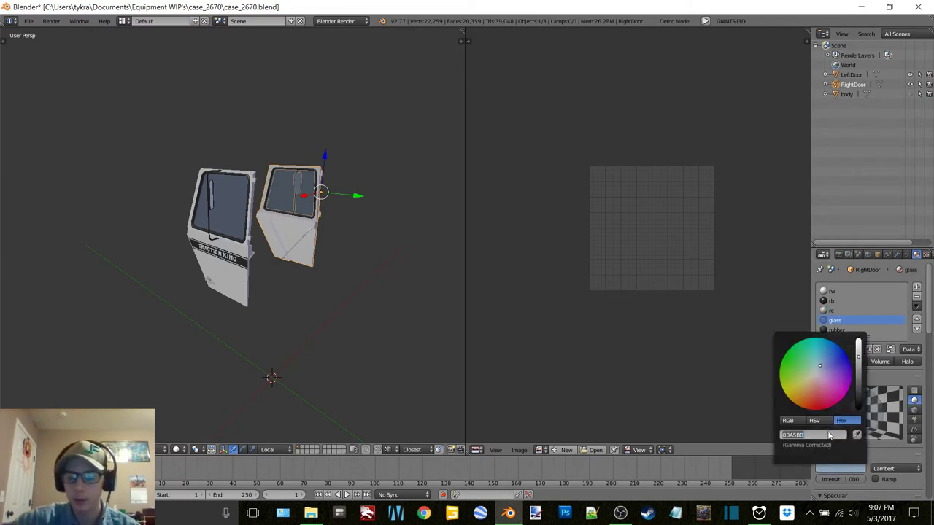
pyautogui.click(876, 350)
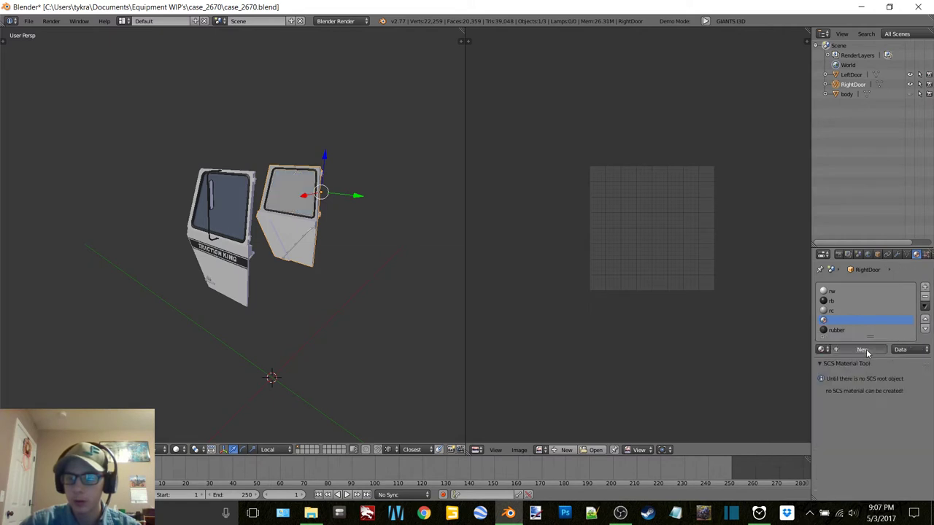
pyautogui.click(867, 350)
pyautogui.doubleClick(838, 321)
pyautogui.write('rg')
pyautogui.press('Return')
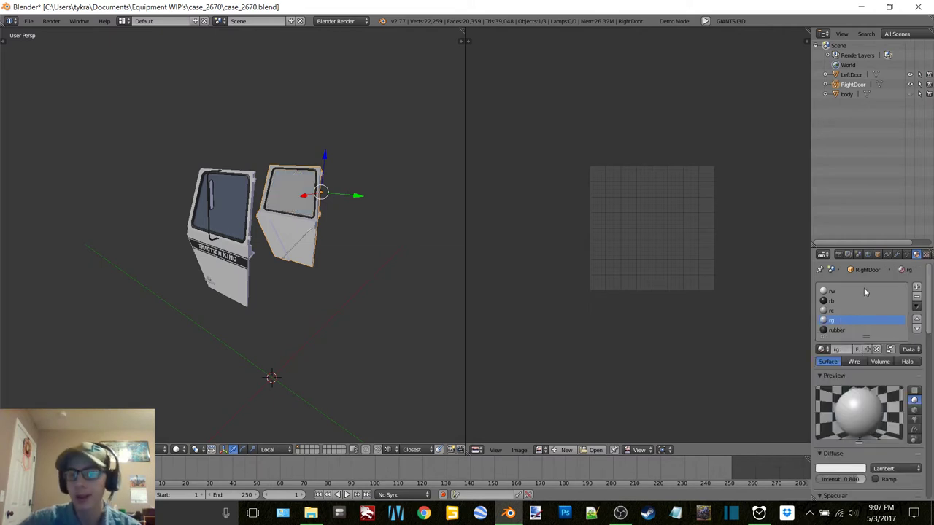
# Set rg's diffuse intensity to 1.000 and apply the copied hex colour as its diffuse colour
pyautogui.moveTo(841, 482); pyautogui.dragTo(863, 480)
pyautogui.click(853, 470)
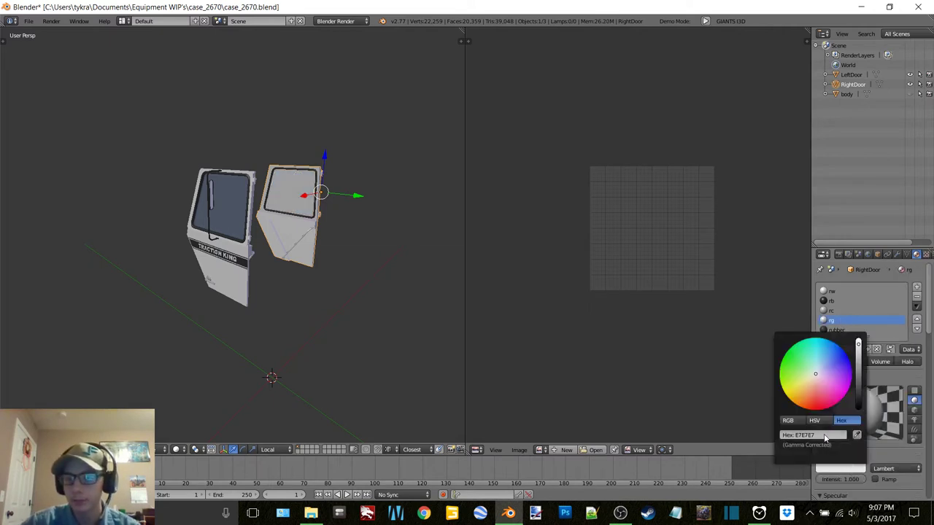
pyautogui.click(822, 435)
pyautogui.hotkey('ctrl', 'v')
pyautogui.press('Return')
# Enable Z Transparency for rg with alpha 0.300, Fresnel 1.500 and blend 1.466
pyautogui.scroll(-9, 909, 357)
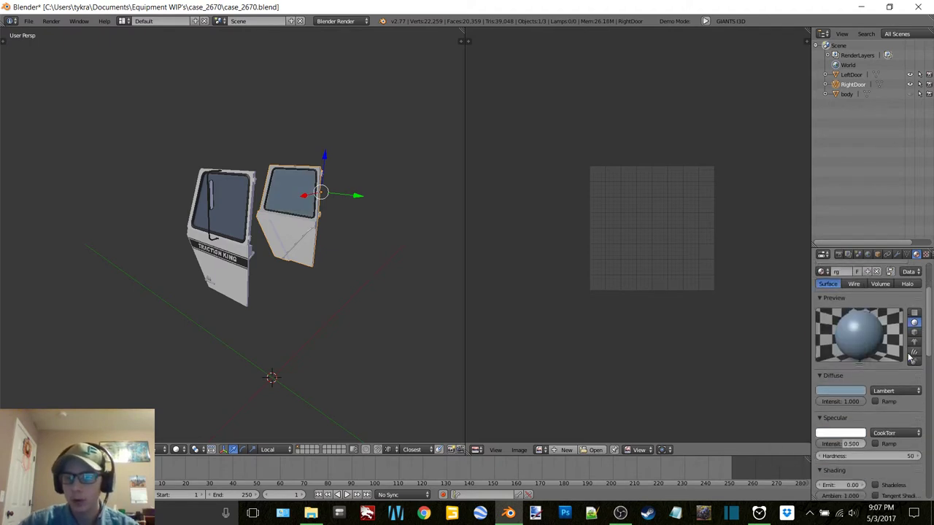
pyautogui.scroll(-2, 910, 358)
pyautogui.click(826, 365)
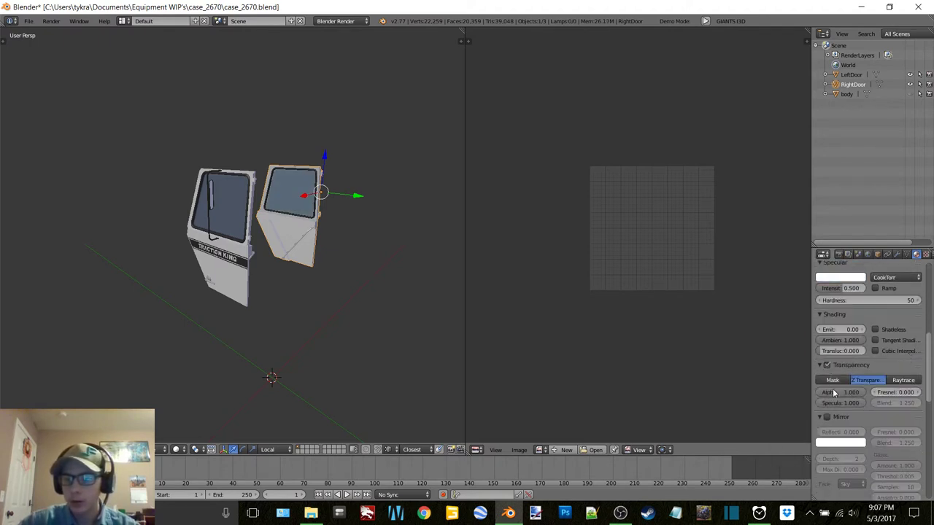
pyautogui.press('Return')
pyautogui.click(887, 391)
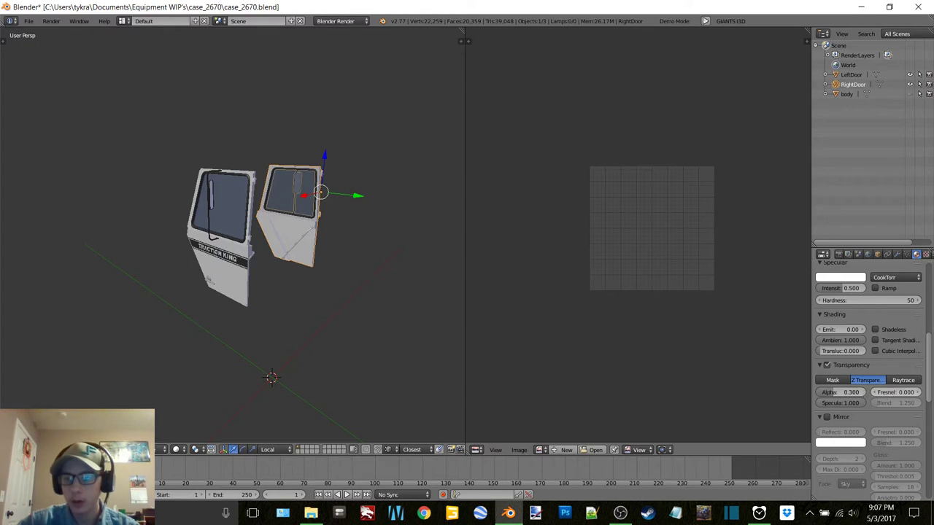
pyautogui.write('1.5')
pyautogui.press('Return')
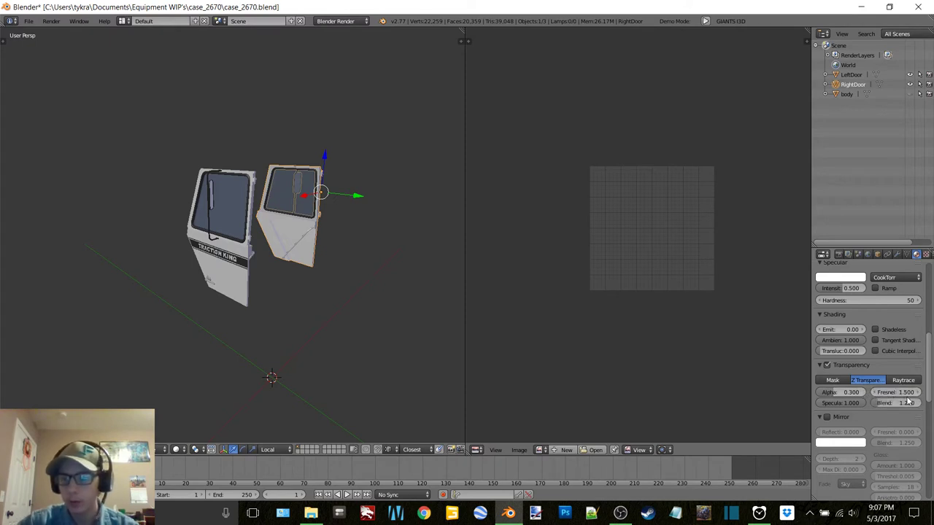
pyautogui.click(893, 403)
pyautogui.write('1.466')
pyautogui.press('Return')
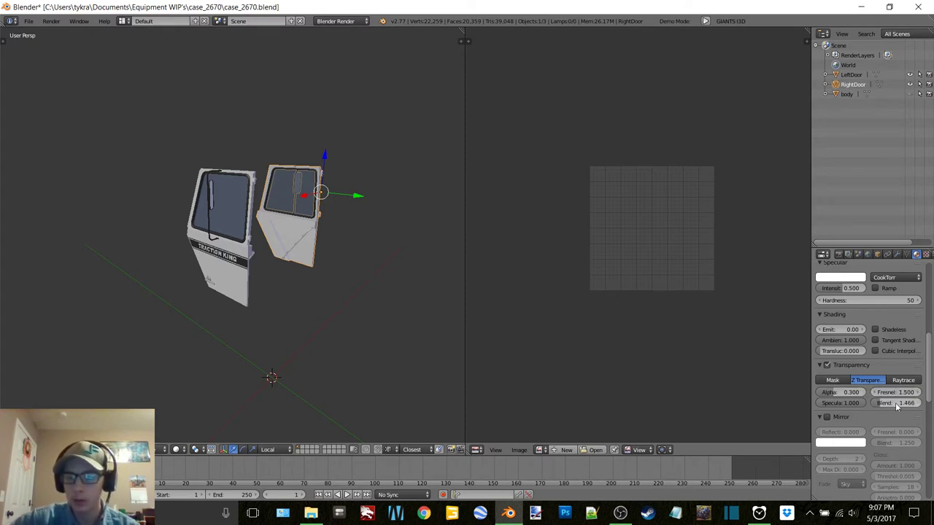
# Copy the diffuse hex colour of RightDoor's rubber material and unlink that material from its slot
pyautogui.scroll(5, 896, 407)
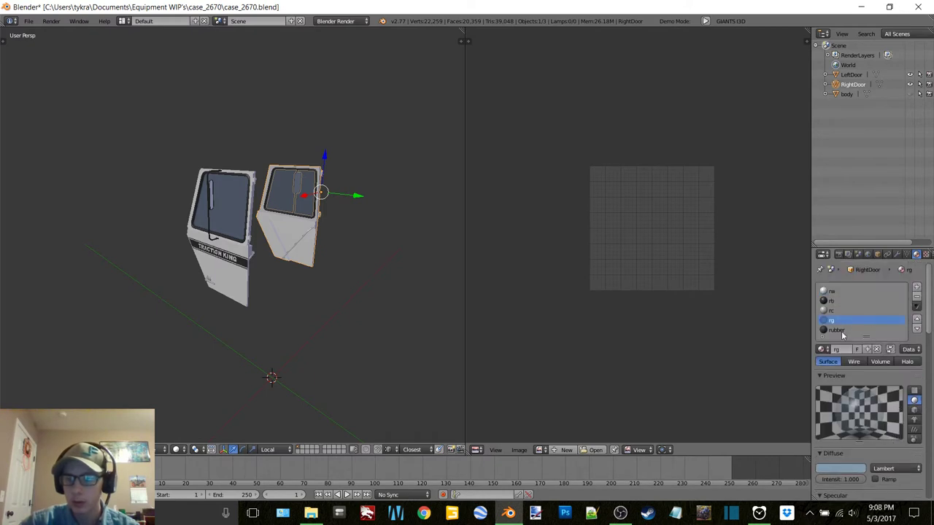
pyautogui.click(838, 331)
pyautogui.click(847, 469)
pyautogui.click(827, 435)
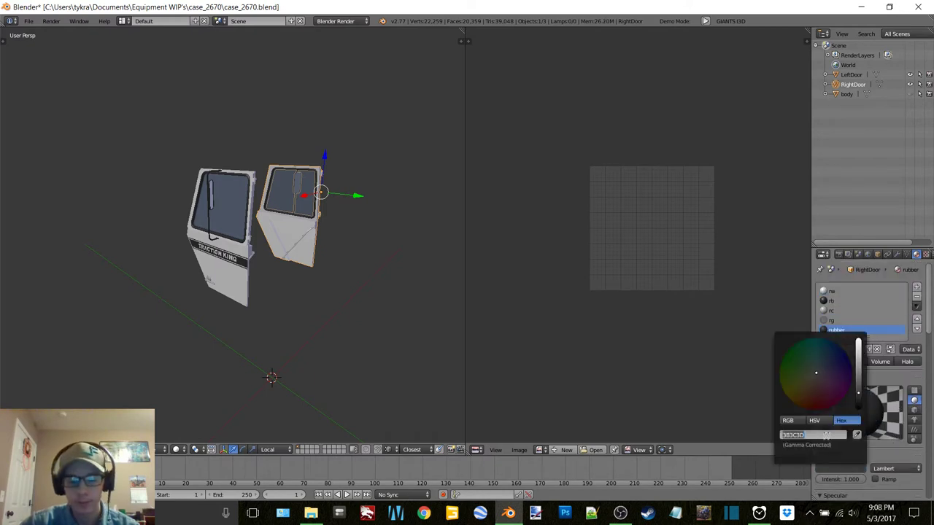
pyautogui.click(877, 319)
pyautogui.click(877, 349)
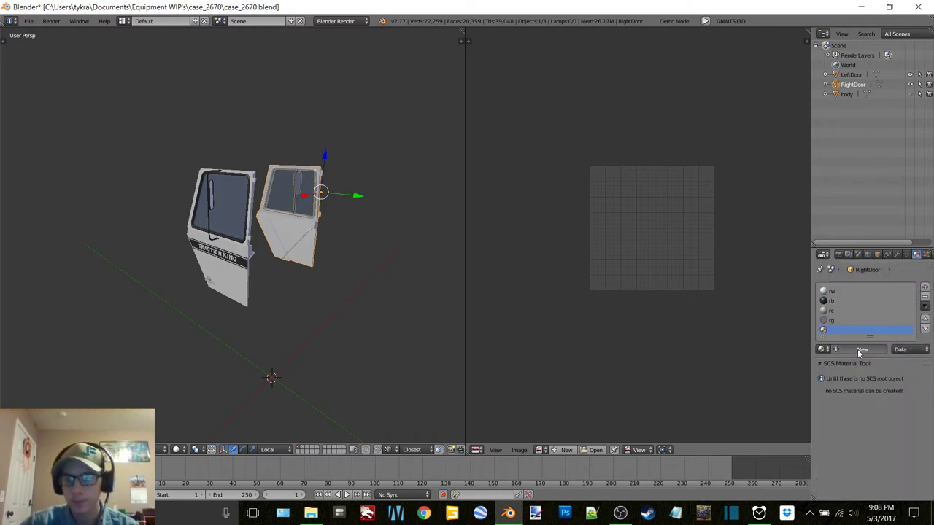
# Create a material named rr on RightDoor and give it a dark grey diffuse colour with intensity 1.000
pyautogui.click(859, 350)
pyautogui.doubleClick(839, 331)
pyautogui.write('rr')
pyautogui.press('Return')
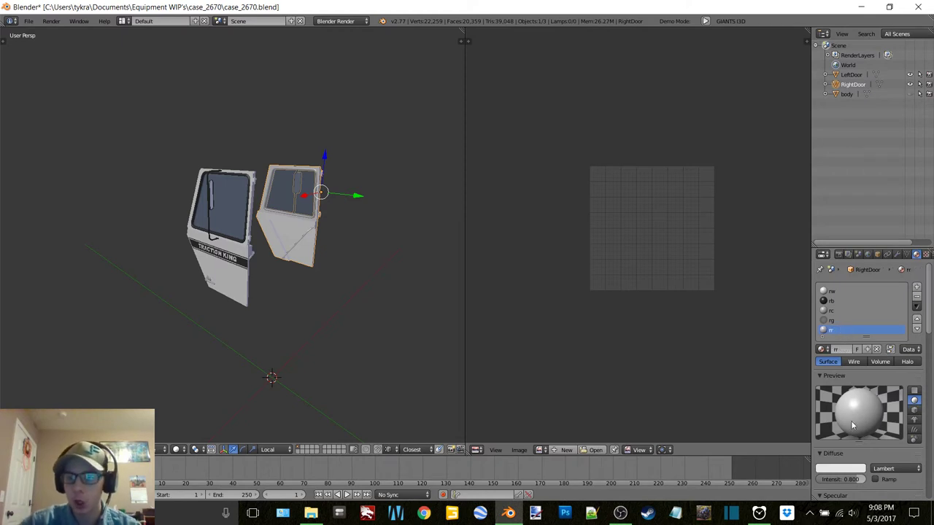
pyautogui.click(843, 469)
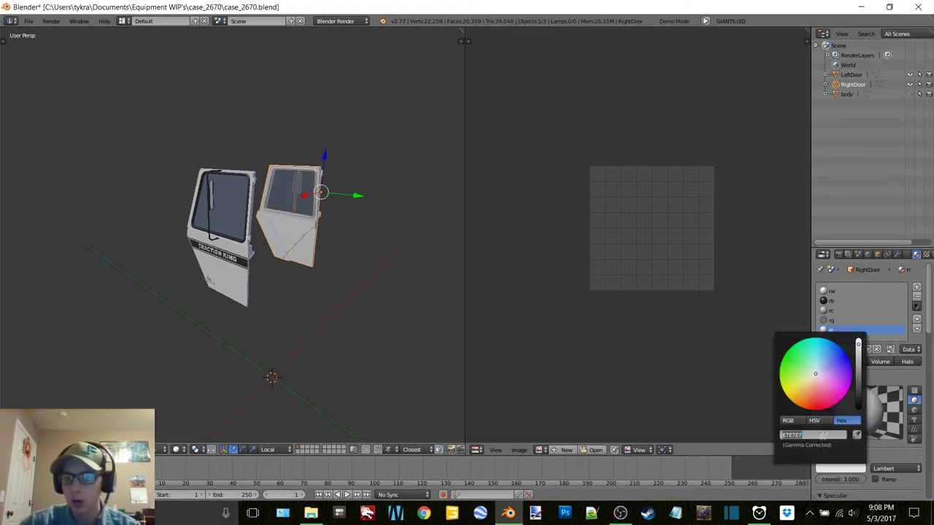
pyautogui.click(823, 435)
pyautogui.press('Return')
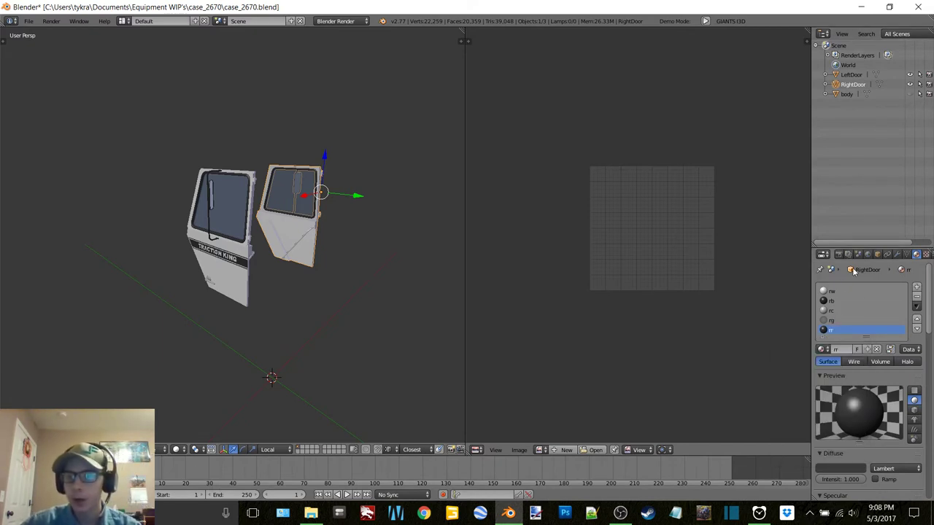
# Select all of LeftDoor's geometry in Edit Mode and unwrap it with Smart UV Project using an island margin of 0.01
pyautogui.click(851, 74)
pyautogui.press('Tab')
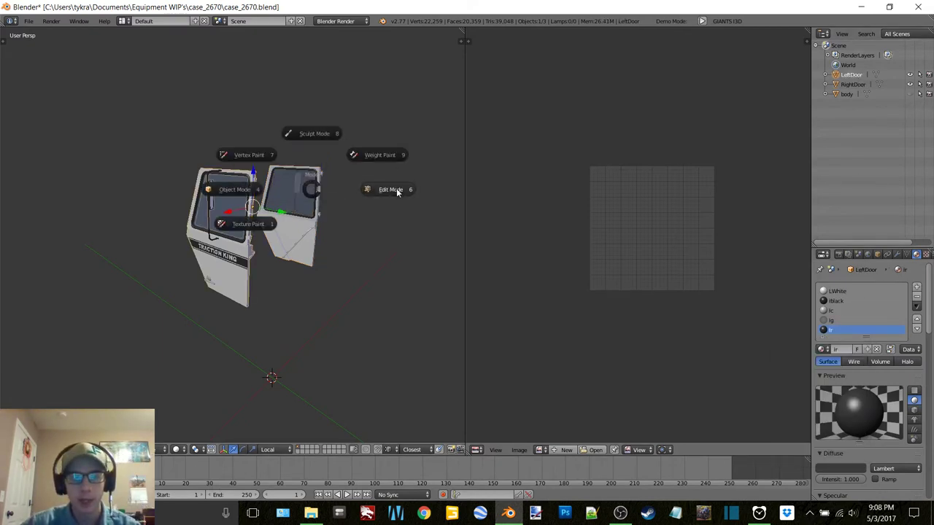
pyautogui.click(398, 191)
pyautogui.press('a')
pyautogui.press('u')
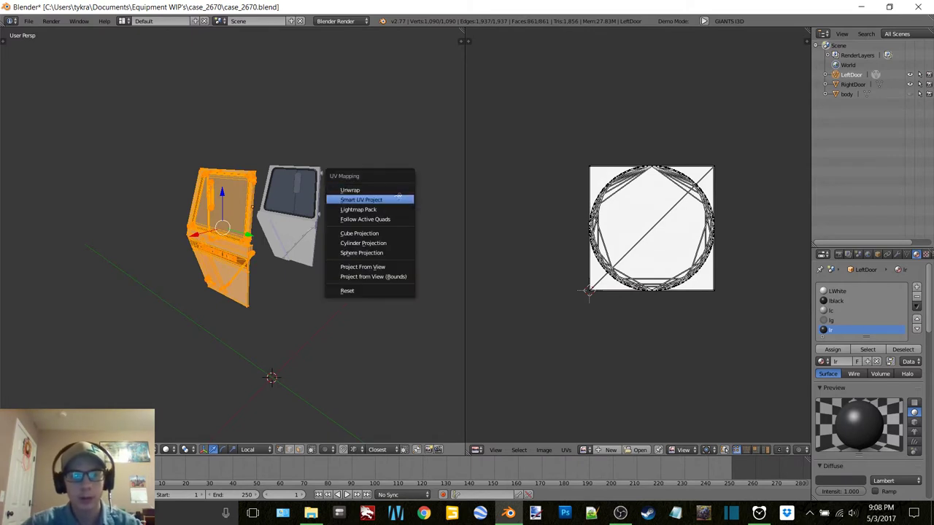
pyautogui.click(399, 196)
pyautogui.click(424, 223)
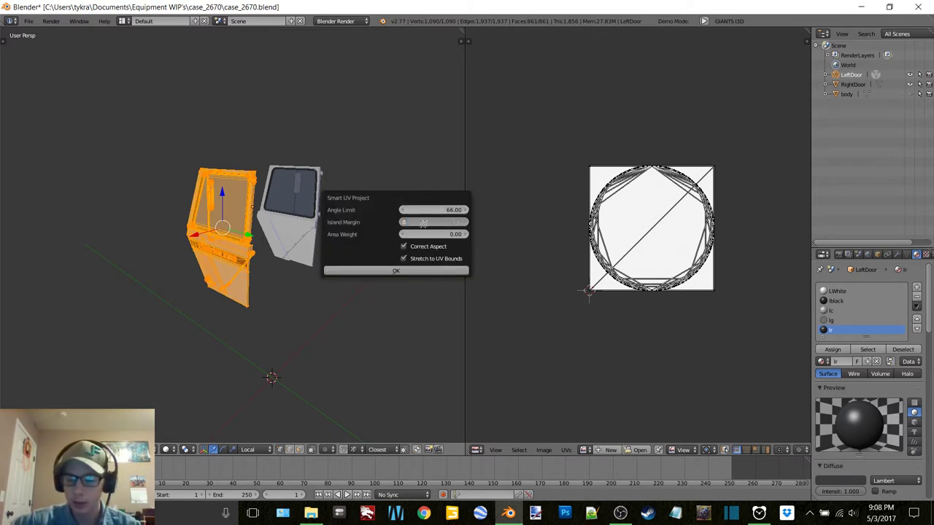
pyautogui.press('Return')
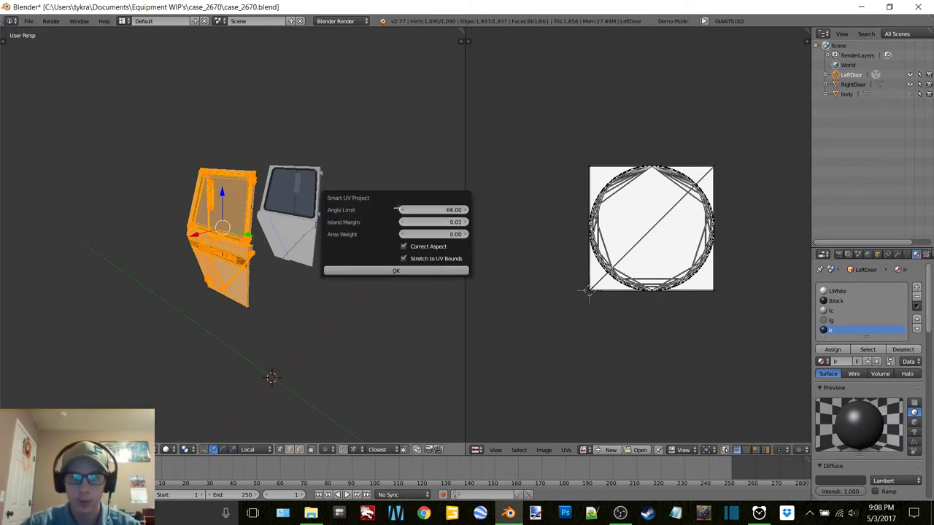
pyautogui.moveTo(389, 199); pyautogui.dragTo(104, 62)
pyautogui.click(113, 135)
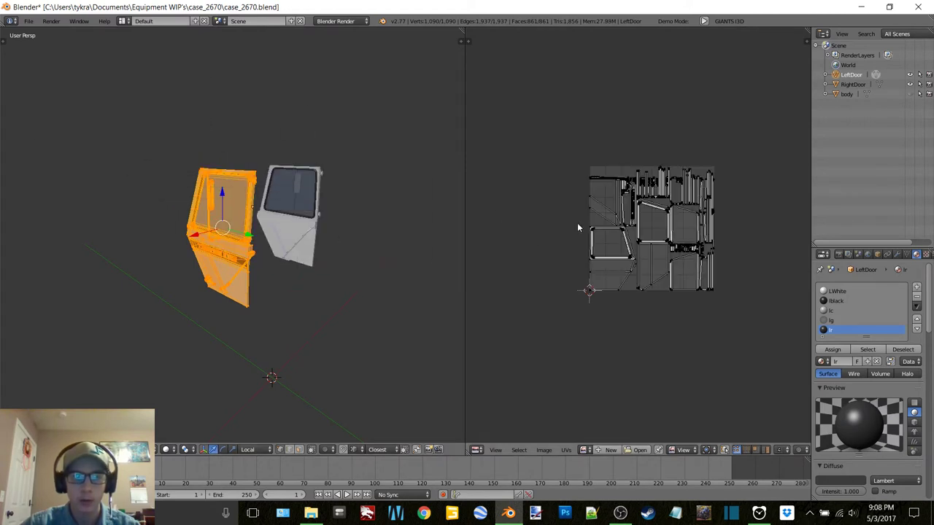
# Create a blank white image named LeftDoor at 2048 x 2048 px for the door's UV layout
pyautogui.click(598, 451)
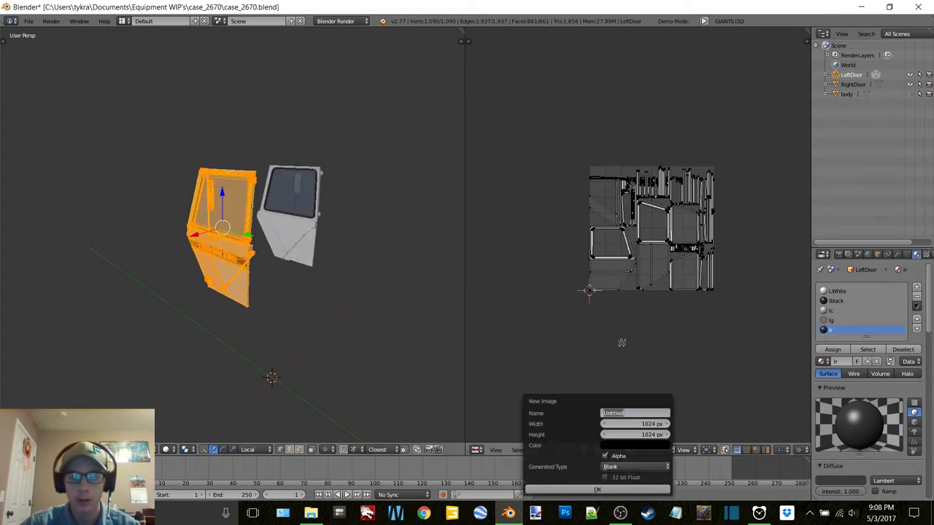
pyautogui.write('LeftDoor')
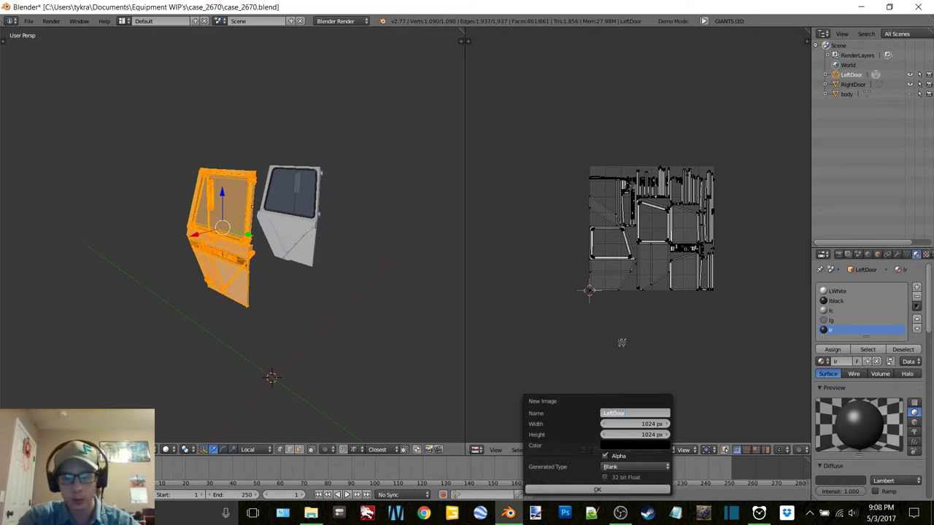
pyautogui.click(631, 423)
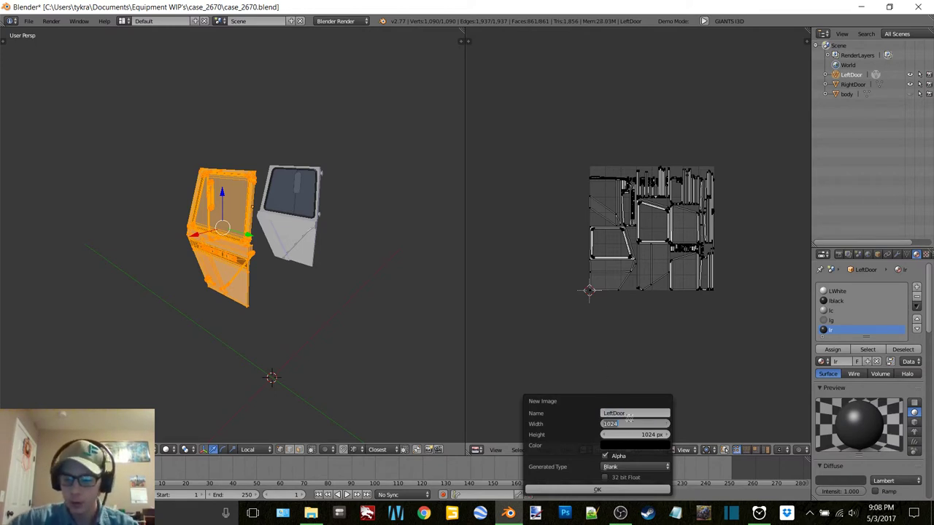
pyautogui.write('2048')
pyautogui.click(629, 434)
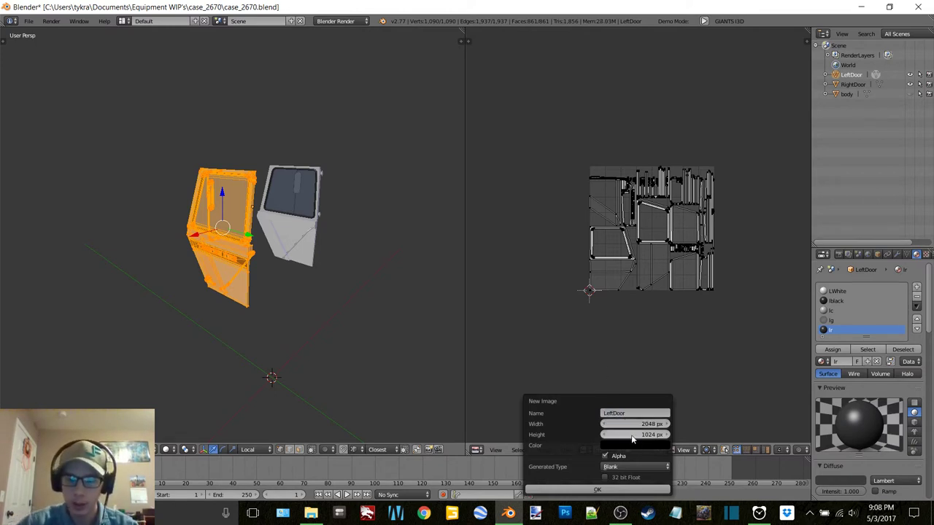
pyautogui.write('2048')
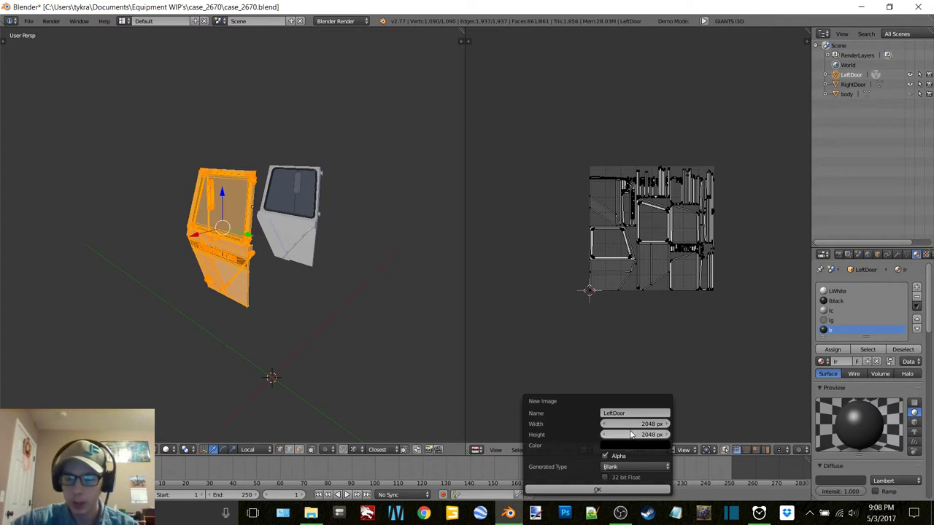
pyautogui.press('Return')
pyautogui.click(656, 445)
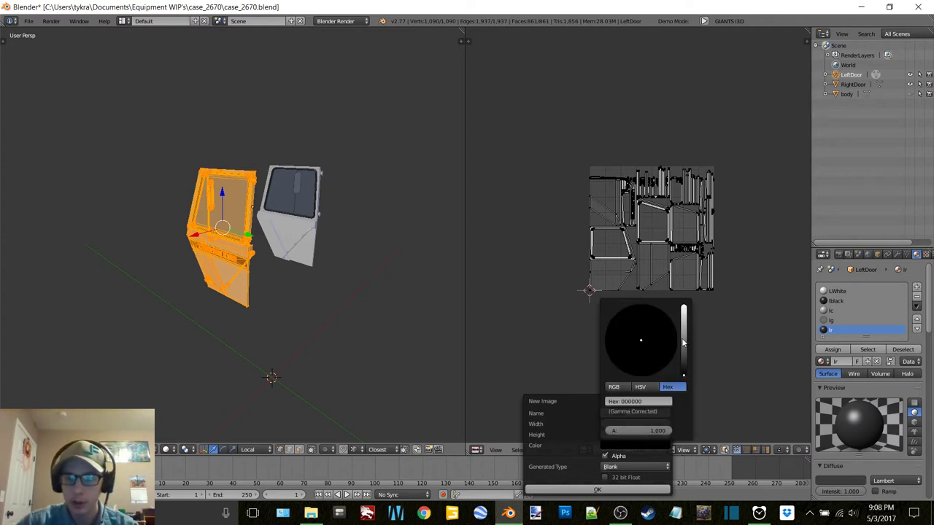
pyautogui.moveTo(684, 343); pyautogui.dragTo(684, 308)
pyautogui.click(592, 488)
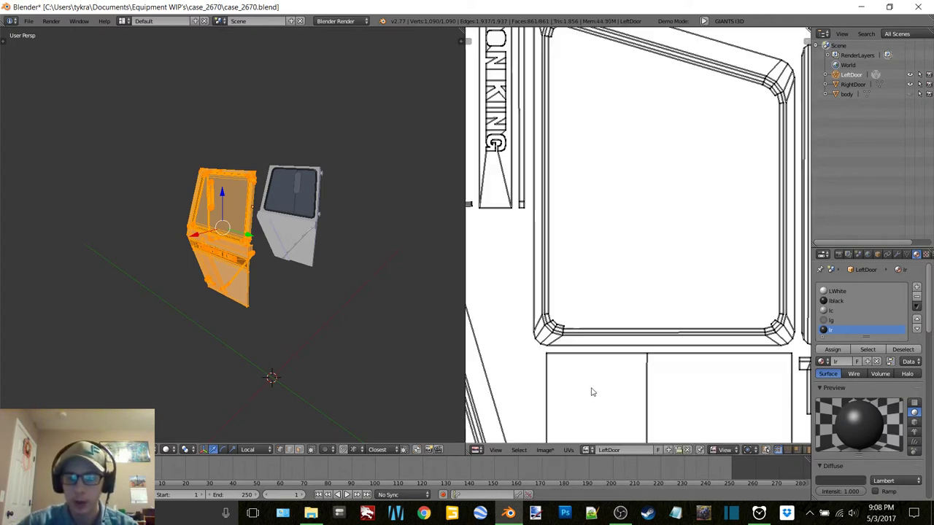
pyautogui.scroll(-7, 603, 305)
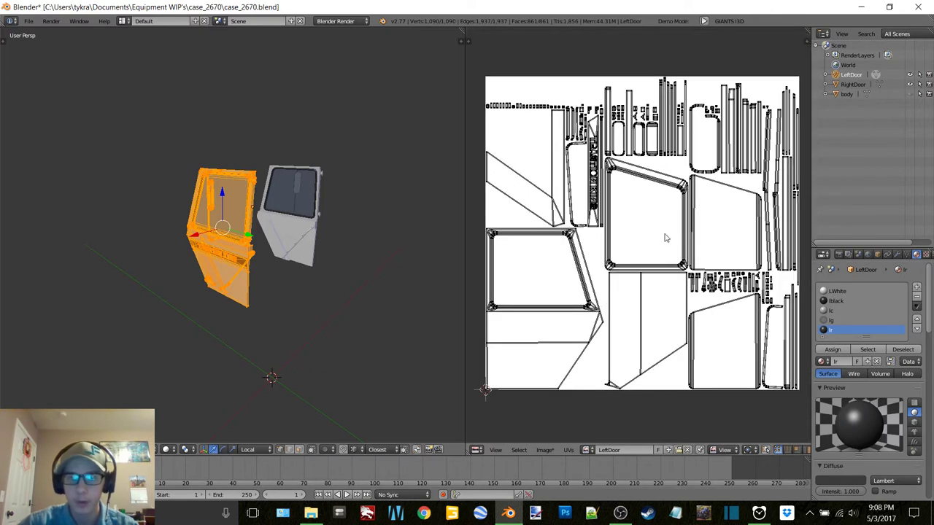
# Show the render settings, enlarge the properties area and collapse every expanded section
pyautogui.click(838, 254)
pyautogui.click(820, 284)
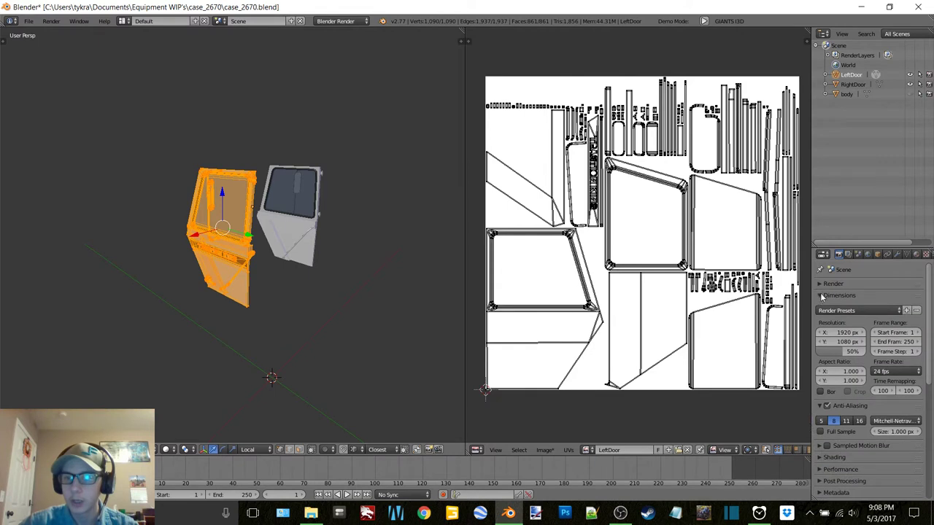
pyautogui.click(820, 299)
pyautogui.moveTo(855, 247); pyautogui.dragTo(868, 137)
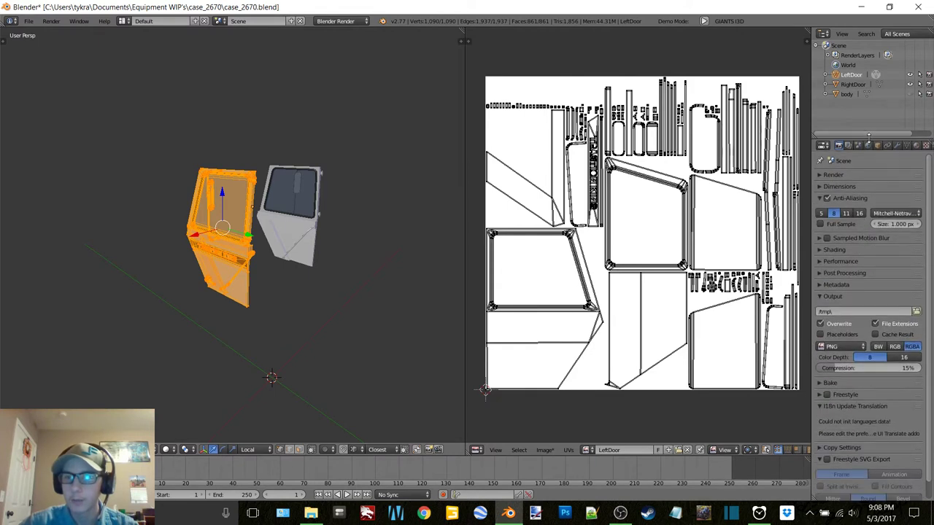
pyautogui.click(820, 198)
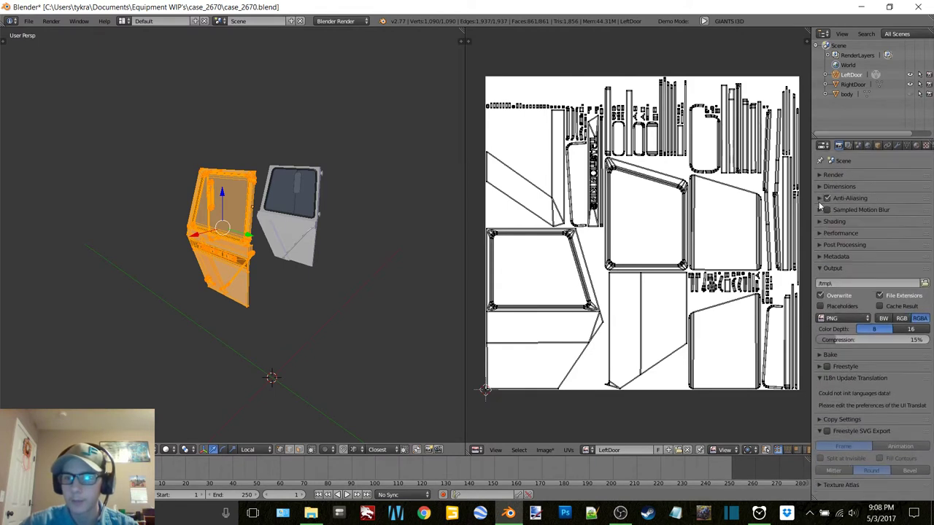
pyautogui.click(820, 268)
pyautogui.click(820, 303)
pyautogui.click(820, 327)
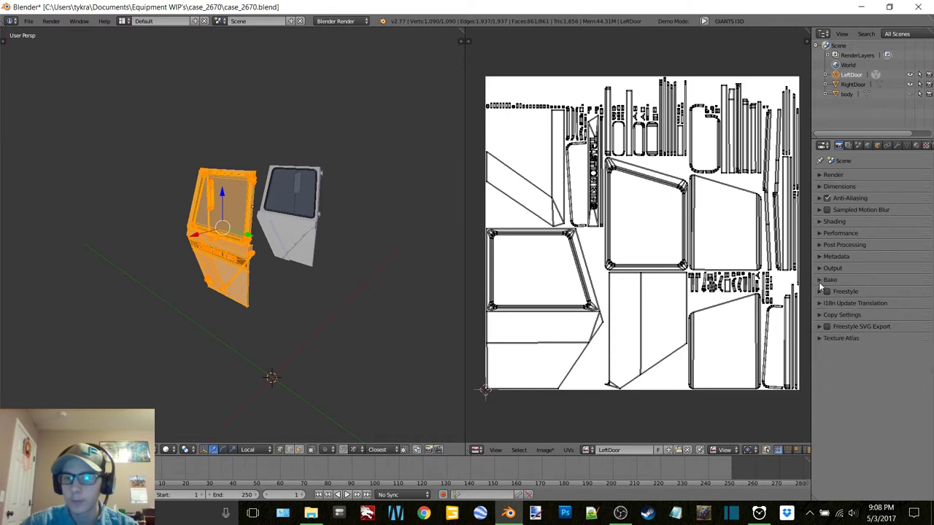
# Set the bake margin to 5 px, try a Full Render bake of LeftDoor and cancel it partway
pyautogui.click(819, 281)
pyautogui.click(831, 357)
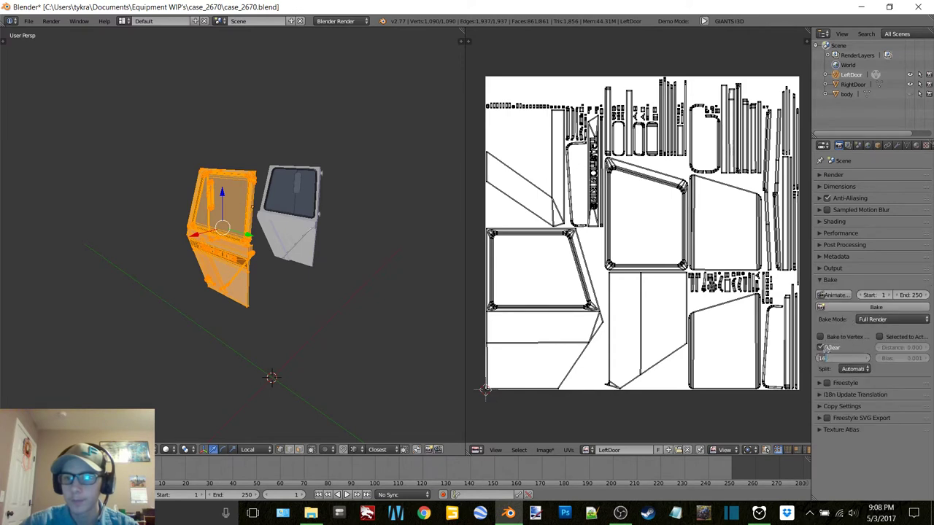
pyautogui.write('5')
pyautogui.press('Return')
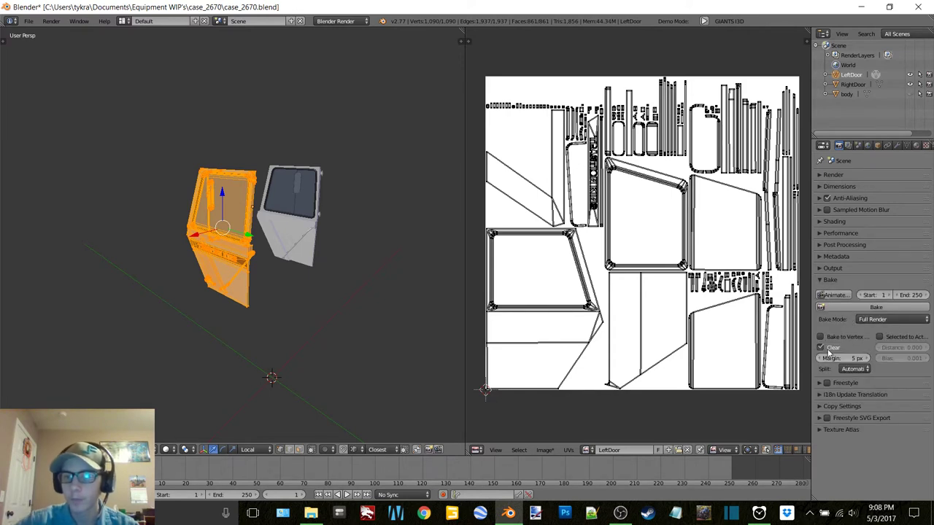
pyautogui.click(882, 305)
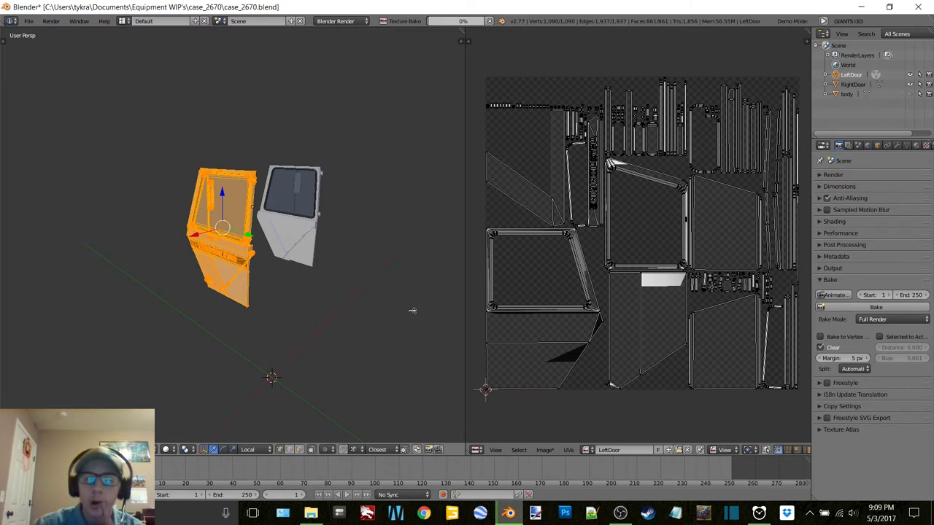
pyautogui.click(489, 22)
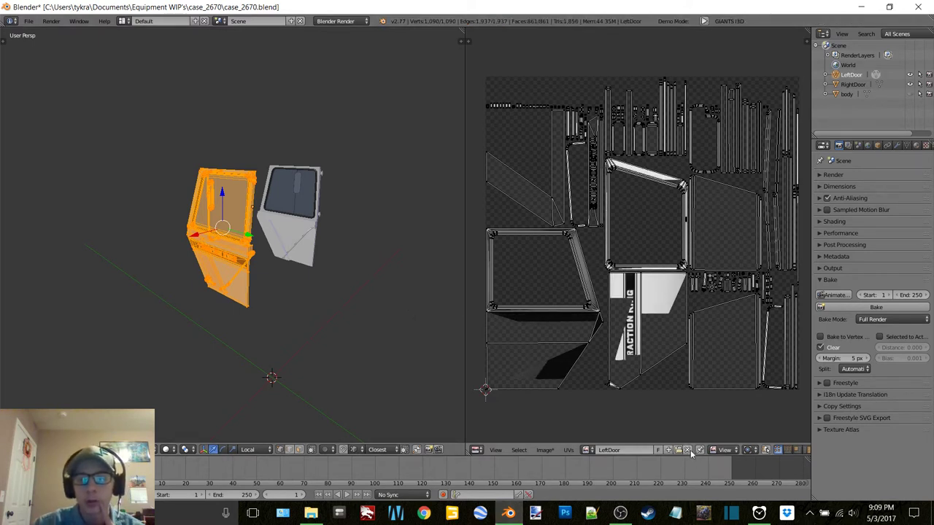
# Switch the 3D view to Texture shading and inspect the partial bake on the left door
pyautogui.press('z')
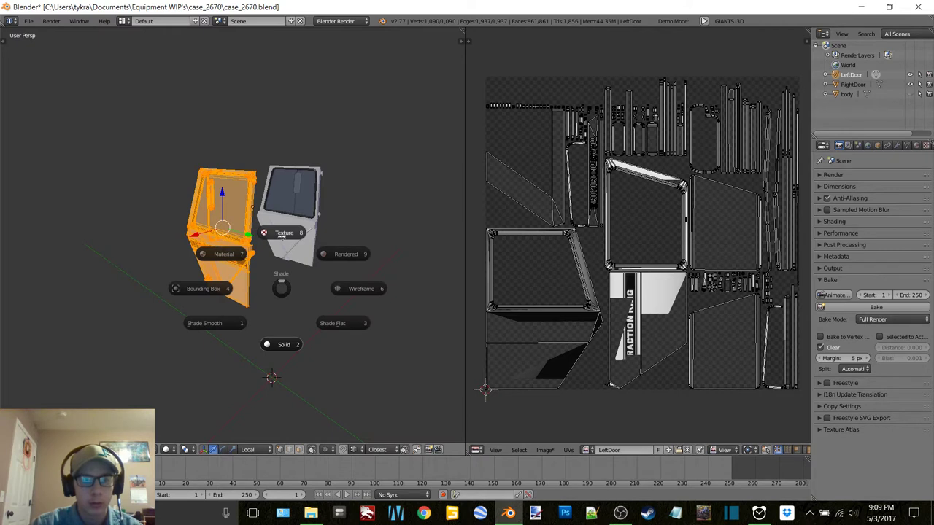
pyautogui.click(282, 235)
pyautogui.scroll(2, 282, 235)
pyautogui.moveTo(283, 235); pyautogui.dragTo(324, 237, button='middle')
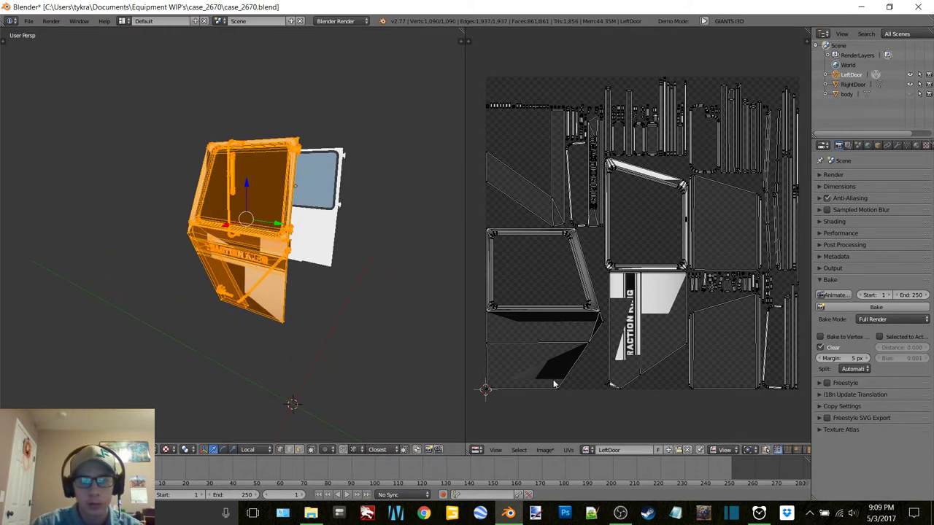
# Unlink the partly baked image and create a blank white 2048 x 2048 px image named LeftDoor
pyautogui.click(688, 450)
pyautogui.click(611, 450)
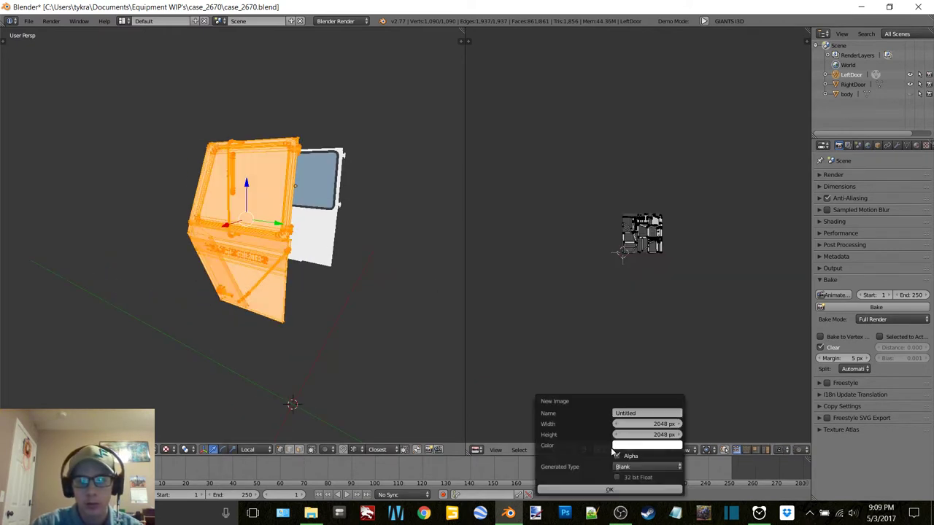
pyautogui.write('Lef')
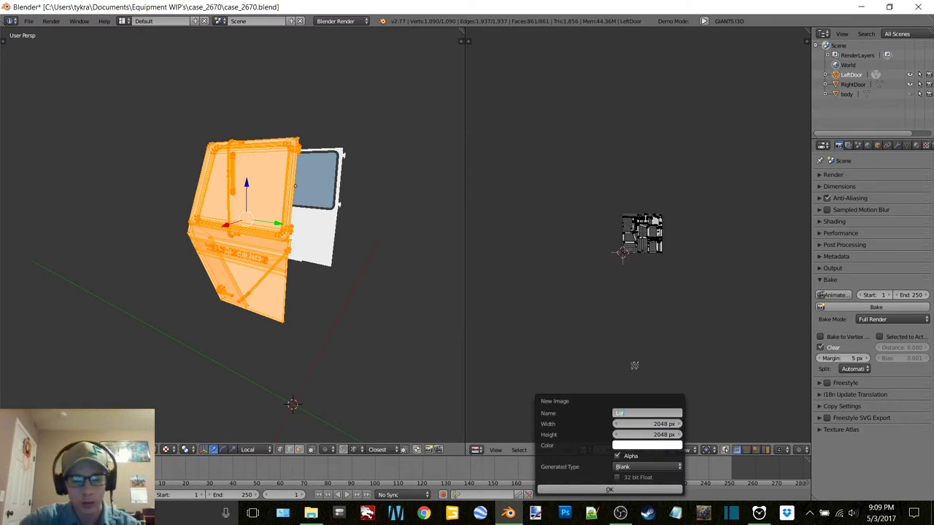
pyautogui.write('tDoor')
pyautogui.press('Return')
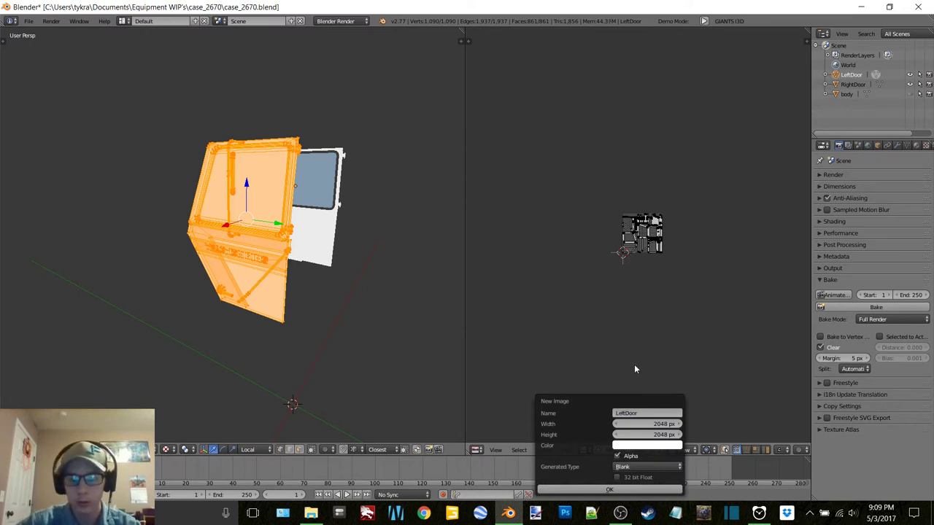
pyautogui.press('Return')
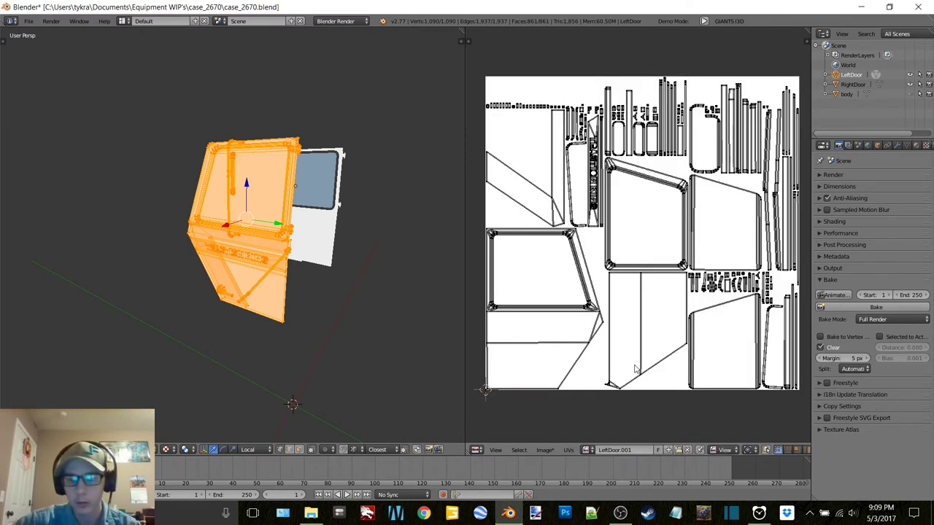
# Disable Clear in the bake settings and rename the new image LeftDoor without its numeric suffix
pyautogui.click(821, 349)
pyautogui.click(639, 450)
pyautogui.click(639, 450)
pyautogui.press('BackSpace')
pyautogui.press('BackSpace')
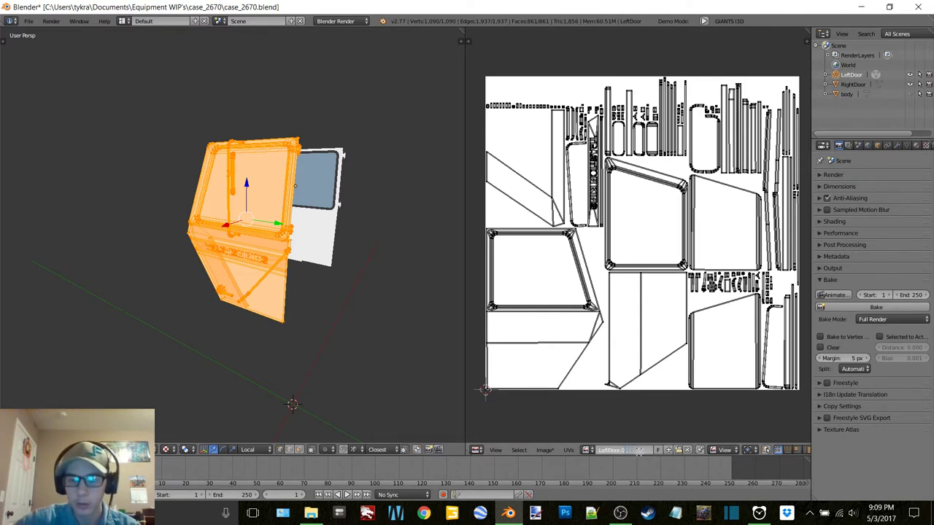
pyautogui.press('BackSpace')
pyautogui.press('BackSpace')
pyautogui.press('Return')
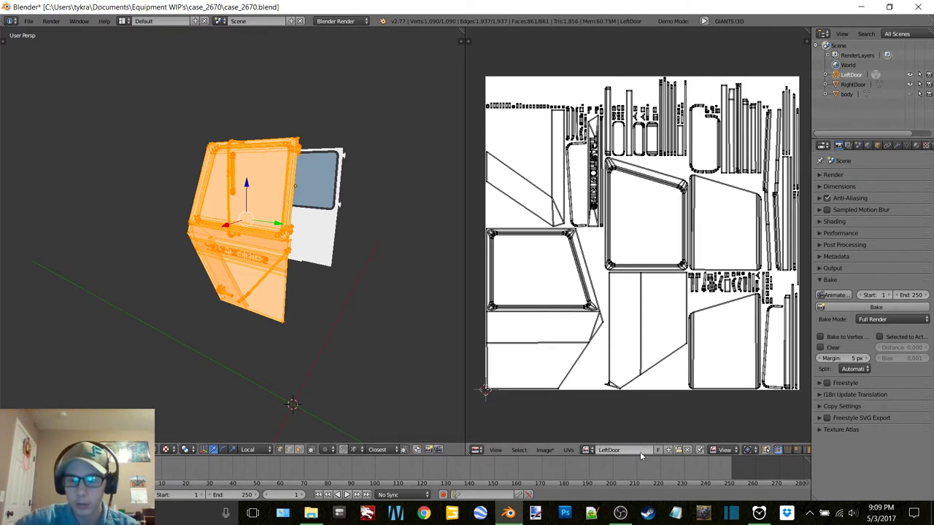
# Start a Full Render bake onto the LeftDoor image, deselect the door's geometry and inspect the door from other angles
pyautogui.click(867, 305)
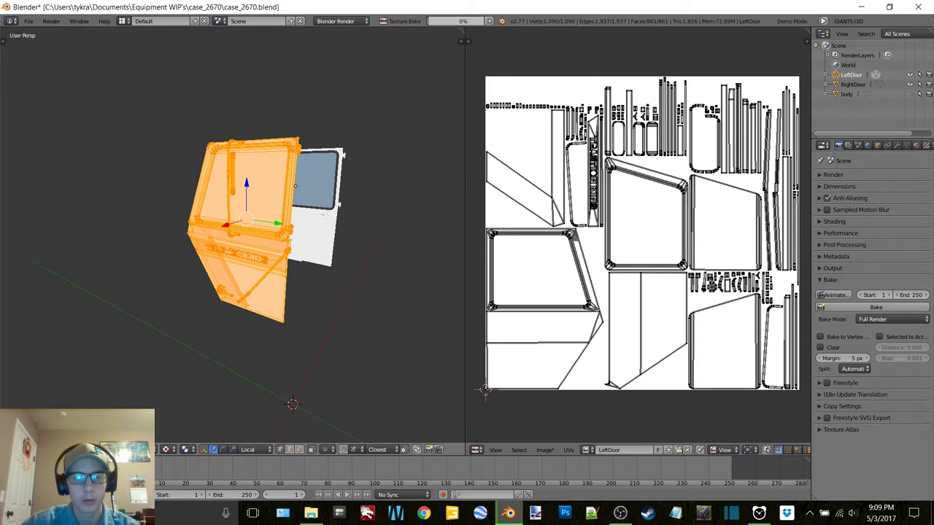
pyautogui.press('a')
pyautogui.moveTo(325, 215); pyautogui.dragTo(297, 240, button='middle')
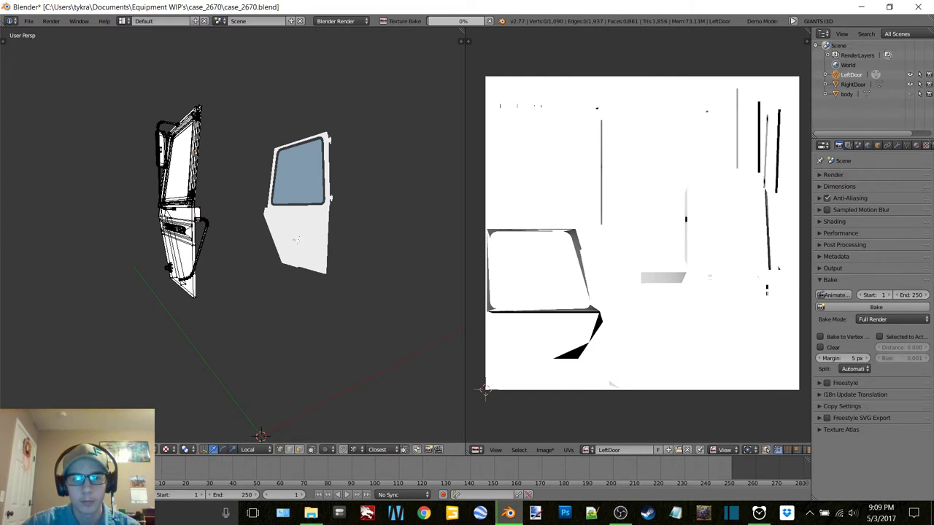
pyautogui.moveTo(297, 240); pyautogui.dragTo(334, 217, button='middle')
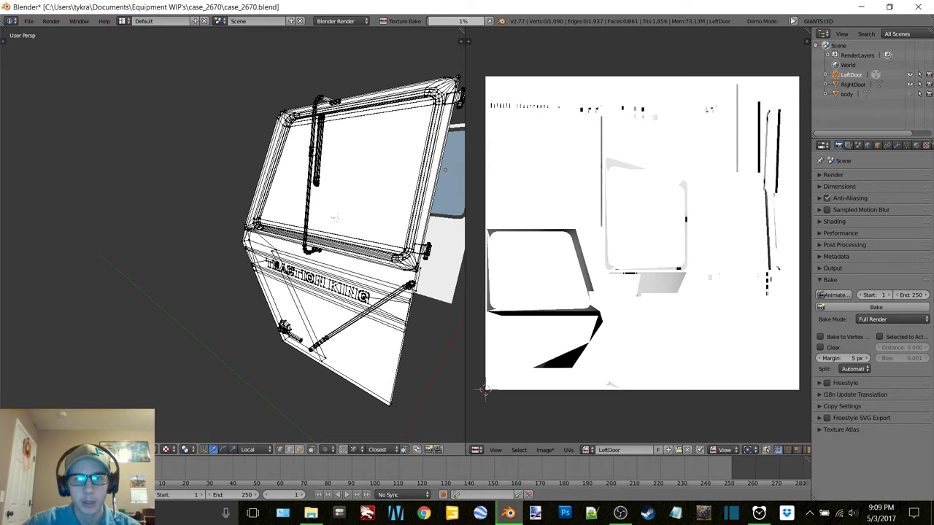
# Inspect the left door from several angles during the bake and display the settings of its lg material
pyautogui.moveTo(335, 217); pyautogui.dragTo(302, 219, button='middle')
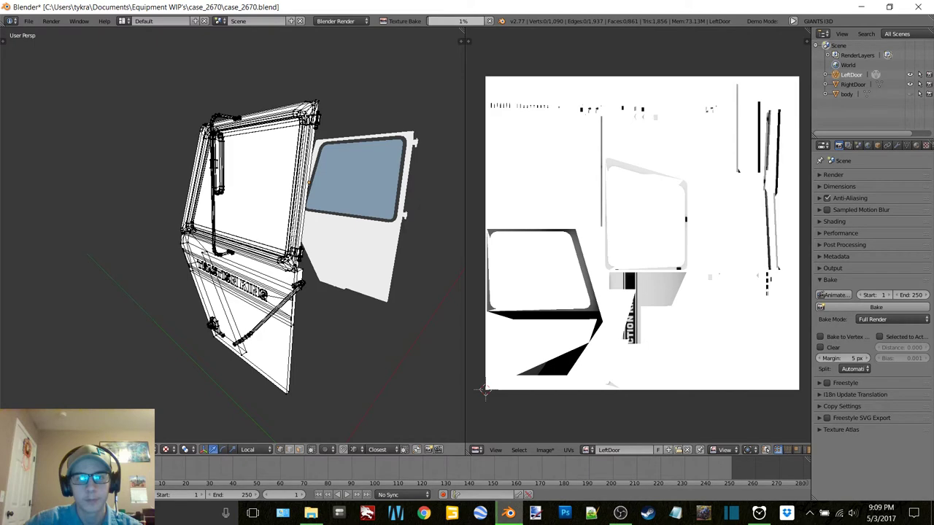
pyautogui.click(620, 513)
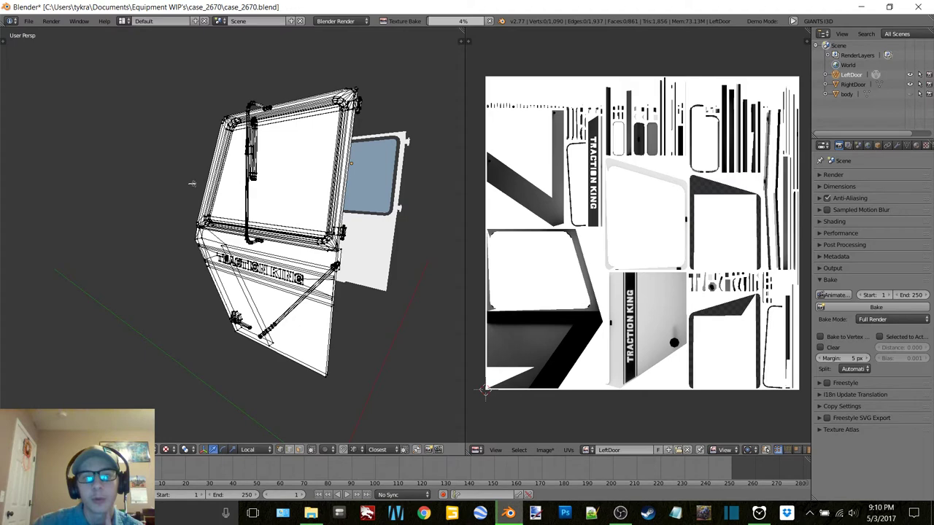
pyautogui.moveTo(192, 183); pyautogui.dragTo(219, 189, button='middle')
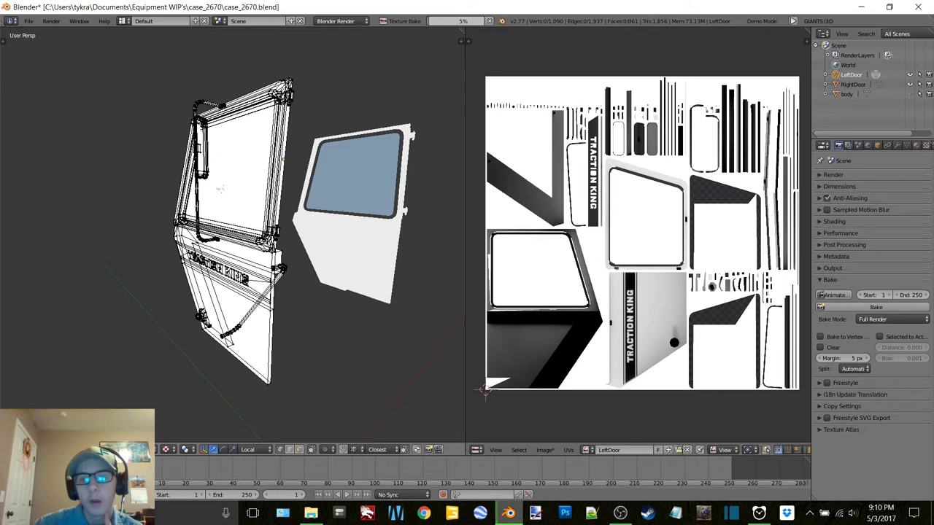
pyautogui.click(916, 145)
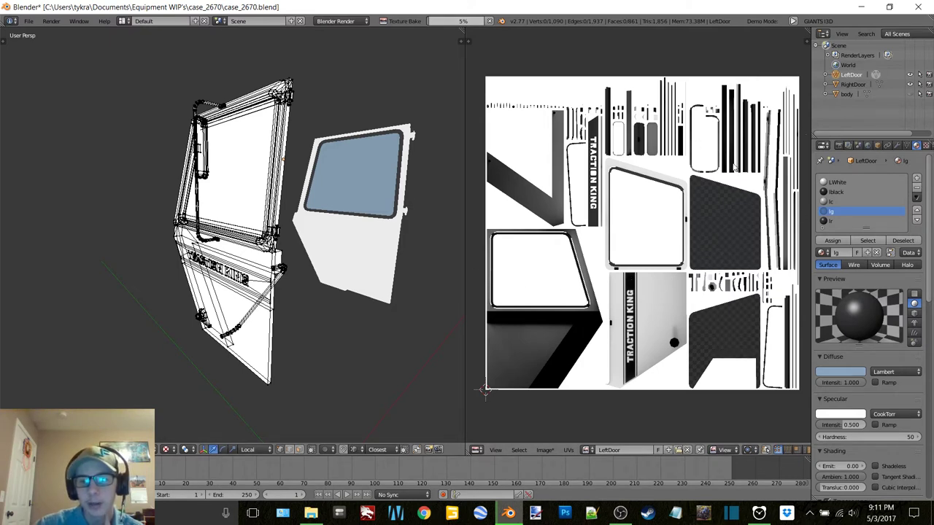
pyautogui.click(758, 513)
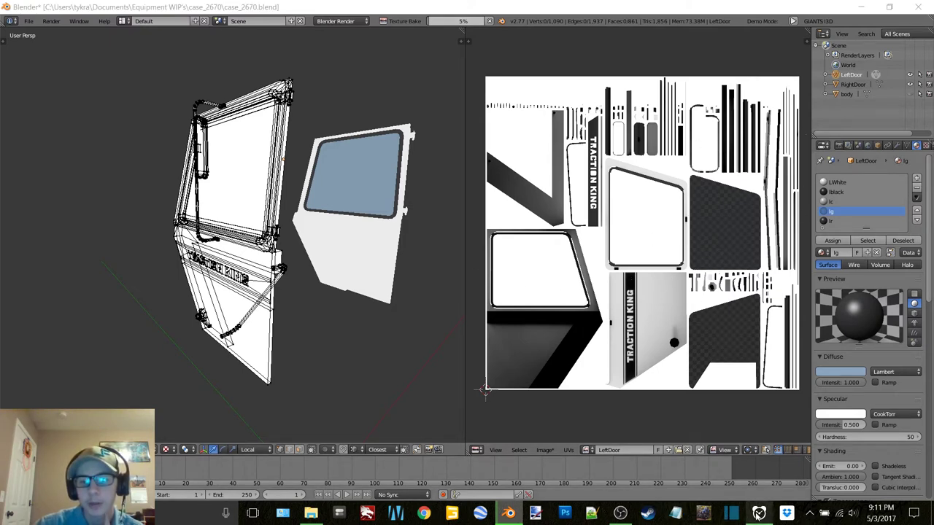
pyautogui.click(703, 73)
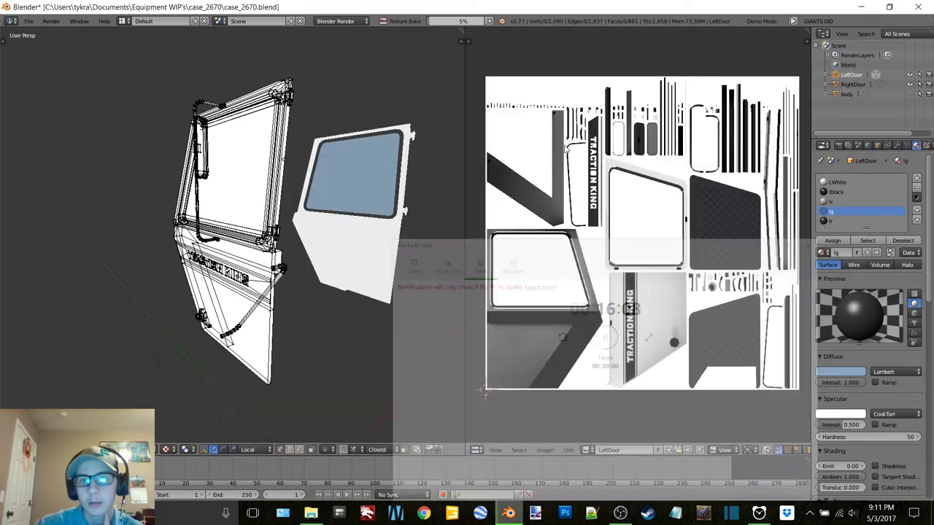
pyautogui.moveTo(261, 179)
pyautogui.mouseDown(button='middle')
pyautogui.moveTo(306, 333)
pyautogui.moveTo(161, 168)
pyautogui.moveTo(204, 171)
pyautogui.moveTo(192, 159)
pyautogui.moveTo(225, 161)
pyautogui.moveTo(334, 396)
pyautogui.moveTo(267, 167)
pyautogui.mouseUp(button='middle')
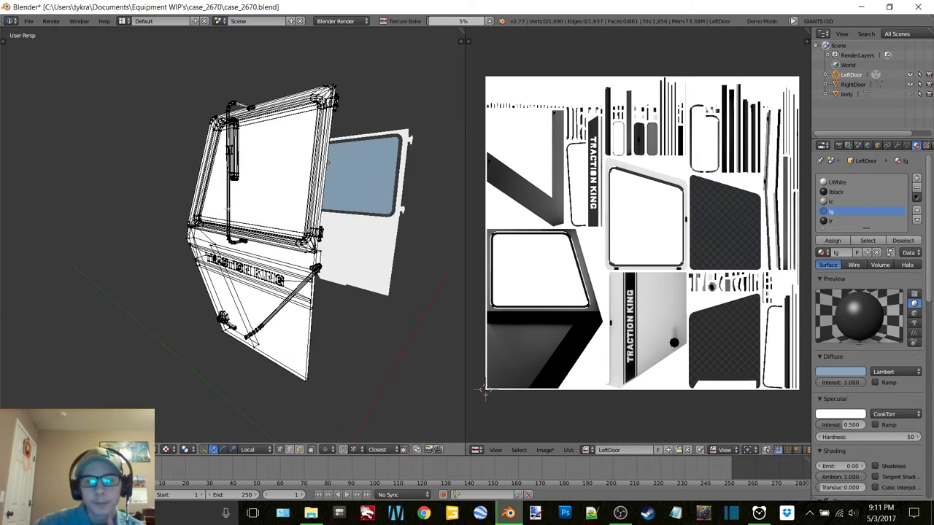
# Switch to Chrome and search Google Images for "case 2670"
pyautogui.click(423, 513)
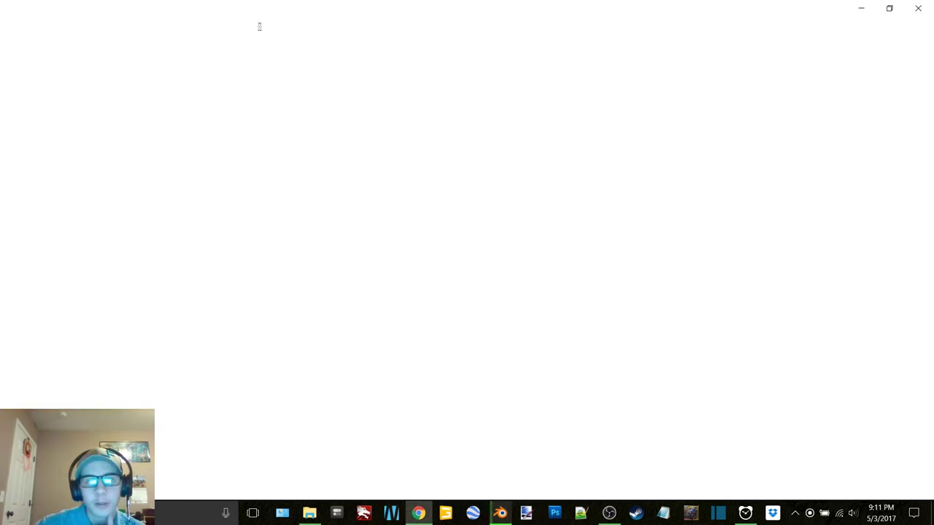
pyautogui.write('case 2670')
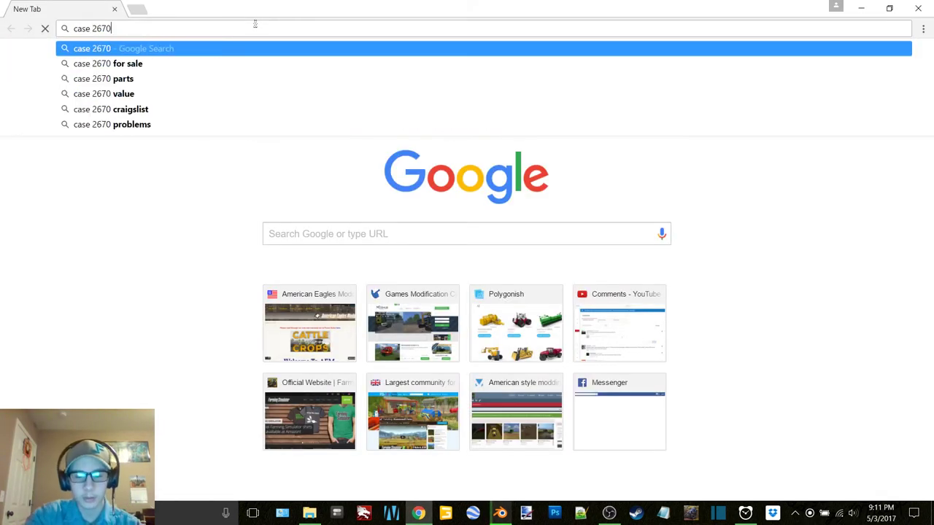
pyautogui.press('Return')
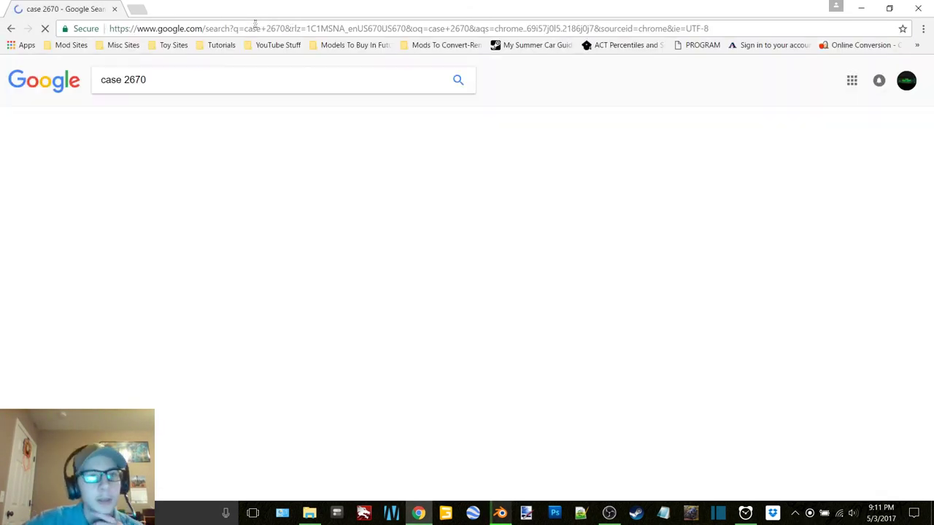
pyautogui.click(195, 115)
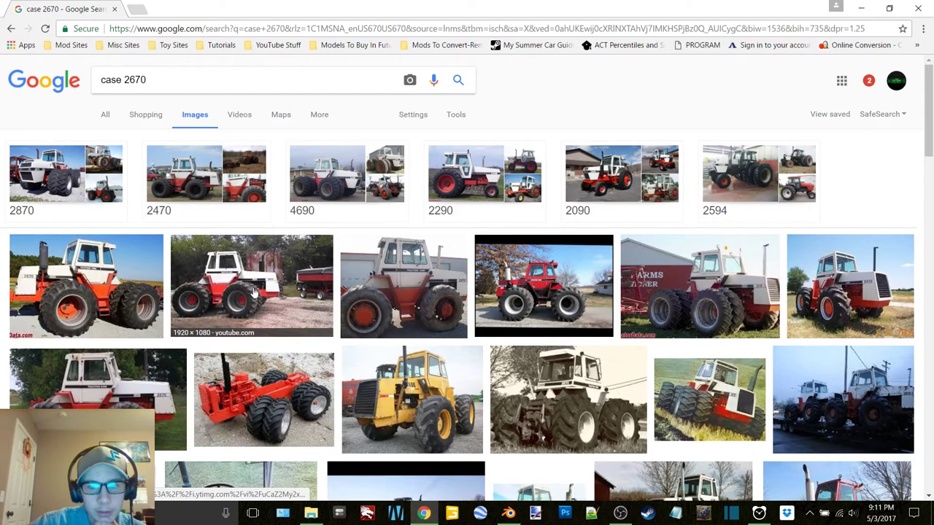
# Browse the tractor photos for reference, enlarge the rear view of the red 1979 Case 2670 and close it
pyautogui.scroll(-4, 253, 291)
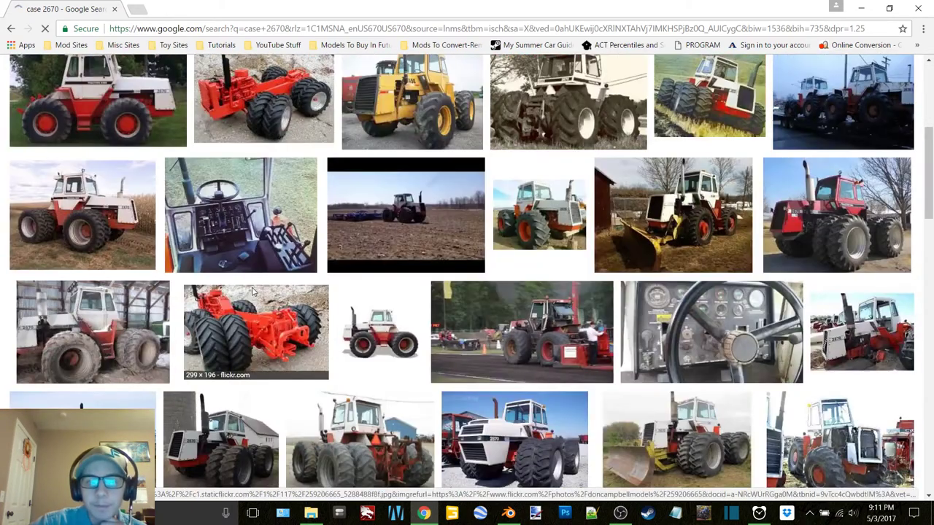
pyautogui.scroll(-3, 253, 291)
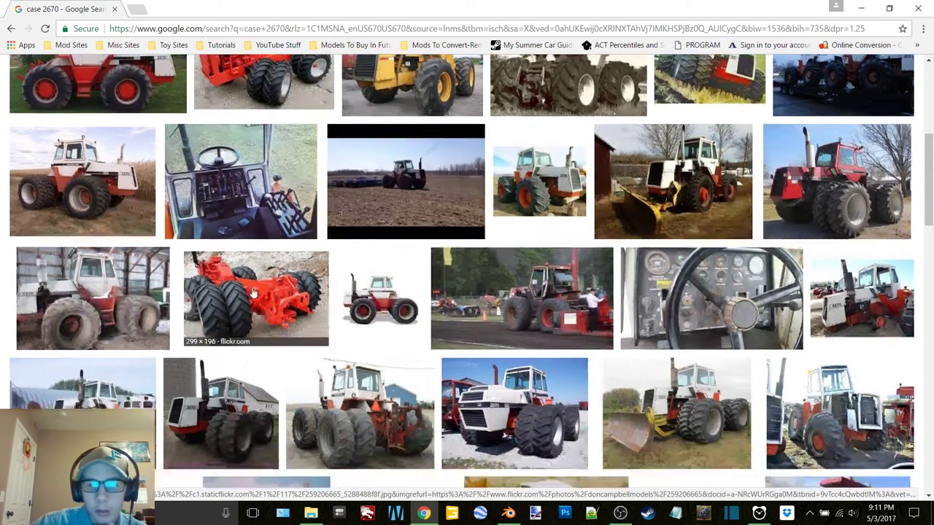
pyautogui.scroll(-3, 253, 292)
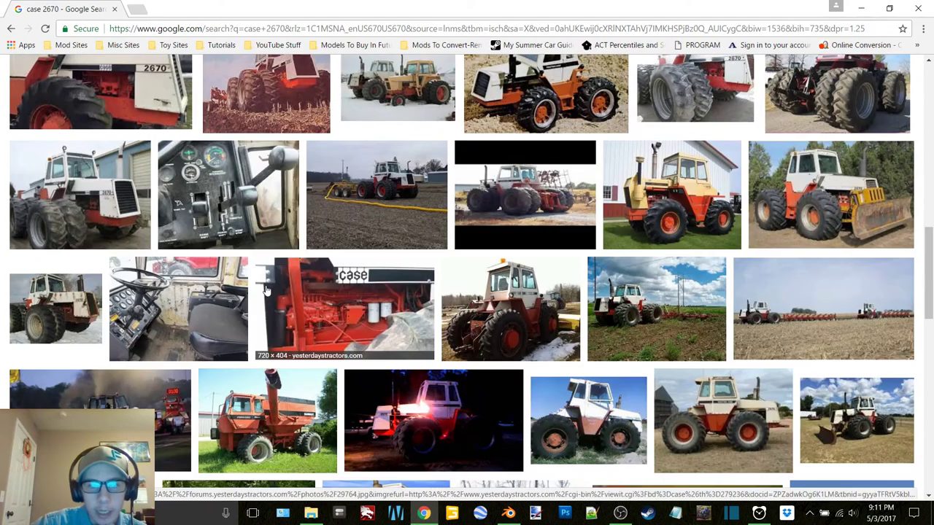
pyautogui.scroll(-3, 266, 290)
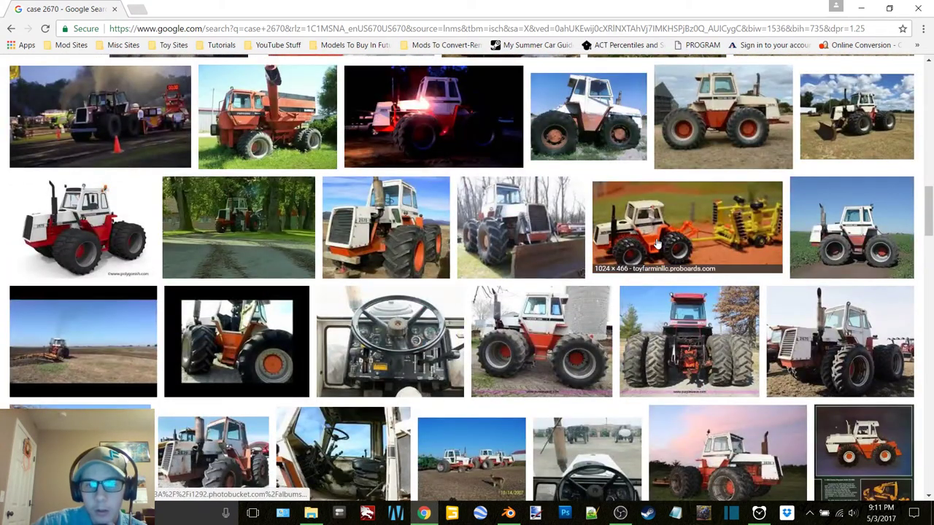
pyautogui.scroll(-2, 554, 265)
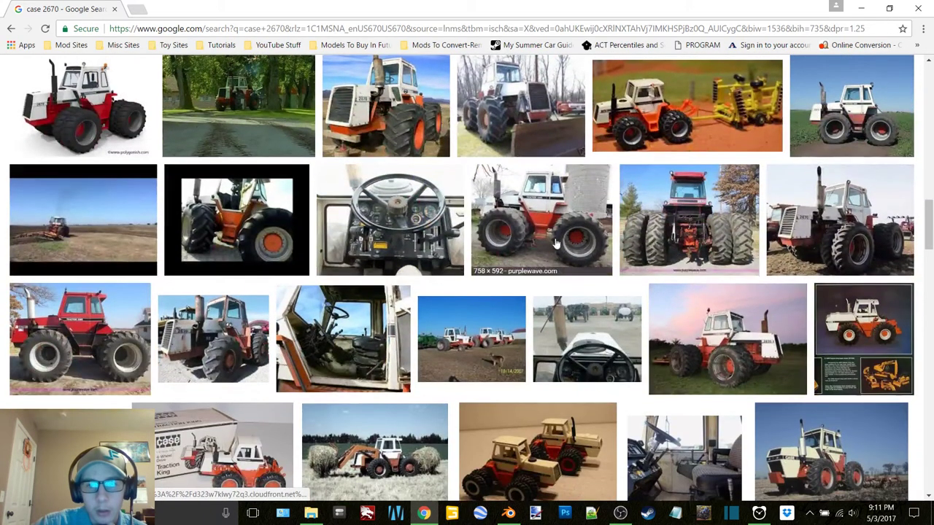
pyautogui.click(689, 223)
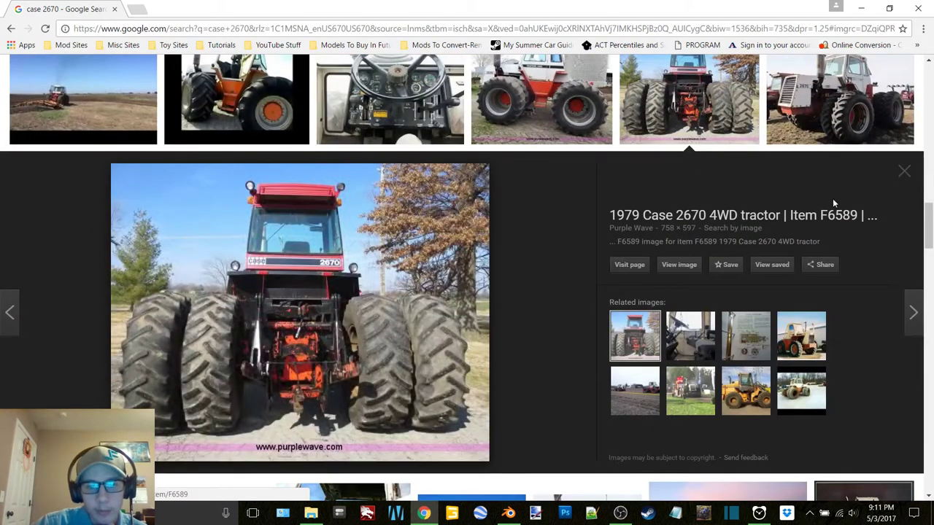
pyautogui.click(910, 174)
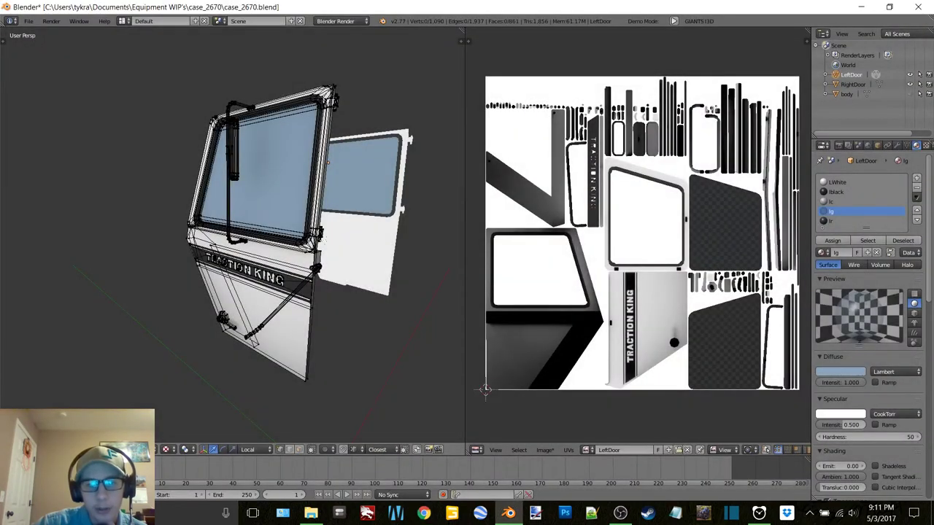
# Back in Blender, select the left door's whole mesh and save the baked image as LeftDoor.png in the Textures folder
pyautogui.moveTo(328, 162)
pyautogui.mouseDown(button='middle')
pyautogui.moveTo(321, 157)
pyautogui.moveTo(336, 152)
pyautogui.mouseUp(button='middle')
pyautogui.press('a')
pyautogui.press('Tab')
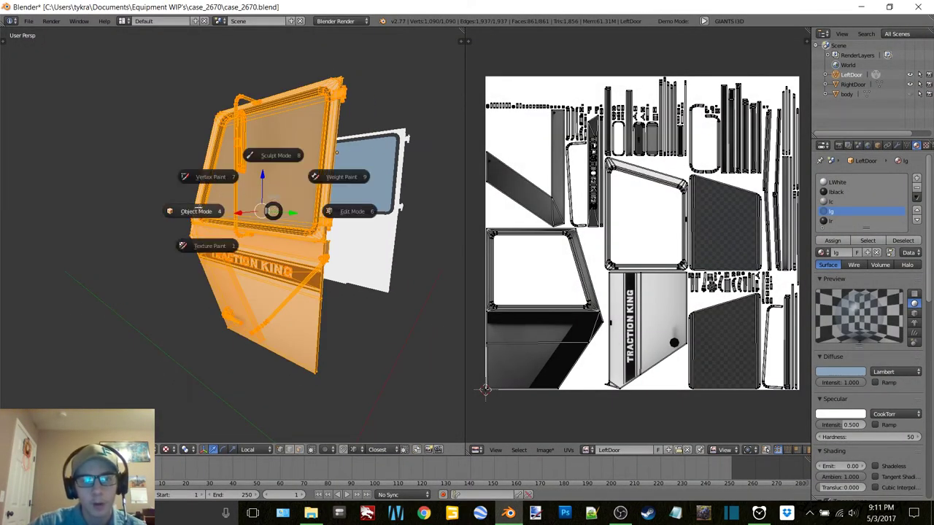
pyautogui.press('Escape')
pyautogui.click(544, 450)
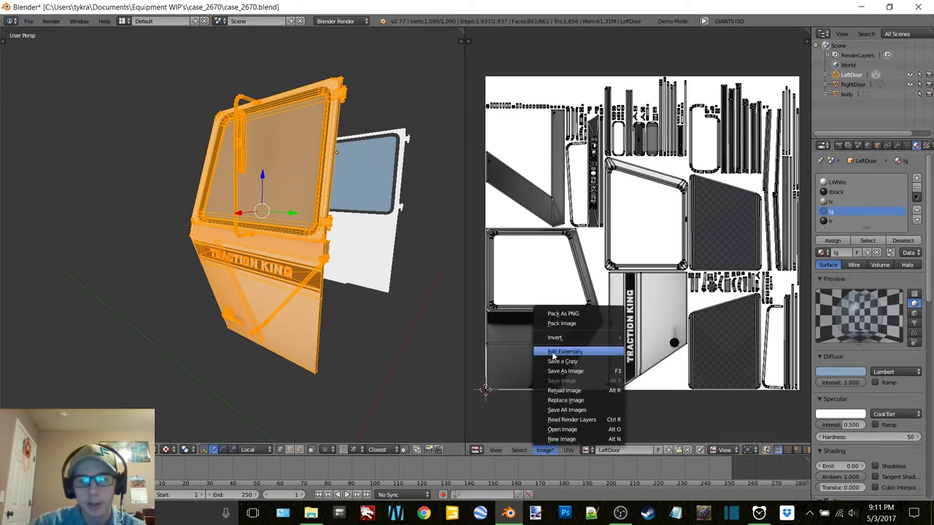
pyautogui.click(577, 371)
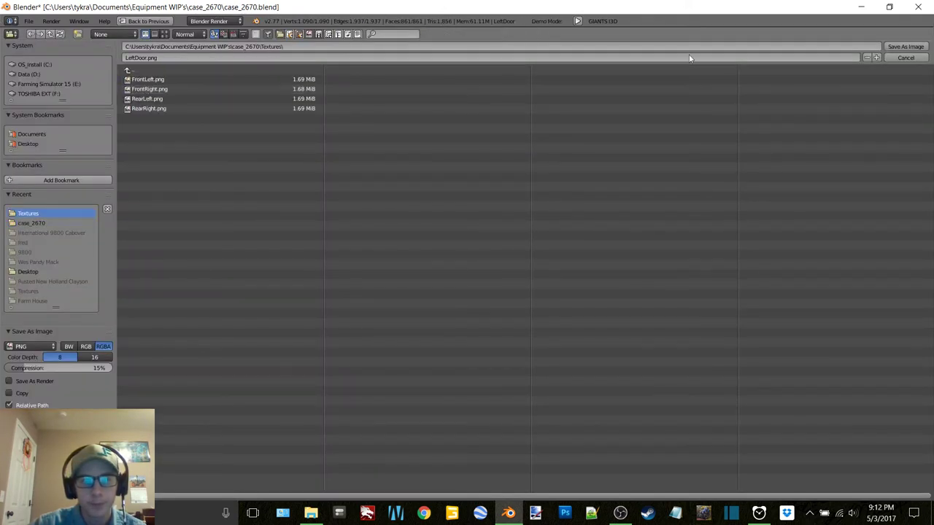
pyautogui.click(905, 46)
# Inspect the textured left door in Object Mode from another angle and return to Edit Mode
pyautogui.press('Tab')
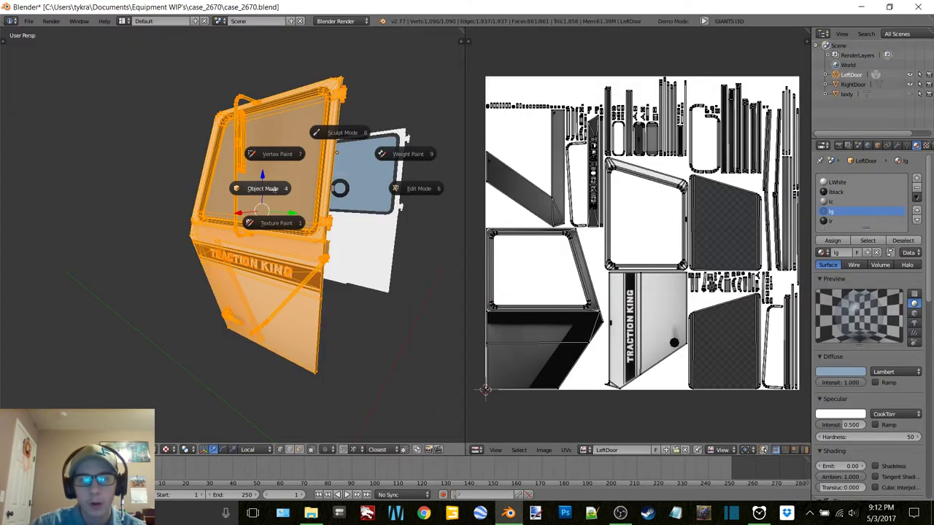
pyautogui.click(272, 189)
pyautogui.moveTo(274, 197); pyautogui.dragTo(274, 206, button='middle')
pyautogui.press('Tab')
pyautogui.click(343, 208)
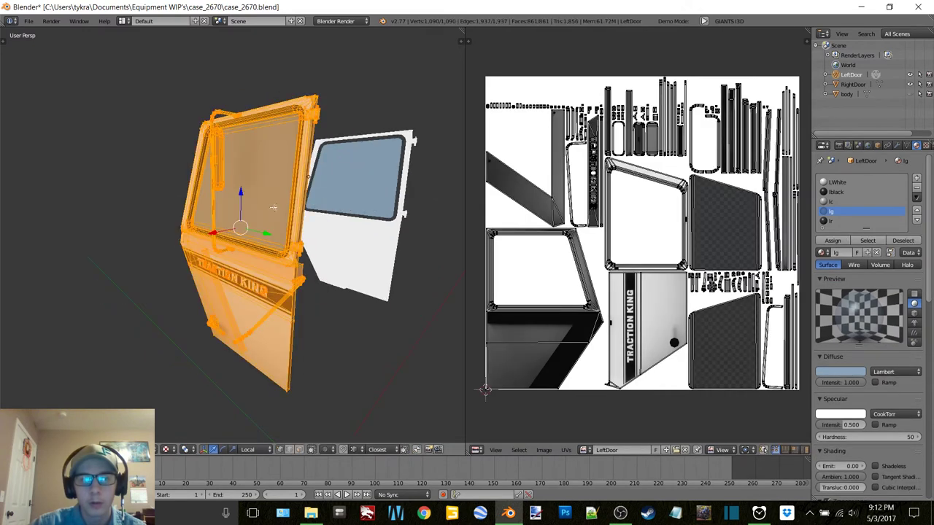
# Select only the left door's faces assigned to the lg material and separate them into their own object
pyautogui.press('a')
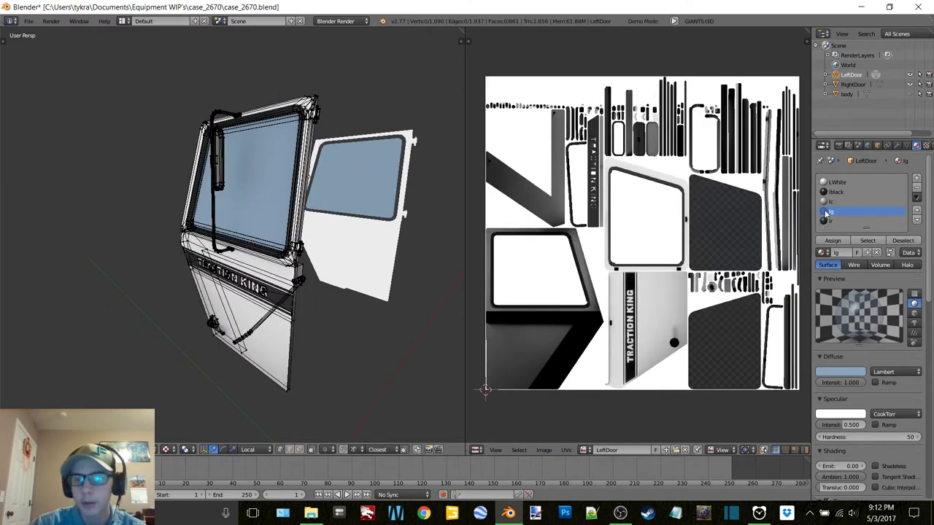
pyautogui.click(867, 241)
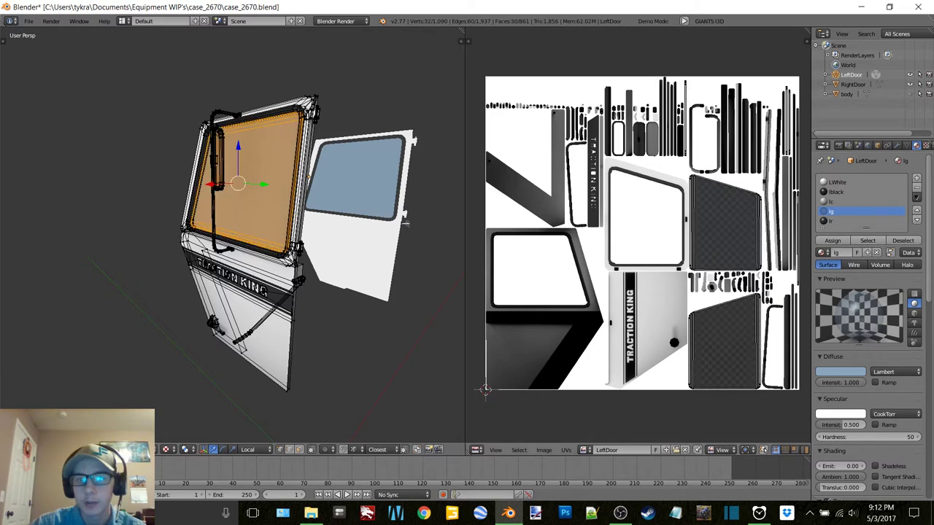
pyautogui.press('p')
pyautogui.click(272, 239)
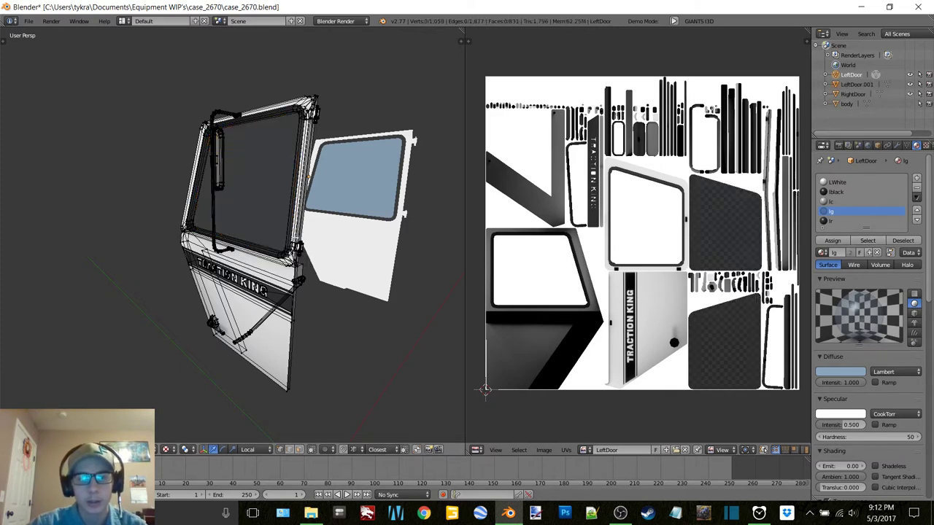
# Return to Object Mode, rename the separated window object LDWindow and parent it to LeftDoor
pyautogui.moveTo(310, 245); pyautogui.dragTo(315, 244, button='middle')
pyautogui.press('a')
pyautogui.press('Tab')
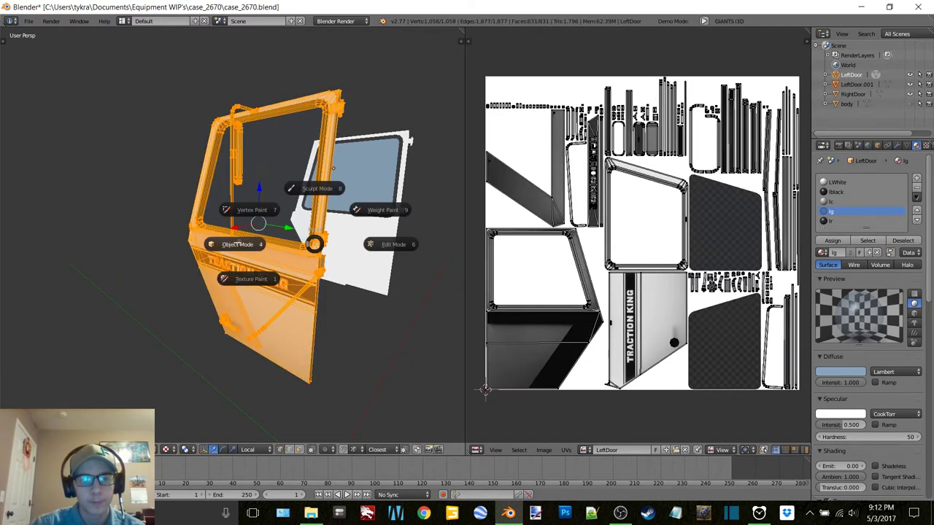
pyautogui.click(240, 244)
pyautogui.click(858, 84)
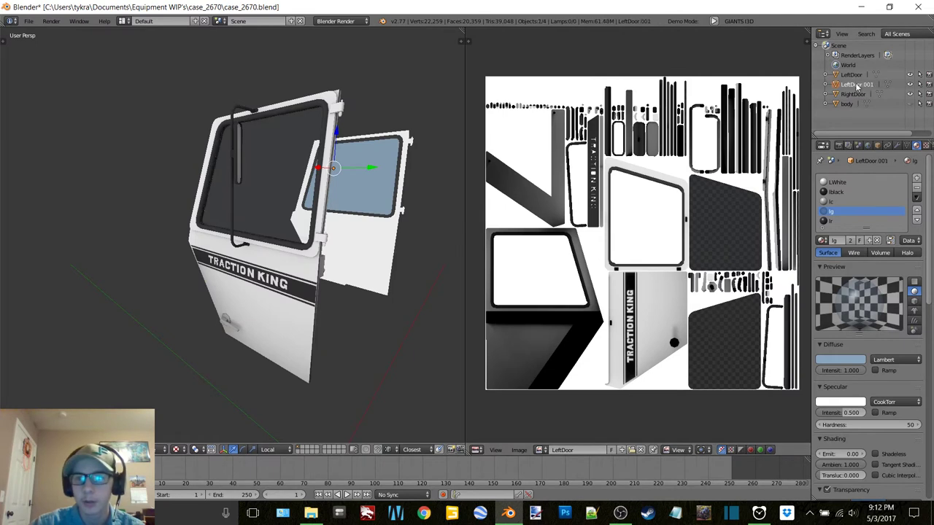
pyautogui.write('LDWindow')
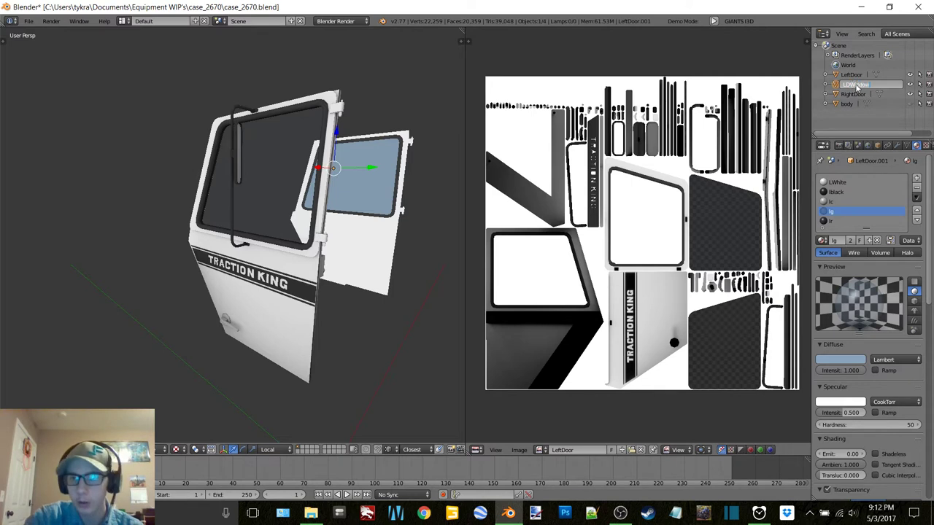
pyautogui.press('Return')
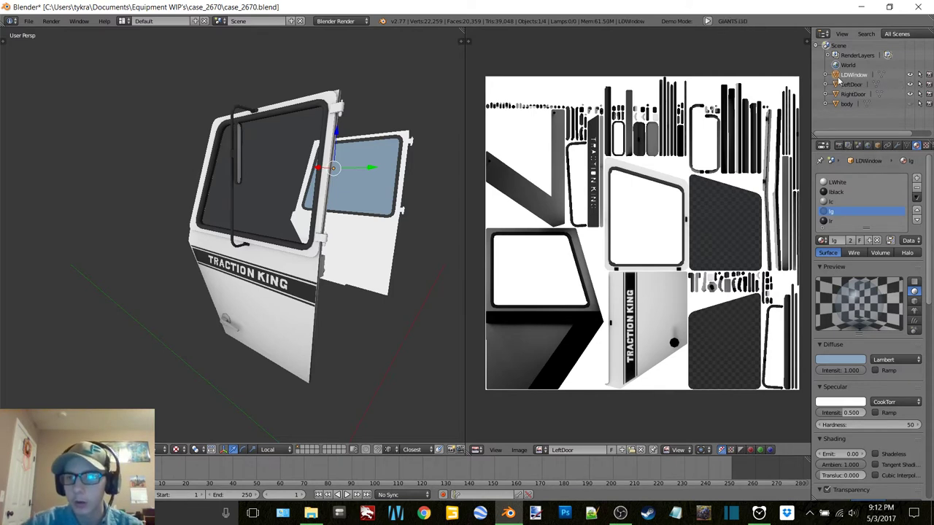
pyautogui.moveTo(847, 87)
pyautogui.mouseDown()
pyautogui.moveTo(839, 89)
pyautogui.moveTo(854, 93)
pyautogui.mouseUp()
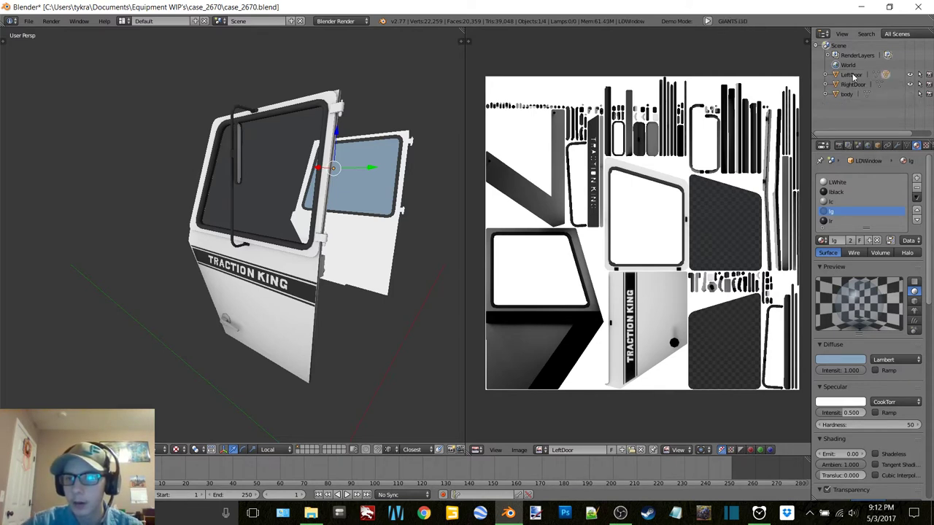
# Remove every material slot except lg from the LDWindow object
pyautogui.click(886, 74)
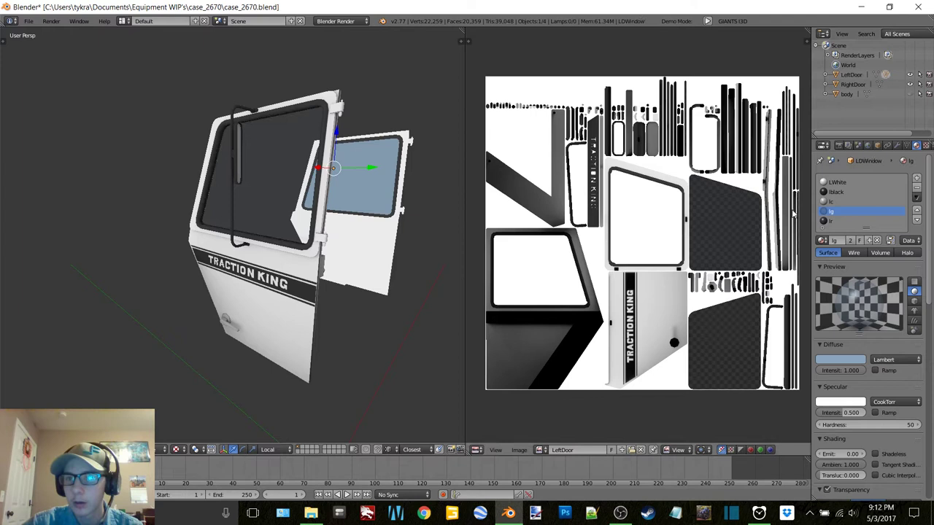
pyautogui.click(833, 219)
pyautogui.click(916, 188)
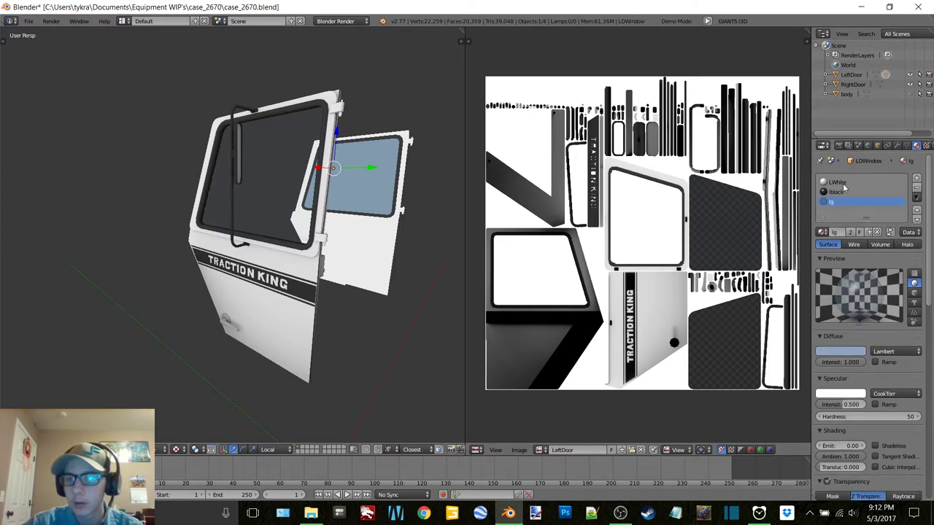
pyautogui.click(916, 189)
pyautogui.click(916, 190)
pyautogui.click(917, 190)
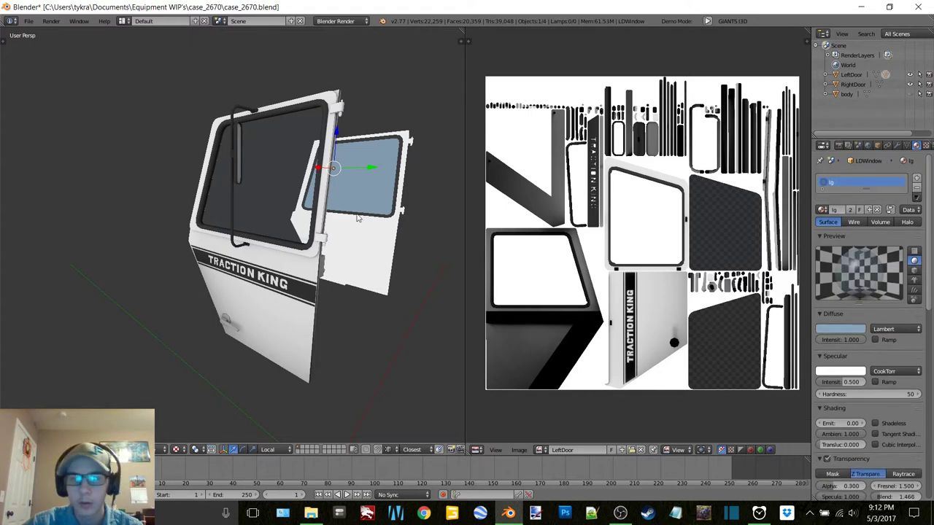
# Check the doors in a different viewport shading, return to Texture shading and select the LeftDoor object
pyautogui.press('z')
pyautogui.click(349, 265)
pyautogui.moveTo(349, 265)
pyautogui.mouseDown(button='middle')
pyautogui.moveTo(309, 202)
pyautogui.moveTo(301, 210)
pyautogui.moveTo(311, 208)
pyautogui.moveTo(316, 238)
pyautogui.moveTo(328, 243)
pyautogui.moveTo(314, 244)
pyautogui.moveTo(507, 206)
pyautogui.mouseUp(button='middle')
pyautogui.press('z')
pyautogui.click(304, 149)
pyautogui.rightClick(301, 213)
pyautogui.rightClick(316, 238)
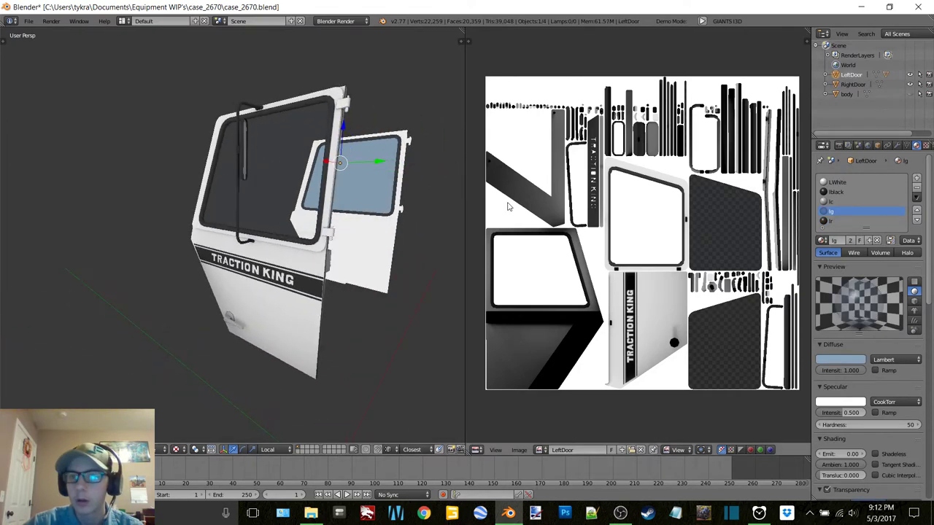
pyautogui.press('Tab')
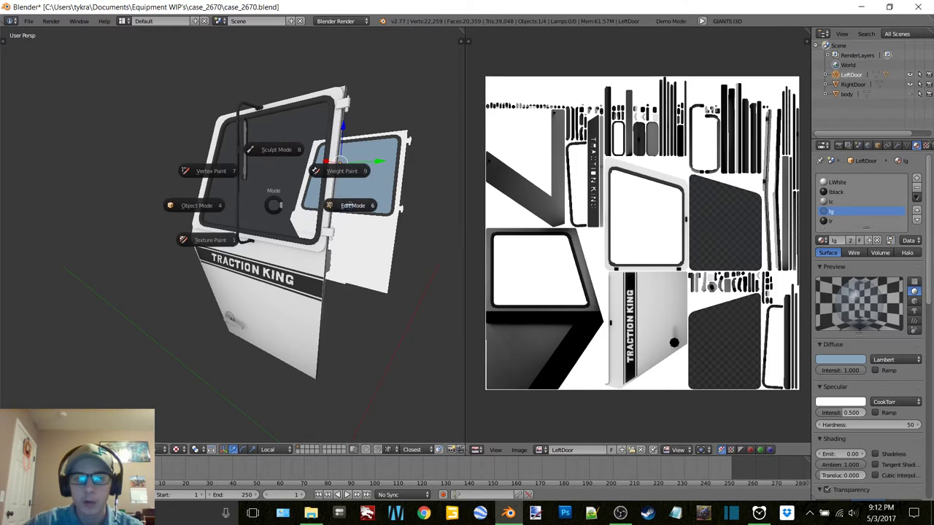
pyautogui.click(344, 203)
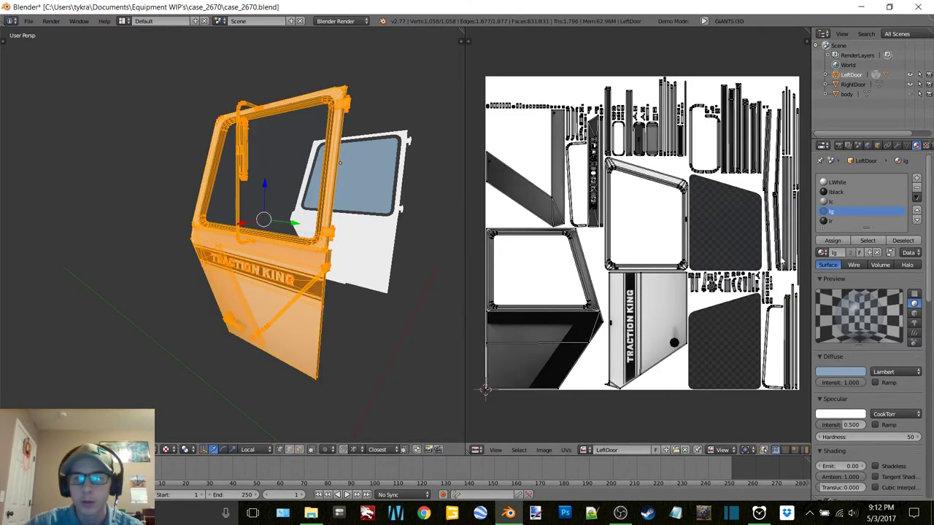
pyautogui.click(917, 191)
pyautogui.press('Tab')
pyautogui.click(303, 203)
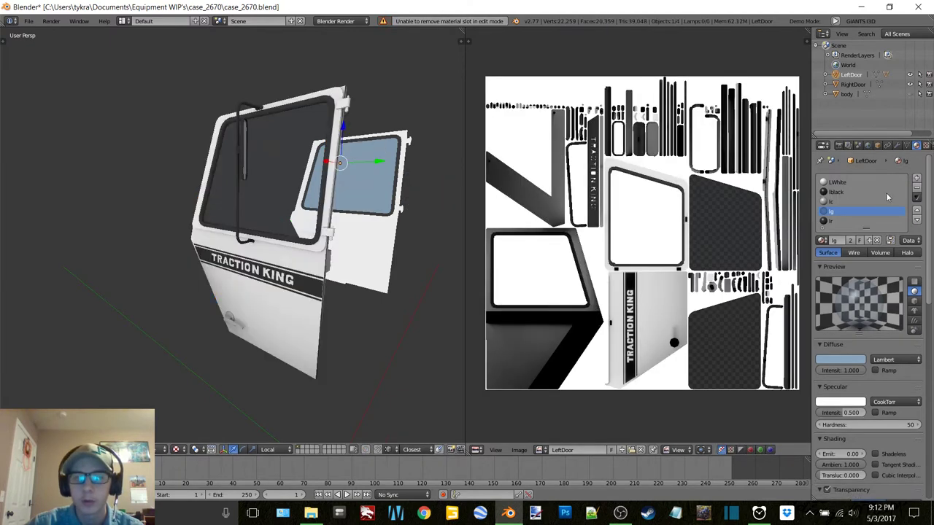
# Remove all material slots from the LeftDoor object
pyautogui.click(917, 189)
pyautogui.click(916, 189)
pyautogui.click(917, 190)
pyautogui.click(917, 189)
pyautogui.click(917, 190)
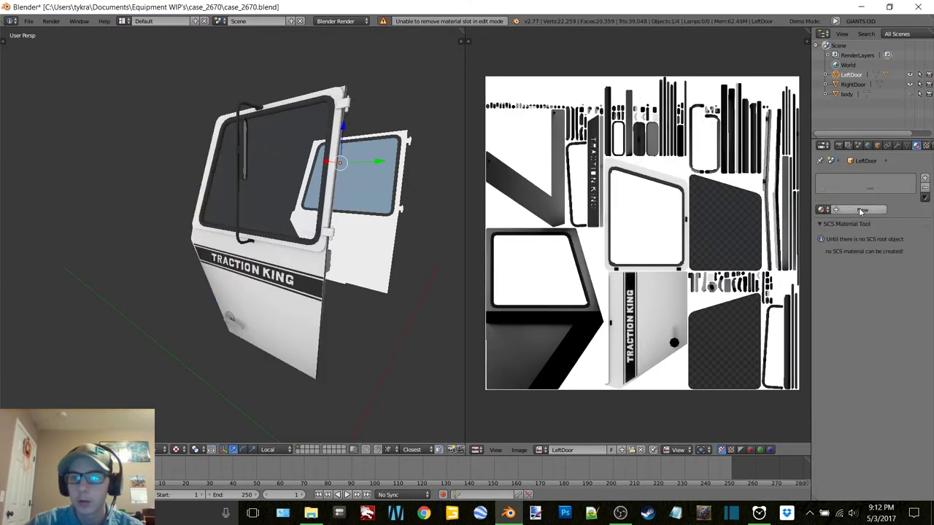
# Add a new material to the LeftDoor object and name it LeftDoor
pyautogui.click(862, 210)
pyautogui.doubleClick(840, 184)
pyautogui.write('Le')
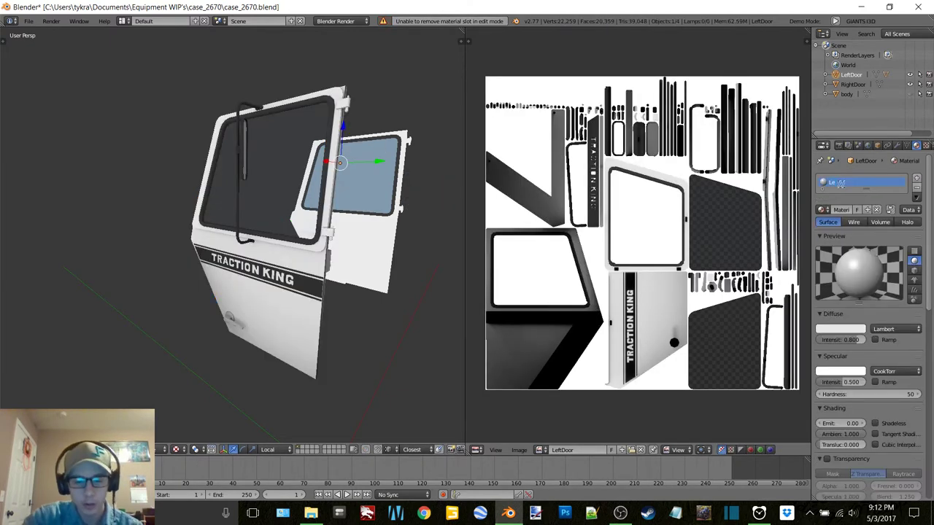
pyautogui.write('ftDoor')
pyautogui.press('Return')
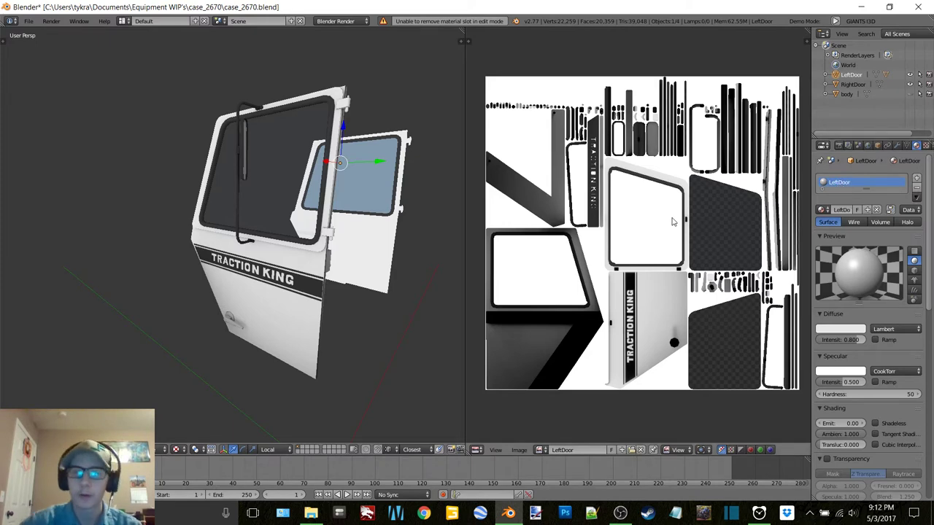
# In Edit Mode, add a texture to the LeftDoor material, load LeftDoor.png from the Textures folder and return to Object Mode
pyautogui.press('Tab')
pyautogui.click(363, 233)
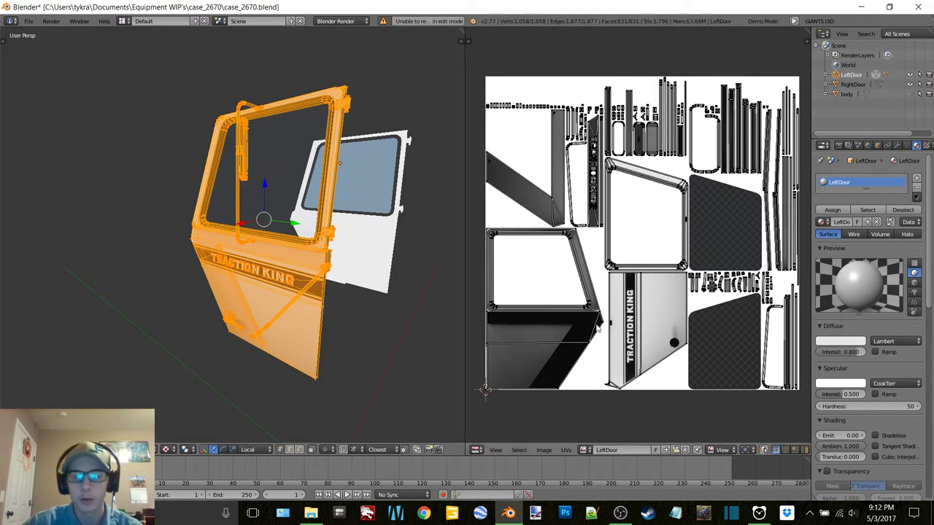
pyautogui.click(926, 146)
pyautogui.click(884, 252)
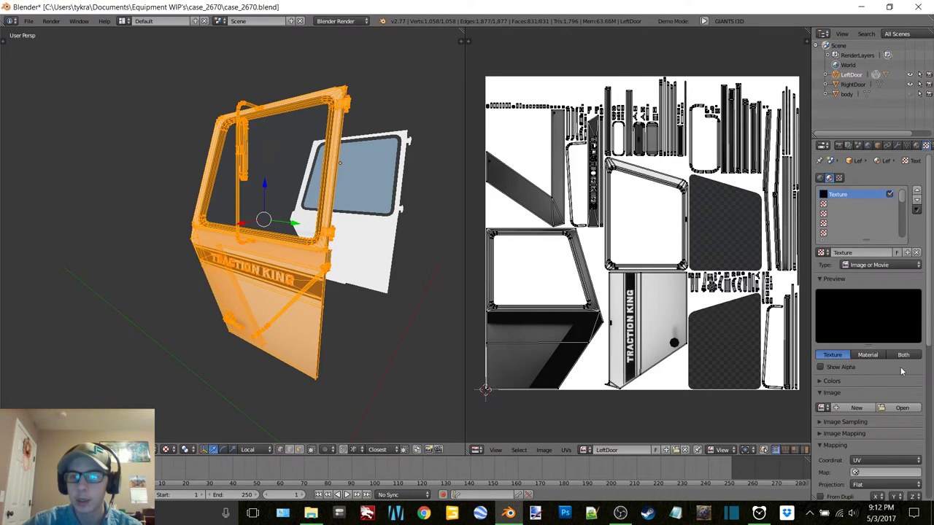
pyautogui.click(898, 409)
pyautogui.click(140, 90)
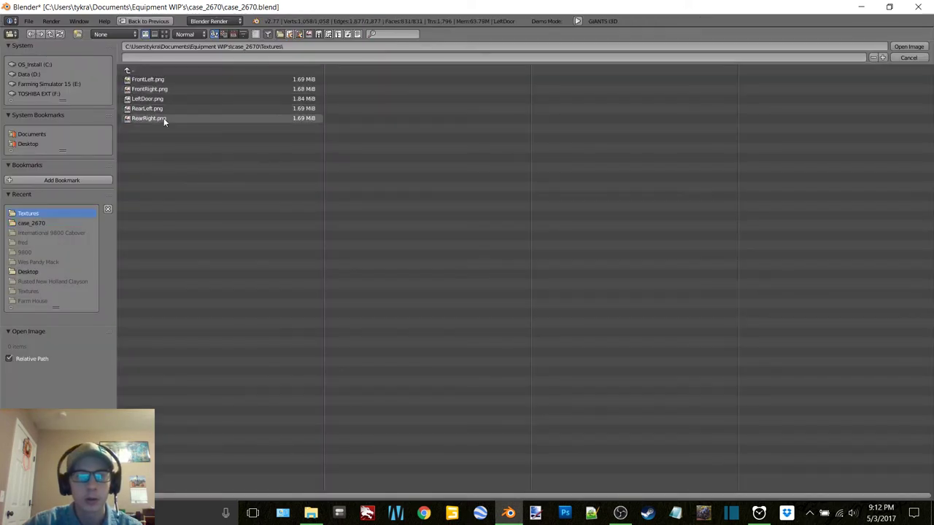
pyautogui.click(152, 103)
pyautogui.click(152, 103)
pyautogui.press('Tab')
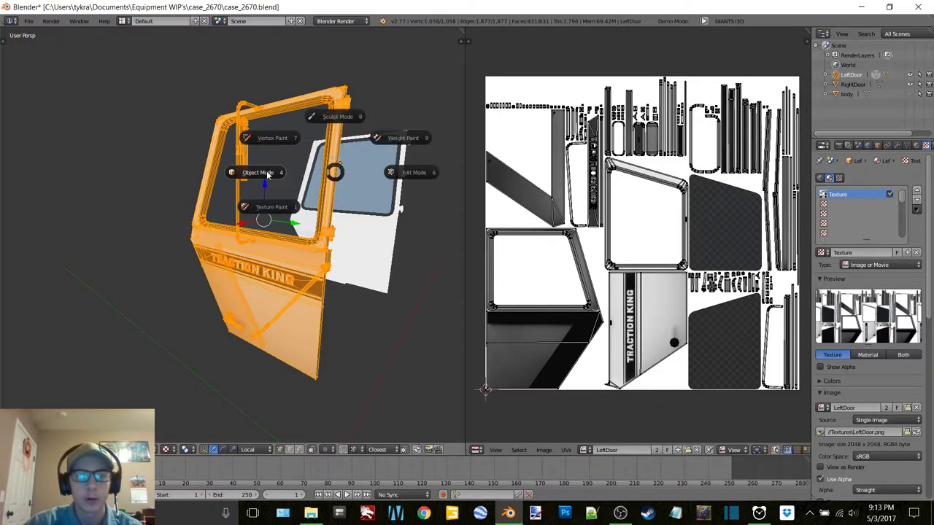
pyautogui.click(267, 175)
# Select the LDWindow object and add a texture with LeftDoor.png to its lg material in Edit Mode, finishing in Object Mode
pyautogui.rightClick(267, 175)
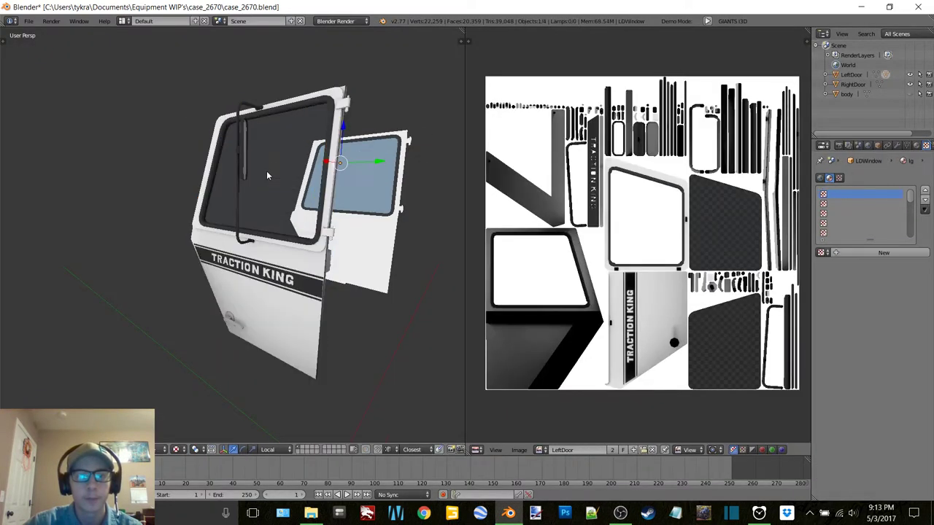
pyautogui.click(917, 146)
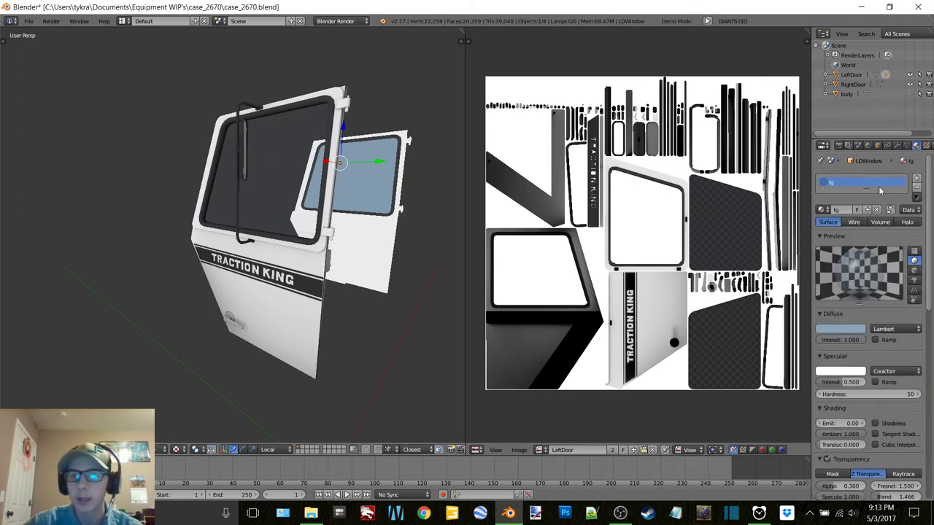
pyautogui.press('Tab')
pyautogui.click(353, 194)
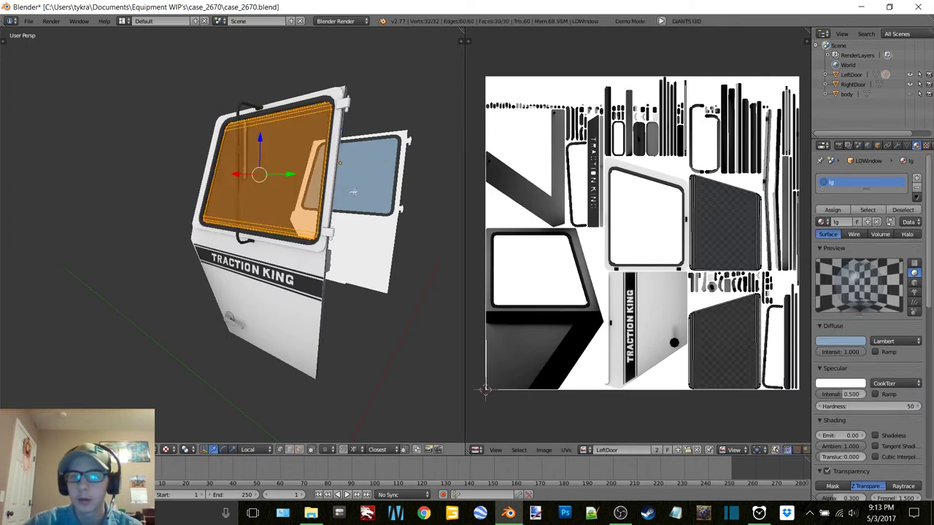
pyautogui.click(926, 147)
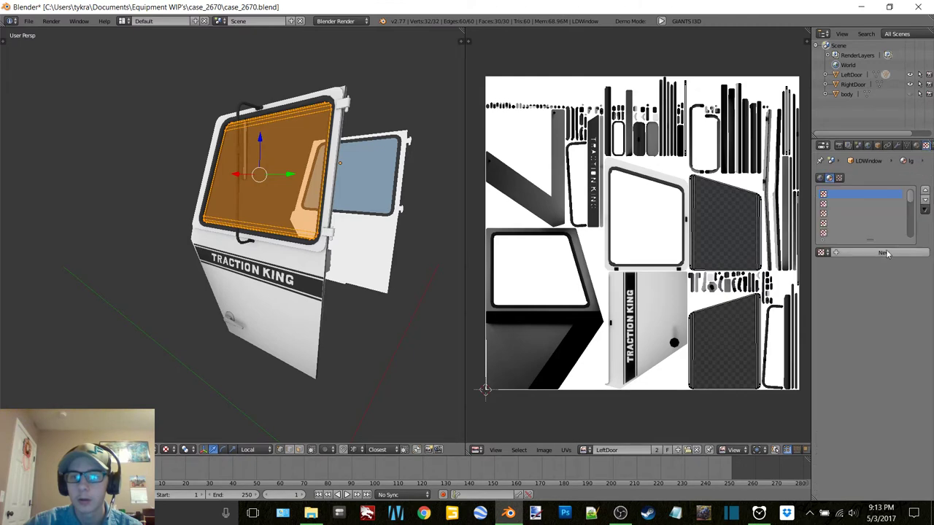
pyautogui.click(888, 253)
pyautogui.click(903, 408)
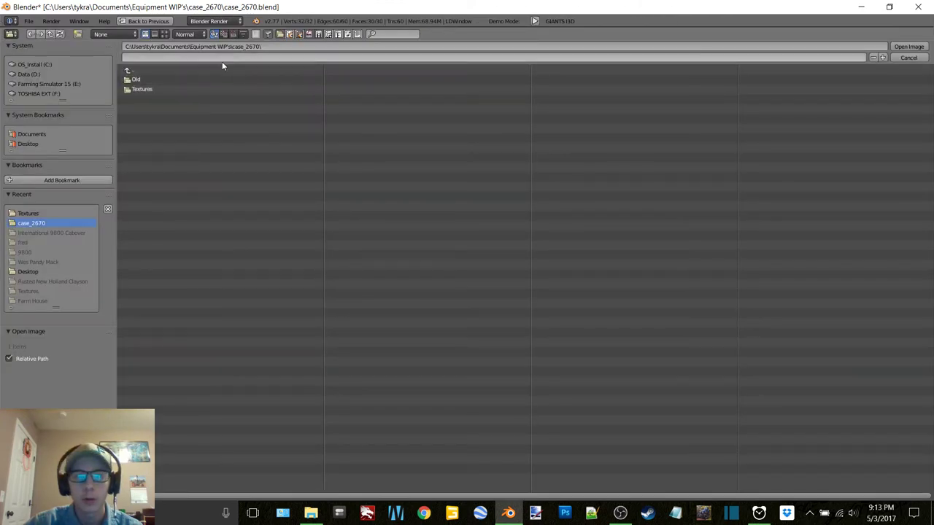
pyautogui.click(164, 90)
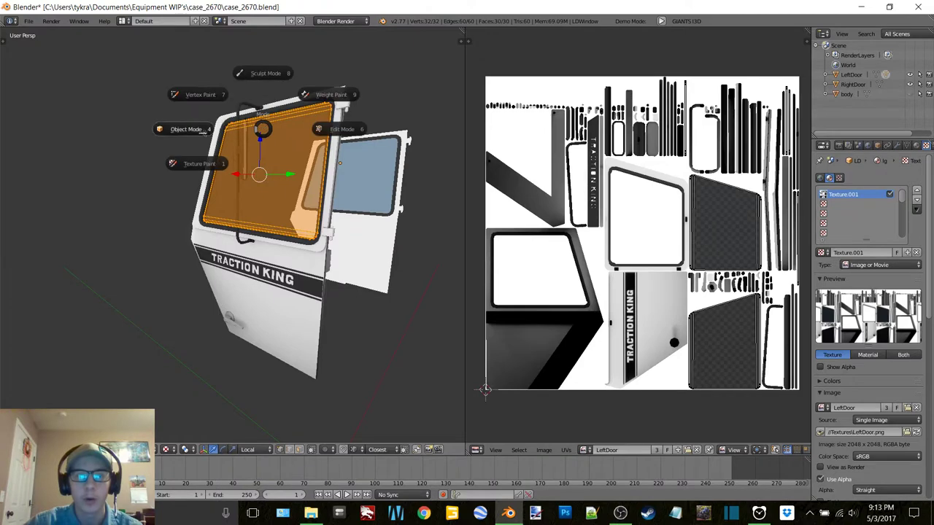
pyautogui.click(199, 130)
# Show the body temporarily to examine the textured left door and its window in place on the tractor
pyautogui.moveTo(321, 170)
pyautogui.mouseDown(button='middle')
pyautogui.moveTo(253, 165)
pyautogui.moveTo(430, 179)
pyautogui.moveTo(4, 183)
pyautogui.moveTo(323, 172)
pyautogui.moveTo(265, 168)
pyautogui.moveTo(346, 180)
pyautogui.moveTo(321, 169)
pyautogui.mouseUp(button='middle')
pyautogui.click(910, 95)
pyautogui.moveTo(401, 180); pyautogui.dragTo(296, 185, button='middle')
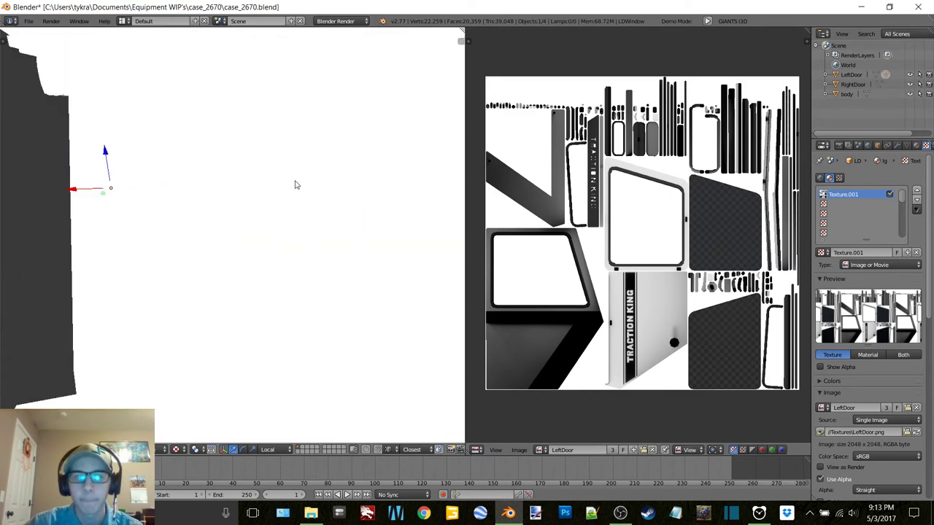
pyautogui.scroll(5, 295, 183)
pyautogui.moveTo(356, 155)
pyautogui.mouseDown(button='middle')
pyautogui.moveTo(259, 167)
pyautogui.moveTo(368, 155)
pyautogui.mouseUp(button='middle')
pyautogui.scroll(-5, 366, 152)
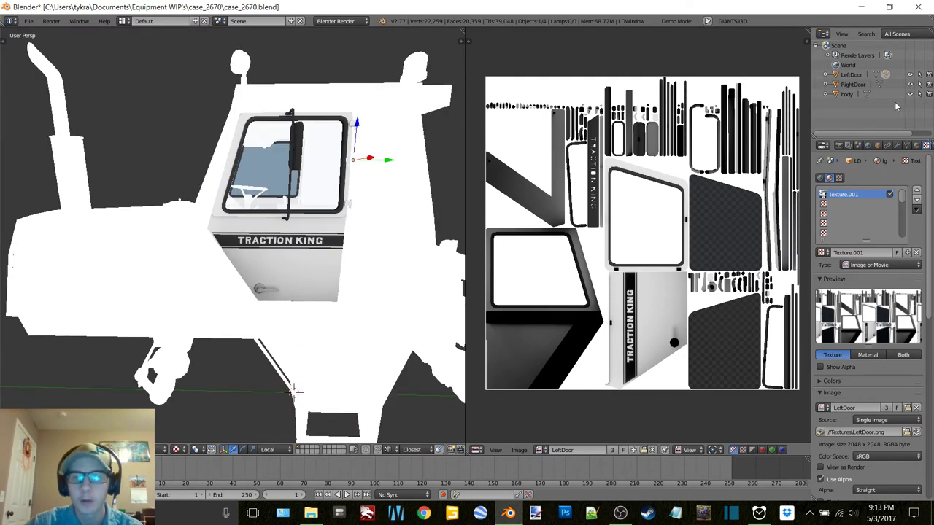
pyautogui.click(910, 93)
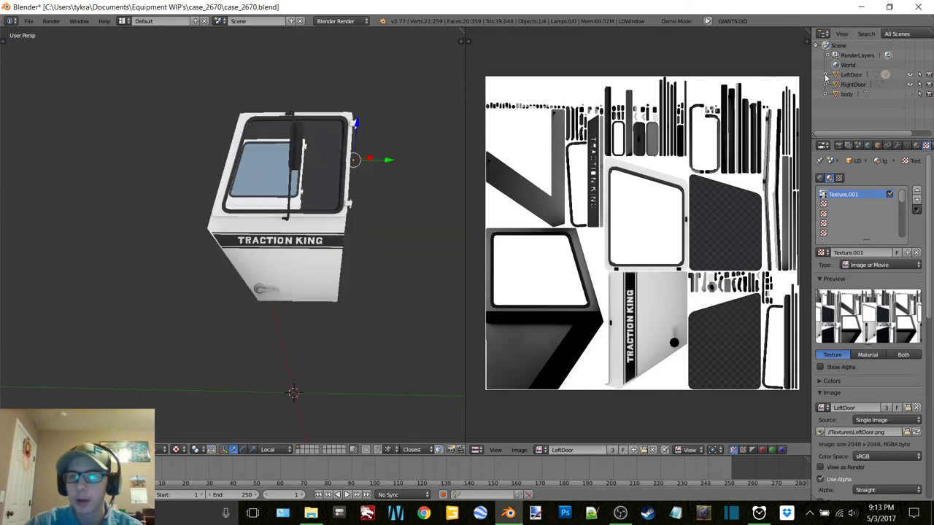
# Hide LeftDoor with its LDWindow child and RightDoor, and show the body object
pyautogui.click(909, 75)
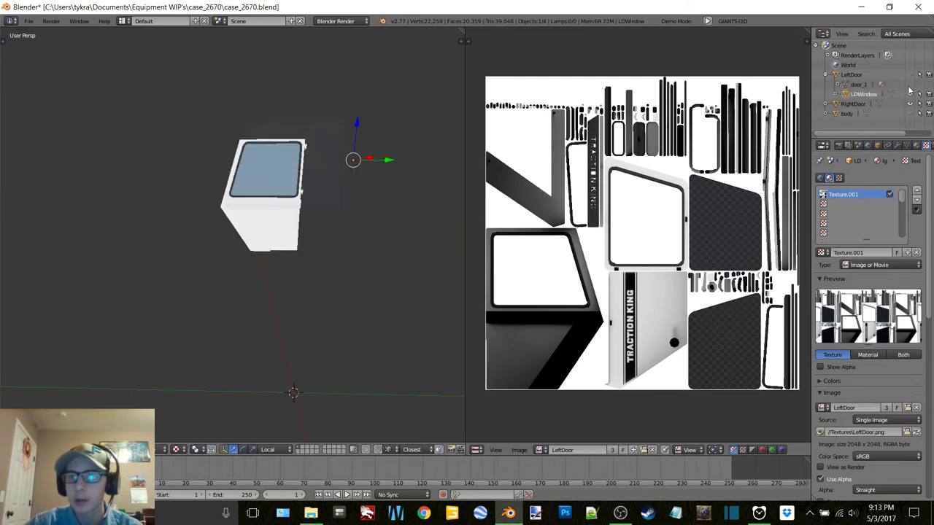
pyautogui.click(852, 85)
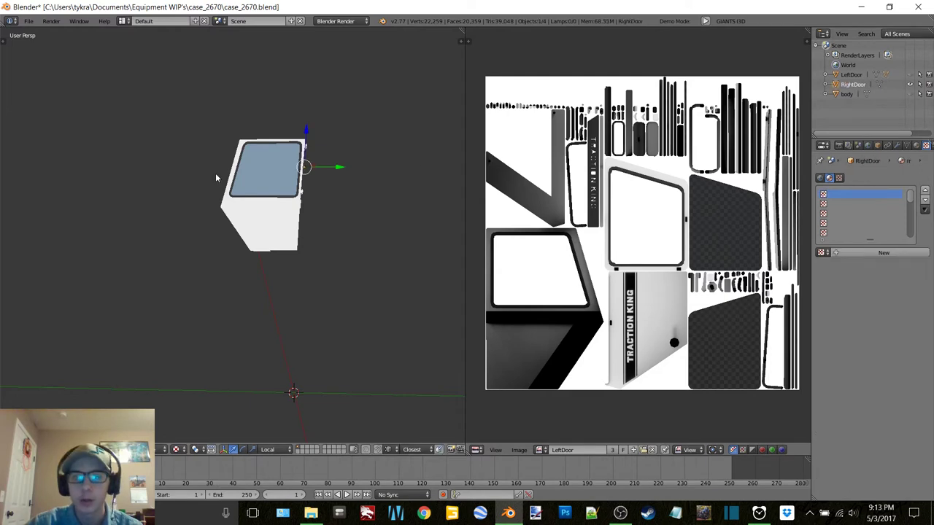
pyautogui.moveTo(216, 178); pyautogui.dragTo(354, 182, button='middle')
pyautogui.keyDown('shift'); pyautogui.moveTo(186, 179); pyautogui.dragTo(317, 212, button='middle'); pyautogui.keyUp('shift')
pyautogui.scroll(3, 316, 212)
pyautogui.keyDown('shift'); pyautogui.moveTo(387, 202); pyautogui.dragTo(321, 175, button='middle'); pyautogui.keyUp('shift')
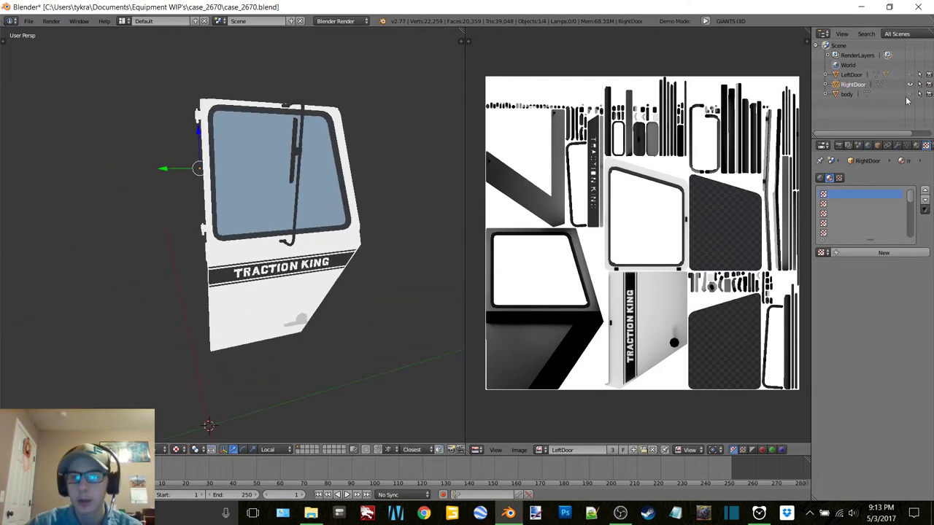
pyautogui.click(910, 85)
pyautogui.click(911, 94)
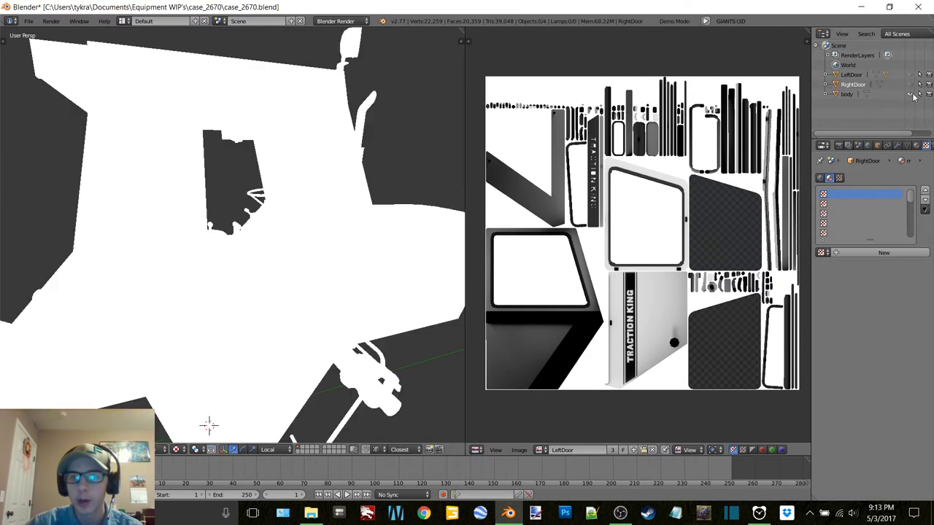
# Select the body in Solid shading and merge the image editor area into the 3D view
pyautogui.click(294, 251)
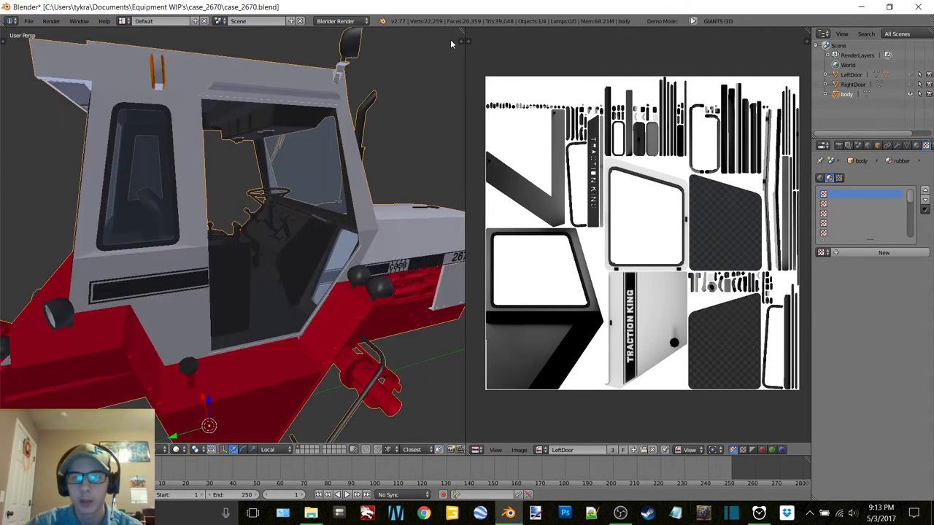
pyautogui.moveTo(461, 30); pyautogui.dragTo(503, 66)
pyautogui.scroll(-5, 444, 225)
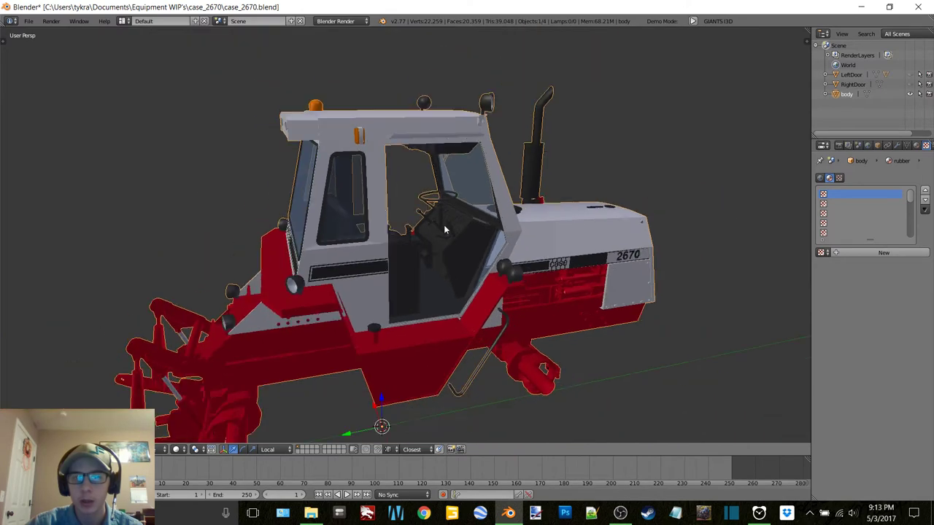
pyautogui.moveTo(367, 206); pyautogui.dragTo(389, 196, button='middle')
pyautogui.scroll(-3, 437, 211)
# In Edit Mode with wireframe display, select the faces of the upper lift arm and link on one side of the rear hitch
pyautogui.click(469, 197)
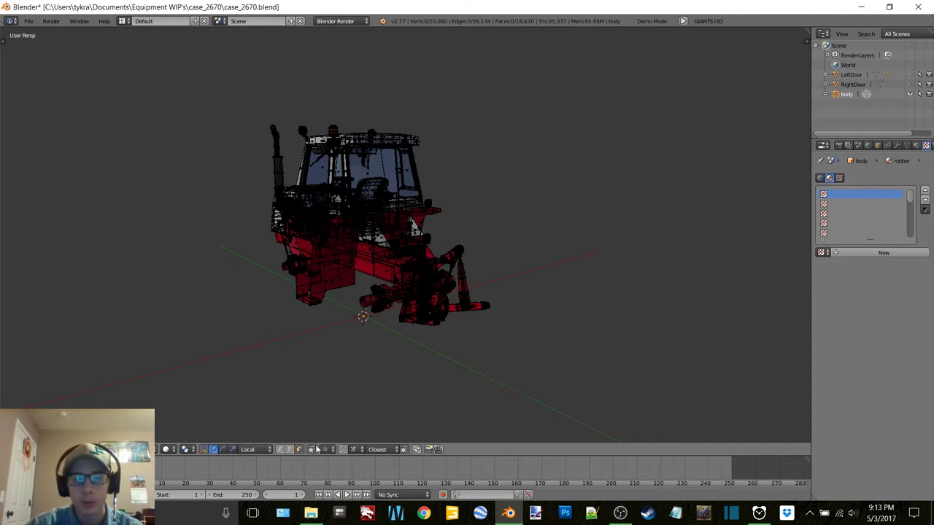
pyautogui.scroll(10, 340, 307)
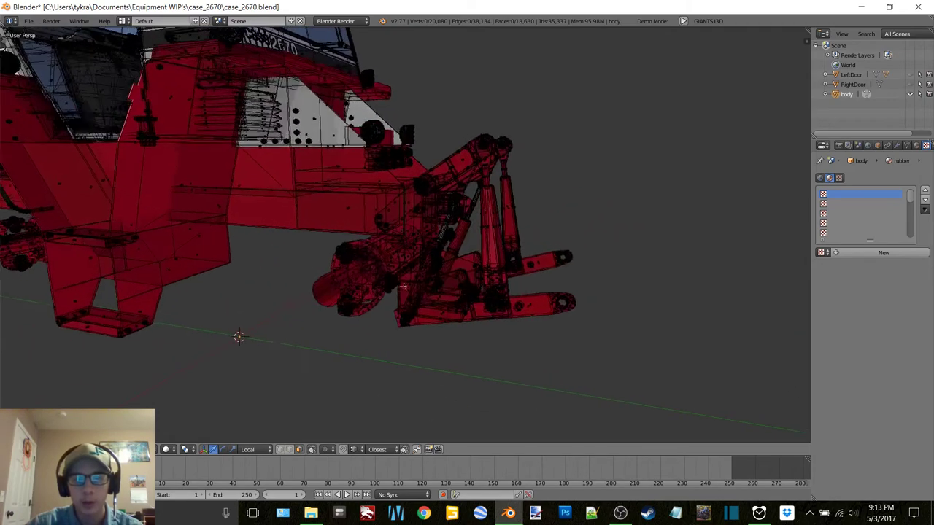
pyautogui.scroll(10, 402, 286)
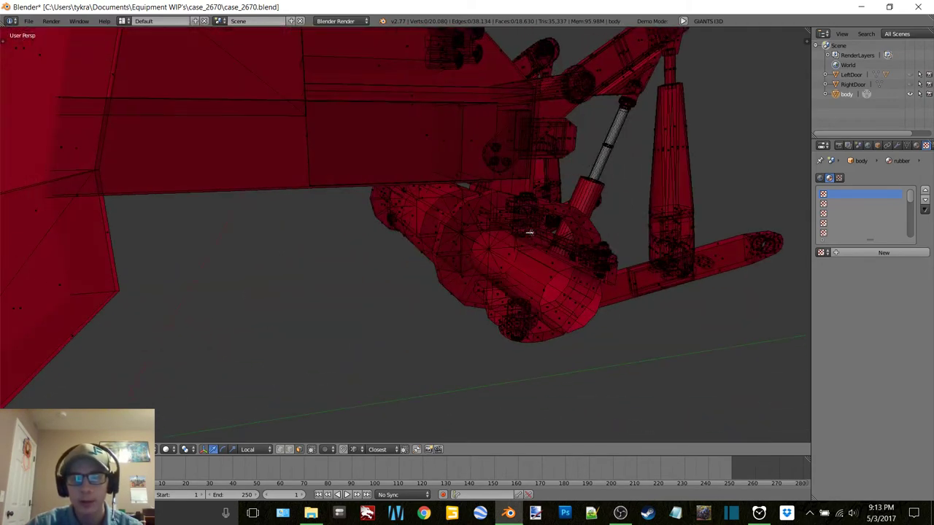
pyautogui.moveTo(530, 233)
pyautogui.mouseDown(button='middle')
pyautogui.moveTo(417, 237)
pyautogui.moveTo(429, 260)
pyautogui.moveTo(399, 267)
pyautogui.moveTo(446, 242)
pyautogui.moveTo(438, 234)
pyautogui.moveTo(480, 201)
pyautogui.mouseUp(button='middle')
pyautogui.click(498, 241)
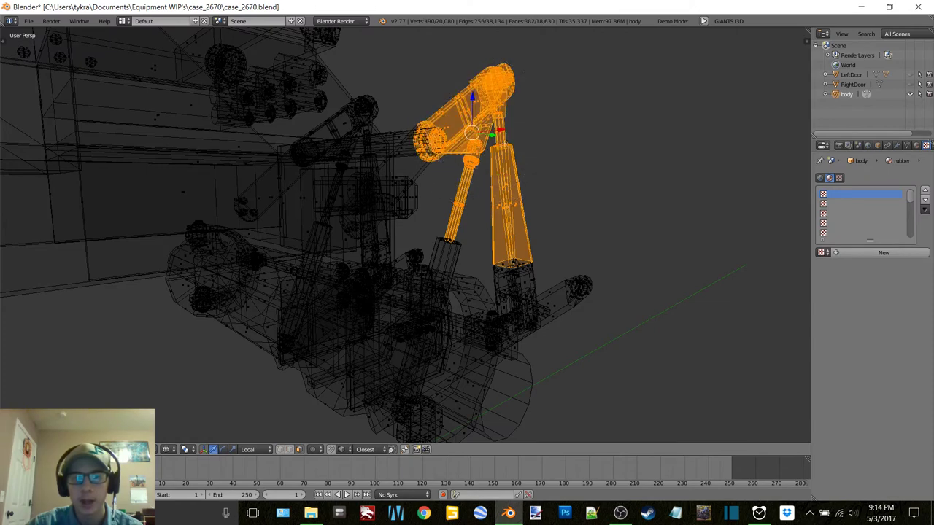
# Extend the selection with Circle Select to the lift link's lower end, the hydraulic cylinder and the lower arm of the same hitch side
pyautogui.moveTo(474, 116); pyautogui.dragTo(471, 114, button='middle')
pyautogui.press('c')
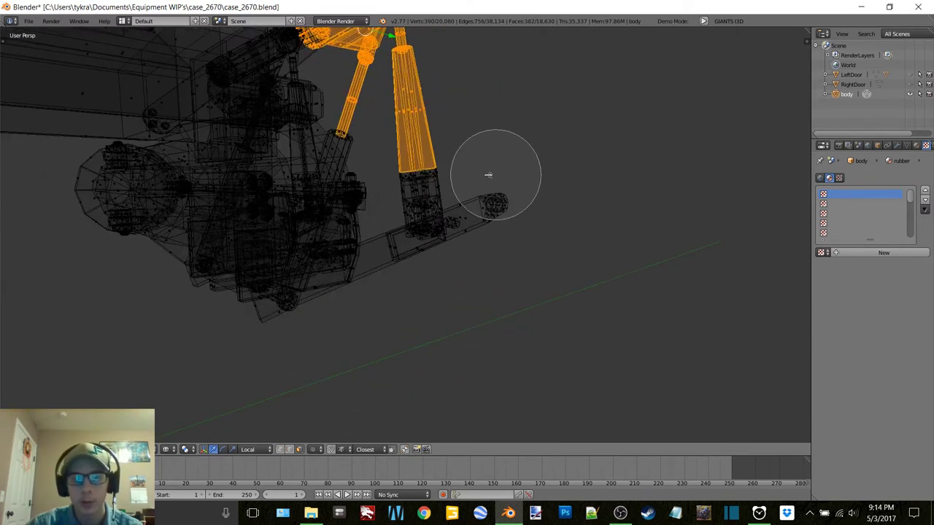
pyautogui.moveTo(486, 173); pyautogui.dragTo(431, 191)
pyautogui.moveTo(421, 232); pyautogui.dragTo(513, 196)
pyautogui.press('Escape')
pyautogui.moveTo(440, 173)
pyautogui.mouseDown(button='middle')
pyautogui.moveTo(431, 150)
pyautogui.moveTo(511, 153)
pyautogui.moveTo(416, 181)
pyautogui.moveTo(443, 202)
pyautogui.moveTo(469, 158)
pyautogui.moveTo(440, 207)
pyautogui.moveTo(462, 159)
pyautogui.moveTo(571, 193)
pyautogui.mouseUp(button='middle')
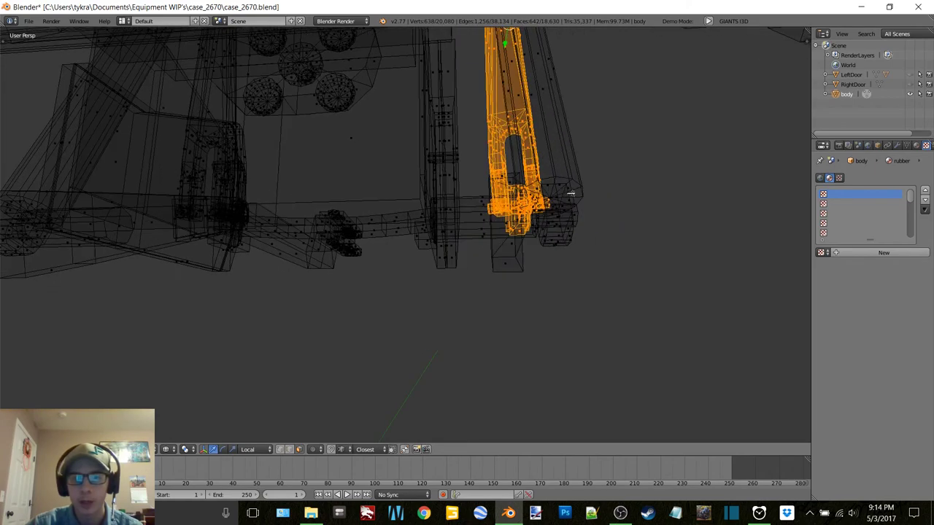
pyautogui.moveTo(551, 184)
pyautogui.mouseDown()
pyautogui.moveTo(508, 124)
pyautogui.moveTo(532, 84)
pyautogui.mouseUp()
pyautogui.rightClick(532, 84)
pyautogui.moveTo(533, 86)
pyautogui.mouseDown(button='middle')
pyautogui.moveTo(542, 151)
pyautogui.moveTo(372, 183)
pyautogui.moveTo(409, 160)
pyautogui.mouseUp(button='middle')
pyautogui.scroll(1, 380, 158)
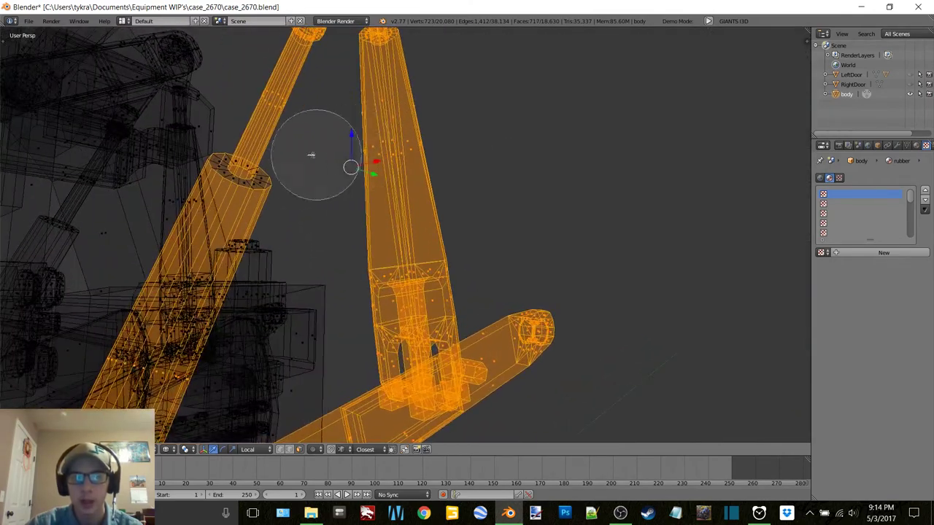
# Try separating the selected hitch parts from the body into their own object, and undo the separation
pyautogui.moveTo(262, 160); pyautogui.dragTo(354, 195, button='middle')
pyautogui.click(202, 172)
pyautogui.hotkey('ctrl', 'z')
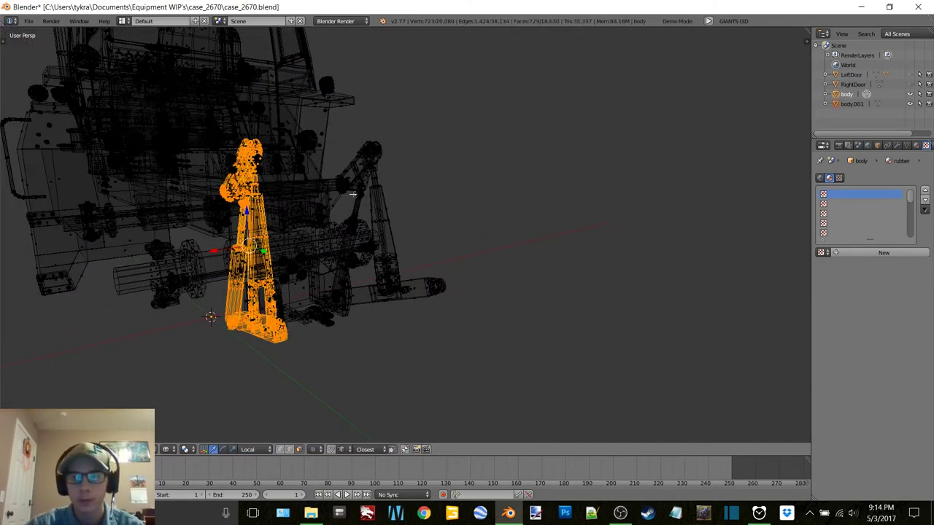
# Refine the selection of the rear hitch side with Circle Select and delete its vertices from the body mesh
pyautogui.moveTo(353, 195); pyautogui.dragTo(440, 171, button='middle')
pyautogui.keyDown('shift'); pyautogui.moveTo(350, 217); pyautogui.dragTo(572, 191, button='middle'); pyautogui.keyUp('shift')
pyautogui.moveTo(555, 212); pyautogui.dragTo(555, 150)
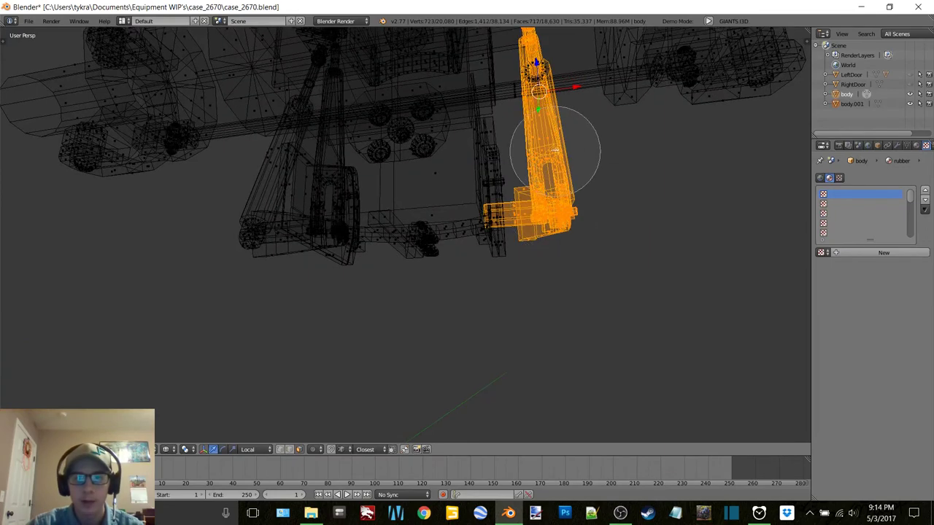
pyautogui.moveTo(568, 167); pyautogui.dragTo(545, 211, button='middle')
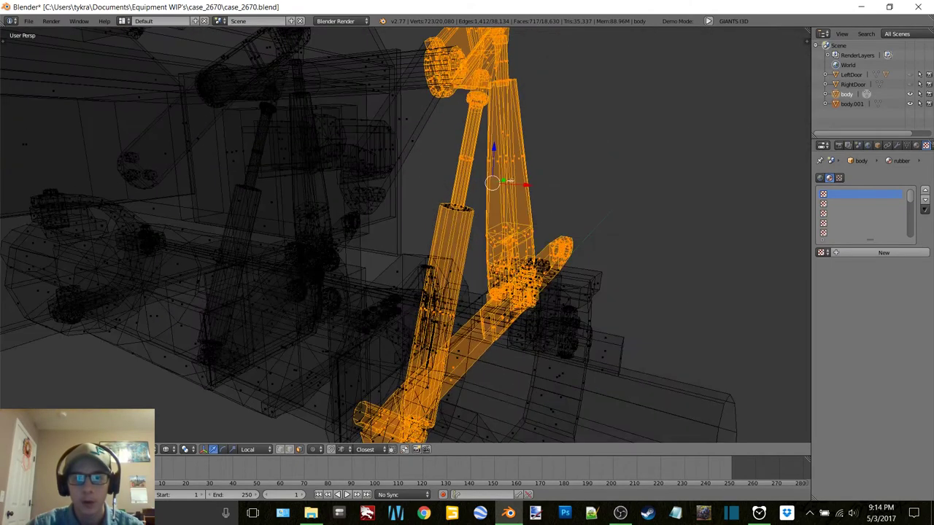
pyautogui.press('x')
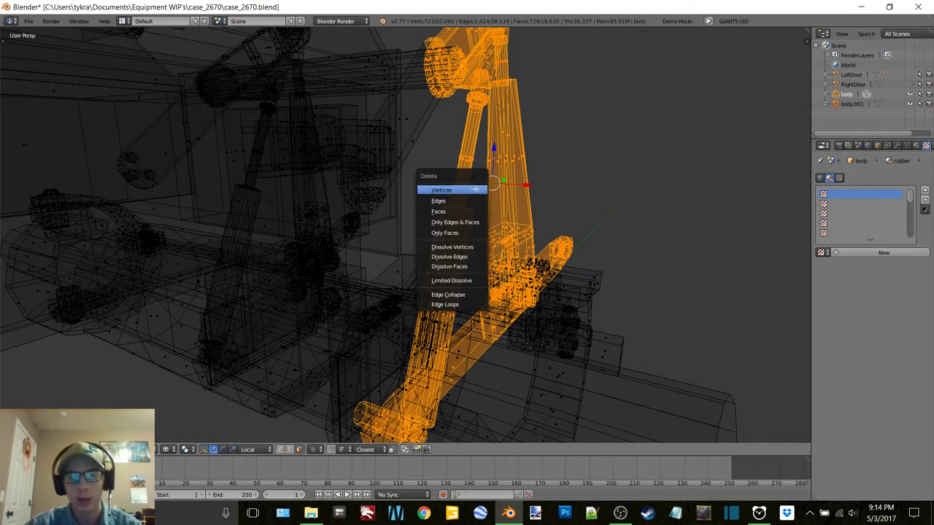
pyautogui.click(474, 188)
# Delete the leftover body.001 hitch object from the scene
pyautogui.moveTo(474, 188); pyautogui.dragTo(455, 194, button='middle')
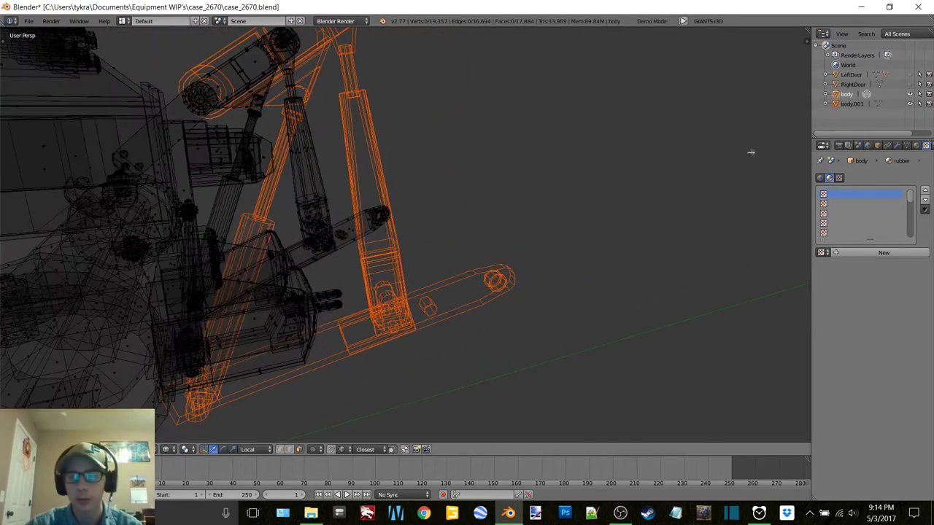
pyautogui.click(849, 106)
pyautogui.press('x')
pyautogui.click(486, 222)
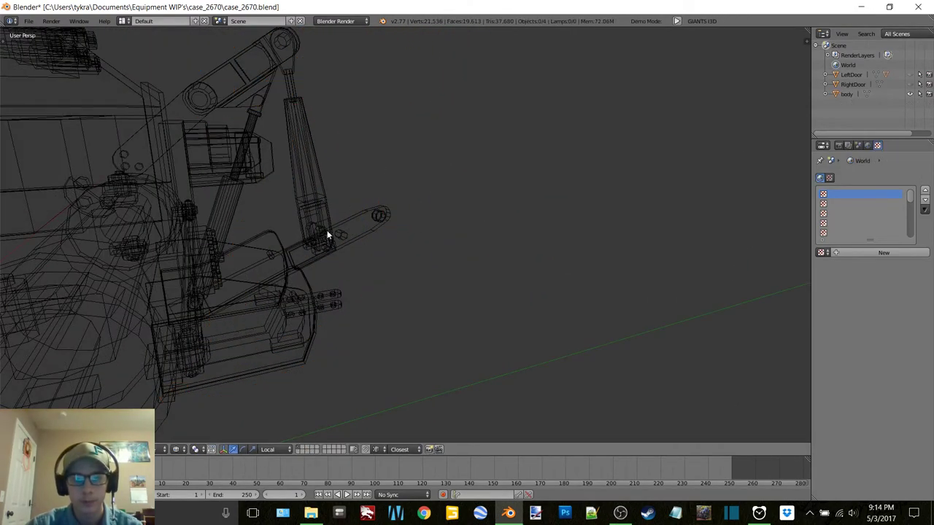
# In the body's Edit Mode, circle-select the remaining hitch side's lower arm, lift link and outer end of the upper lift arm
pyautogui.rightClick(327, 230)
pyautogui.press('Tab')
pyautogui.click(397, 233)
pyautogui.keyDown('shift'); pyautogui.moveTo(325, 227); pyautogui.dragTo(437, 235, button='middle'); pyautogui.keyUp('shift')
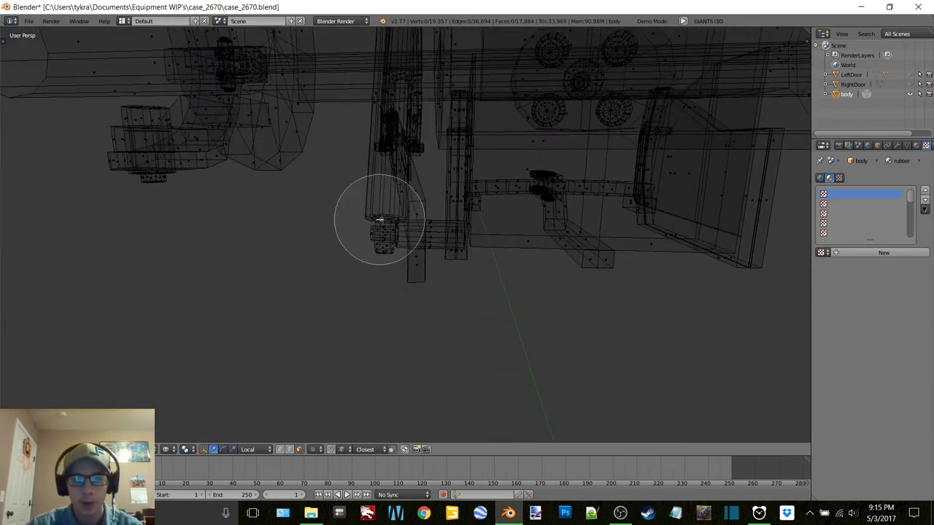
pyautogui.moveTo(380, 177); pyautogui.dragTo(431, 249, button='middle')
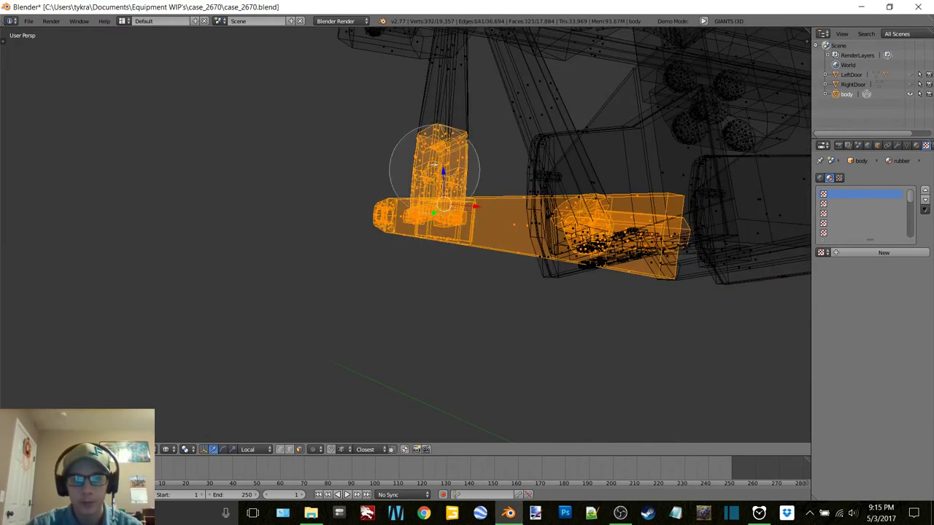
pyautogui.moveTo(436, 160); pyautogui.dragTo(488, 234, button='middle')
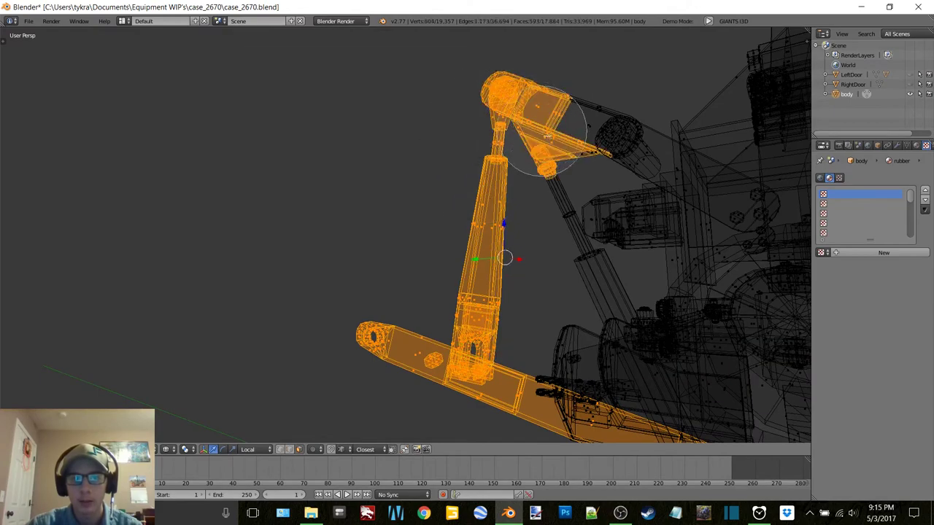
# Extend the selection to the rest of the upper lift arm and its cross shaft, and delete the remaining hitch parts
pyautogui.moveTo(601, 155)
pyautogui.mouseDown(button='middle')
pyautogui.moveTo(469, 202)
pyautogui.moveTo(452, 248)
pyautogui.moveTo(423, 211)
pyautogui.moveTo(451, 211)
pyautogui.moveTo(430, 179)
pyautogui.moveTo(427, 216)
pyautogui.moveTo(447, 173)
pyautogui.moveTo(455, 200)
pyautogui.moveTo(310, 249)
pyautogui.mouseUp(button='middle')
pyautogui.press('c')
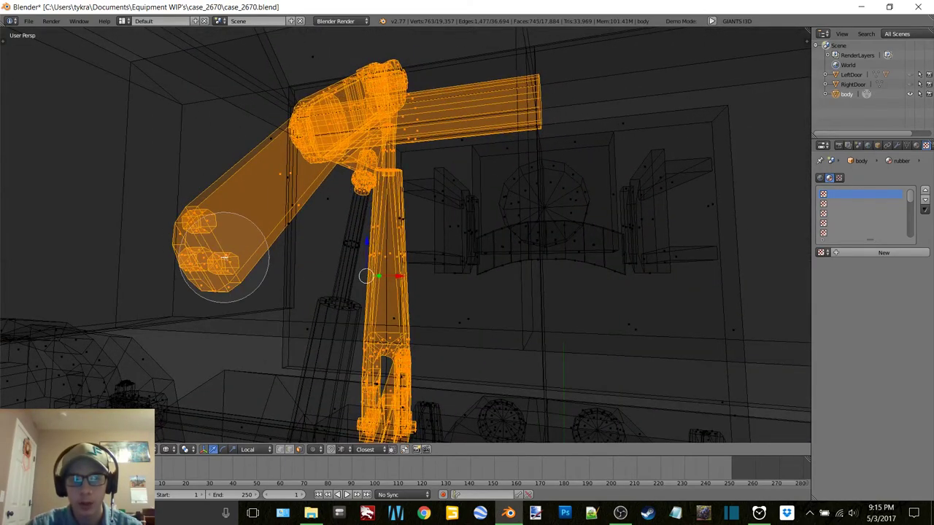
pyautogui.rightClick(222, 255)
pyautogui.moveTo(223, 255)
pyautogui.mouseDown(button='middle')
pyautogui.moveTo(424, 250)
pyautogui.moveTo(446, 286)
pyautogui.moveTo(477, 310)
pyautogui.mouseUp(button='middle')
pyautogui.rightClick(425, 278)
pyautogui.moveTo(477, 310)
pyautogui.keyDown('shift'); pyautogui.mouseDown(button='middle')
pyautogui.moveTo(428, 235)
pyautogui.moveTo(394, 269)
pyautogui.moveTo(418, 245)
pyautogui.moveTo(447, 265)
pyautogui.moveTo(428, 235)
pyautogui.moveTo(394, 238)
pyautogui.moveTo(412, 264)
pyautogui.moveTo(375, 283)
pyautogui.moveTo(529, 321)
pyautogui.mouseUp(button='middle'); pyautogui.keyUp('shift')
pyautogui.press('c')
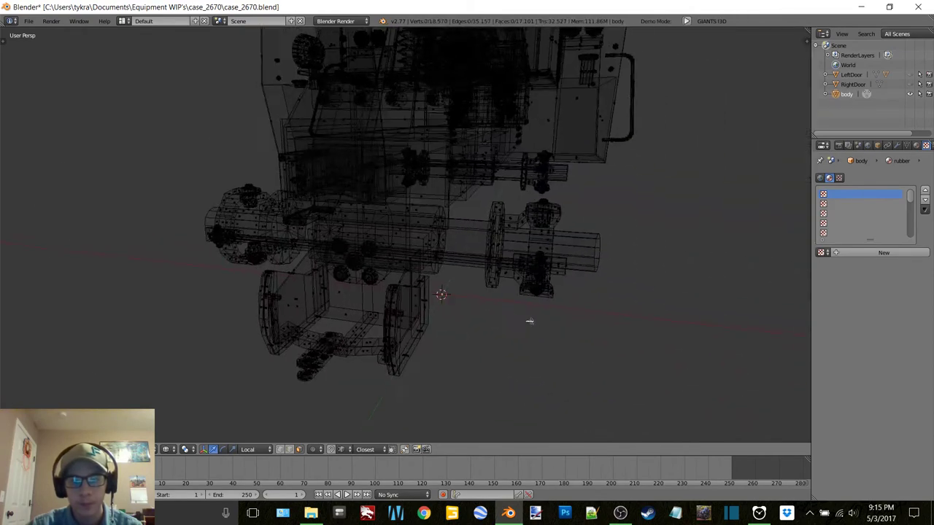
# Inside the cab, select the steering wheel's rim, spokes and hub with Circle Select in wireframe display
pyautogui.click(547, 366)
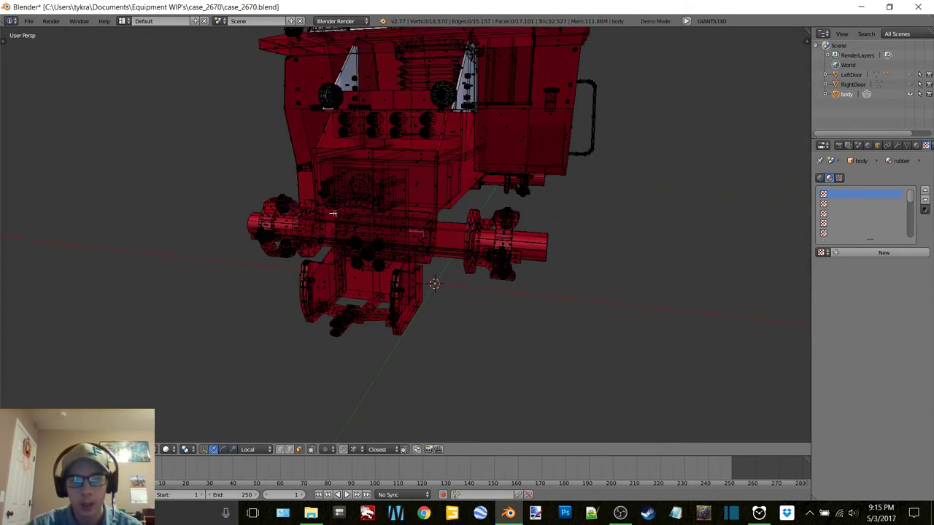
pyautogui.moveTo(333, 213); pyautogui.dragTo(454, 248, button='middle')
pyautogui.scroll(-3, 406, 230)
pyautogui.scroll(5, 522, 212)
pyautogui.scroll(2, 467, 221)
pyautogui.scroll(-2, 467, 221)
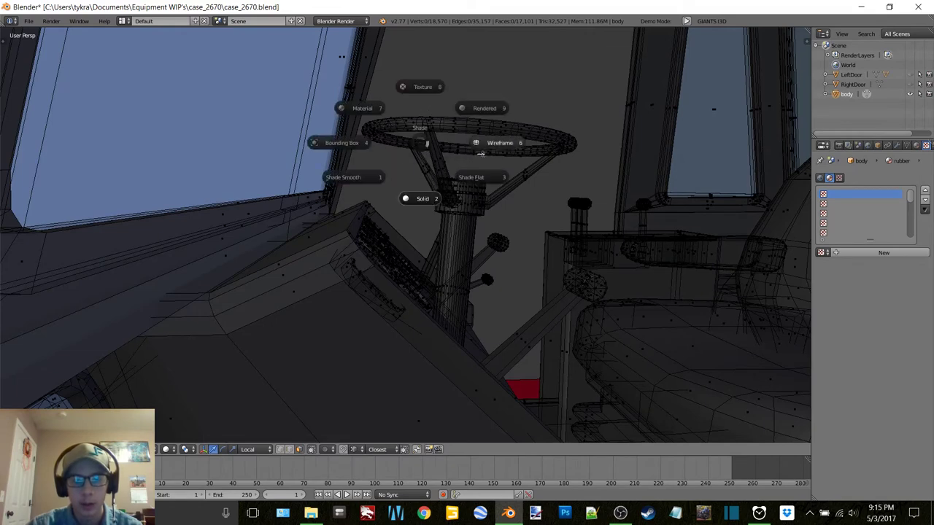
pyautogui.click(480, 153)
pyautogui.press('c')
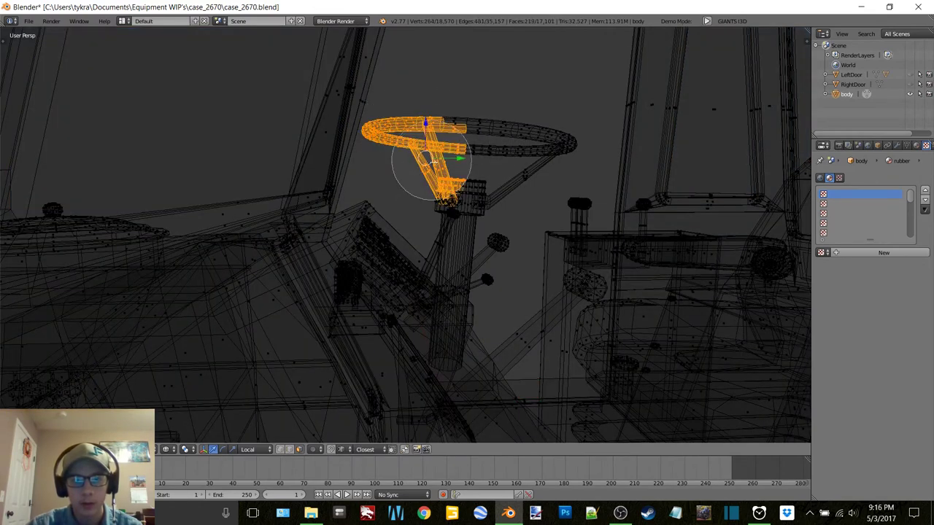
pyautogui.moveTo(438, 166); pyautogui.dragTo(435, 163, button='middle')
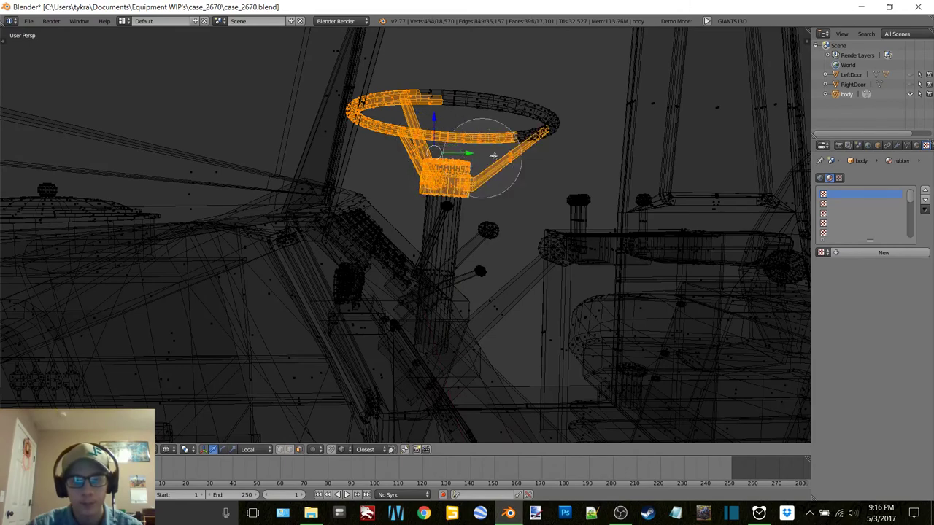
pyautogui.moveTo(471, 130); pyautogui.dragTo(511, 139, button='middle')
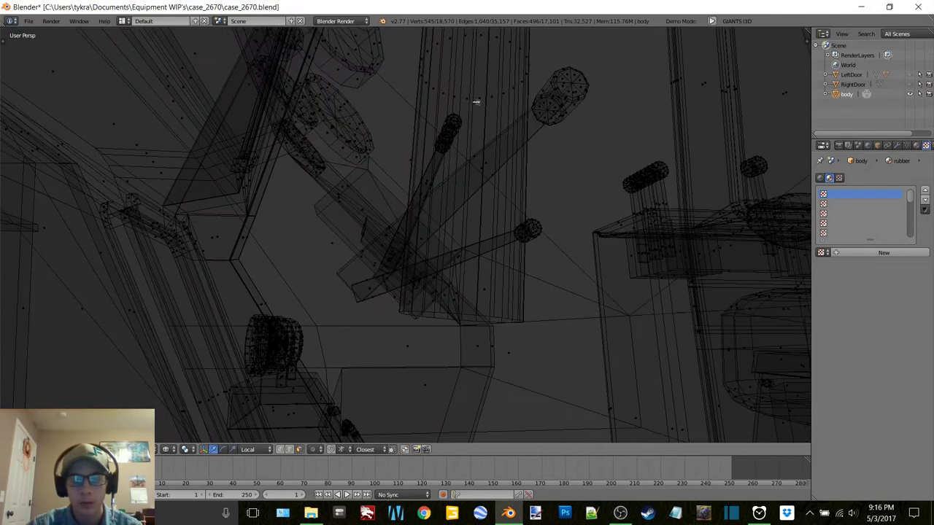
# Add the steering column below the hub to the selection and return to Solid shading
pyautogui.moveTo(427, 62); pyautogui.dragTo(494, 62)
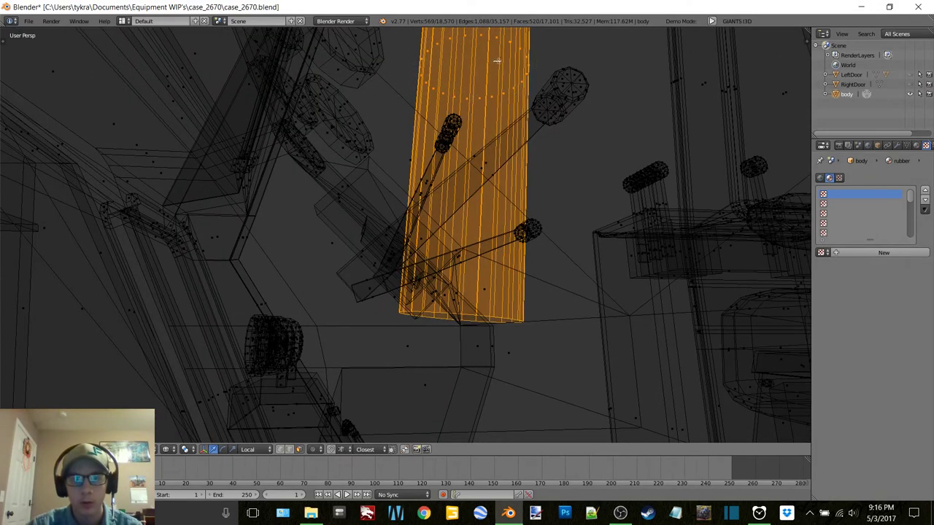
pyautogui.click(525, 165)
pyautogui.moveTo(519, 158); pyautogui.dragTo(491, 185, button='middle')
pyautogui.scroll(-4, 490, 184)
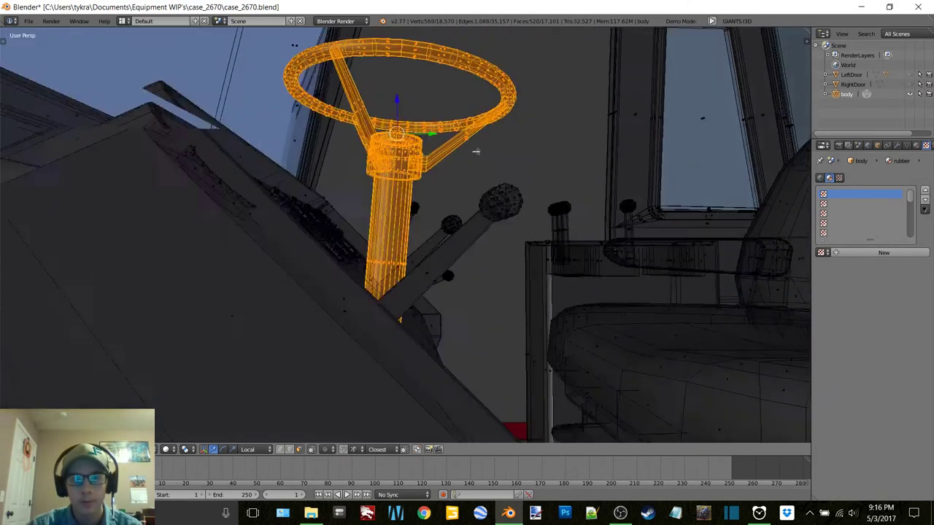
# Tilt the selected steering wheel and column towards the seat, and undo a second rotation about another axis
pyautogui.moveTo(475, 150); pyautogui.dragTo(475, 156, button='middle')
pyautogui.scroll(-3, 483, 148)
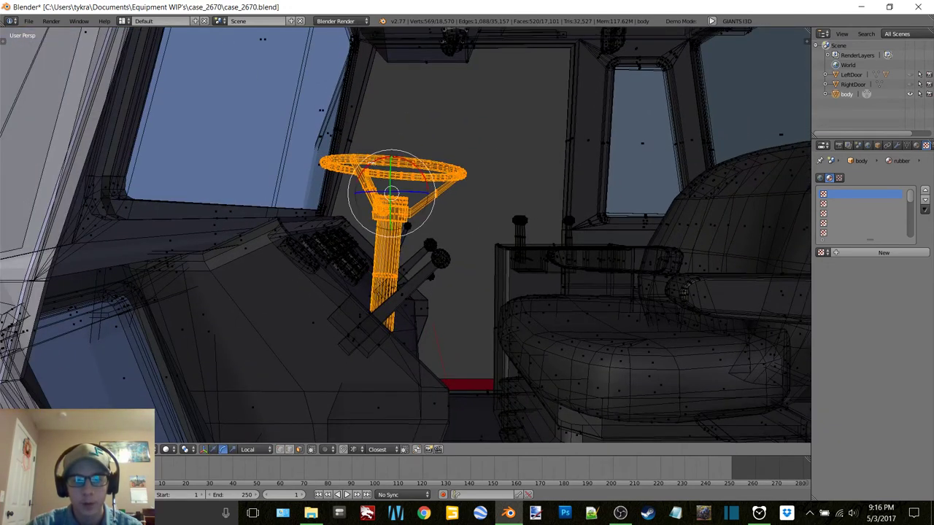
pyautogui.moveTo(387, 160); pyautogui.dragTo(385, 161)
pyautogui.moveTo(385, 160); pyautogui.dragTo(348, 189, button='middle')
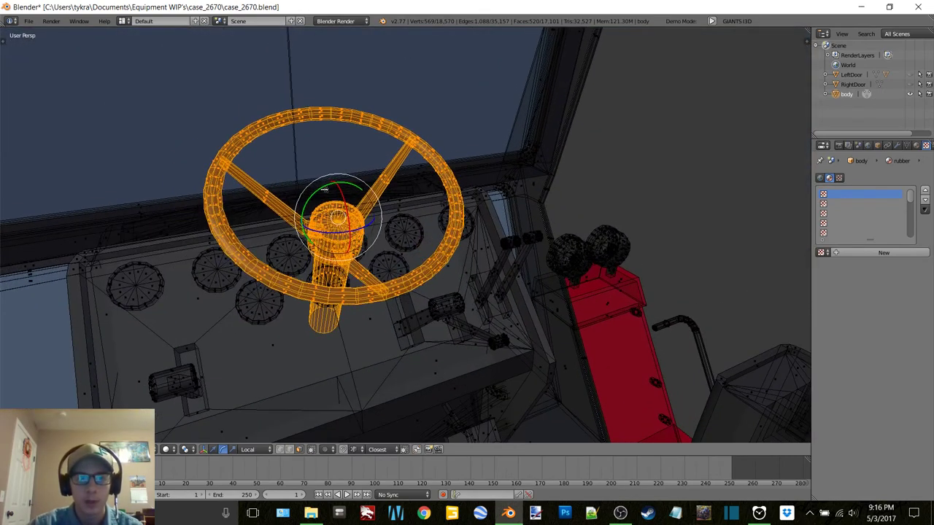
pyautogui.moveTo(322, 189); pyautogui.dragTo(314, 253)
pyautogui.hotkey('ctrl', 'z')
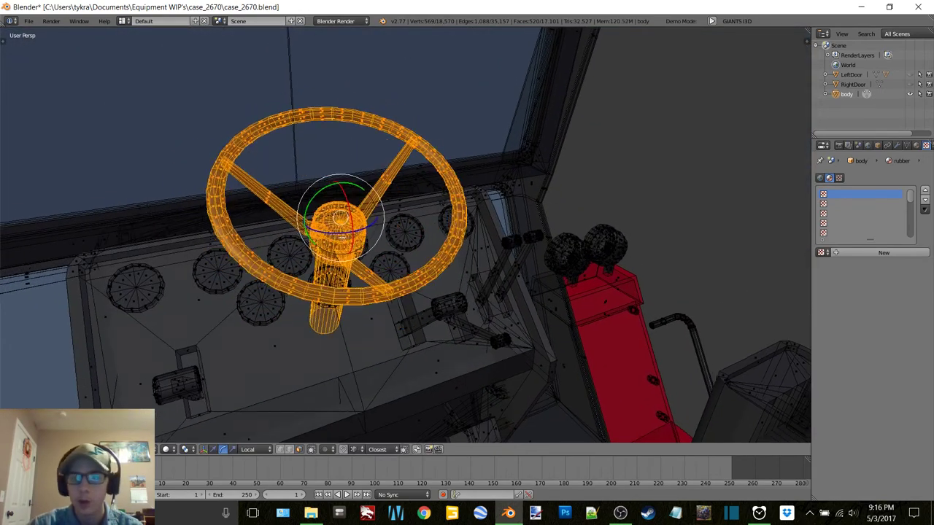
pyautogui.moveTo(316, 247); pyautogui.dragTo(387, 217, button='middle')
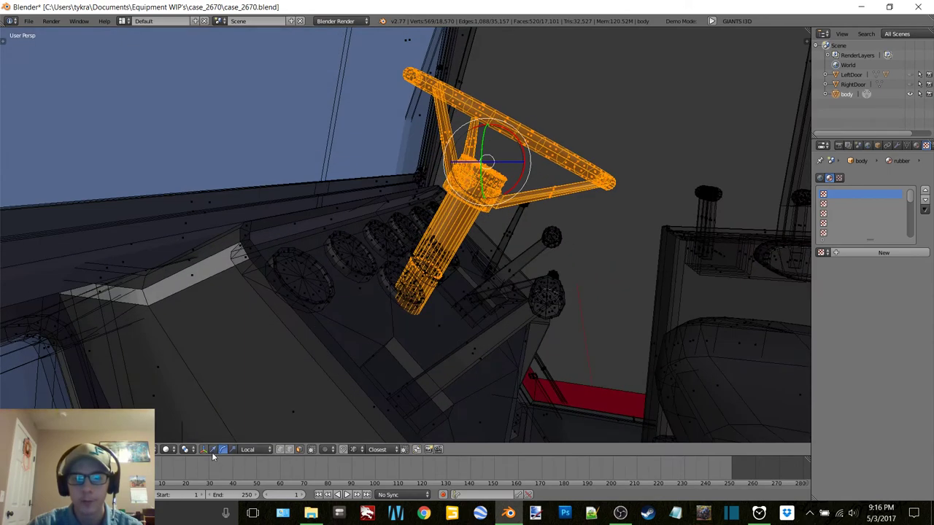
# Move the steering wheel and column lower and away from the dashboard, checking the placement in Object Mode
pyautogui.click(504, 197)
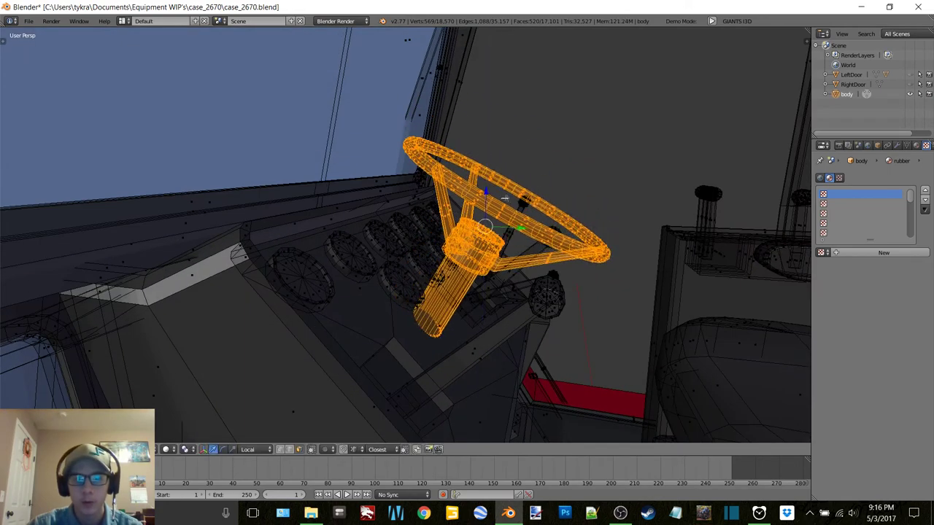
pyautogui.moveTo(541, 230); pyautogui.dragTo(464, 225, button='middle')
pyautogui.press('Tab')
pyautogui.click(299, 229)
pyautogui.press('Tab')
pyautogui.click(512, 224)
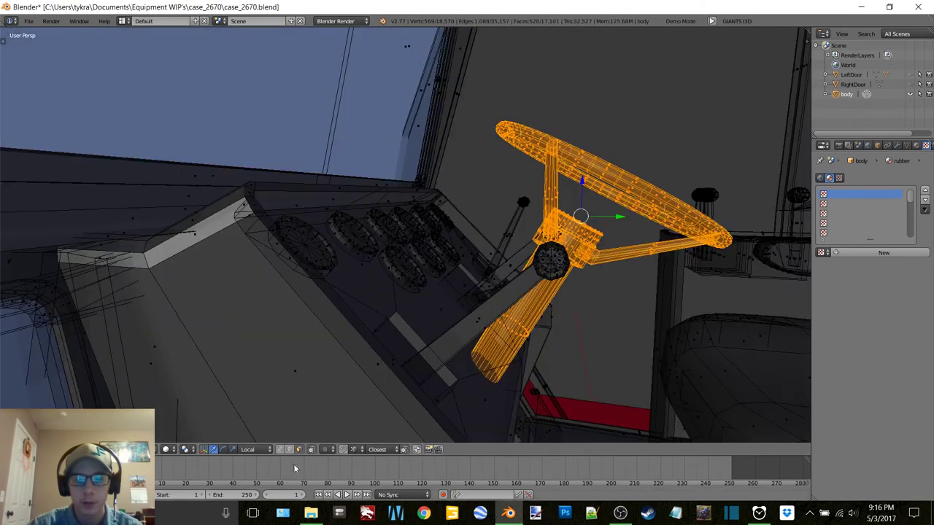
# Rotate the steering wheel and column slightly more to adjust the tilt, and check the result in Object Mode
pyautogui.click(224, 449)
pyautogui.moveTo(568, 184); pyautogui.dragTo(582, 182)
pyautogui.moveTo(565, 186); pyautogui.dragTo(547, 191, button='middle')
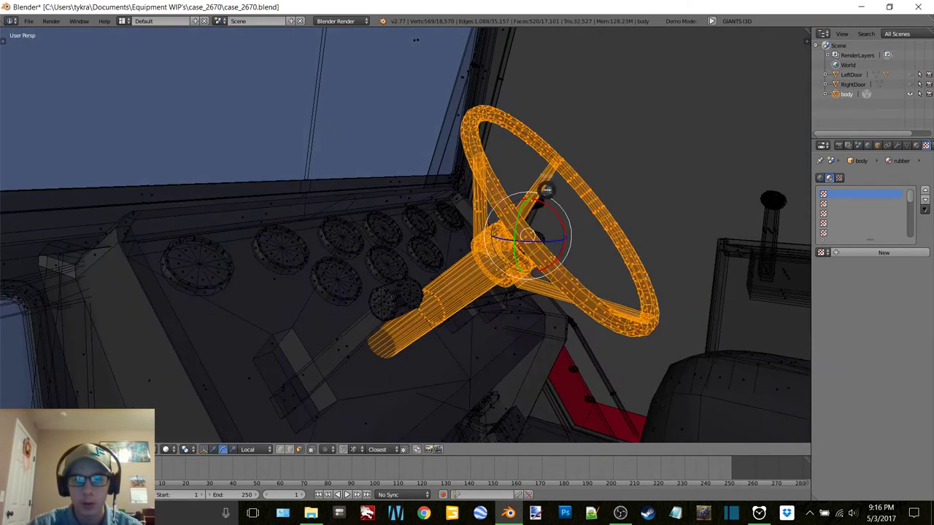
pyautogui.press('Tab')
pyautogui.click(496, 192)
pyautogui.moveTo(481, 195); pyautogui.dragTo(433, 211, button='middle')
pyautogui.press('Tab')
pyautogui.click(546, 202)
pyautogui.scroll(3, 433, 200)
pyautogui.scroll(-5, 433, 200)
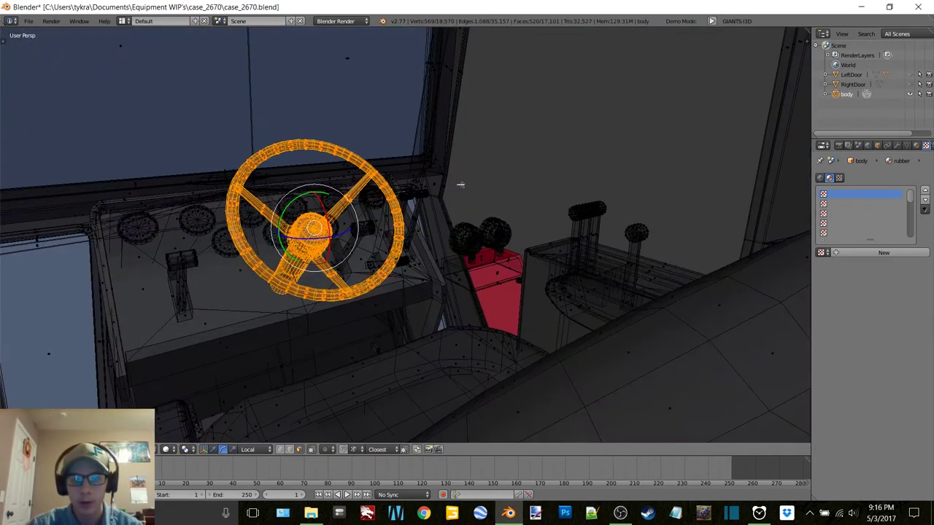
# Separate the selected steering wheel and column from the body, and select the new object in Object Mode
pyautogui.press('p')
pyautogui.click(461, 185)
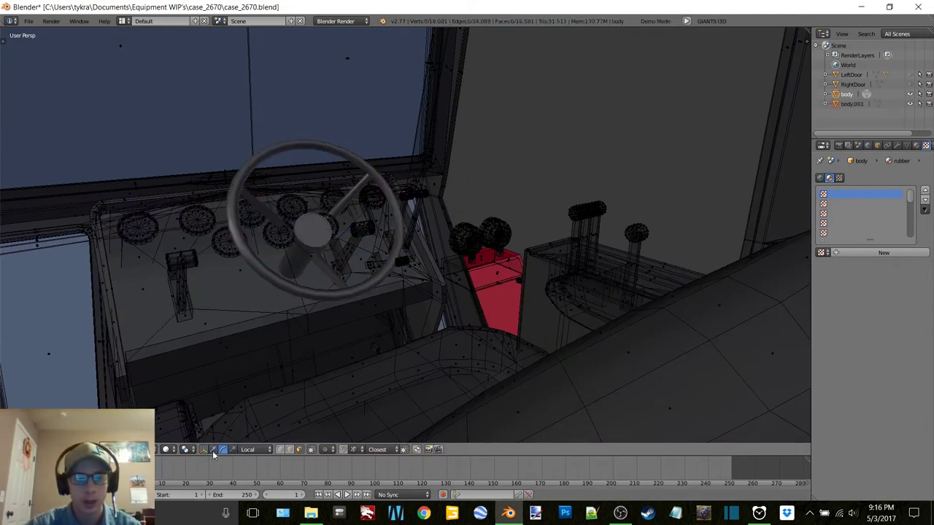
pyautogui.press('Tab')
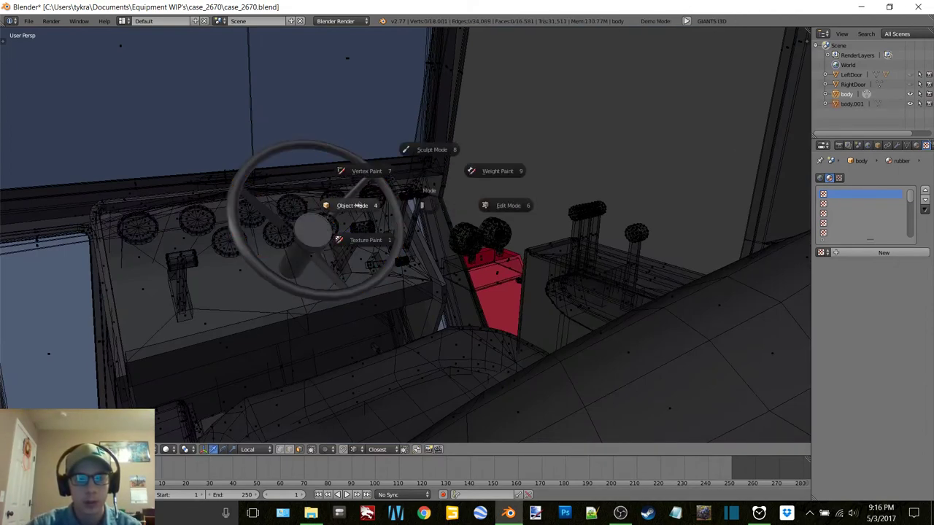
pyautogui.click(332, 230)
pyautogui.rightClick(331, 231)
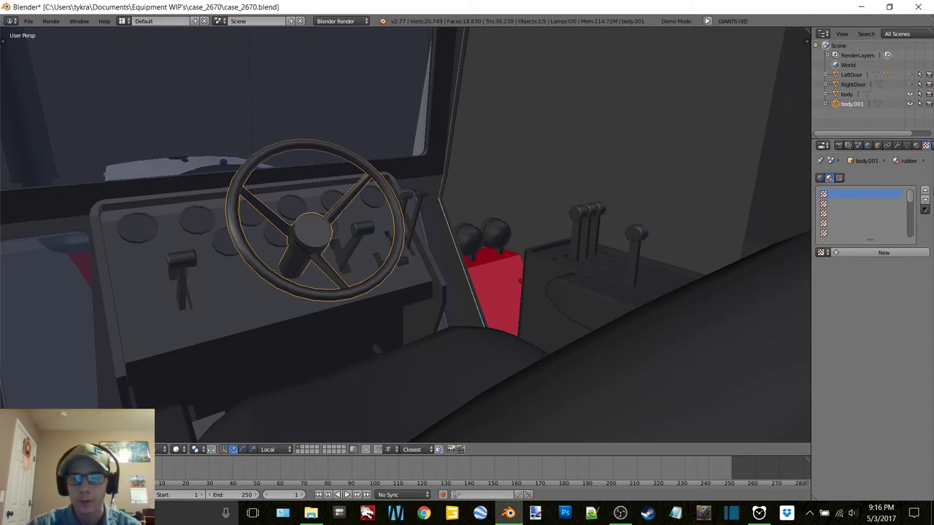
# Remove the steering wheel's rubber, glass, chrome, orange, grey and black_1 material slots, and undo the extra removal of black
pyautogui.click(915, 146)
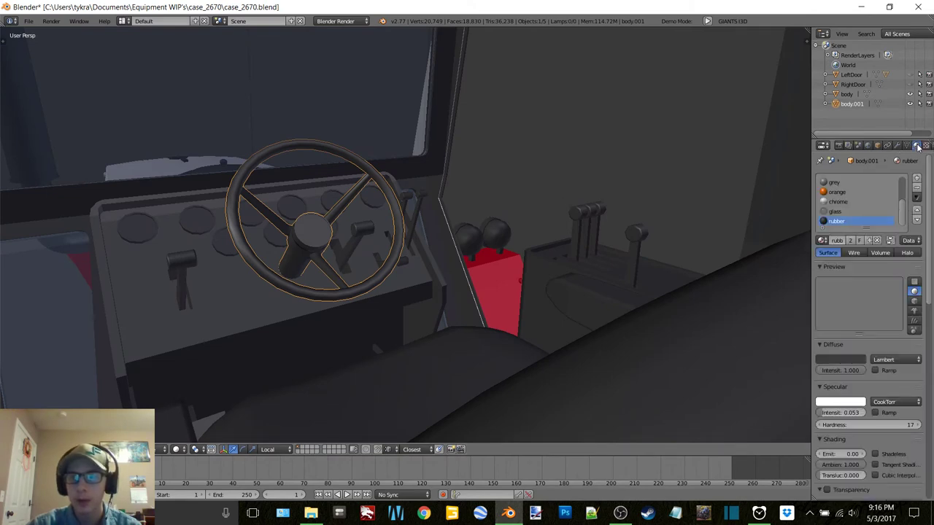
pyautogui.click(915, 189)
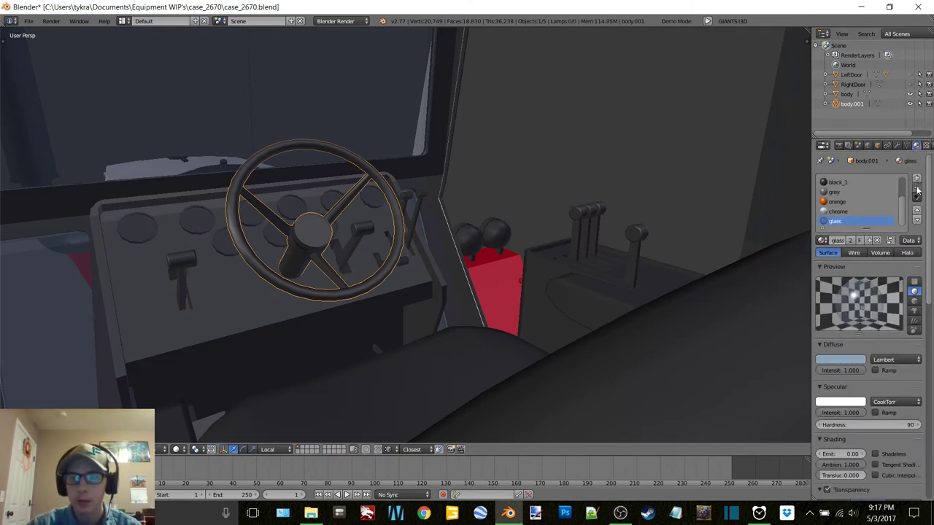
pyautogui.click(917, 189)
pyautogui.click(917, 188)
pyautogui.click(917, 189)
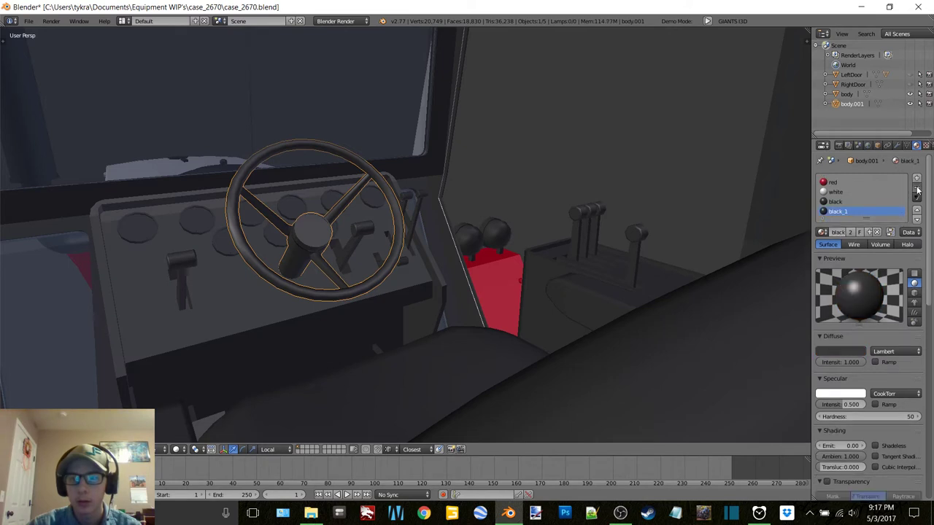
pyautogui.click(917, 189)
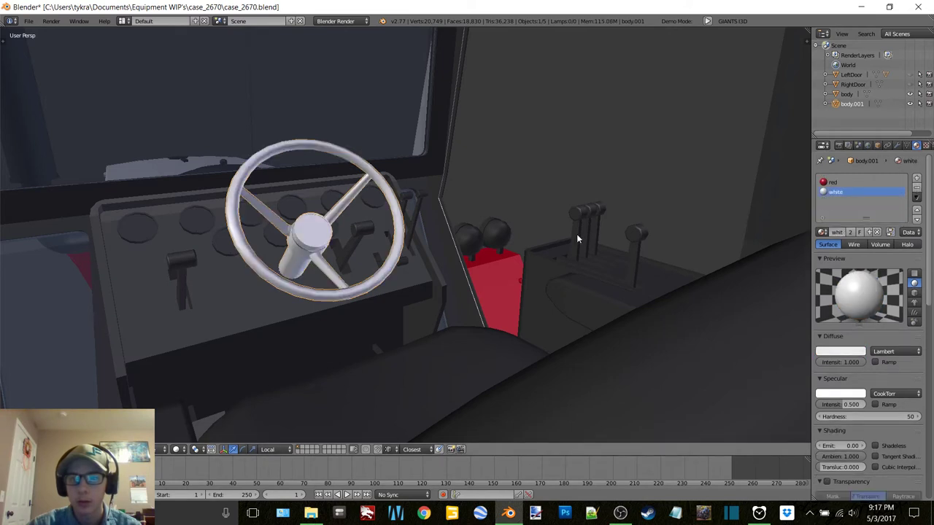
pyautogui.hotkey('ctrl', 'z')
# Remove the steering wheel's red and white material slots, and open the diffuse colour of the remaining black material
pyautogui.click(828, 182)
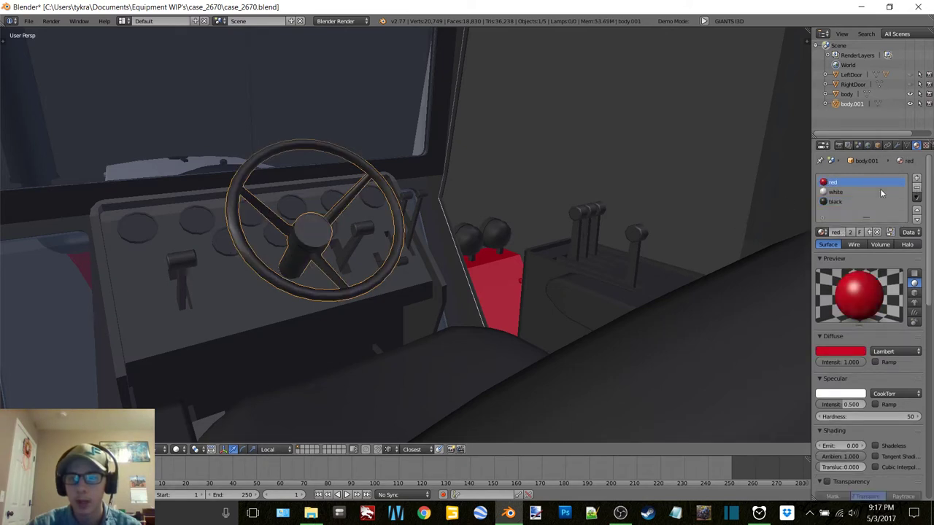
pyautogui.click(917, 191)
pyautogui.click(917, 190)
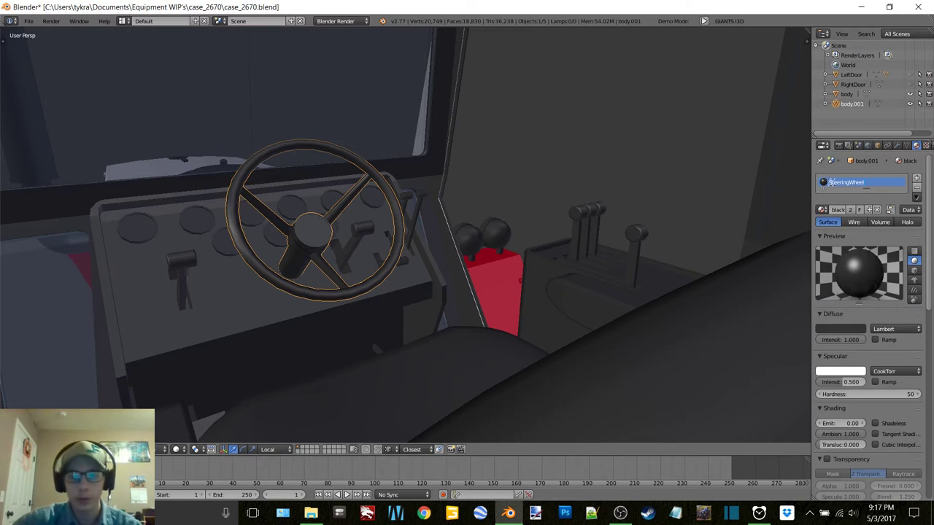
pyautogui.click(839, 330)
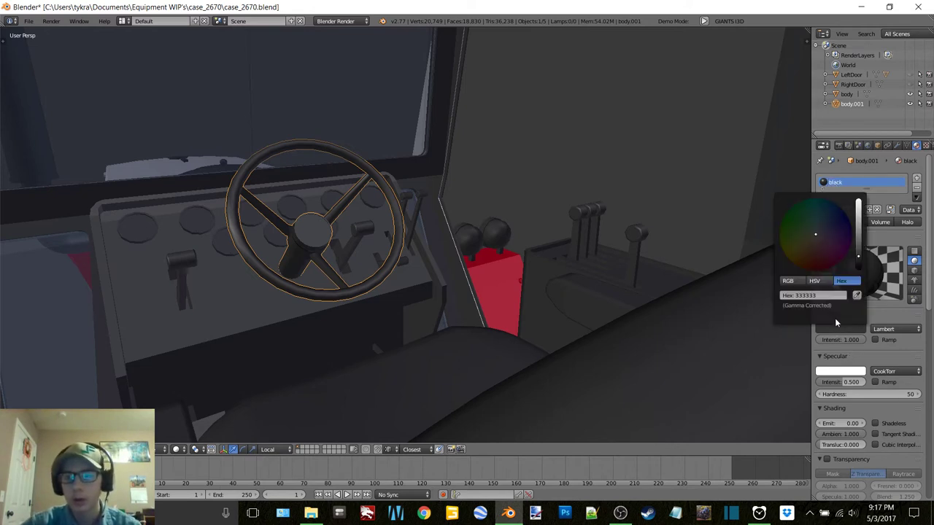
# Duplicate the steering wheel and column object in place
pyautogui.hotkey('shift', 'd')
pyautogui.rightClick(476, 213)
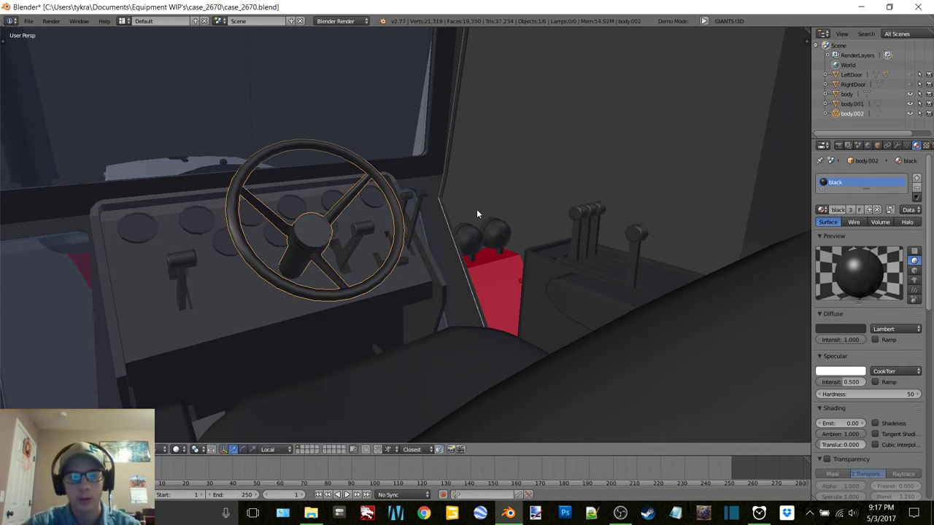
pyautogui.moveTo(326, 243); pyautogui.dragTo(430, 217, button='middle')
pyautogui.scroll(-10, 430, 218)
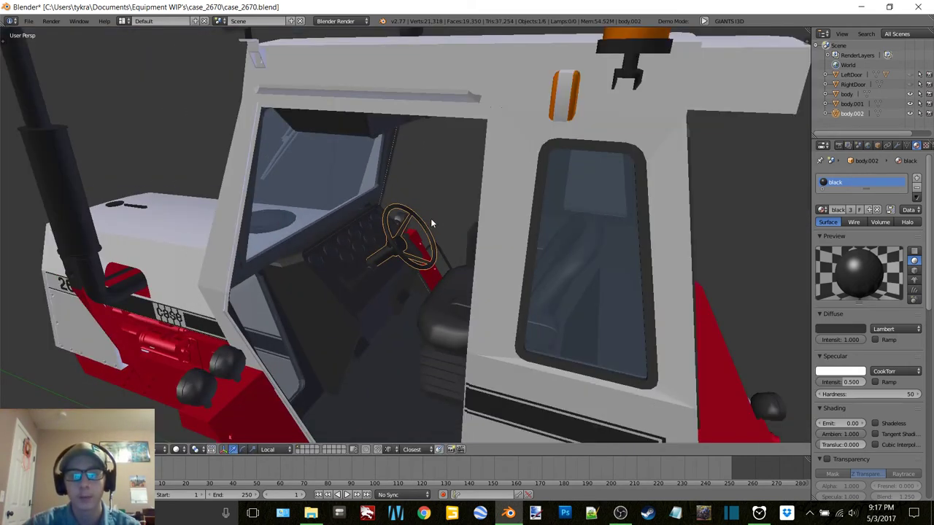
# Centre the duplicate's mesh on the origin in Edit Mode by setting its median X, Y and Z to 0
pyautogui.press('Tab')
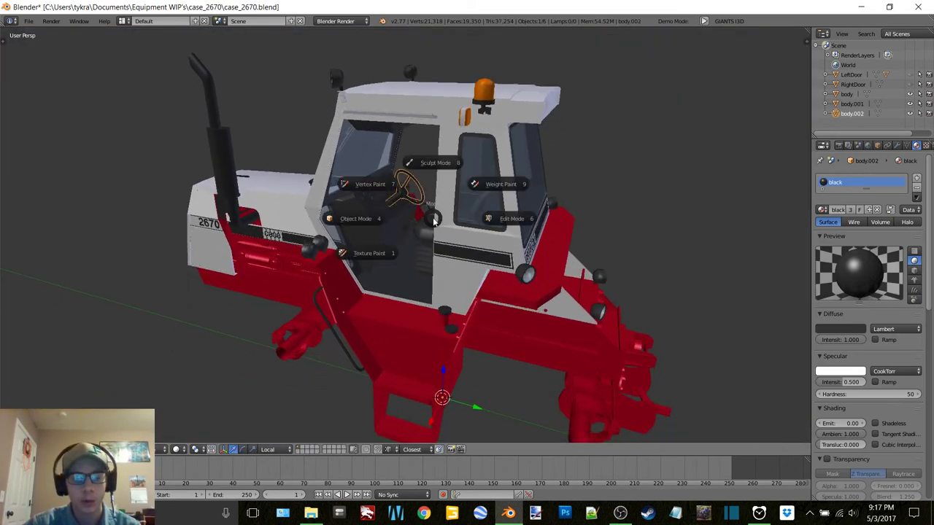
pyautogui.click(510, 220)
pyautogui.press('n')
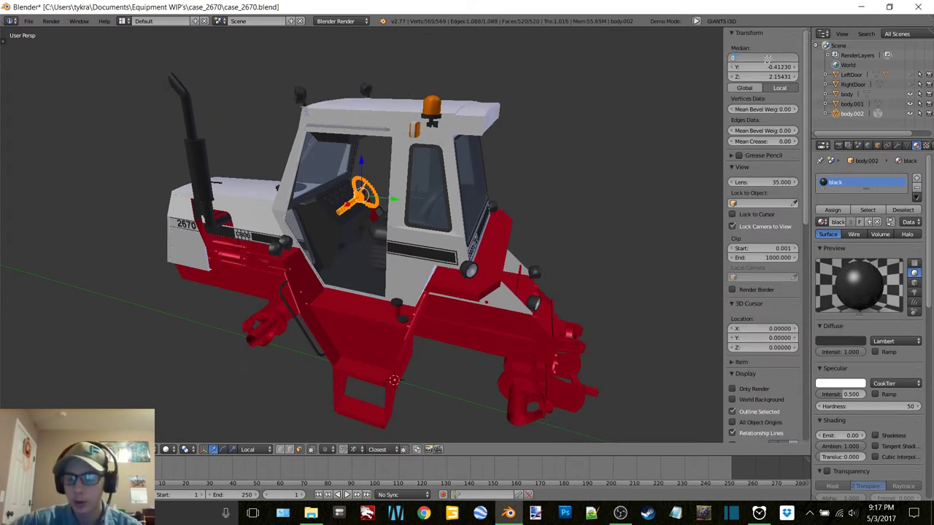
pyautogui.write('0')
pyautogui.press('Return')
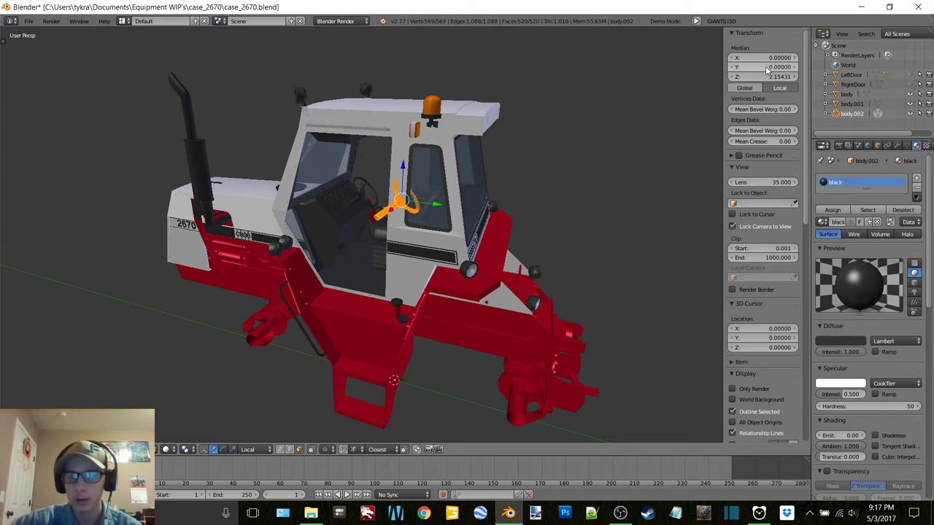
pyautogui.click(758, 75)
pyautogui.write('0')
pyautogui.press('Return')
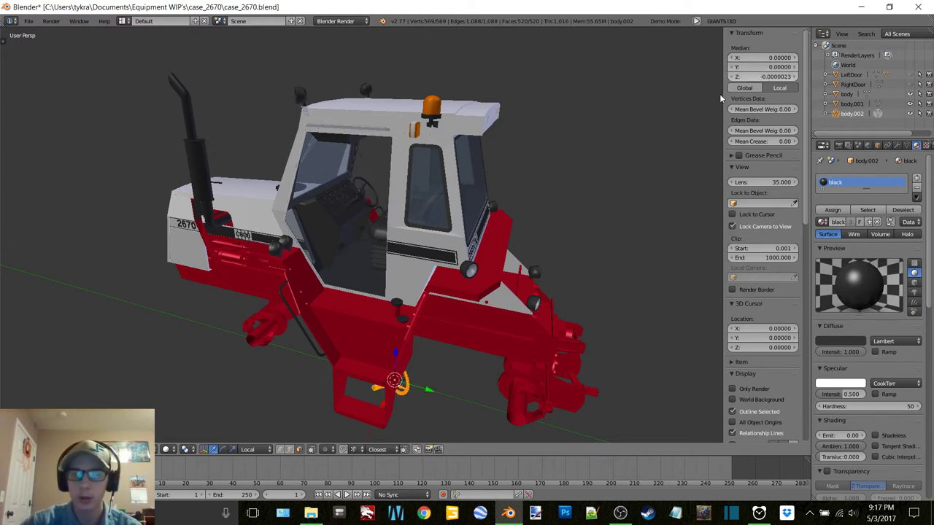
# Rotate the duplicate's mesh around the X axis until its column lies level along the Y axis
pyautogui.moveTo(511, 398); pyautogui.dragTo(417, 216, button='middle')
pyautogui.scroll(2, 370, 269)
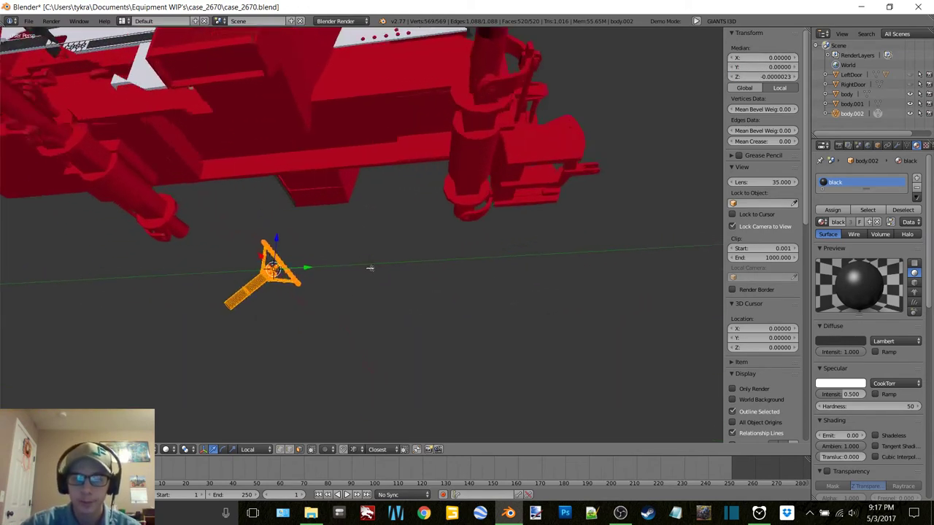
pyautogui.moveTo(370, 269); pyautogui.dragTo(363, 211, button='middle')
pyautogui.scroll(4, 421, 143)
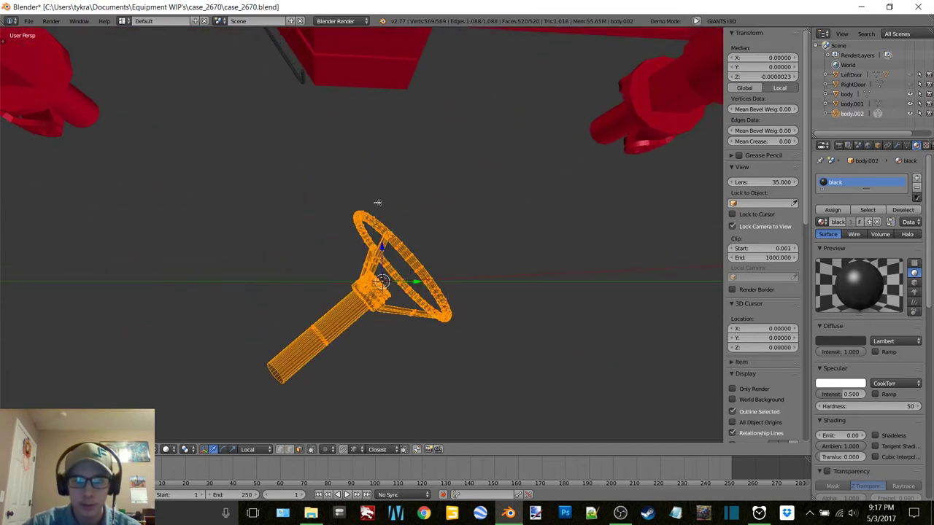
pyautogui.click(223, 449)
pyautogui.moveTo(329, 292)
pyautogui.mouseDown(button='middle')
pyautogui.moveTo(364, 241)
pyautogui.moveTo(429, 272)
pyautogui.moveTo(376, 267)
pyautogui.mouseUp(button='middle')
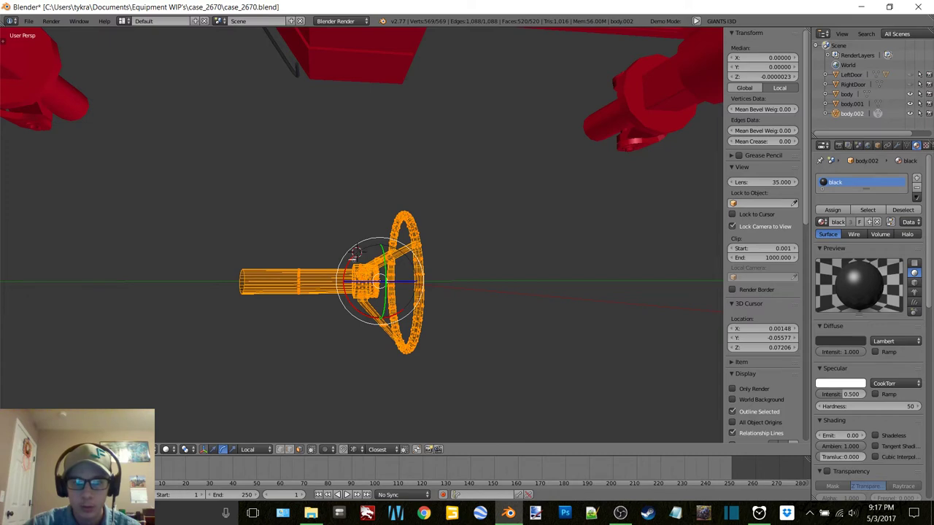
pyautogui.moveTo(352, 259); pyautogui.dragTo(350, 262)
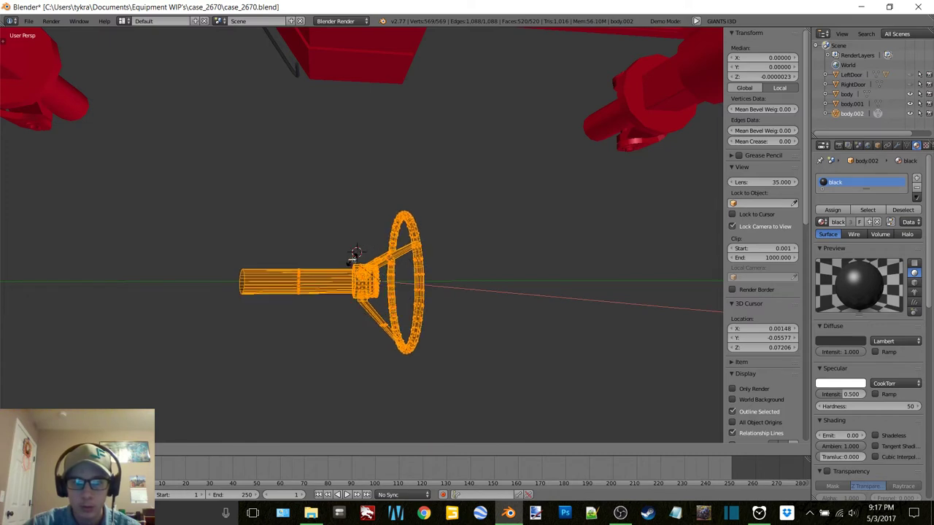
pyautogui.click(352, 260)
pyautogui.moveTo(351, 261); pyautogui.dragTo(421, 271, button='middle')
pyautogui.click(214, 450)
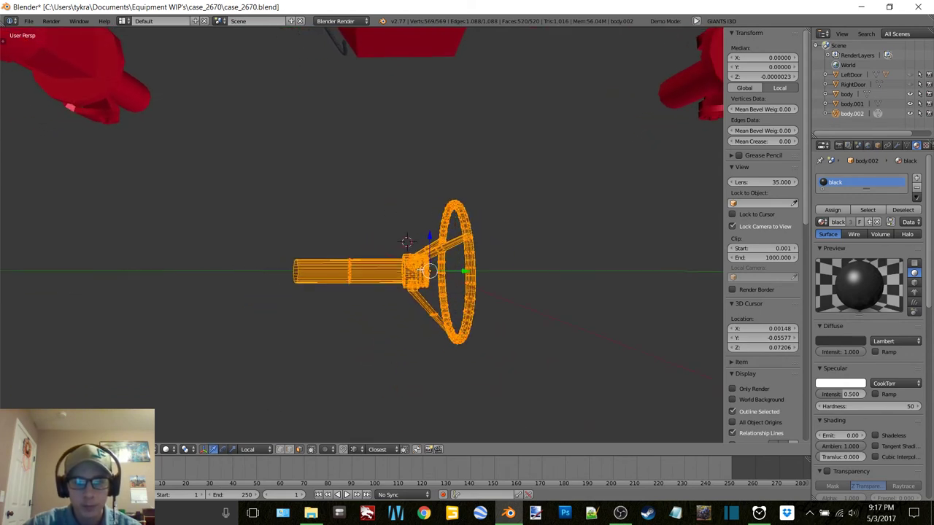
# Return the duplicate to Object Mode and test its rotation about the column axis
pyautogui.press('Tab')
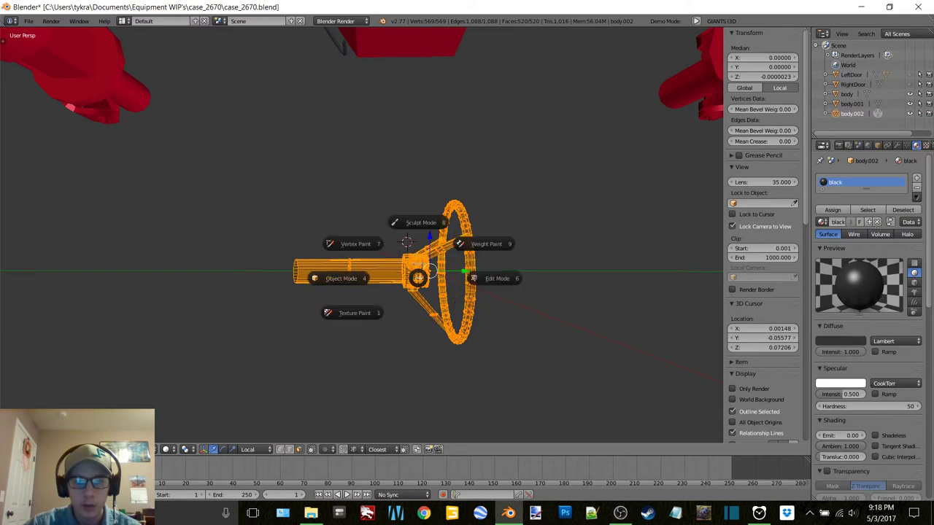
pyautogui.click(324, 279)
pyautogui.moveTo(324, 278); pyautogui.dragTo(278, 394, button='middle')
pyautogui.click(243, 451)
pyautogui.moveTo(382, 296); pyautogui.dragTo(378, 275, button='middle')
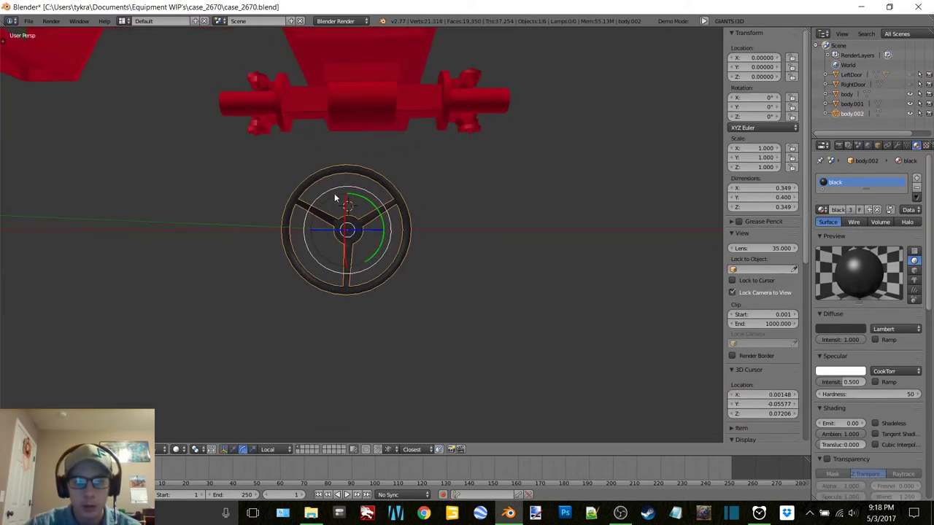
pyautogui.click(334, 192)
pyautogui.moveTo(334, 192); pyautogui.dragTo(355, 261)
pyautogui.click(332, 193)
pyautogui.moveTo(356, 263); pyautogui.dragTo(284, 383, button='middle')
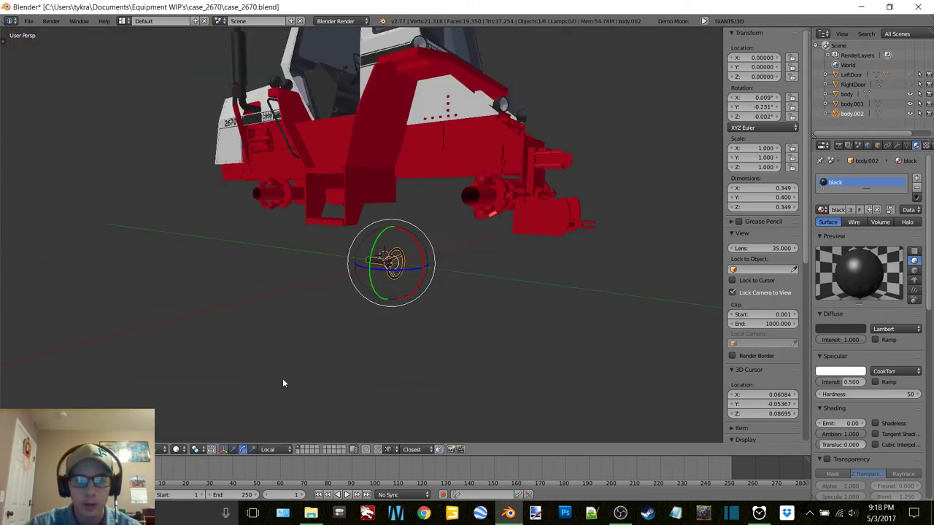
# Move the duplicate up and forward into the cab beside the original steering wheel, to about Y -0.39, Z 2.09
pyautogui.click(231, 450)
pyautogui.moveTo(391, 230); pyautogui.dragTo(395, 54)
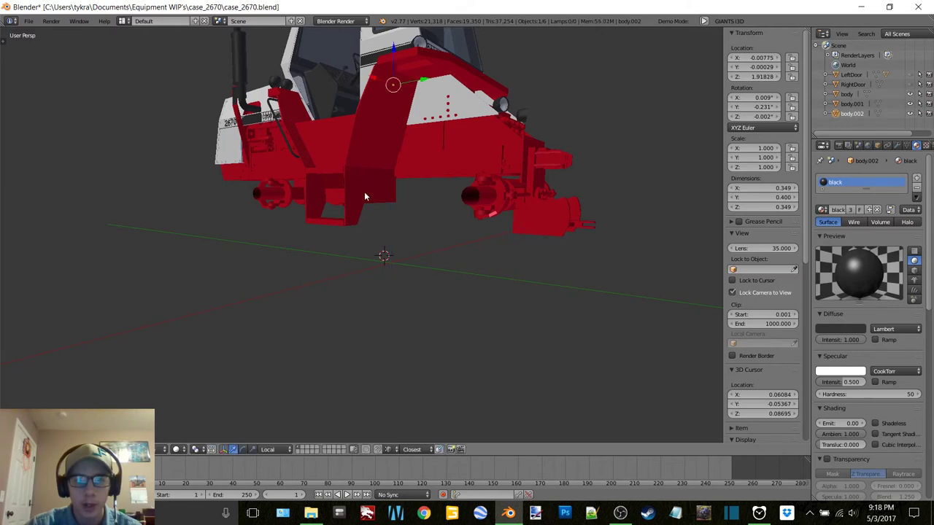
pyautogui.keyDown('shift'); pyautogui.moveTo(364, 193); pyautogui.dragTo(402, 319, button='middle'); pyautogui.keyUp('shift')
pyautogui.scroll(4, 457, 254)
pyautogui.scroll(4, 458, 250)
pyautogui.keyDown('shift'); pyautogui.moveTo(463, 233); pyautogui.dragTo(481, 230, button='middle'); pyautogui.keyUp('shift')
pyautogui.scroll(3, 410, 253)
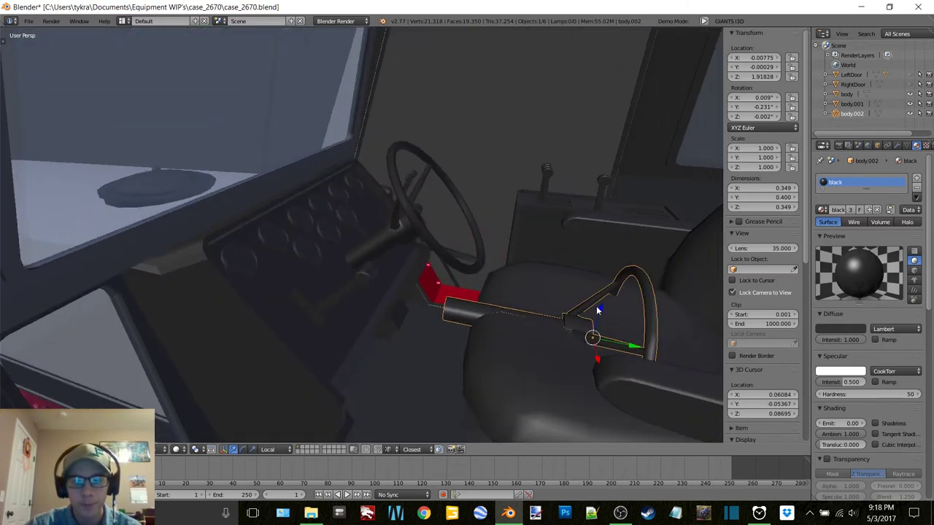
pyautogui.moveTo(597, 309); pyautogui.dragTo(603, 251)
pyautogui.moveTo(637, 276); pyautogui.dragTo(467, 252)
# Tilt the duplicate to about 44° around X and shift it along its local Z axis toward the original wheel
pyautogui.click(243, 449)
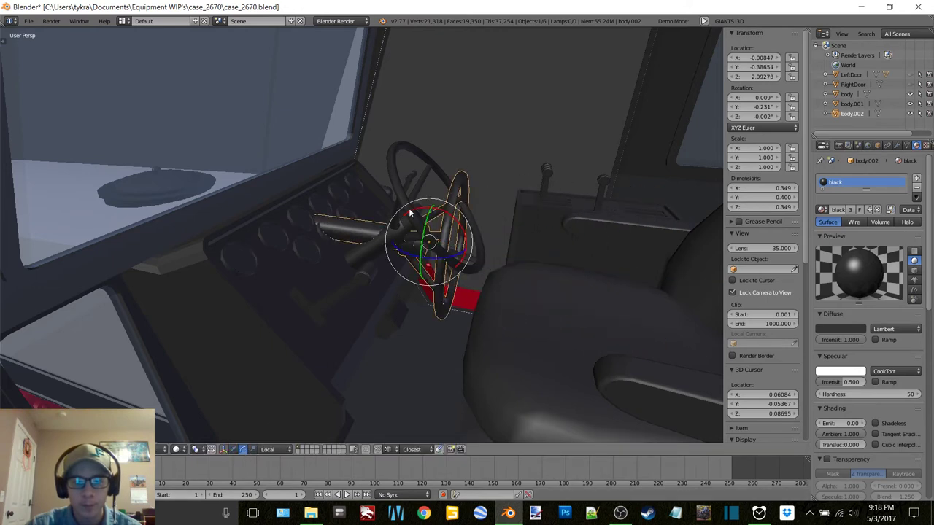
pyautogui.moveTo(410, 213); pyautogui.dragTo(321, 271)
pyautogui.click(234, 449)
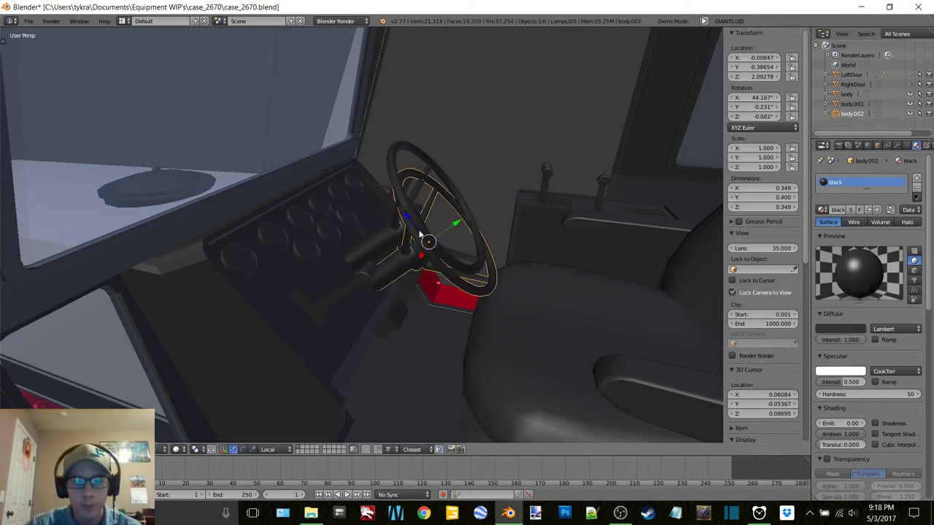
pyautogui.moveTo(406, 219); pyautogui.dragTo(389, 203)
# Align the duplicate with the original wheel sideways and along its column axis, at about X 0, Y -0.42, Z 2.16
pyautogui.moveTo(430, 215); pyautogui.dragTo(341, 187, button='middle')
pyautogui.press('g')
pyautogui.press('x')
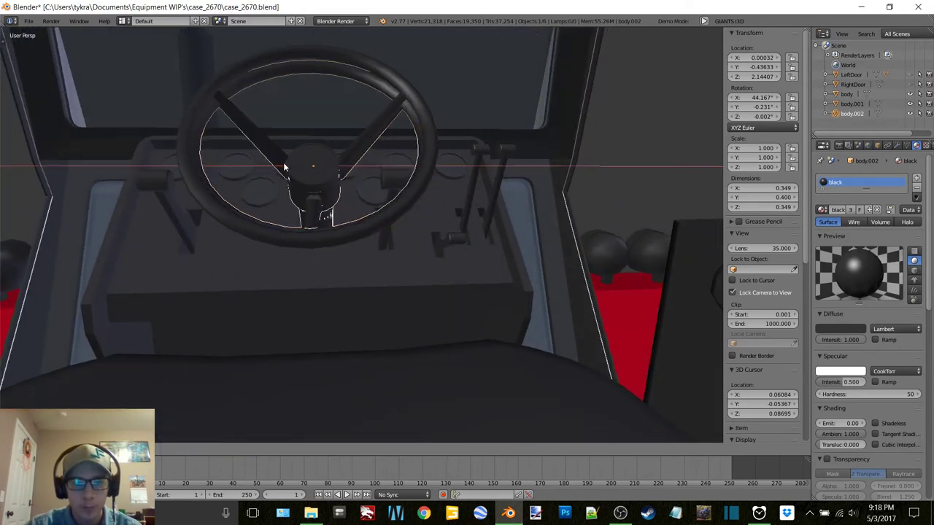
pyautogui.click(283, 162)
pyautogui.moveTo(283, 161); pyautogui.dragTo(462, 171, button='middle')
pyautogui.press('g')
pyautogui.press('y')
pyautogui.press('y')
pyautogui.click(481, 167)
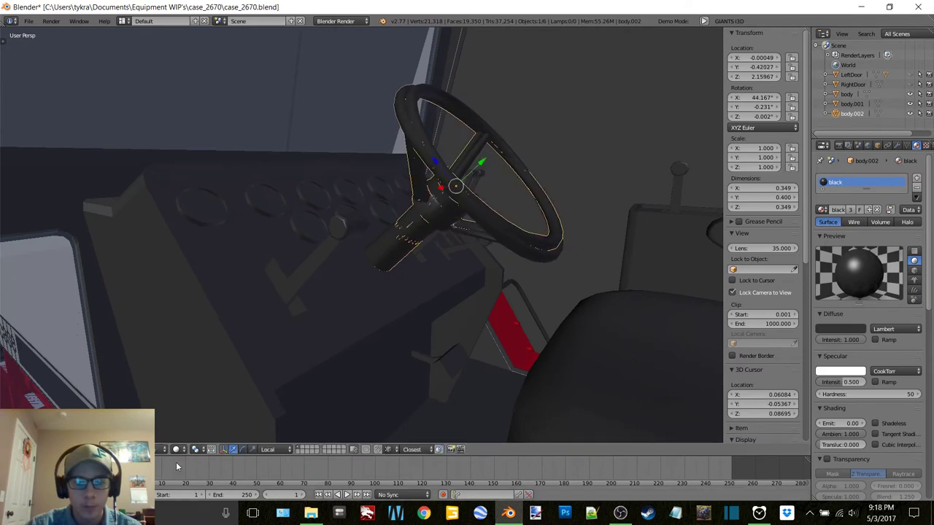
# Adjust the duplicate's tilt to about 40° around X and fine-tune its position over the original to about Y -0.41, Z 2.15
pyautogui.click(243, 449)
pyautogui.moveTo(360, 374); pyautogui.dragTo(397, 350, button='middle')
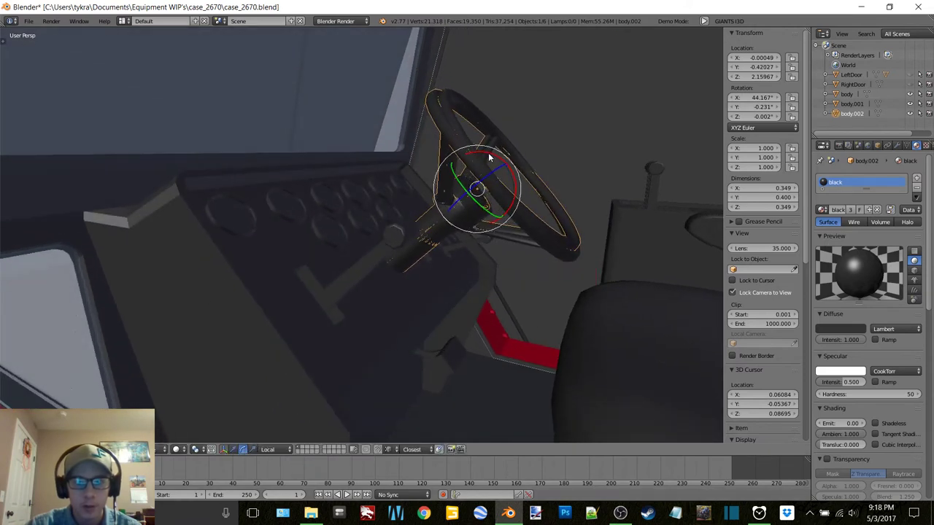
pyautogui.moveTo(489, 156); pyautogui.dragTo(463, 170)
pyautogui.click(232, 450)
pyautogui.moveTo(438, 219); pyautogui.dragTo(318, 233, button='middle')
pyautogui.moveTo(263, 227); pyautogui.dragTo(263, 224)
pyautogui.moveTo(419, 253); pyautogui.dragTo(493, 189, button='middle')
pyautogui.moveTo(496, 151); pyautogui.dragTo(500, 154)
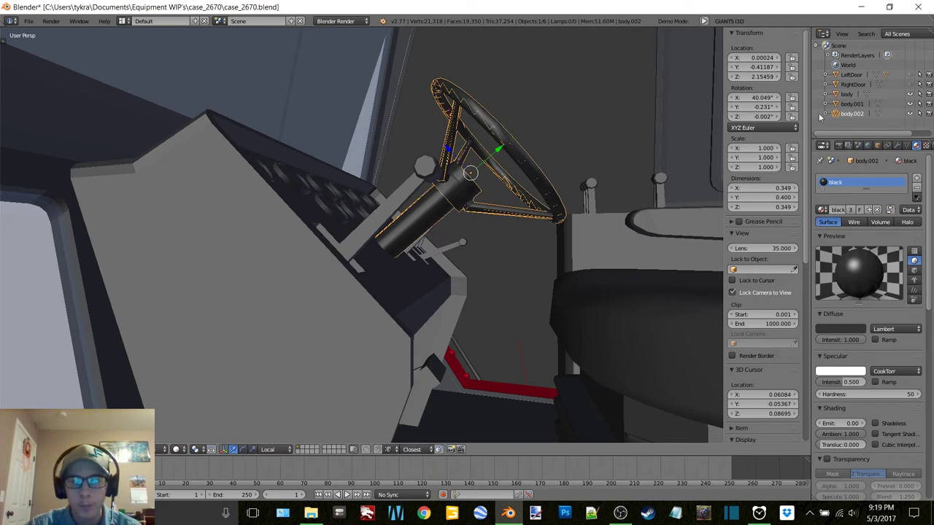
# Delete the original steering wheel object body.001 and select the aligned duplicate
pyautogui.press('Delete')
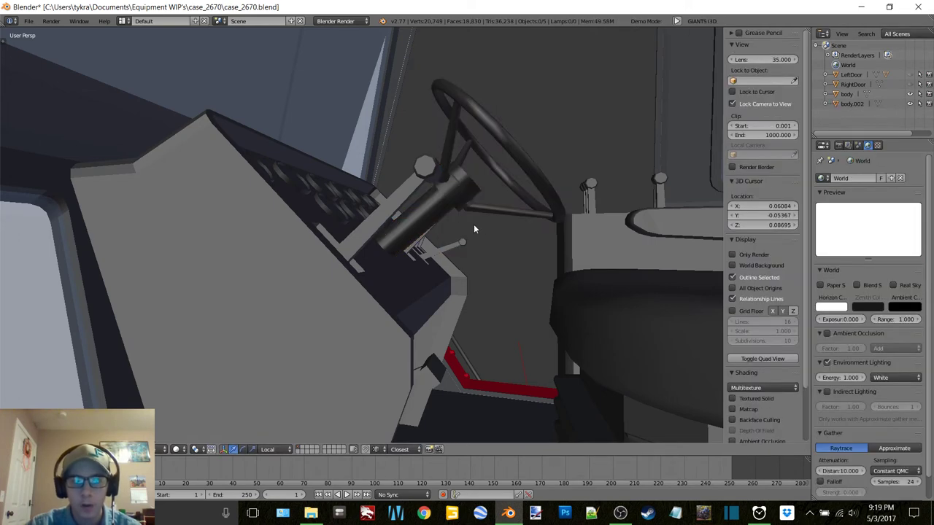
pyautogui.moveTo(473, 224); pyautogui.dragTo(394, 246, button='middle')
pyautogui.rightClick(410, 248)
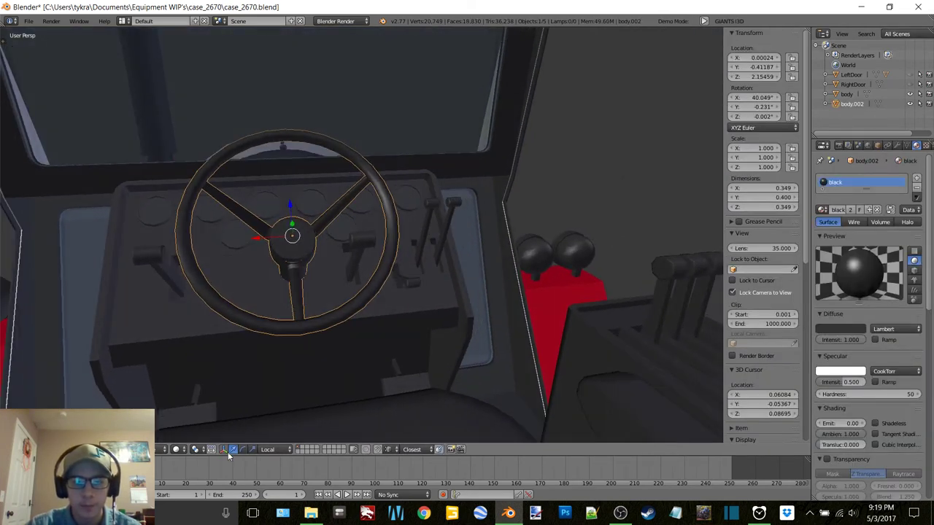
# Try turning the steering wheel about its column axis, and undo the rotation
pyautogui.click(243, 449)
pyautogui.moveTo(270, 230); pyautogui.dragTo(417, 232, button='middle')
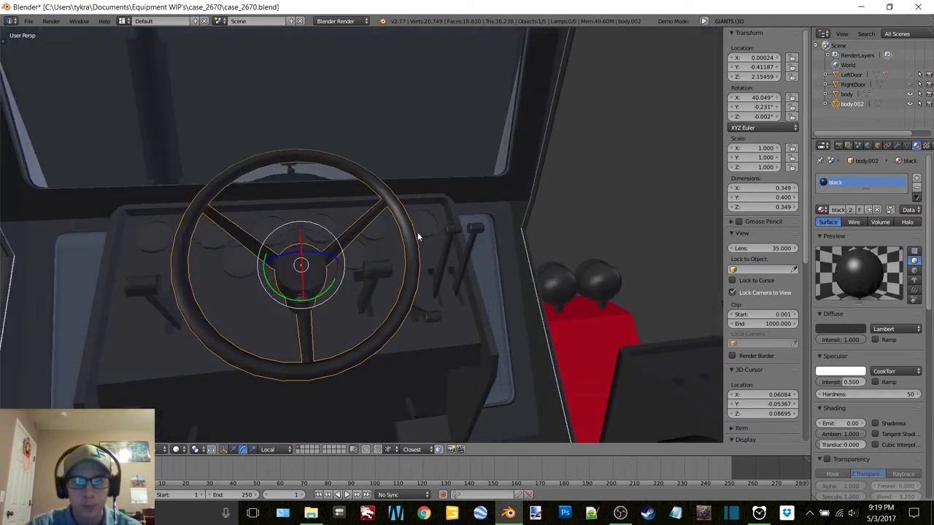
pyautogui.moveTo(267, 283); pyautogui.dragTo(302, 296)
pyautogui.hotkey('ctrl', 'z')
pyautogui.moveTo(420, 271); pyautogui.dragTo(517, 233, button='middle')
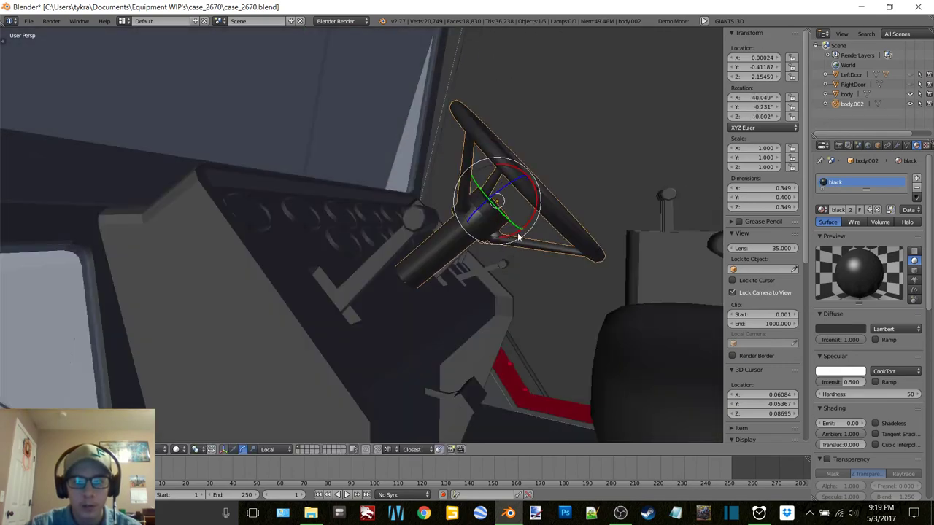
pyautogui.scroll(-6, 517, 233)
pyautogui.scroll(-6, 304, 389)
pyautogui.moveTo(304, 389); pyautogui.dragTo(355, 276, button='middle')
pyautogui.scroll(3, 306, 277)
pyautogui.scroll(1, 394, 330)
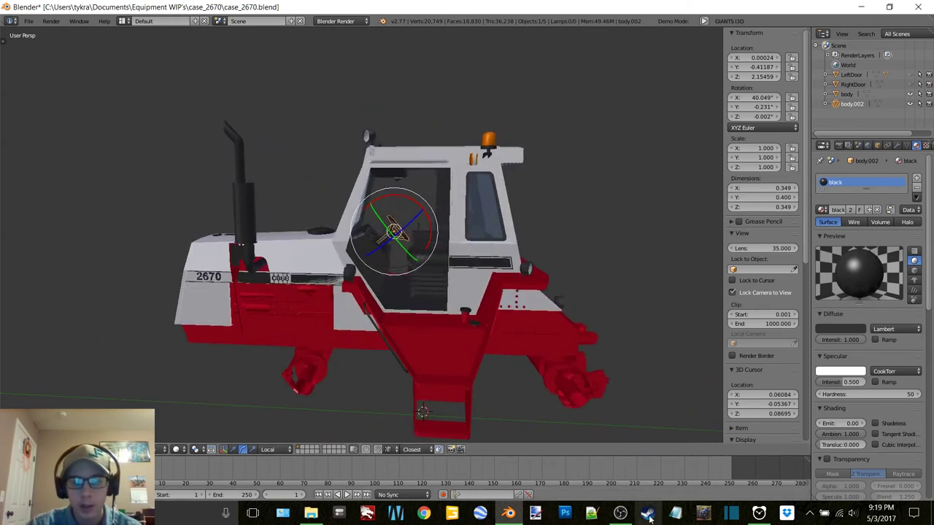
# Switch to Alarms & Clock, stop and reset the 30-minute timer, and close the window
pyautogui.click(759, 513)
pyautogui.click(467, 212)
pyautogui.click(405, 212)
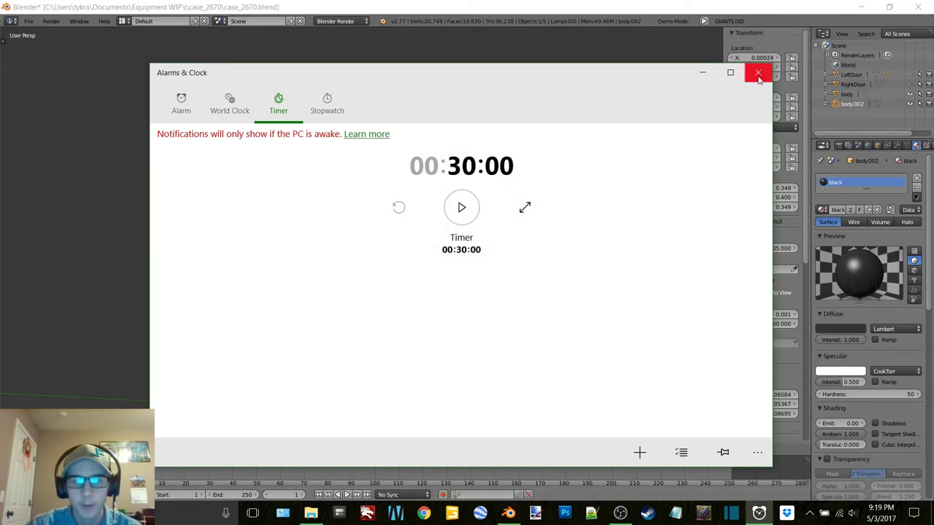
pyautogui.click(759, 79)
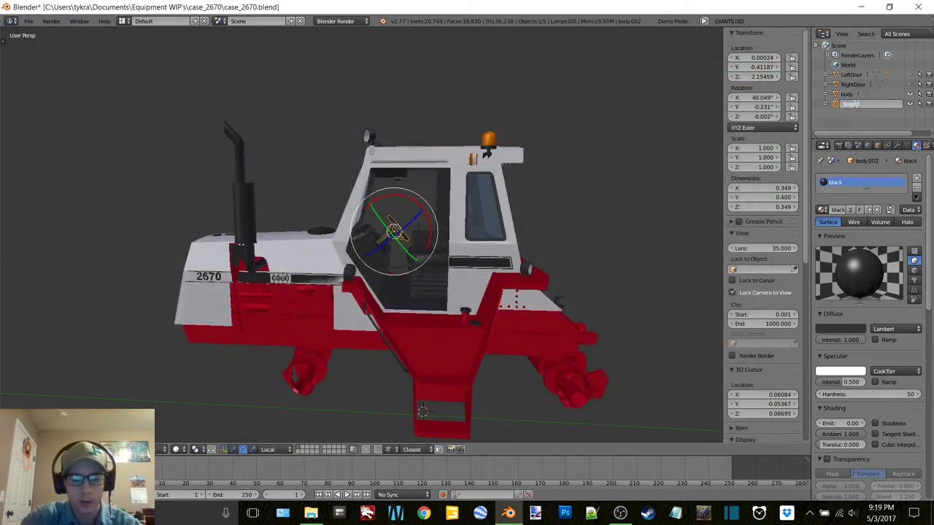
# Rename the wheel object as SteeringWheel and replace its black material with a new material also named SteeringWheel
pyautogui.press('Return')
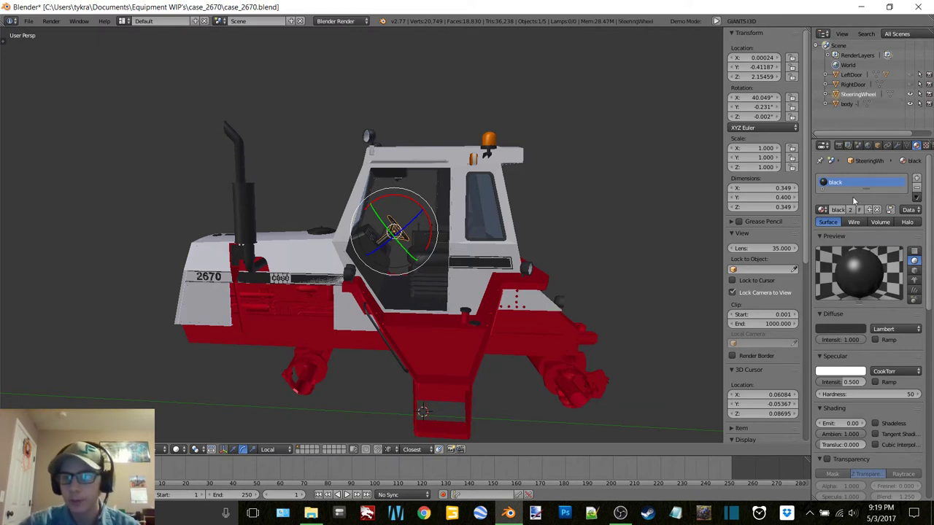
pyautogui.click(846, 330)
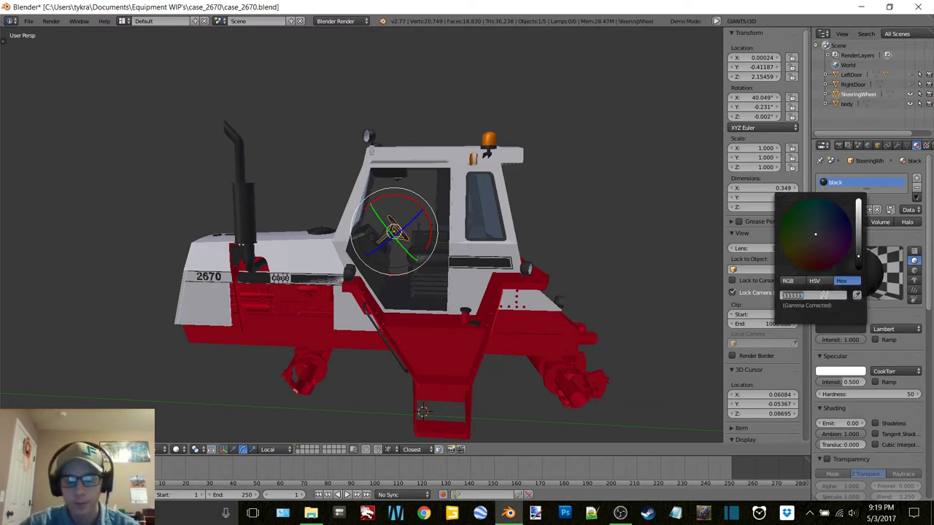
pyautogui.click(881, 178)
pyautogui.click(877, 210)
pyautogui.click(872, 210)
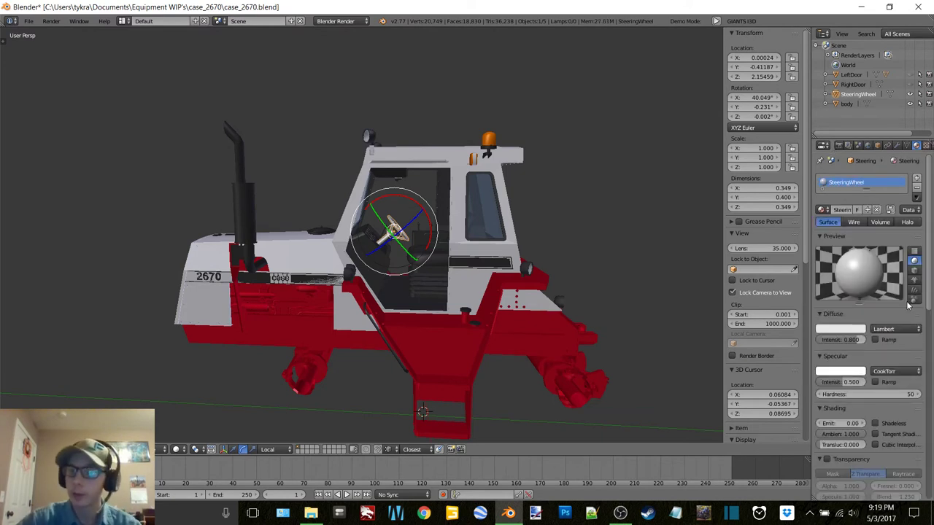
# Set the SteeringWheel material's diffuse intensity to 1.000 and its diffuse colour to hex 333333
pyautogui.moveTo(841, 340); pyautogui.dragTo(865, 340)
pyautogui.click(844, 330)
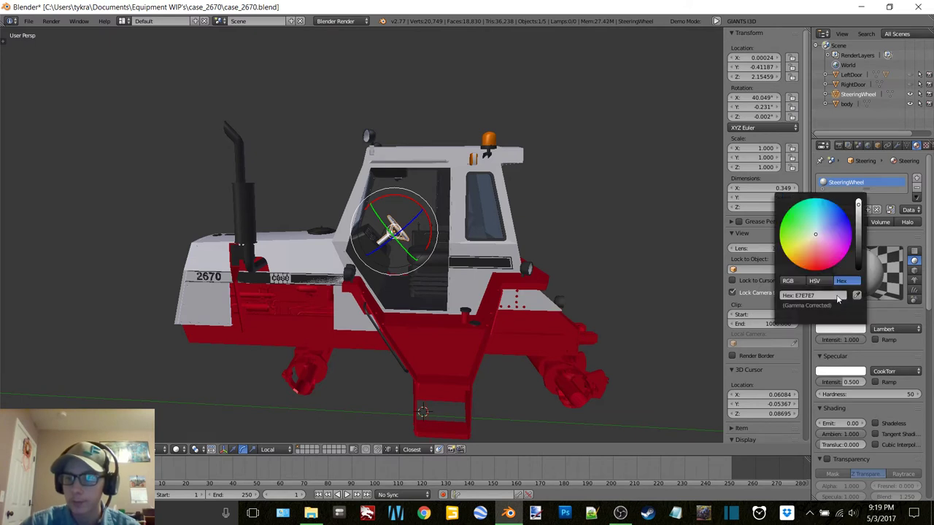
pyautogui.press('Return')
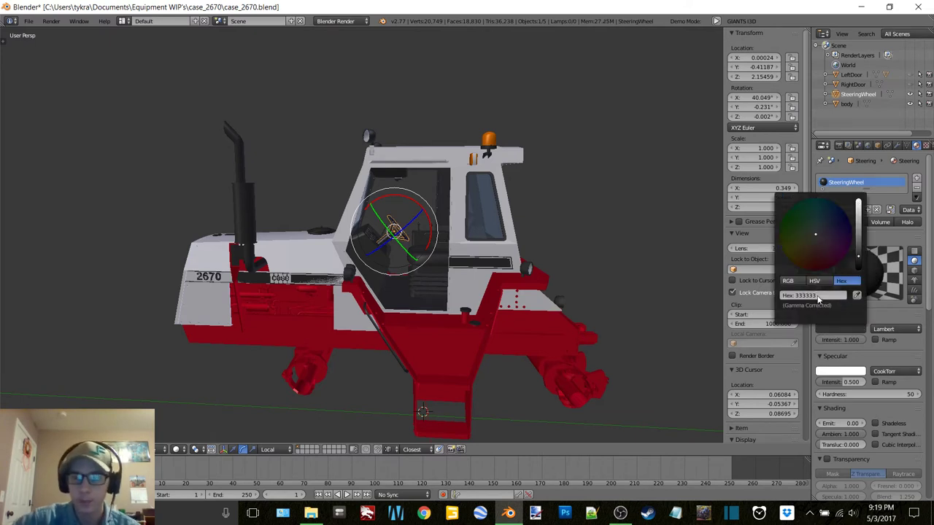
pyautogui.press('Tab')
pyautogui.click(412, 248)
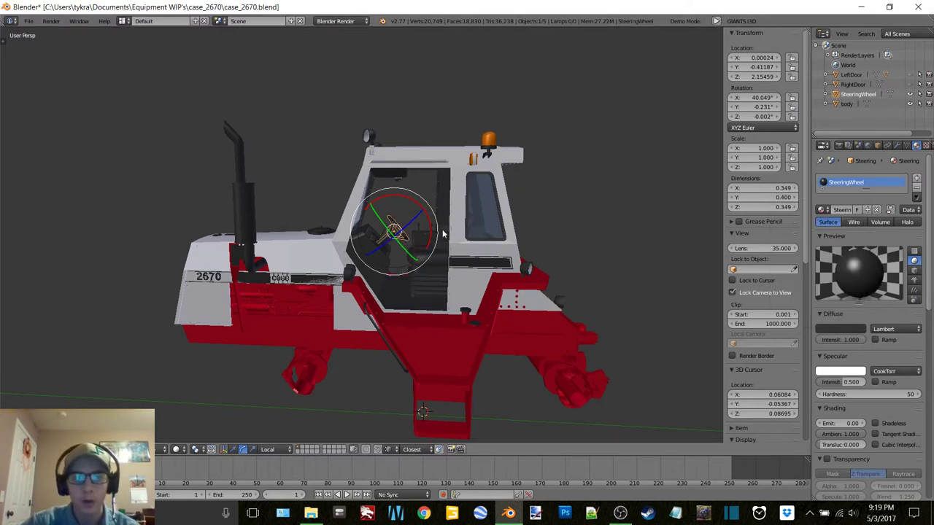
# Switch to the move manipulator and split the 3D view, making the new area a UV/Image Editor with no image loaded
pyautogui.click(233, 449)
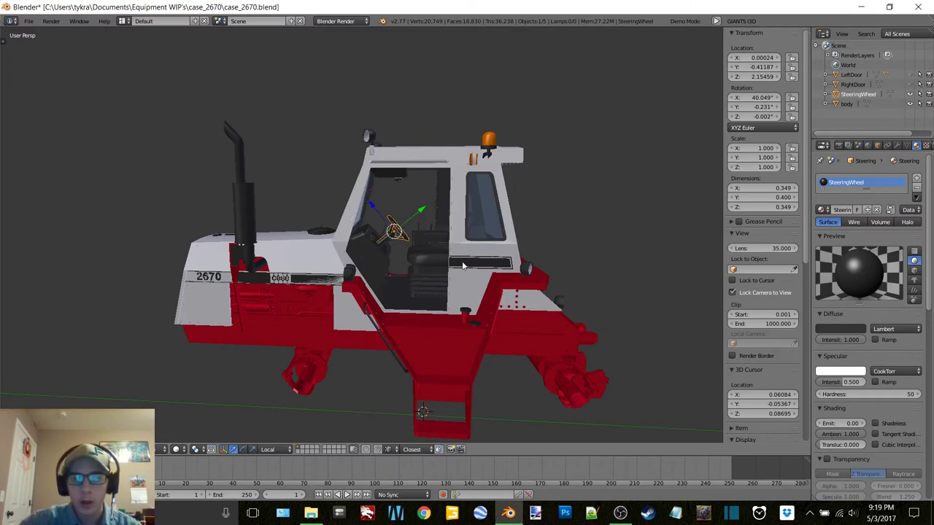
pyautogui.moveTo(463, 267); pyautogui.dragTo(449, 234, button='middle')
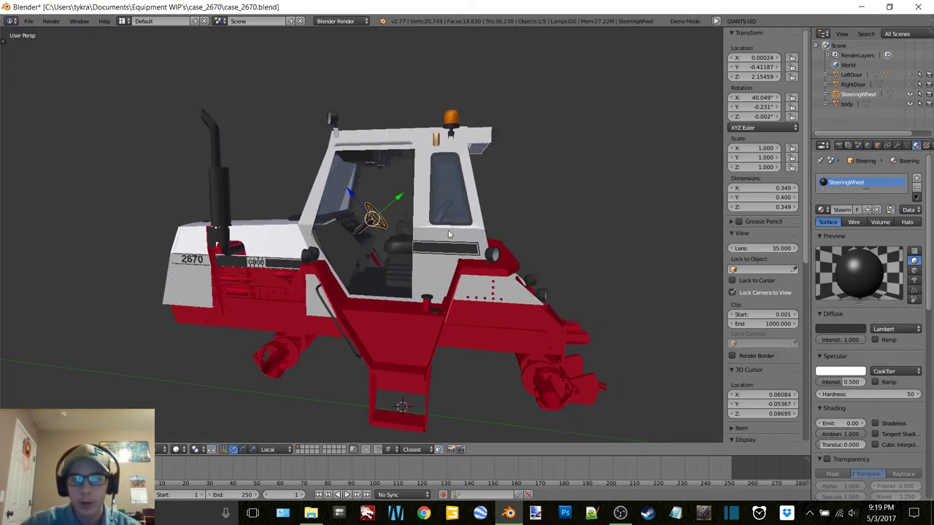
pyautogui.press('n')
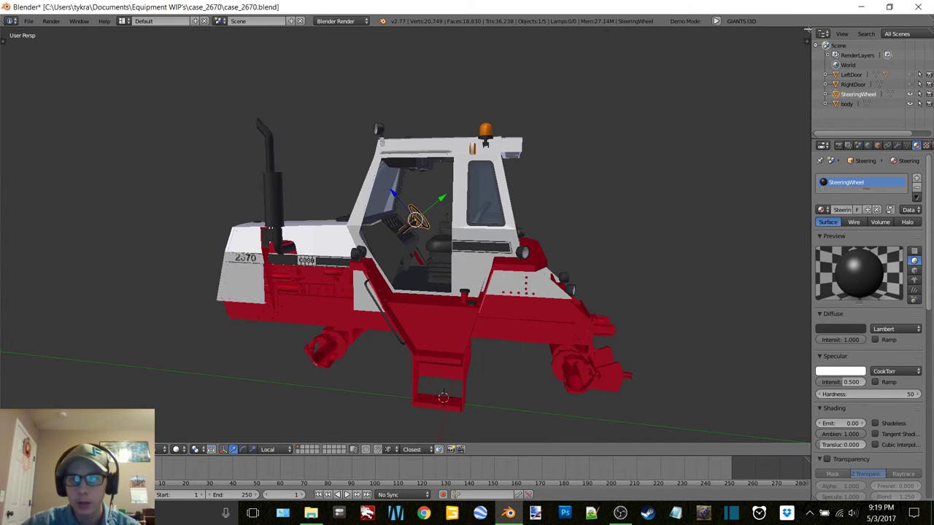
pyautogui.moveTo(802, 34); pyautogui.dragTo(480, 88)
pyautogui.click(491, 449)
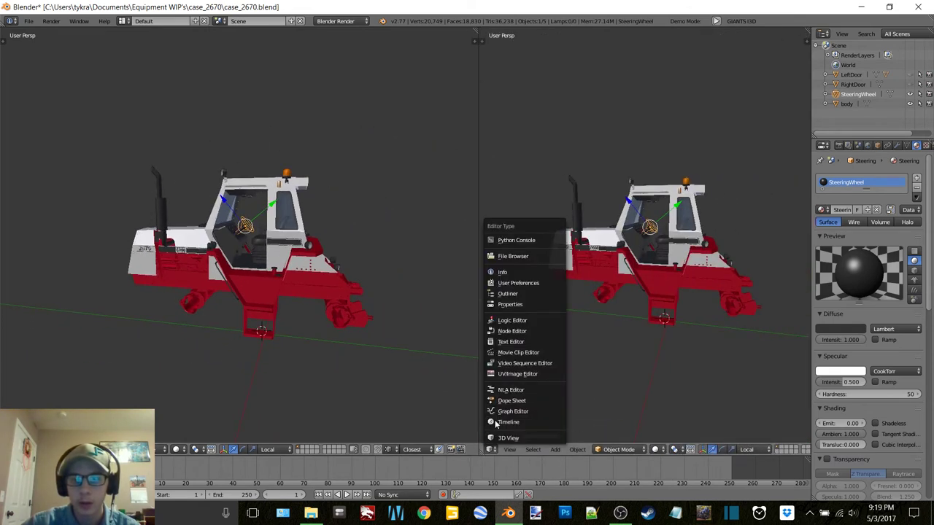
pyautogui.click(514, 376)
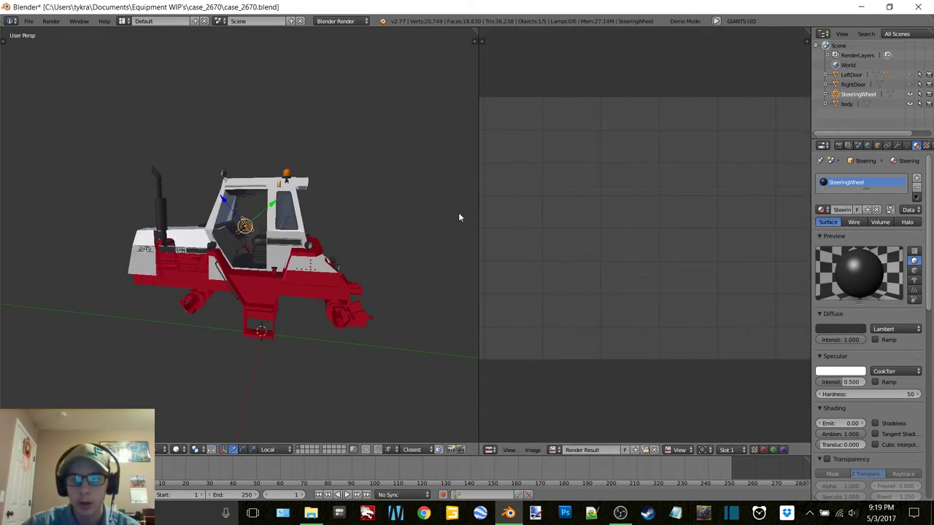
pyautogui.click(654, 450)
# Show the viewport in Texture shading and unwrap the whole steering wheel mesh with Smart UV Project, angle limit 66.00 and island margin 0.01
pyautogui.press('z')
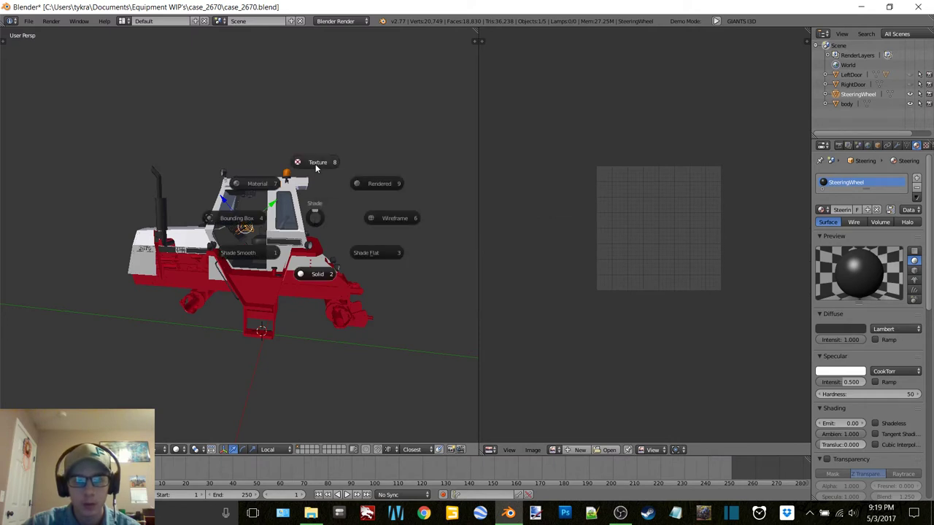
pyautogui.click(315, 164)
pyautogui.press('Tab')
pyautogui.click(377, 164)
pyautogui.press('a')
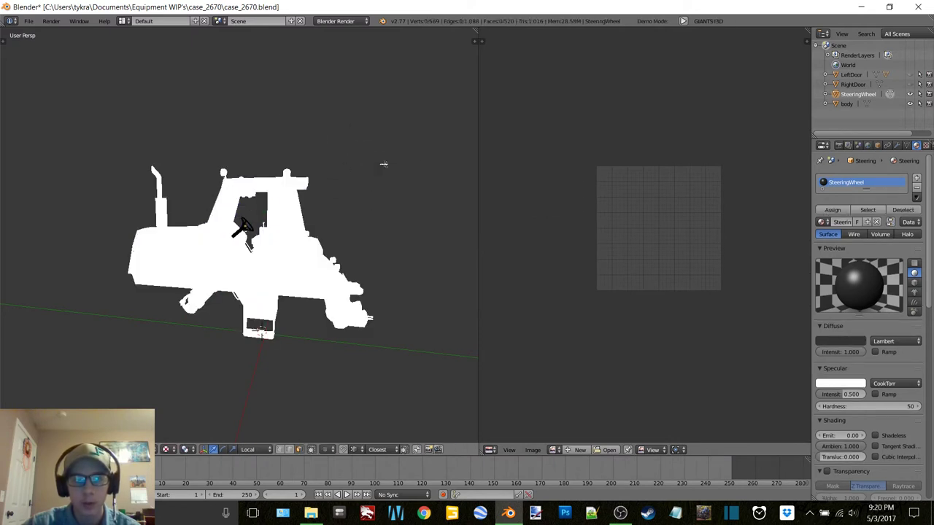
pyautogui.press('a')
pyautogui.press('u')
pyautogui.click(383, 164)
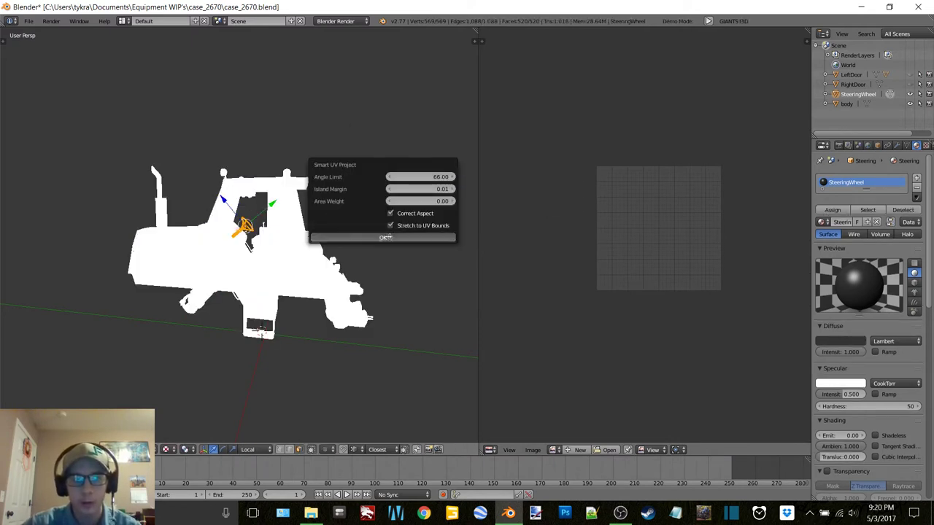
pyautogui.click(382, 239)
# Create a new blank white 2048 × 2048 px image named SteeringWheel for the unwrapped wheel
pyautogui.click(622, 450)
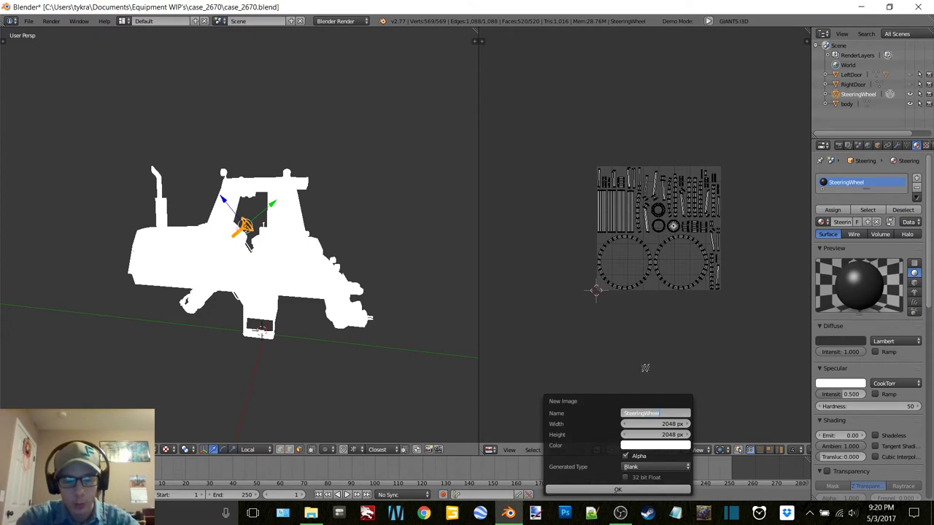
pyautogui.press('Return')
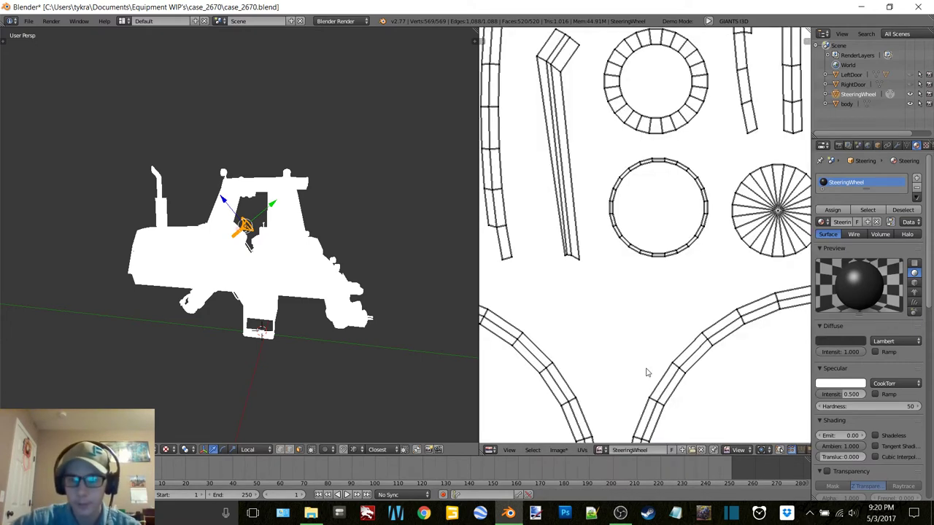
pyautogui.press('Return')
pyautogui.scroll(-6, 647, 372)
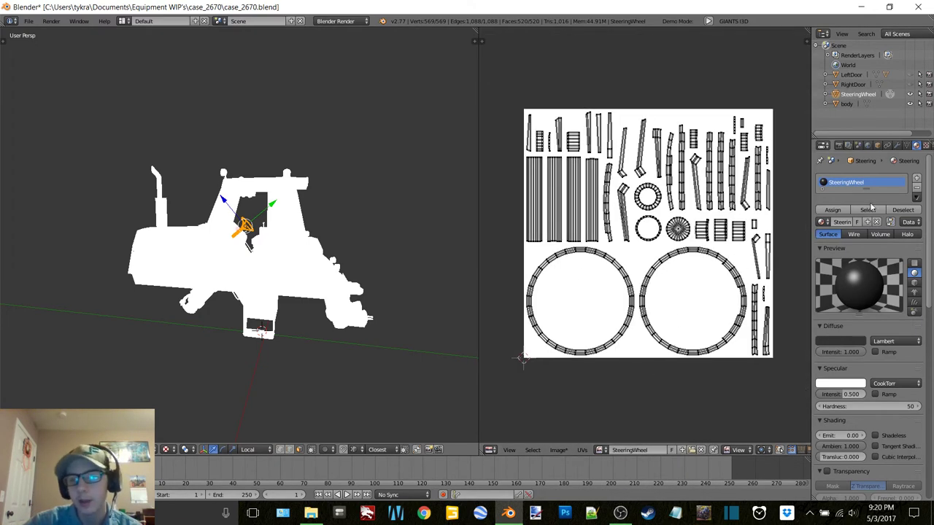
# Bake a Full Render of the steering wheel onto its image, and check the OBS recording window while baking
pyautogui.click(838, 146)
pyautogui.click(865, 312)
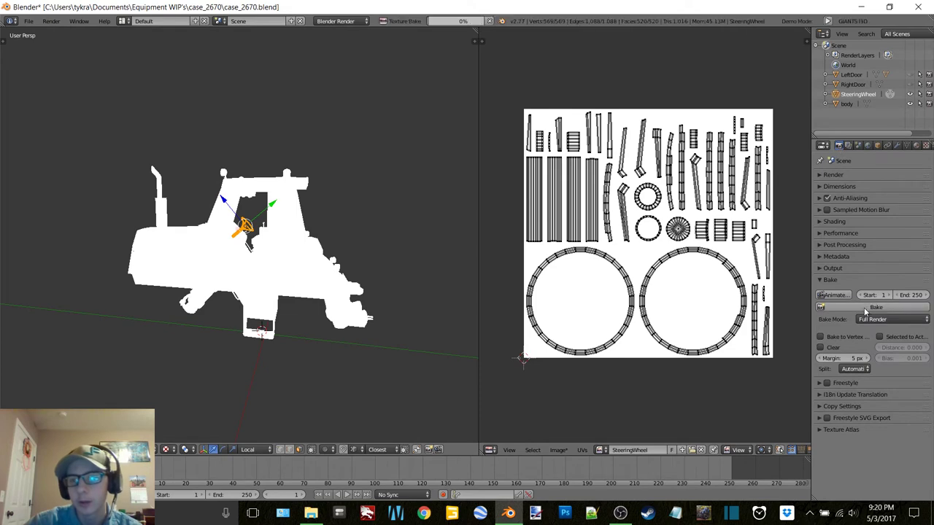
pyautogui.click(620, 512)
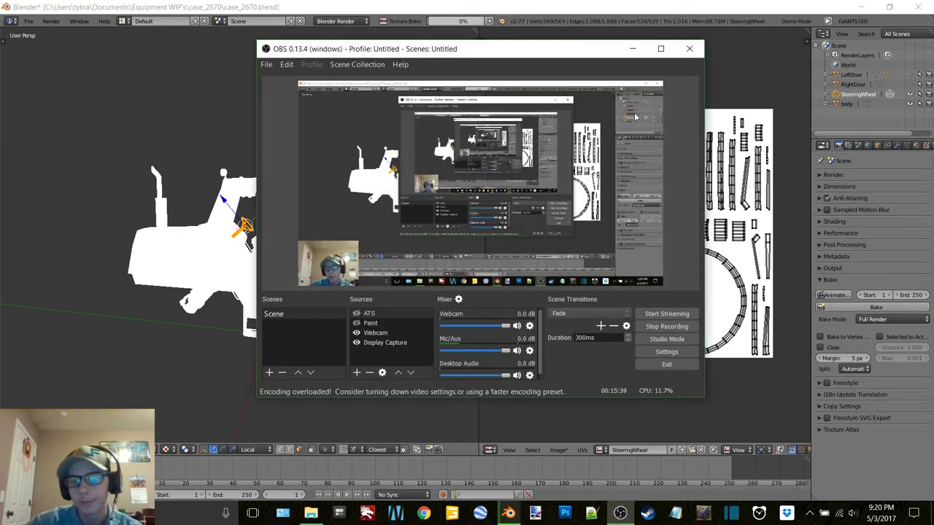
pyautogui.click(630, 50)
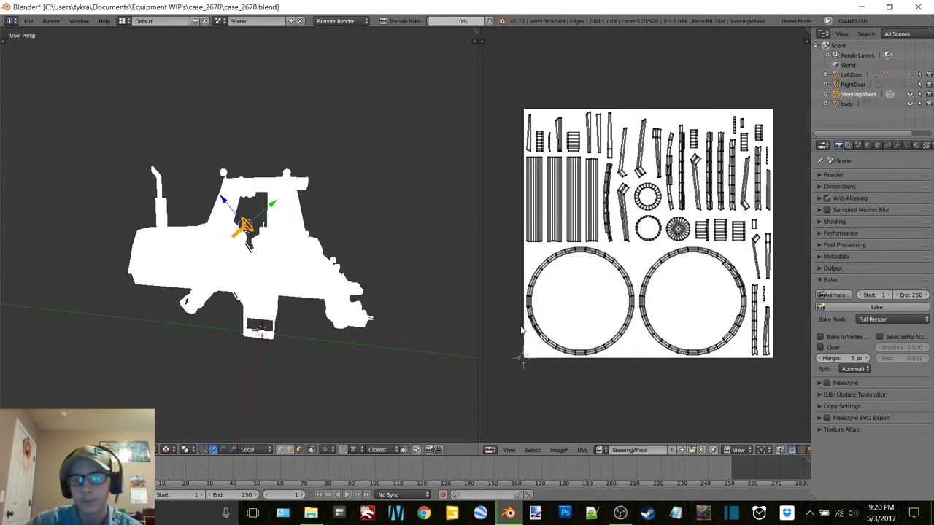
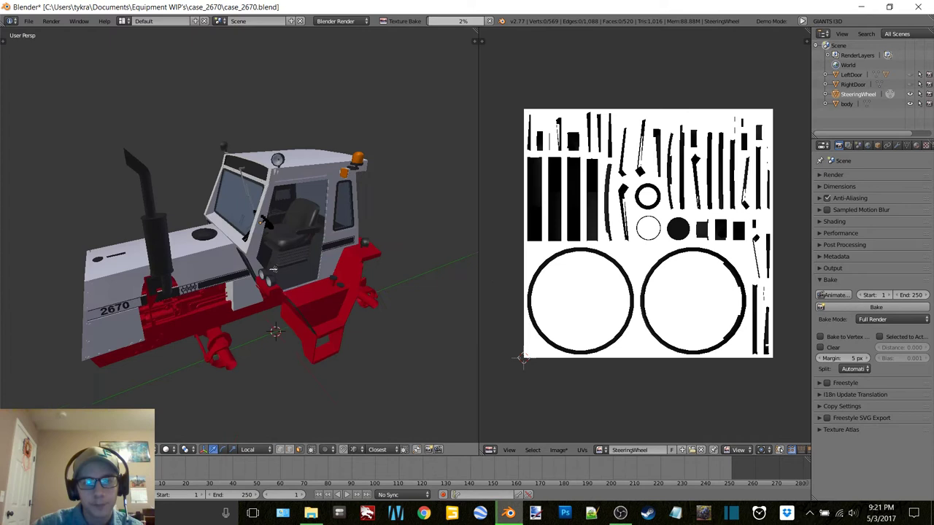
# Save the baked image as SteeringWheel.png in the case_2670 Textures folder
pyautogui.moveTo(272, 251); pyautogui.dragTo(289, 265, button='middle')
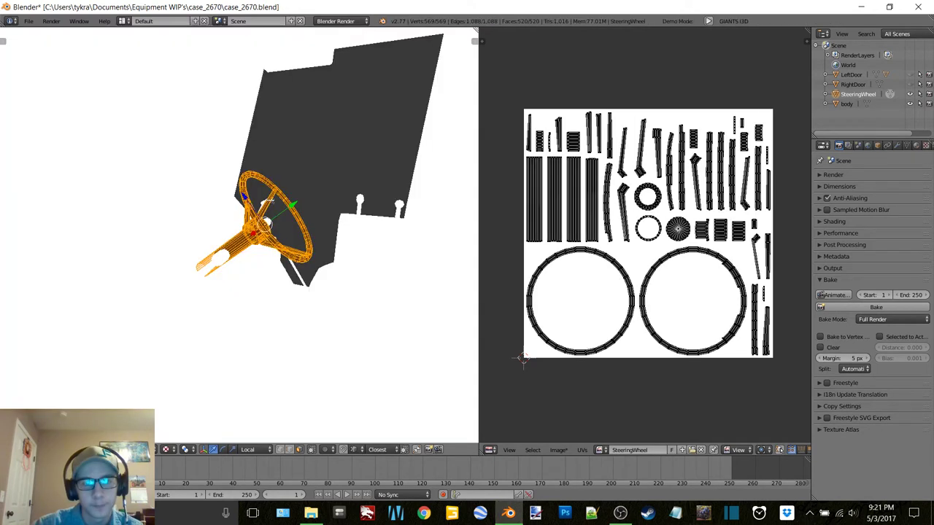
pyautogui.click(558, 449)
pyautogui.click(593, 371)
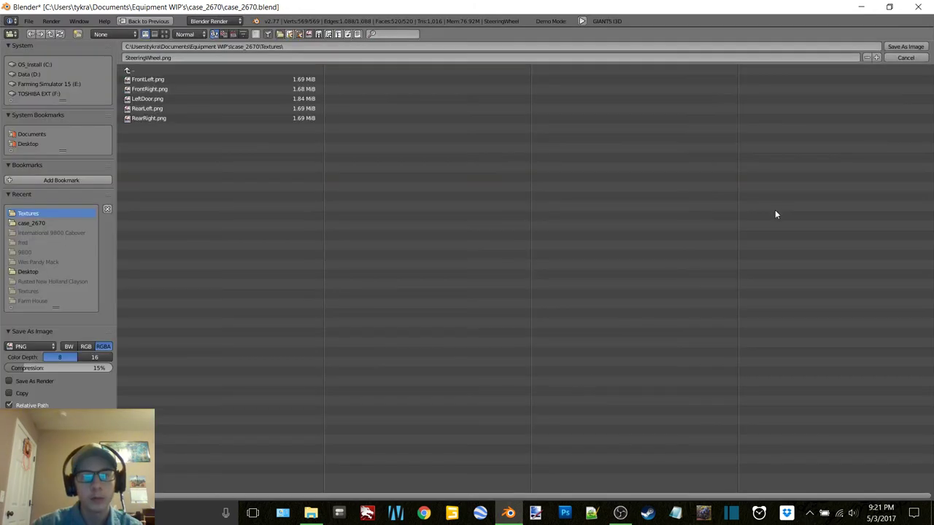
pyautogui.click(906, 46)
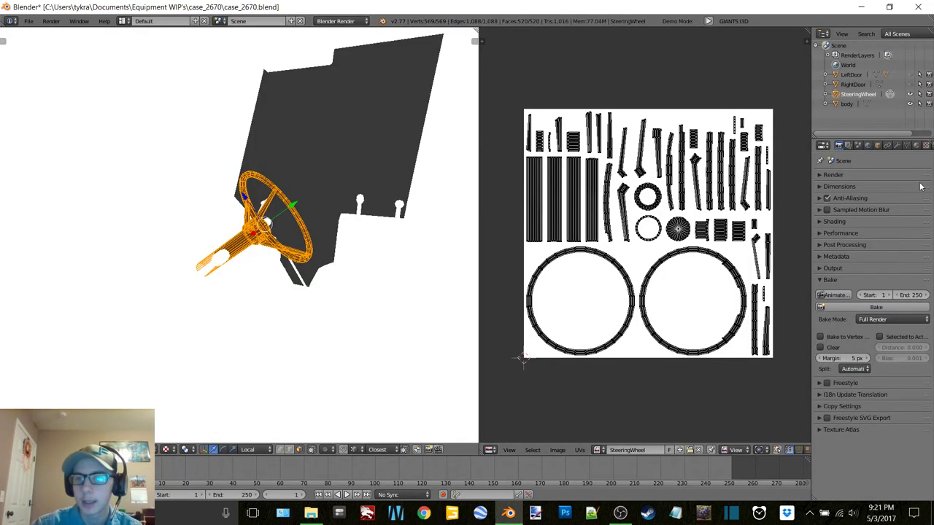
# Add a new image texture to the SteeringWheel material using SteeringWheel.png from the Textures folder, and return to Object Mode
pyautogui.click(926, 145)
pyautogui.click(884, 252)
pyautogui.click(897, 408)
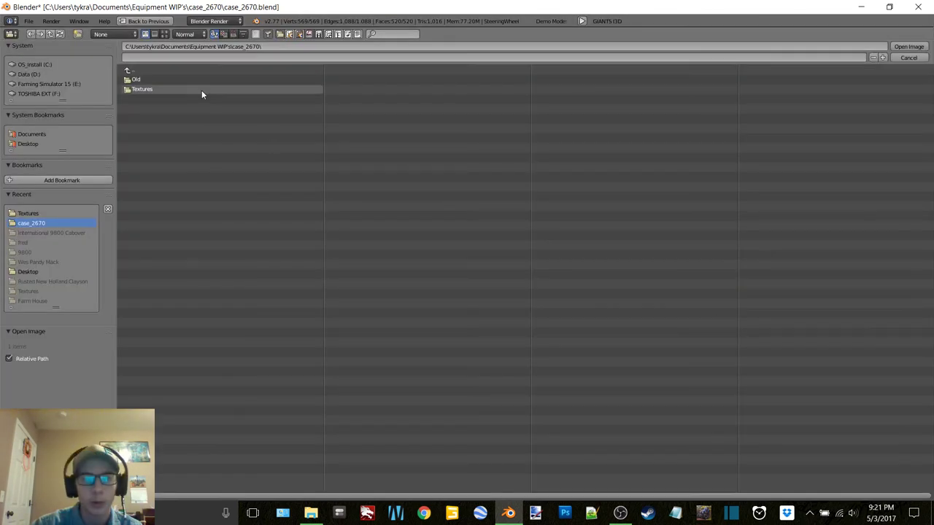
pyautogui.click(161, 90)
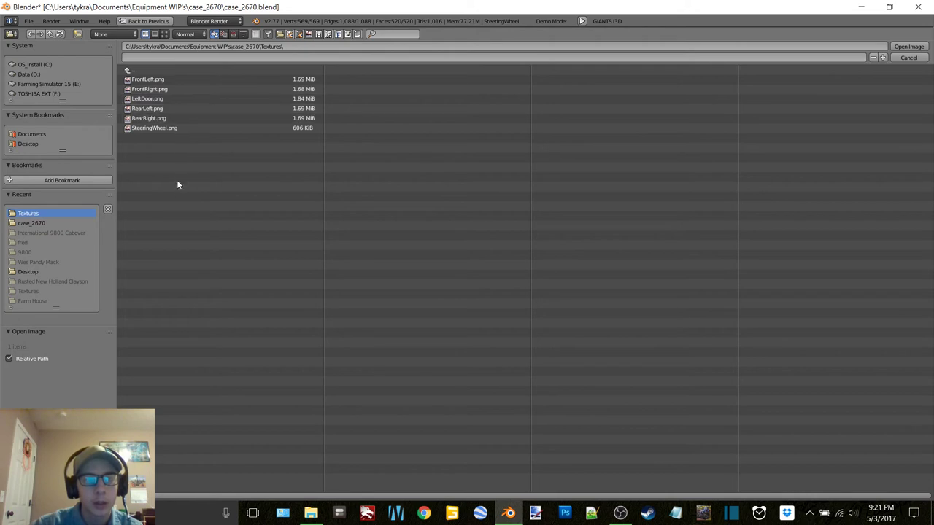
pyautogui.doubleClick(175, 128)
pyautogui.press('z')
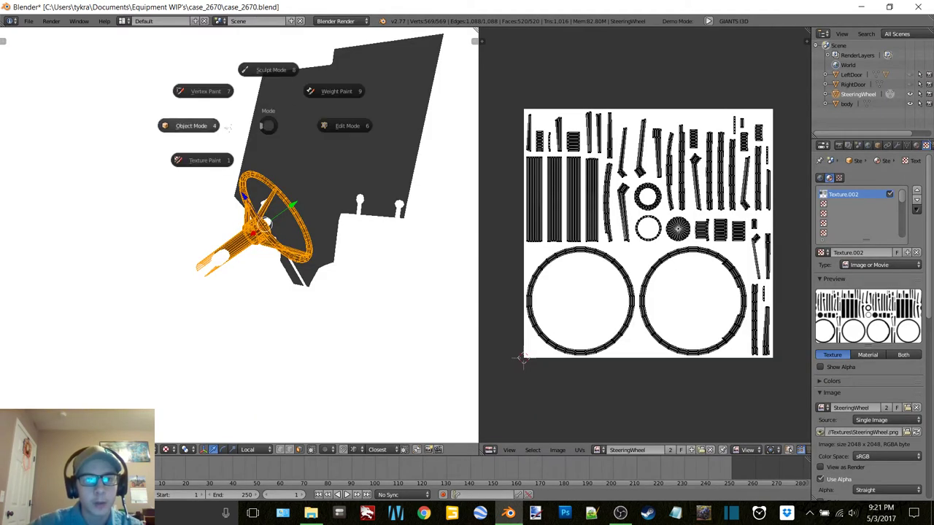
pyautogui.click(203, 128)
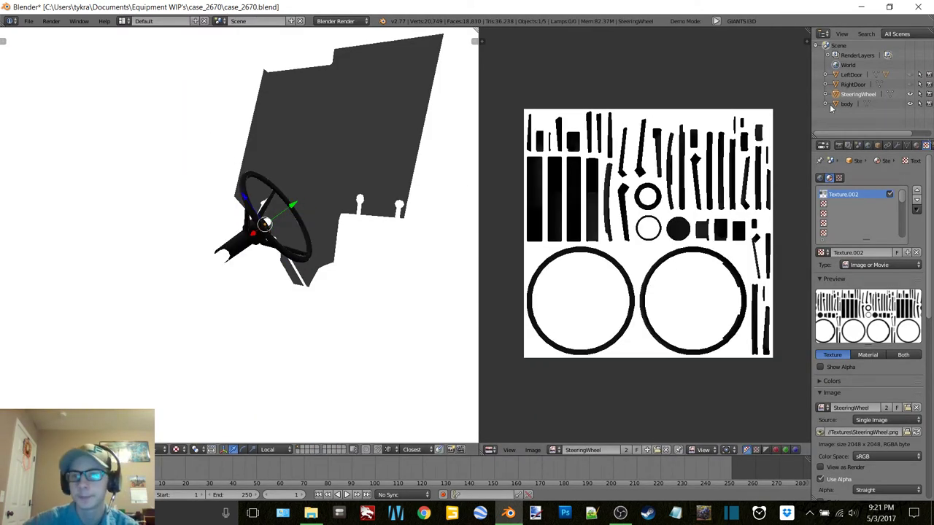
# Hide the steering wheel and restore a single 3D view with Solid shading
pyautogui.press('h')
pyautogui.press('z')
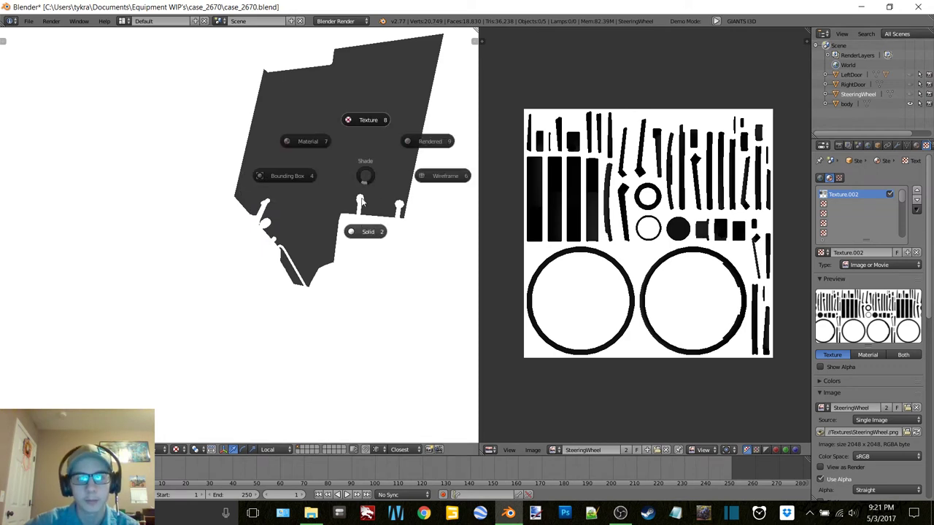
pyautogui.click(409, 207)
pyautogui.moveTo(476, 31); pyautogui.dragTo(685, 104)
pyautogui.scroll(-10, 490, 192)
# Separate the entire body mesh into individual objects by material and return to Object Mode
pyautogui.rightClick(457, 240)
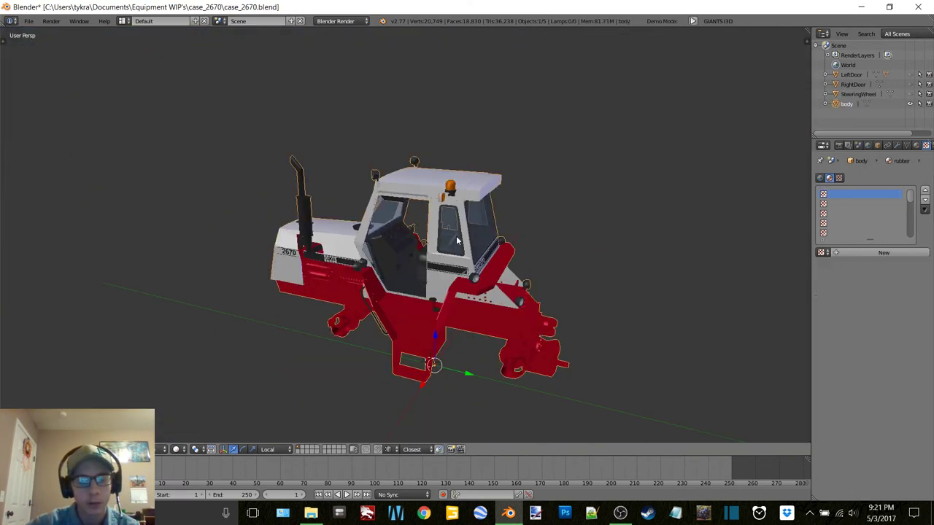
pyautogui.press('Tab')
pyautogui.click(532, 241)
pyautogui.press('a')
pyautogui.press('p')
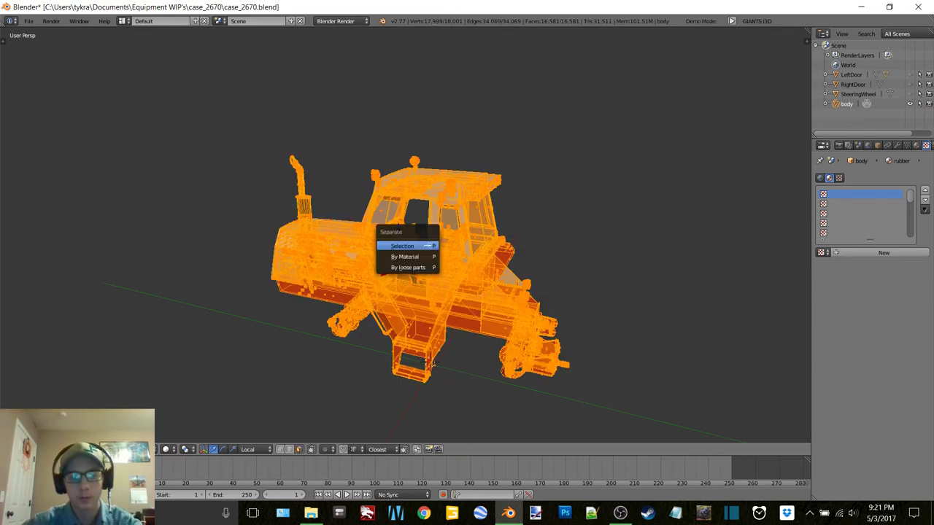
pyautogui.click(414, 256)
pyautogui.press('Tab')
pyautogui.click(338, 253)
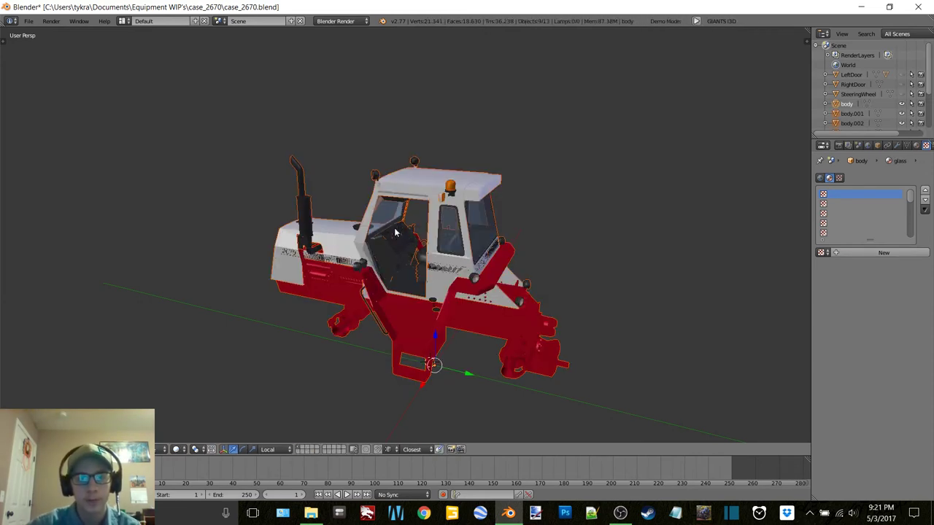
# Enlarge the outliner and hide body.001 through body.008 so that only the glass object body is shown
pyautogui.scroll(5, 394, 232)
pyautogui.scroll(-3, 416, 215)
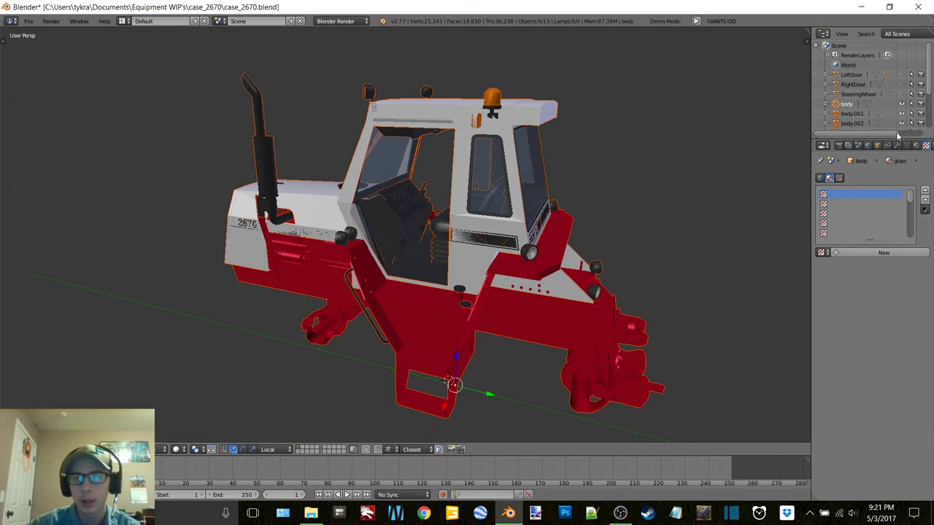
pyautogui.moveTo(898, 136); pyautogui.dragTo(905, 235)
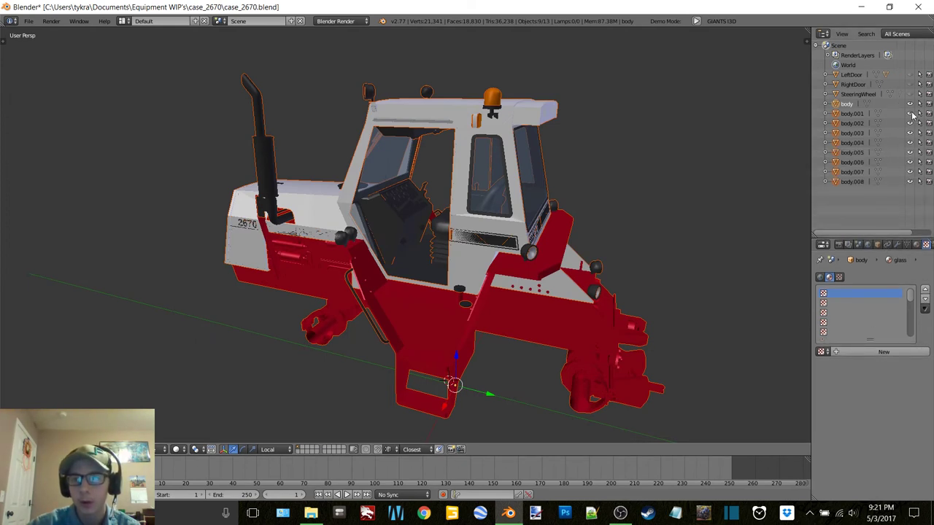
pyautogui.moveTo(910, 114); pyautogui.dragTo(915, 182)
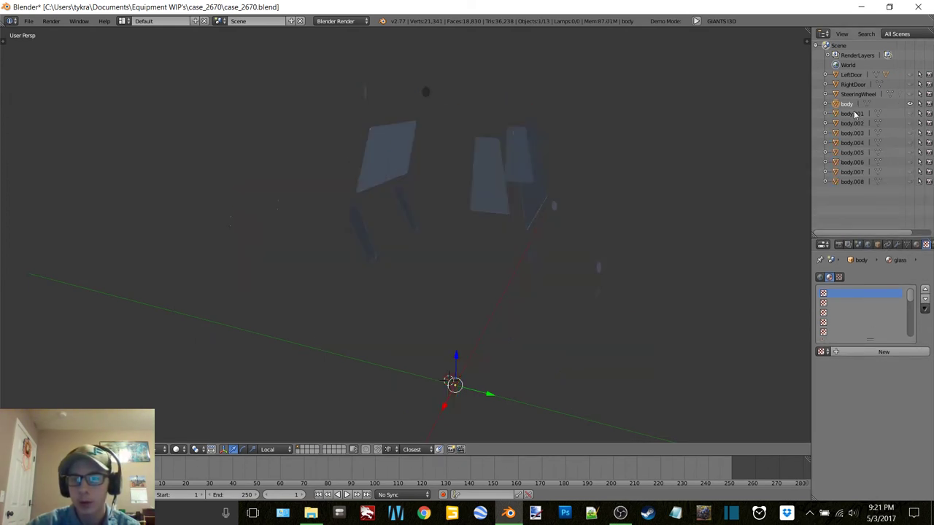
pyautogui.moveTo(467, 187); pyautogui.dragTo(553, 163, button='middle')
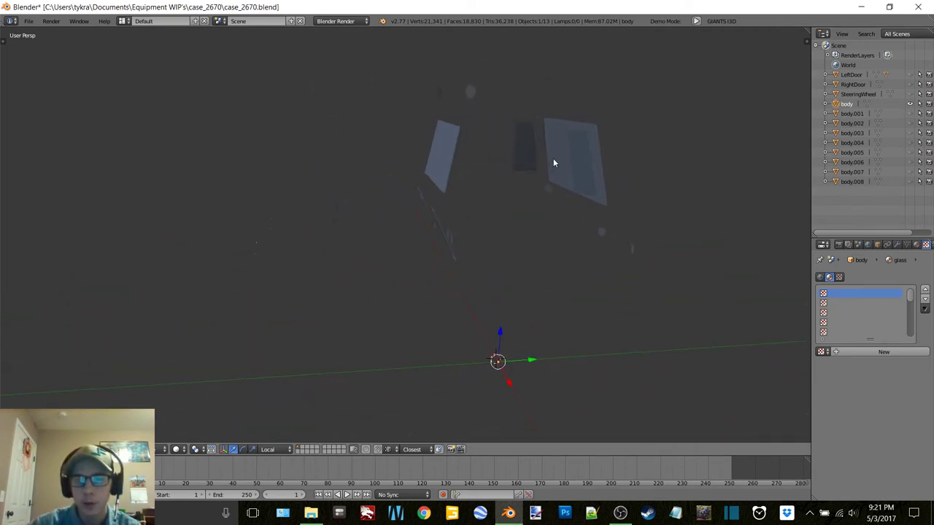
# Hide the glass object body and show body.001 and body.002 to inspect the parts they contain
pyautogui.click(910, 104)
pyautogui.click(911, 114)
pyautogui.moveTo(450, 202); pyautogui.dragTo(428, 211, button='middle')
pyautogui.scroll(5, 429, 211)
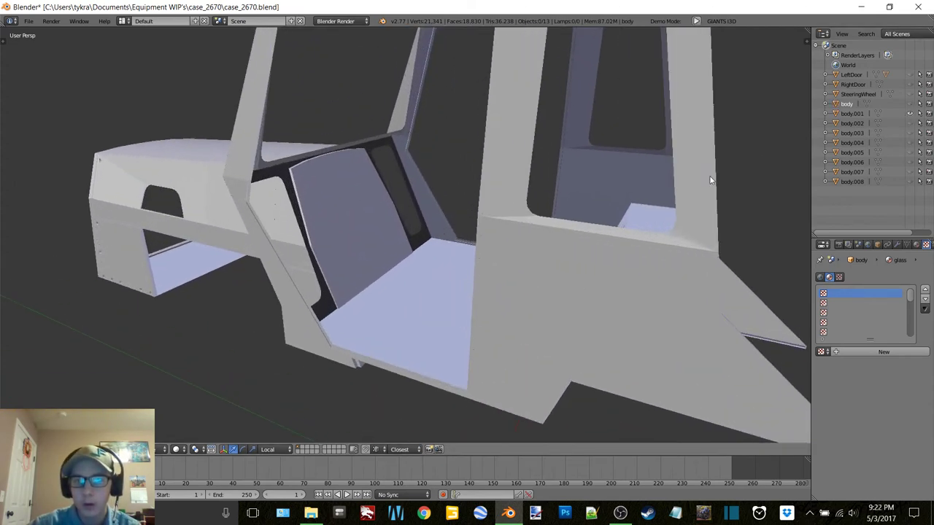
pyautogui.click(910, 123)
pyautogui.moveTo(576, 187); pyautogui.dragTo(605, 191, button='middle')
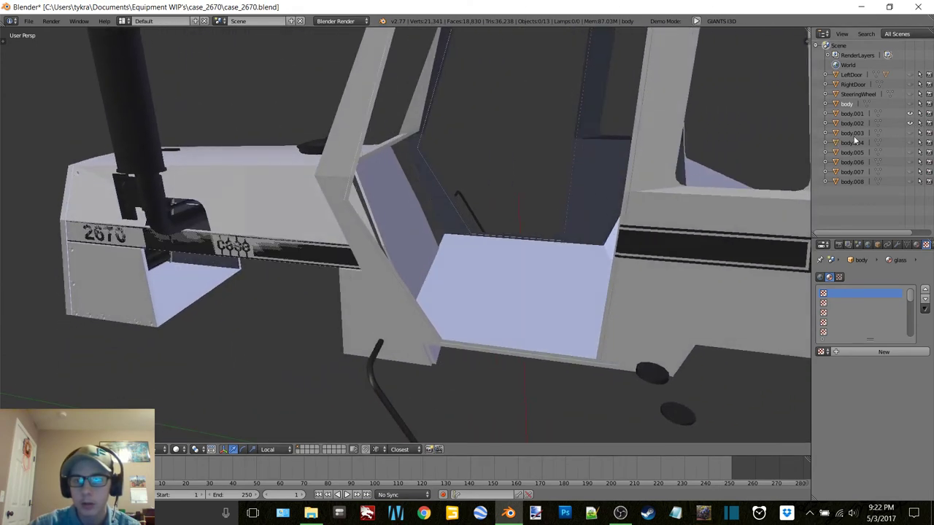
# Hide body.002, briefly show body.003 to inspect its parts, hide it again, and show body.004 alongside body.001
pyautogui.click(911, 124)
pyautogui.click(911, 124)
pyautogui.click(910, 124)
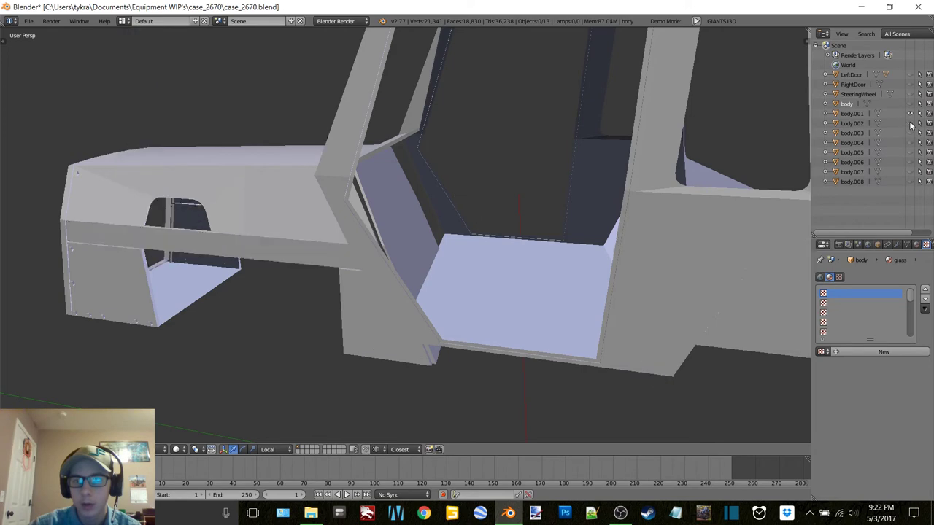
pyautogui.click(911, 124)
pyautogui.moveTo(556, 221); pyautogui.dragTo(599, 219, button='middle')
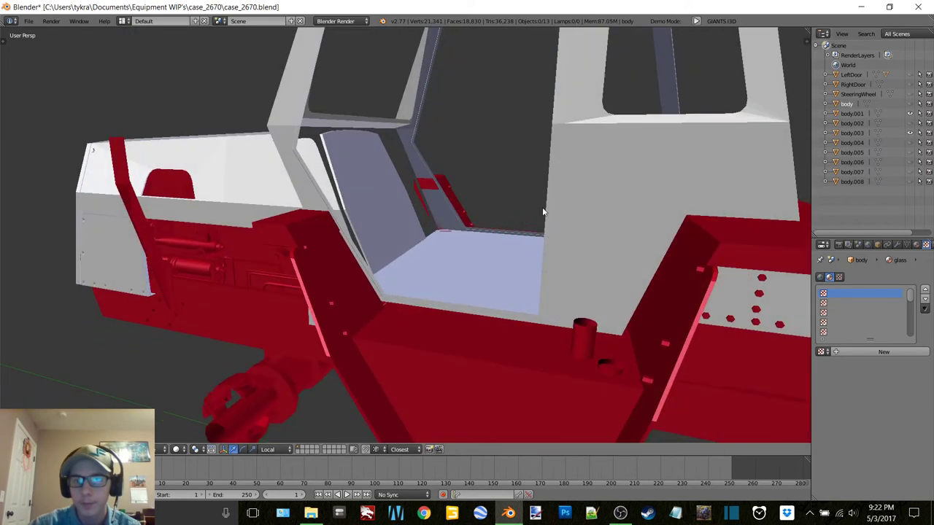
pyautogui.click(909, 134)
pyautogui.click(910, 143)
pyautogui.moveTo(459, 227); pyautogui.dragTo(501, 225, button='middle')
pyautogui.scroll(-2, 494, 227)
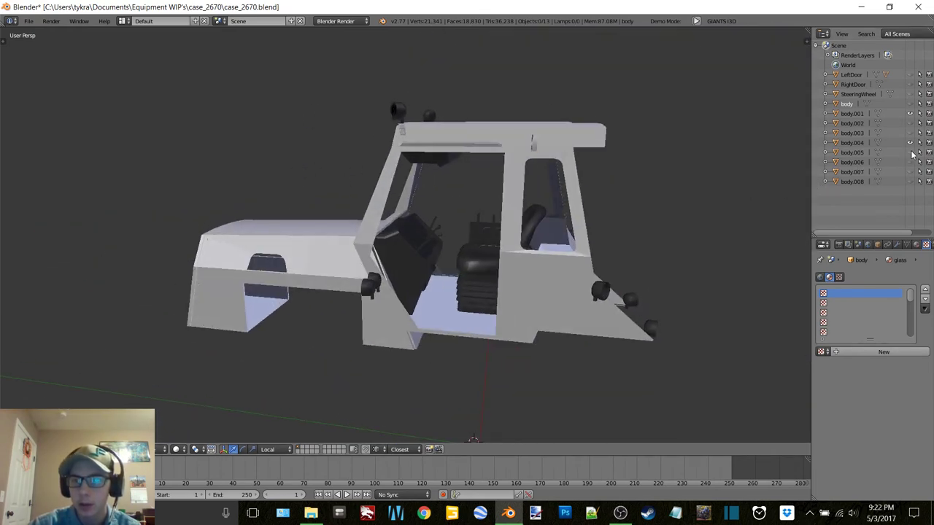
# Inspect body.005, body.006 and body.007 one at a time, hiding each again, and show body.008 with body.004
pyautogui.click(911, 152)
pyautogui.click(911, 153)
pyautogui.click(910, 163)
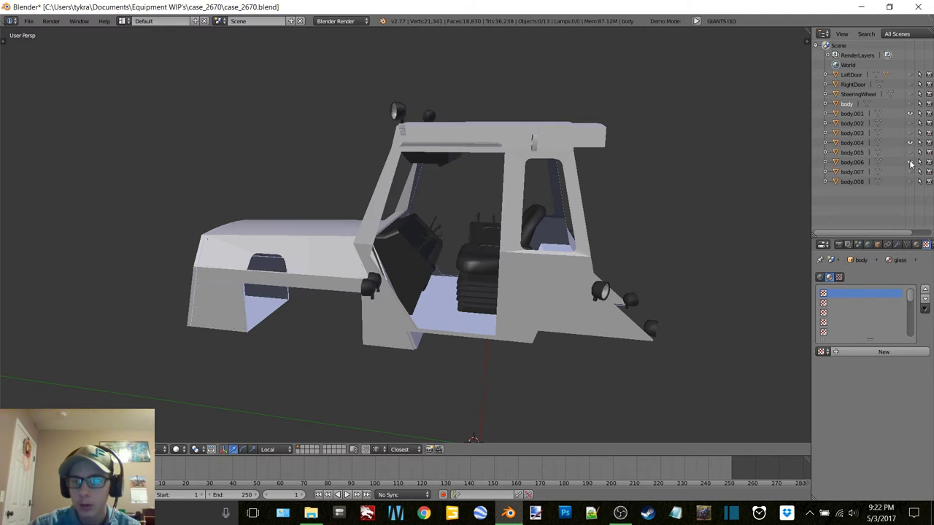
pyautogui.click(911, 164)
pyautogui.click(909, 165)
pyautogui.moveTo(591, 235); pyautogui.dragTo(526, 232, button='middle')
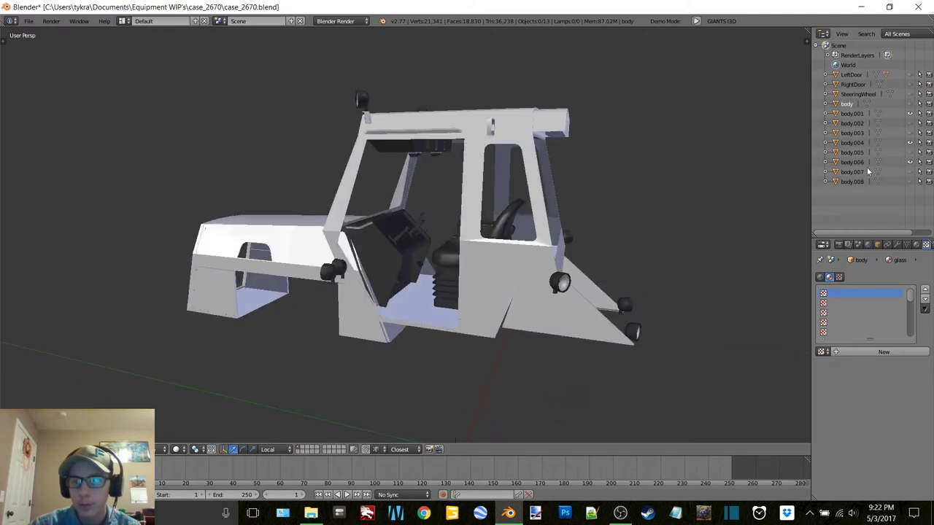
pyautogui.click(910, 163)
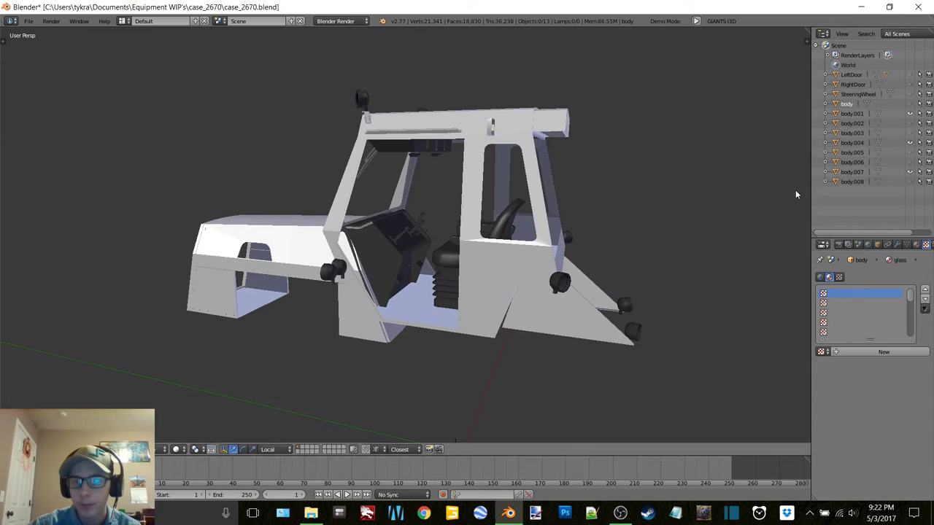
pyautogui.click(911, 172)
pyautogui.click(910, 181)
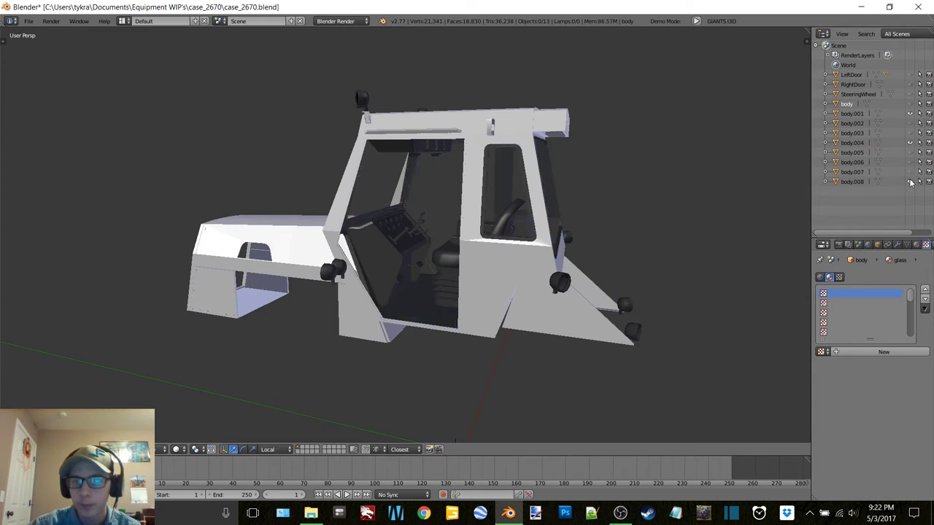
# Put body.004 in Edit Mode with wireframe shading and hide body.001 so the interior and light meshes are accessible
pyautogui.click(853, 182)
pyautogui.click(858, 146)
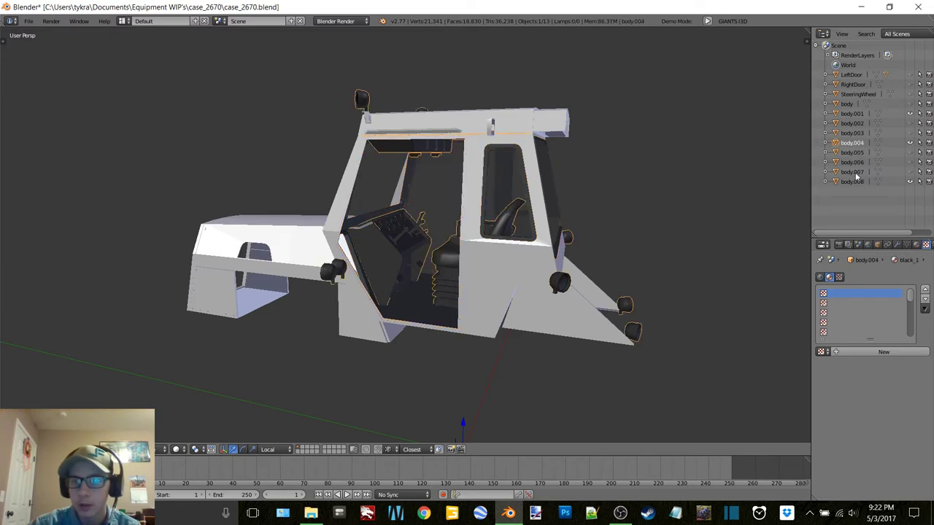
pyautogui.moveTo(563, 213); pyautogui.dragTo(685, 206, button='middle')
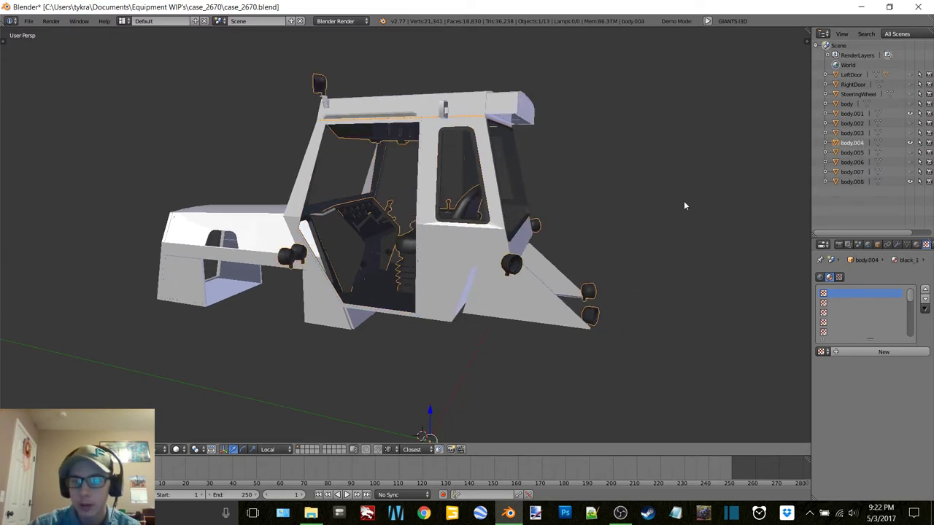
pyautogui.rightClick(515, 274)
pyautogui.moveTo(515, 274)
pyautogui.mouseDown(button='middle')
pyautogui.moveTo(568, 250)
pyautogui.moveTo(499, 236)
pyautogui.moveTo(526, 213)
pyautogui.moveTo(489, 228)
pyautogui.moveTo(543, 198)
pyautogui.moveTo(496, 233)
pyautogui.mouseUp(button='middle')
pyautogui.rightClick(526, 212)
pyautogui.press('Tab')
pyautogui.click(573, 227)
pyautogui.press('z')
pyautogui.click(632, 229)
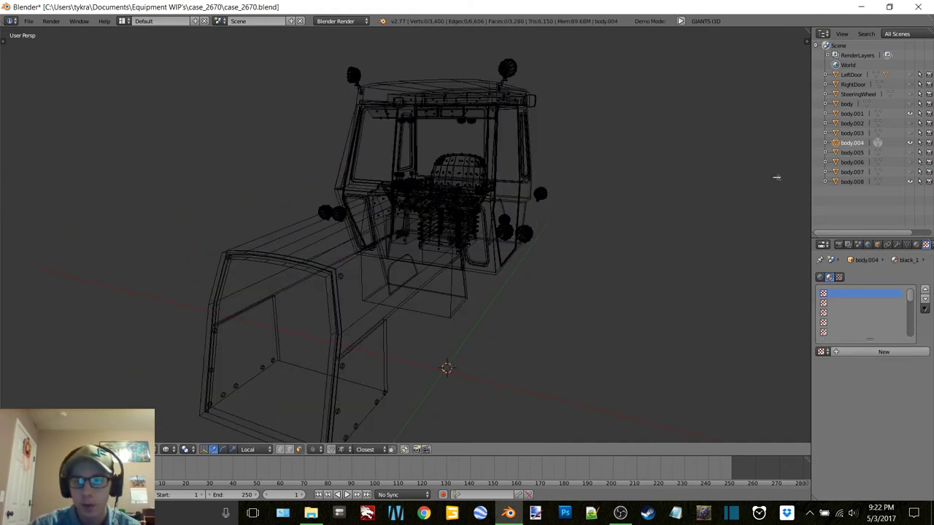
pyautogui.click(910, 114)
# Circle-select the paired large lights and the two small lights on one side of the cab
pyautogui.moveTo(573, 161); pyautogui.dragTo(496, 211, button='middle')
pyautogui.scroll(5, 553, 167)
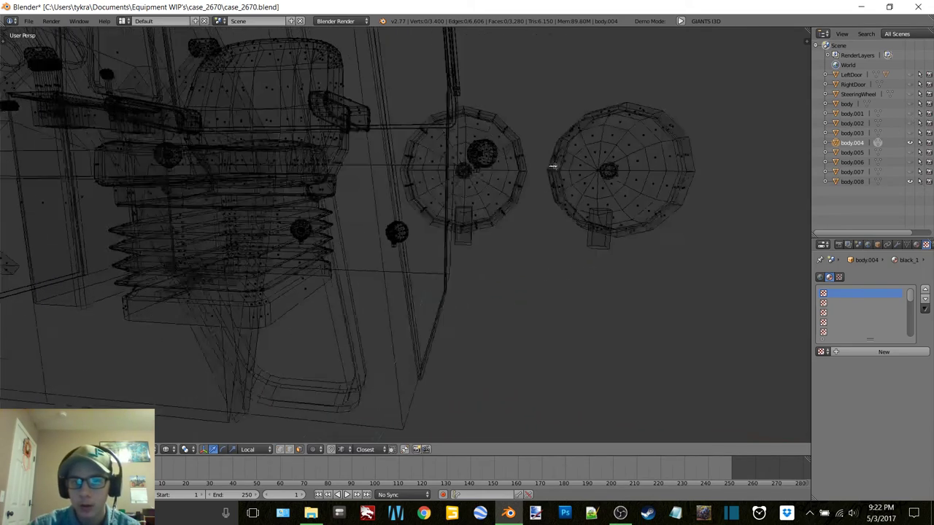
pyautogui.scroll(-4, 553, 167)
pyautogui.press('z')
pyautogui.click(580, 172)
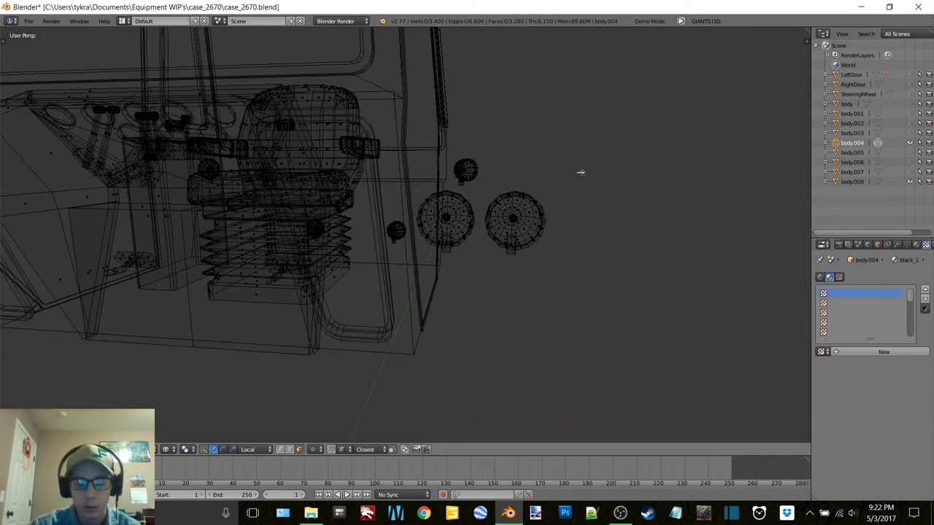
pyautogui.press('c')
pyautogui.moveTo(530, 217)
pyautogui.mouseDown()
pyautogui.moveTo(436, 220)
pyautogui.moveTo(471, 179)
pyautogui.mouseUp()
pyautogui.rightClick(471, 180)
# Add the paired large lights and the two small lights on the opposite side of the cab to the selection
pyautogui.moveTo(469, 184)
pyautogui.mouseDown(button='middle')
pyautogui.moveTo(418, 219)
pyautogui.moveTo(454, 211)
pyautogui.mouseUp(button='middle')
pyautogui.press('c')
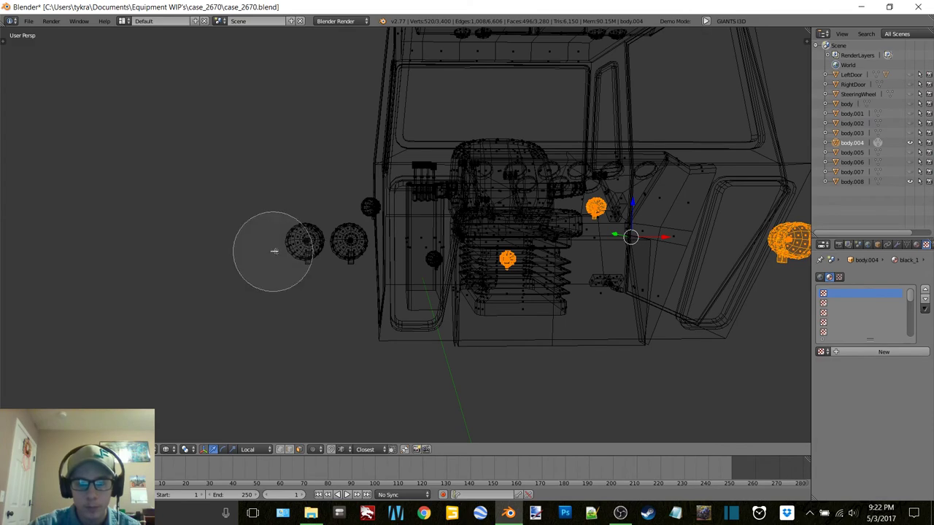
pyautogui.moveTo(274, 251); pyautogui.dragTo(317, 240)
pyautogui.press('Escape')
pyautogui.moveTo(316, 240); pyautogui.dragTo(325, 224, button='middle')
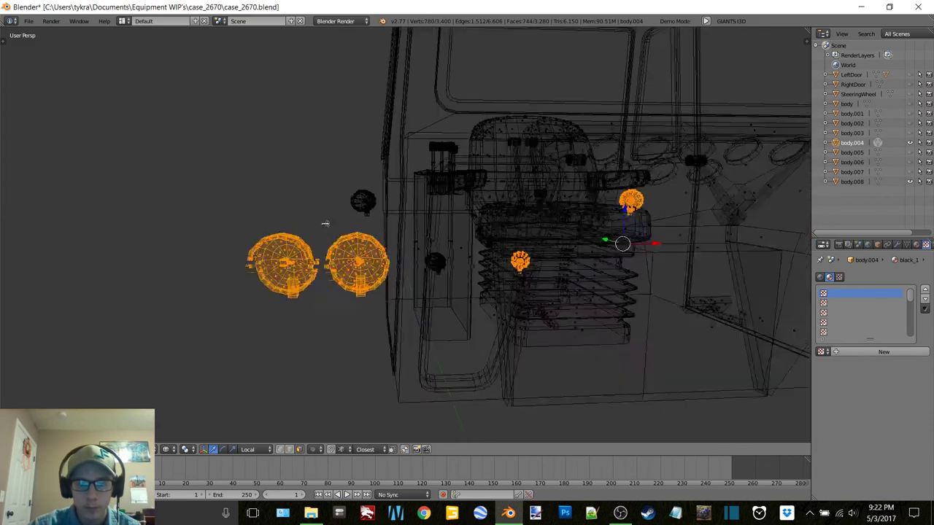
pyautogui.scroll(6, 326, 224)
pyautogui.press('c')
pyautogui.moveTo(345, 197); pyautogui.dragTo(401, 254)
pyautogui.press('Escape')
# Add the two lights above the roof to the selection and separate all selected lights into their own object
pyautogui.scroll(-5, 440, 202)
pyautogui.moveTo(398, 264); pyautogui.dragTo(531, 174, button='middle')
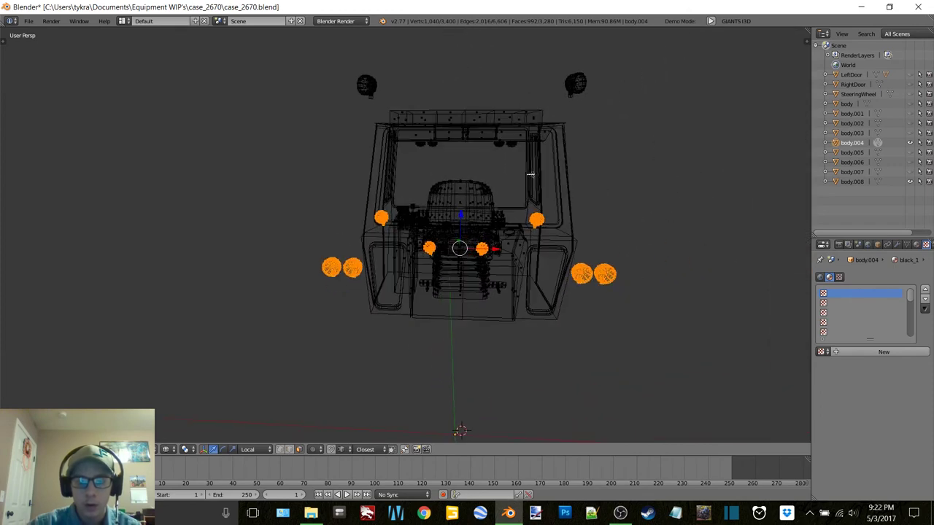
pyautogui.press('c')
pyautogui.click(382, 83)
pyautogui.click(577, 79)
pyautogui.press('Escape')
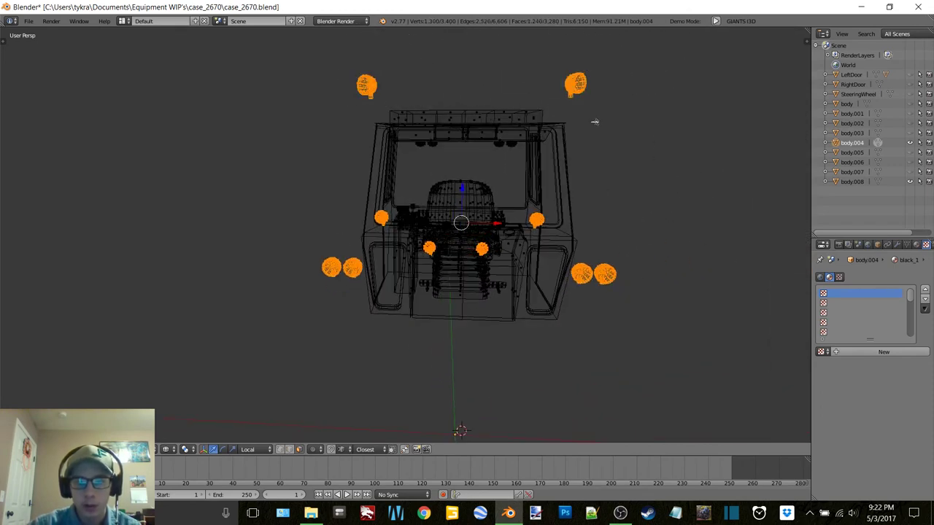
pyautogui.moveTo(594, 122); pyautogui.dragTo(448, 156, button='middle')
pyautogui.press('p')
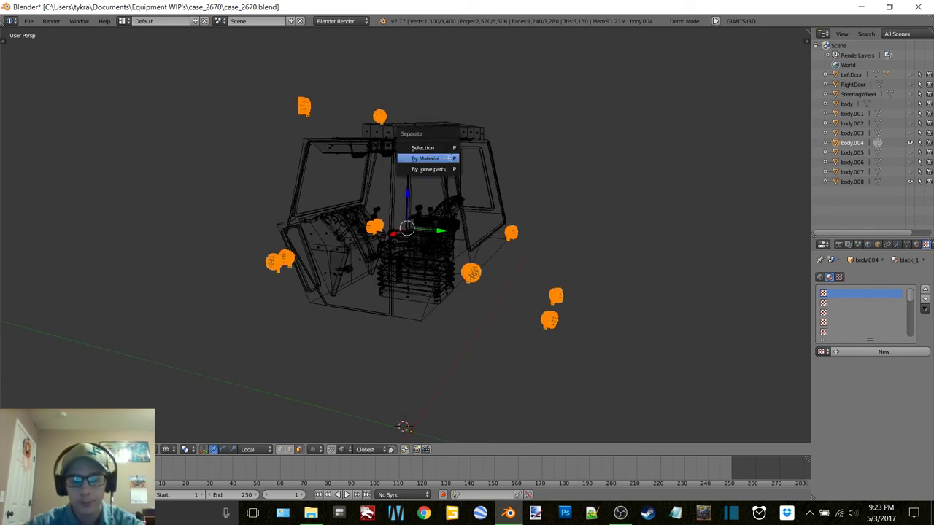
pyautogui.click(448, 147)
# Restore Solid shading and Object Mode, and hide the separated lights object body.009
pyautogui.press('z')
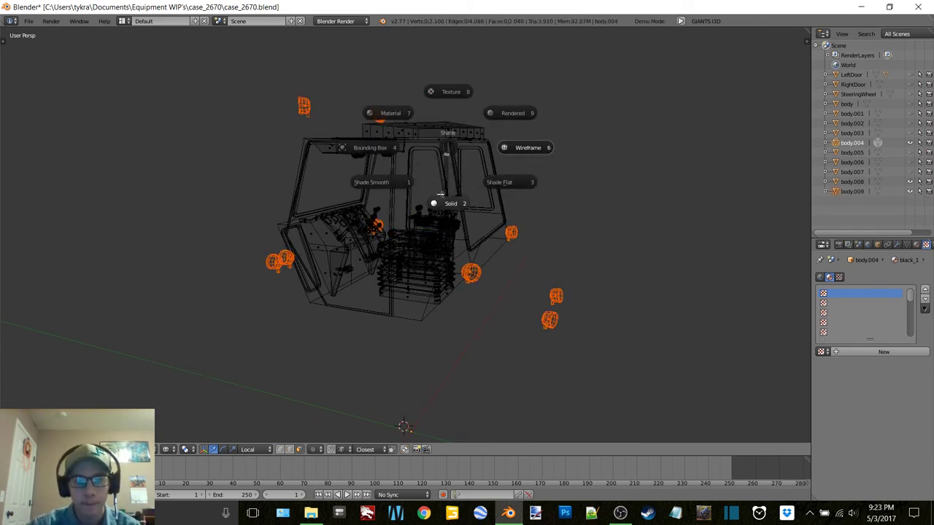
pyautogui.click(443, 207)
pyautogui.press('Tab')
pyautogui.click(425, 176)
pyautogui.moveTo(426, 180); pyautogui.dragTo(449, 181, button='middle')
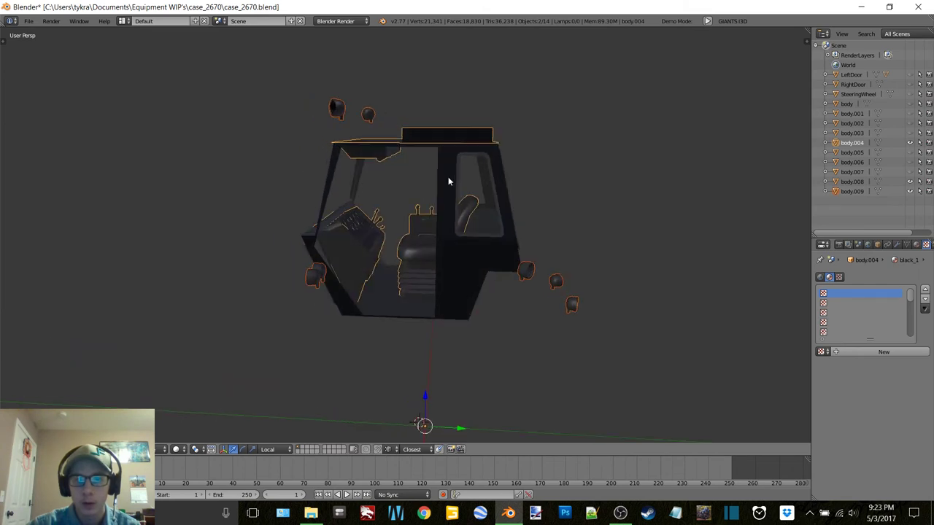
pyautogui.rightClick(529, 262)
pyautogui.press('h')
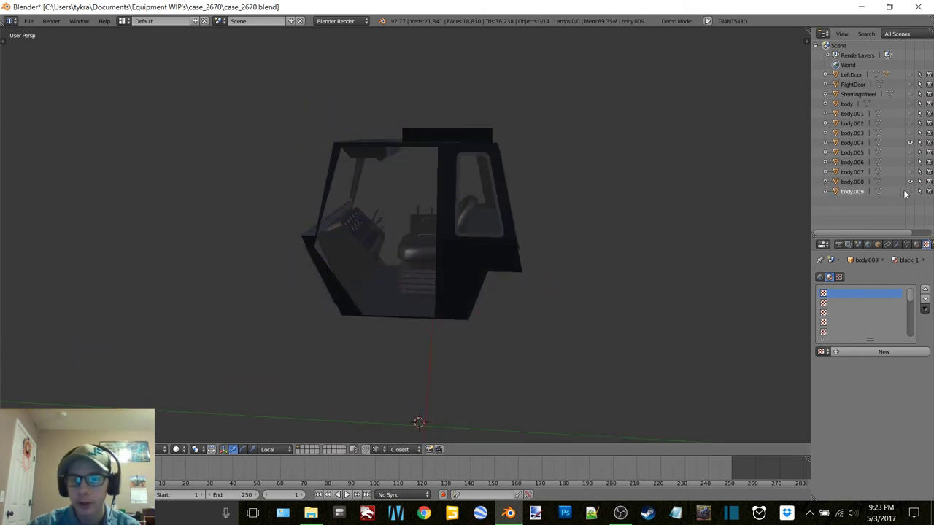
# Join the cab shell body.008 into the interior object body.004
pyautogui.moveTo(529, 260); pyautogui.dragTo(472, 257, button='middle')
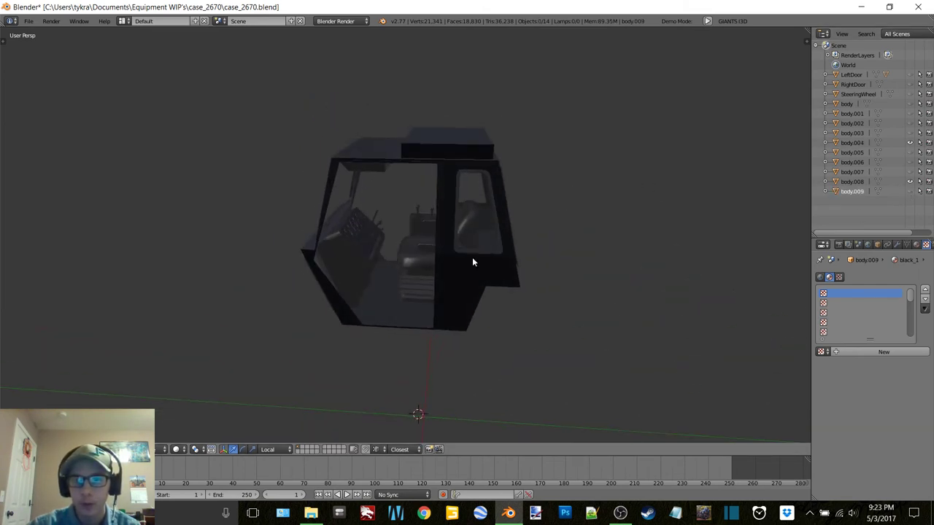
pyautogui.rightClick(417, 256)
pyautogui.keyDown('shift'); pyautogui.rightClick(418, 260); pyautogui.keyUp('shift')
pyautogui.hotkey('ctrl', 'j')
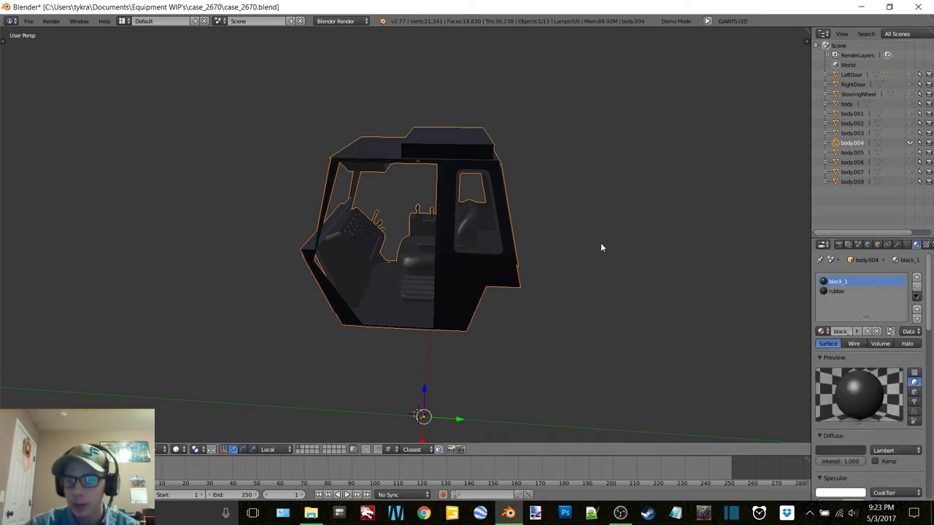
# Copy the diffuse colour's hex value 3B3B3B from the black_1 material of body.004
pyautogui.moveTo(601, 246); pyautogui.dragTo(602, 191, button='middle')
pyautogui.click(840, 450)
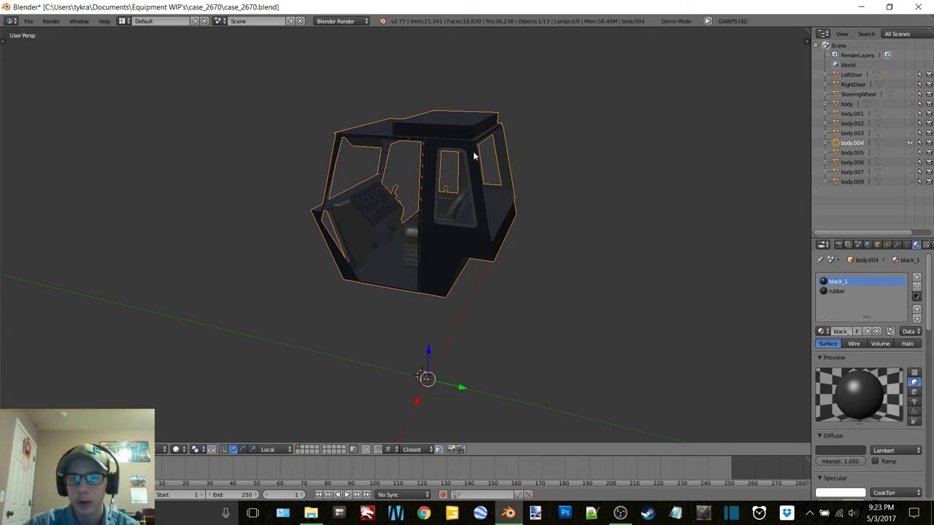
pyautogui.moveTo(474, 153); pyautogui.dragTo(445, 131, button='middle')
pyautogui.click(835, 453)
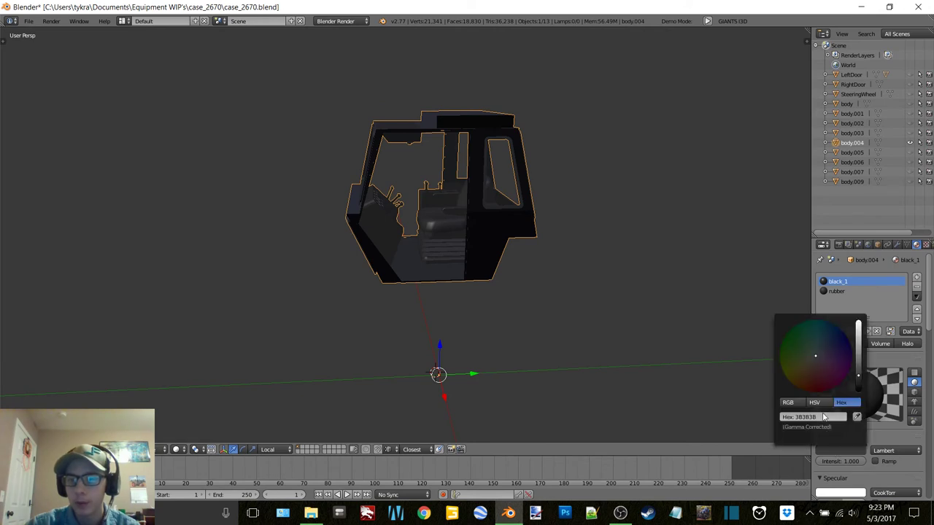
# Unlink black_1 from its material slot and create a new material named InteriorBlack in its place
pyautogui.click(877, 332)
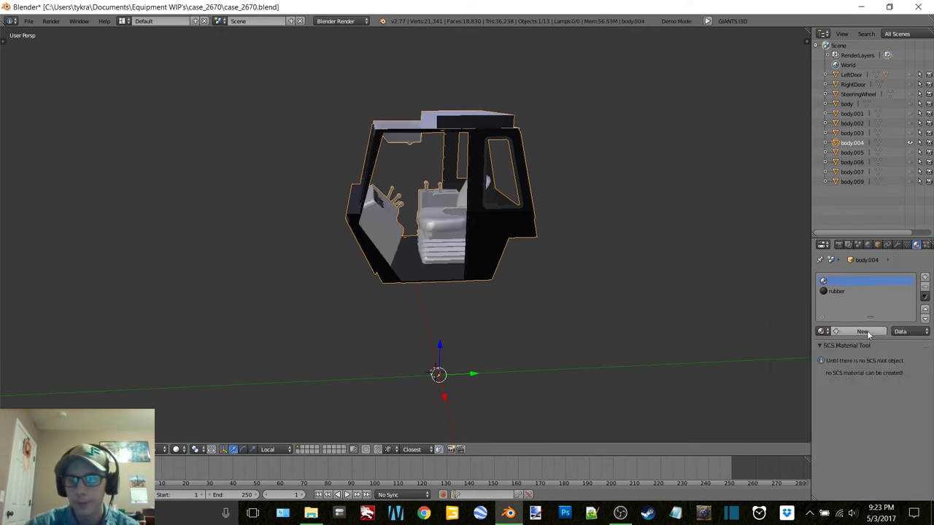
pyautogui.click(867, 330)
pyautogui.write('Interior')
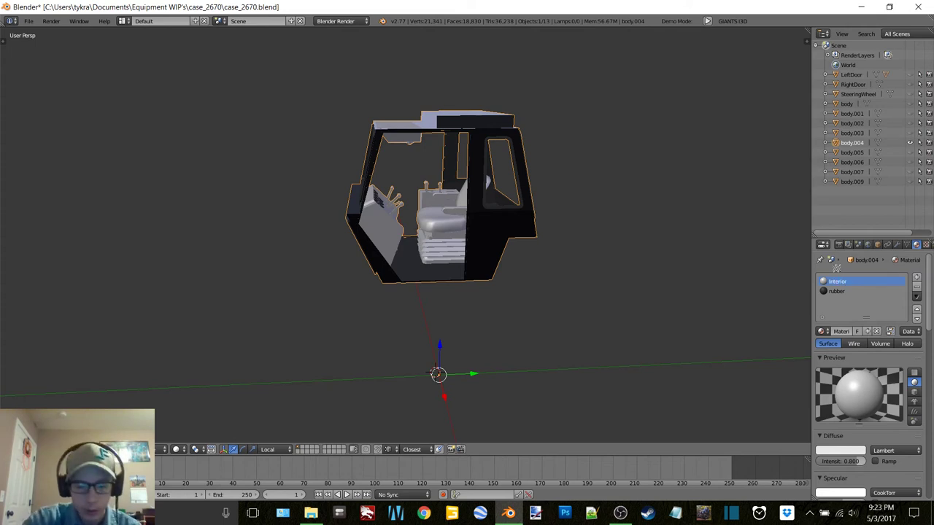
pyautogui.write('Black')
pyautogui.press('Return')
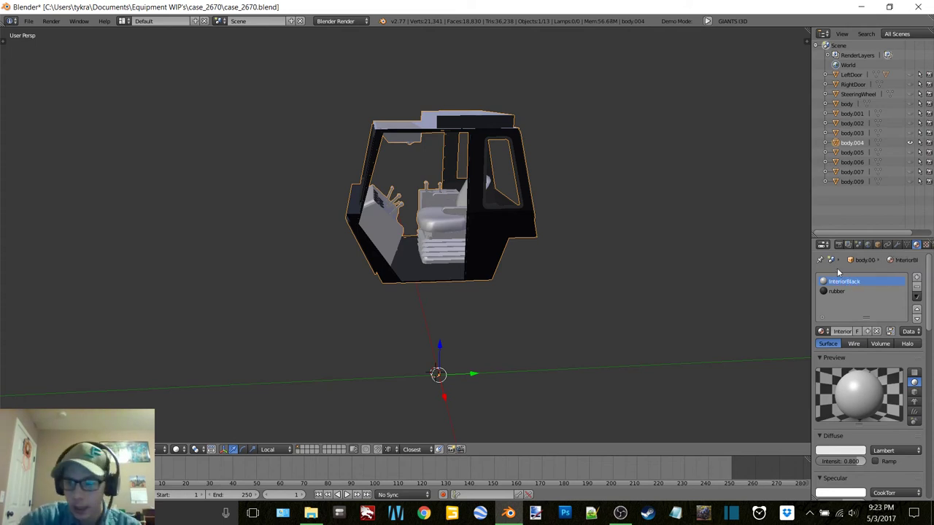
# Rename the object body.004 as Interior
pyautogui.doubleClick(852, 143)
pyautogui.write('In')
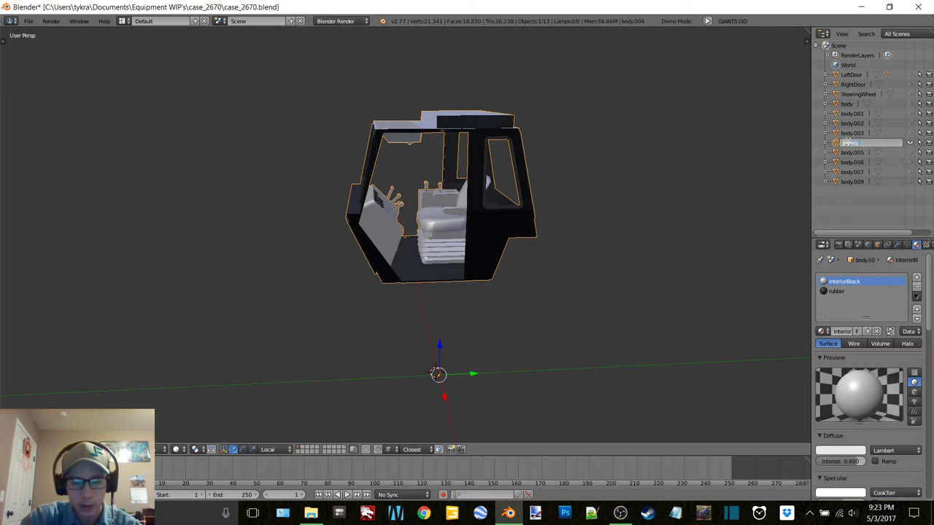
pyautogui.write('terior')
pyautogui.press('Return')
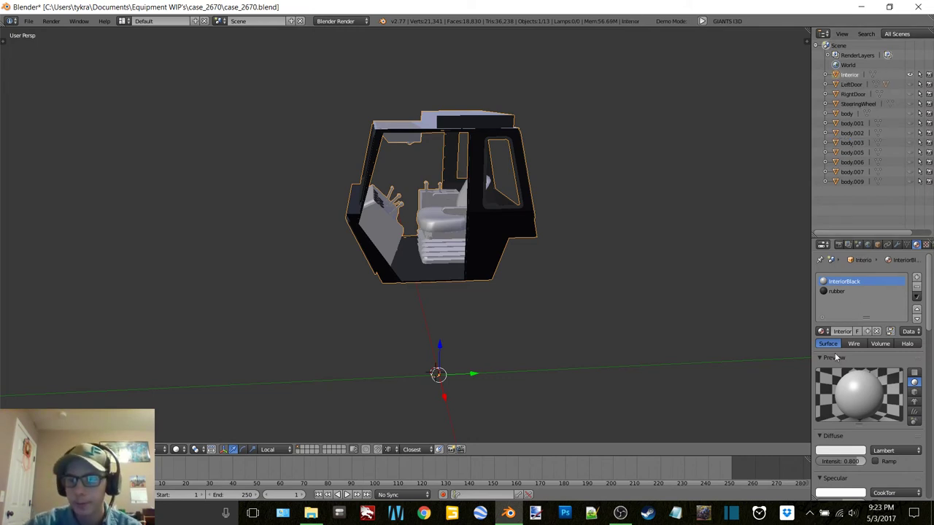
# Set InteriorBlack's diffuse colour to hex 3B3B3B and its diffuse intensity to 1.000
pyautogui.click(833, 450)
pyautogui.click(823, 418)
pyautogui.write('3B3B3B')
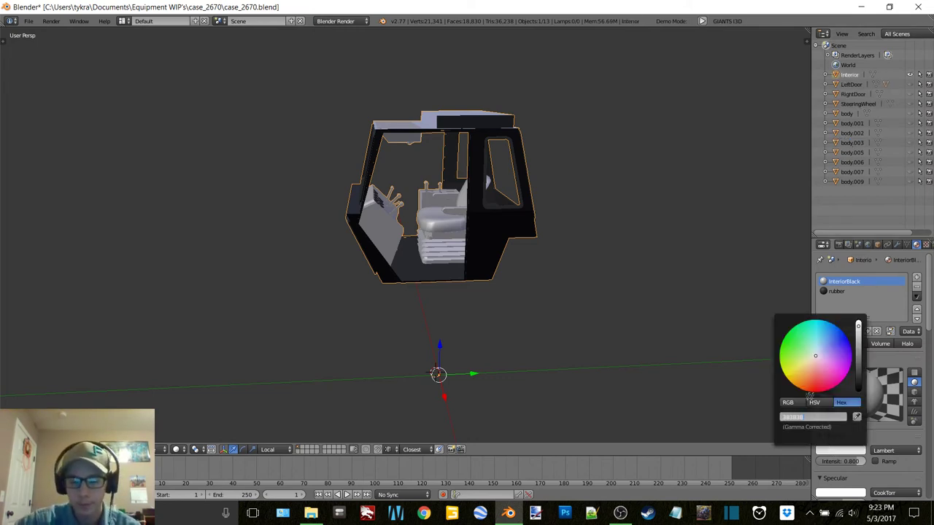
pyautogui.write('000000')
pyautogui.press('Return')
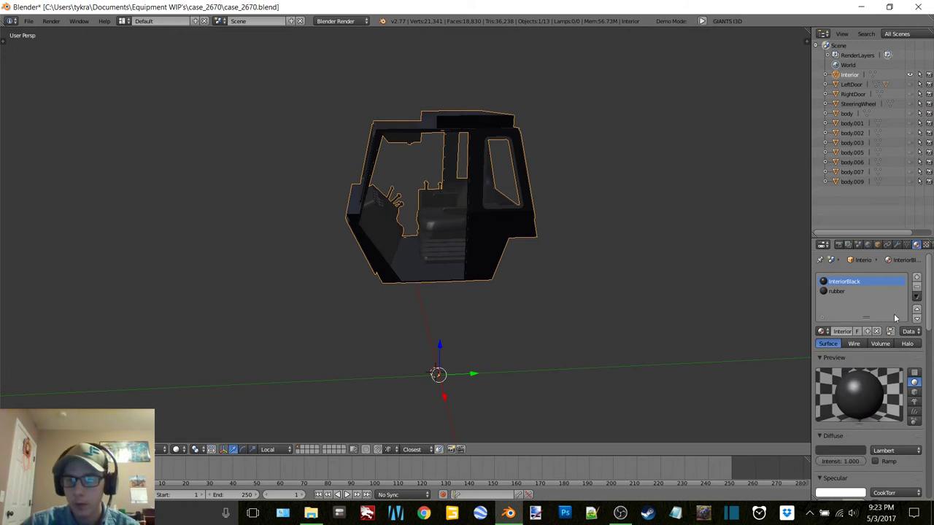
# Copy the diffuse colour's hex value 3B3C3D from the rubber material of the Interior object
pyautogui.click(836, 291)
pyautogui.click(841, 450)
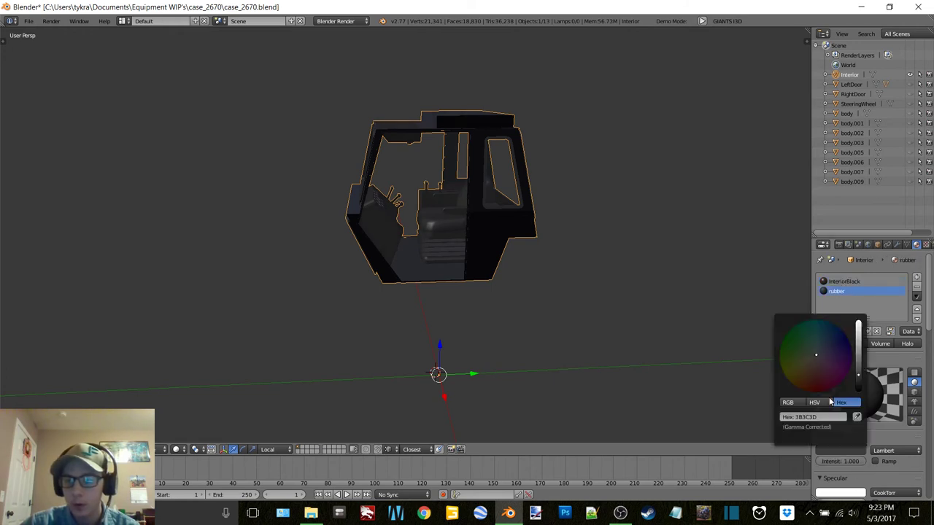
pyautogui.click(813, 417)
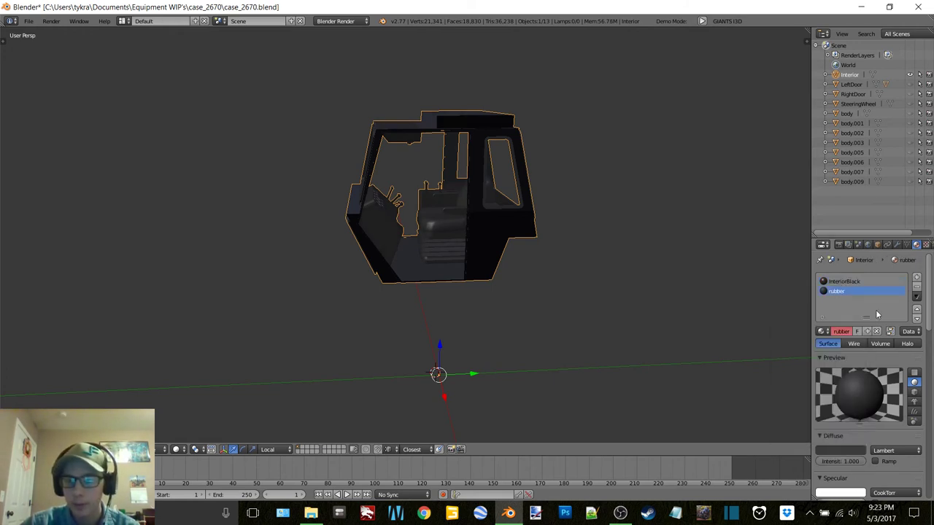
# Unlink rubber from its material slot and create a new material named interiorrubber in its place
pyautogui.click(876, 331)
pyautogui.click(834, 331)
pyautogui.doubleClick(841, 289)
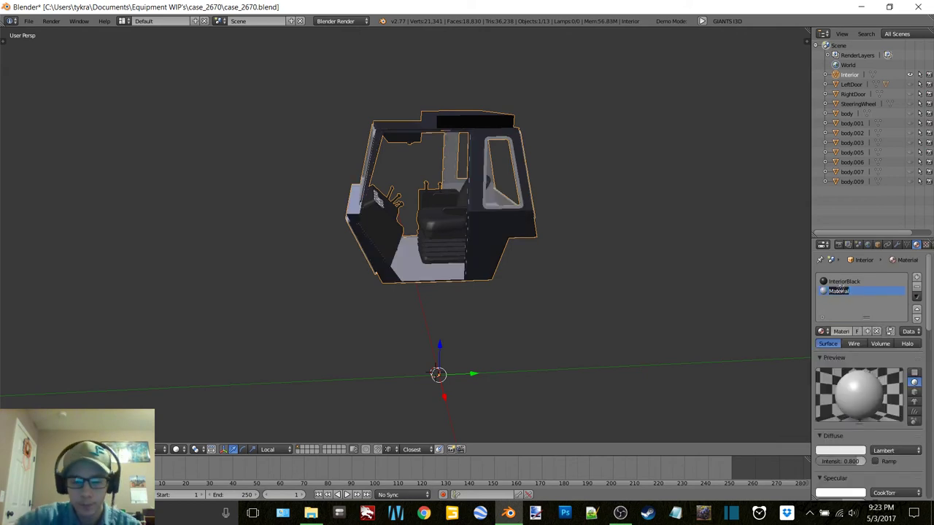
pyautogui.write('interriorrubber')
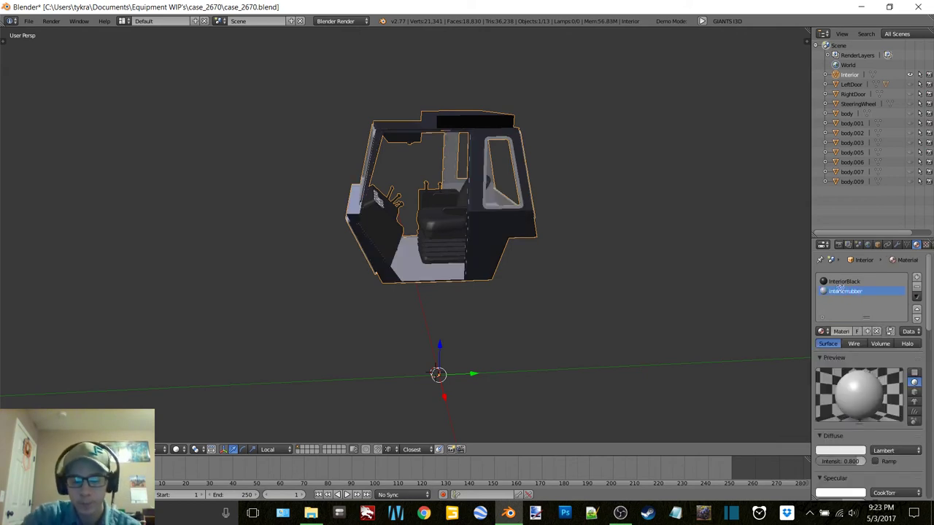
pyautogui.press('Return')
# Set interiorrubber's diffuse intensity to 1.000 and its diffuse colour to hex 3B3C3D
pyautogui.moveTo(851, 464); pyautogui.dragTo(867, 465)
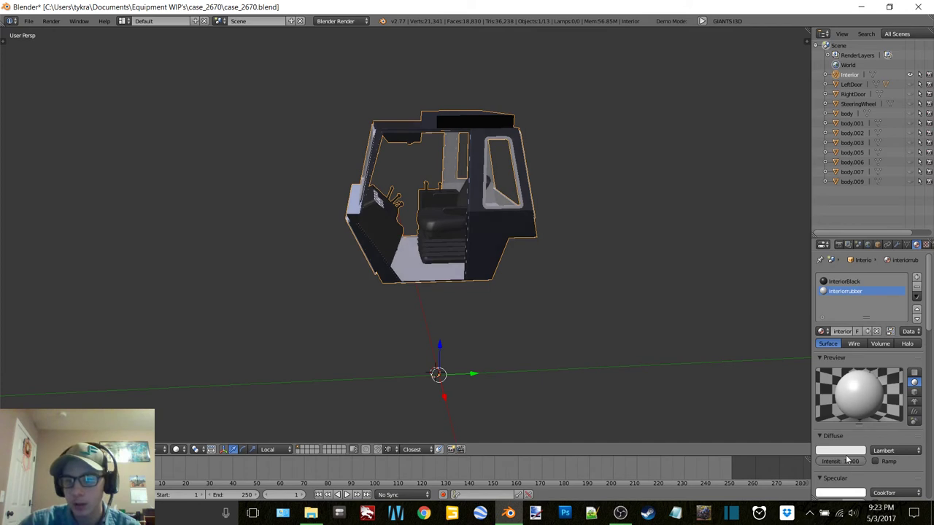
pyautogui.click(839, 450)
pyautogui.click(827, 416)
pyautogui.hotkey('ctrl', 'v')
pyautogui.press('Return')
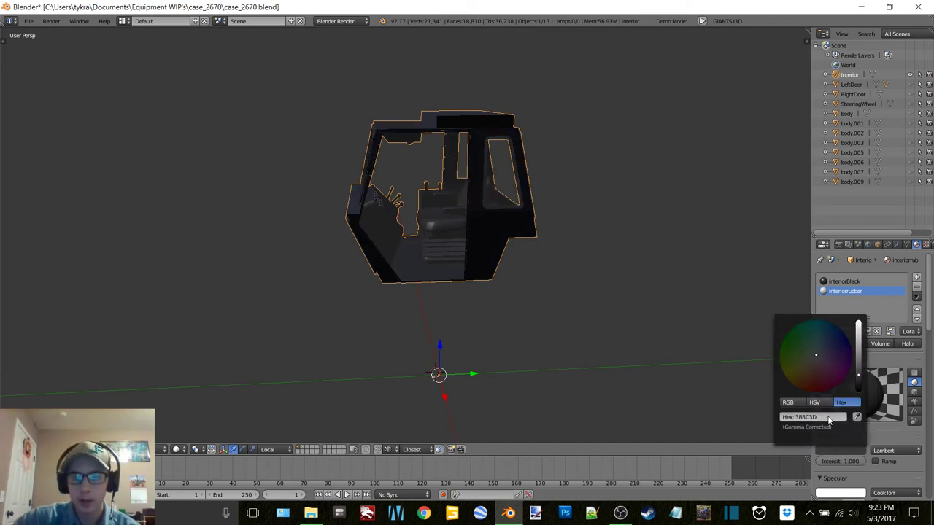
# Temporarily show body.001 to view it together with the Interior, hide it again and inspect the Interior alone
pyautogui.moveTo(584, 149); pyautogui.dragTo(511, 150, button='middle')
pyautogui.click(910, 124)
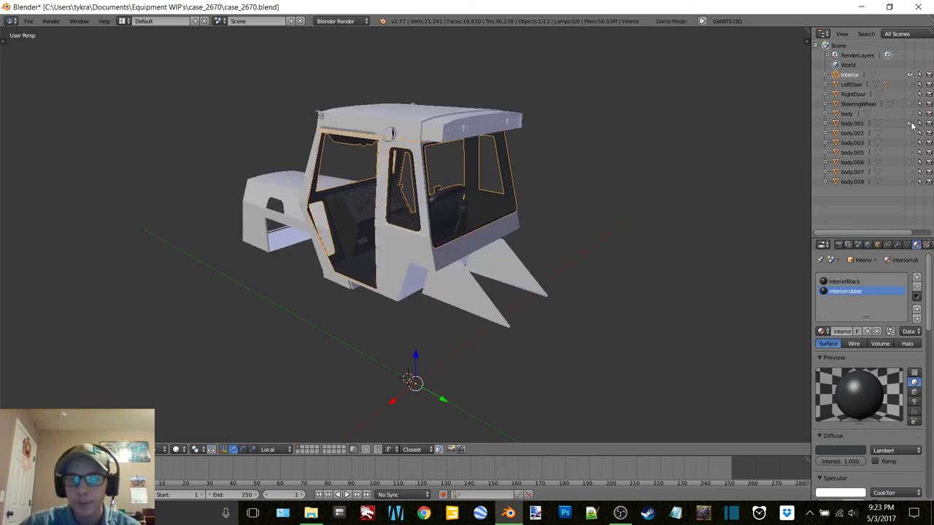
pyautogui.click(910, 124)
pyautogui.click(910, 124)
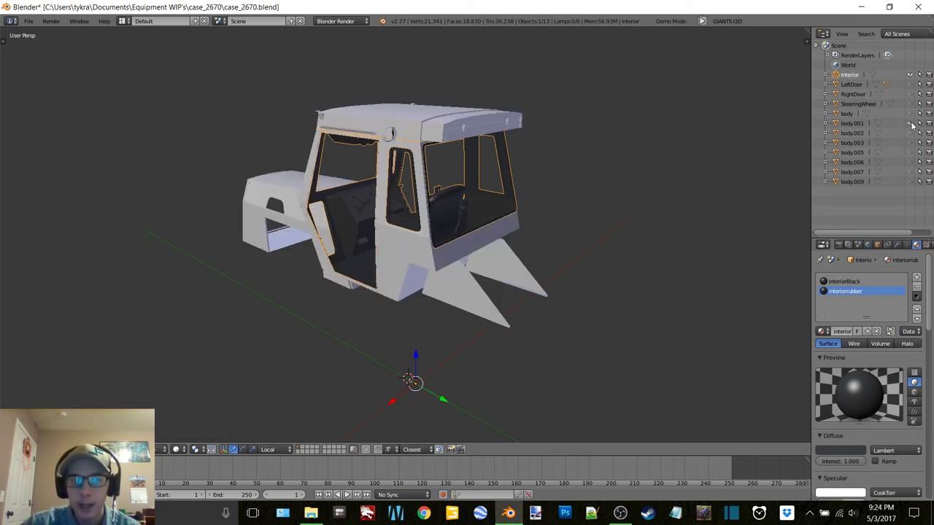
pyautogui.click(910, 124)
pyautogui.moveTo(467, 252); pyautogui.dragTo(542, 255, button='middle')
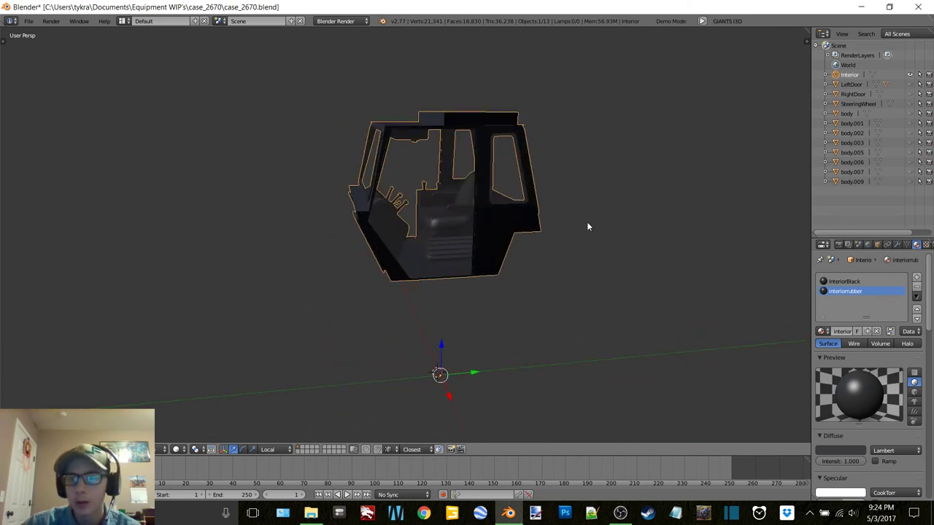
pyautogui.moveTo(488, 223); pyautogui.dragTo(434, 219, button='middle')
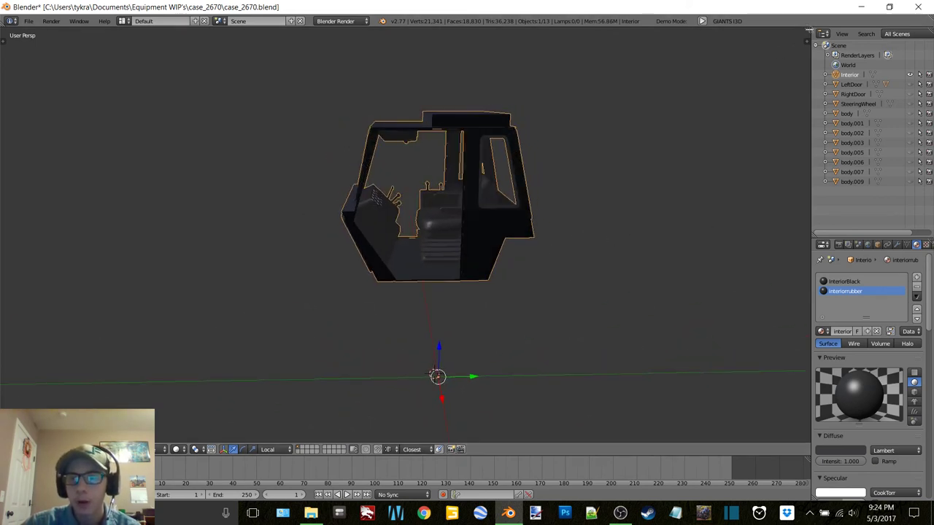
# Unhide all the objects from body to body.009 and join them into the single object body
pyautogui.moveTo(910, 114); pyautogui.dragTo(913, 184)
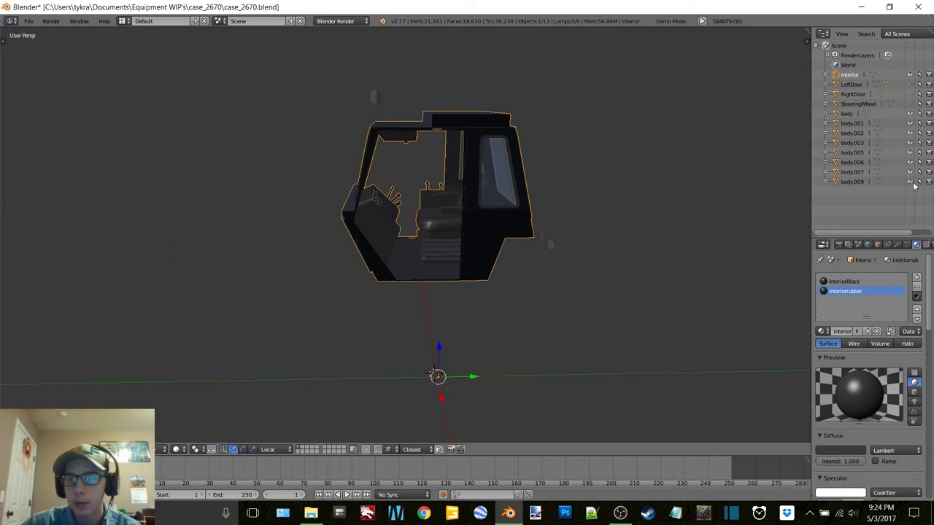
pyautogui.click(912, 182)
pyautogui.click(852, 133)
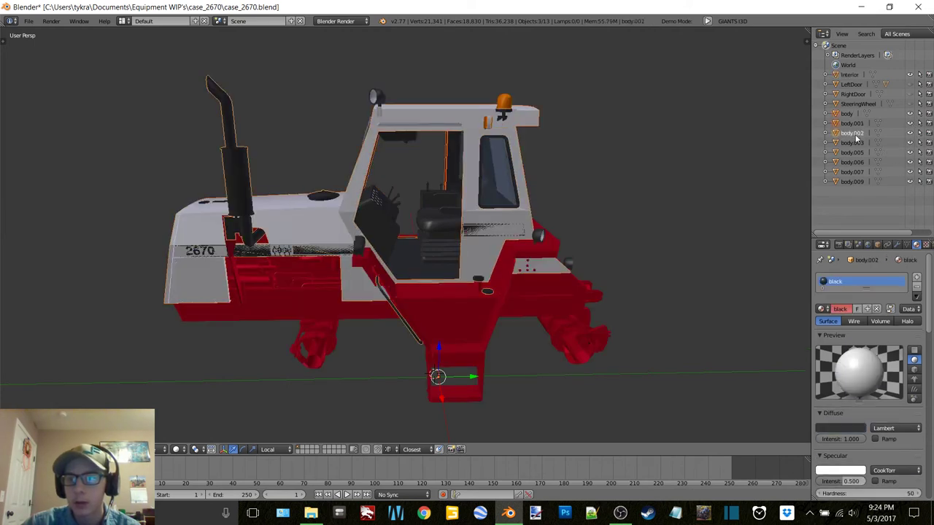
pyautogui.click(852, 172)
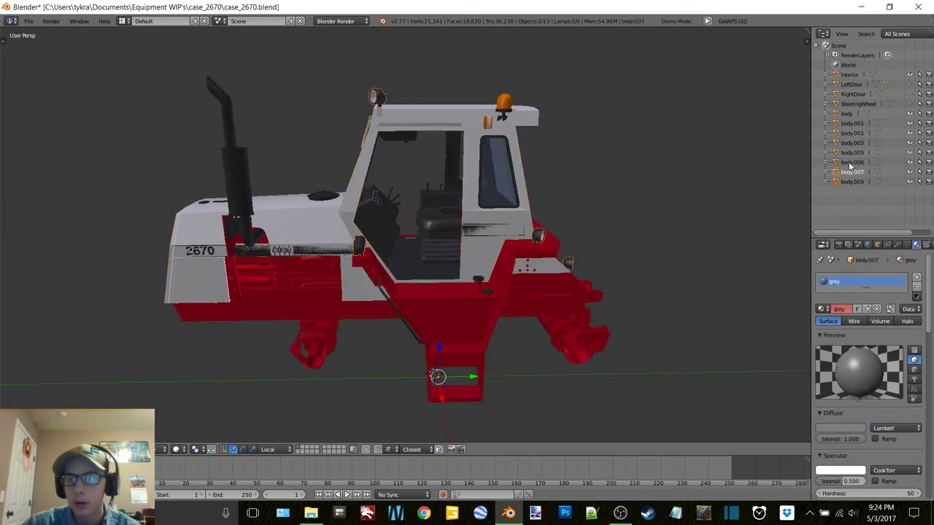
pyautogui.keyDown('shift'); pyautogui.click(850, 163); pyautogui.keyUp('shift')
pyautogui.keyDown('shift'); pyautogui.click(850, 154); pyautogui.keyUp('shift')
pyautogui.keyDown('shift'); pyautogui.click(851, 143); pyautogui.keyUp('shift')
pyautogui.keyDown('shift'); pyautogui.click(851, 133); pyautogui.keyUp('shift')
pyautogui.keyDown('shift'); pyautogui.click(850, 124); pyautogui.keyUp('shift')
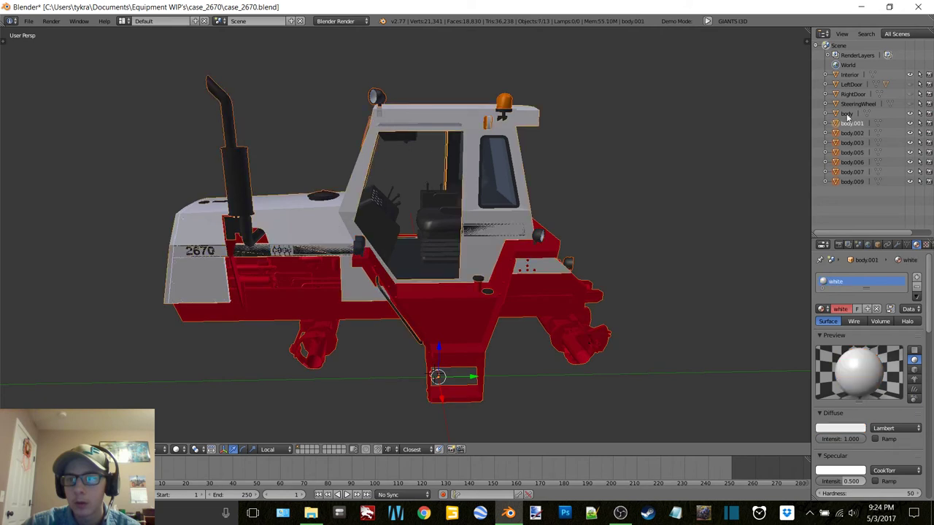
pyautogui.hotkey('ctrl', 'j')
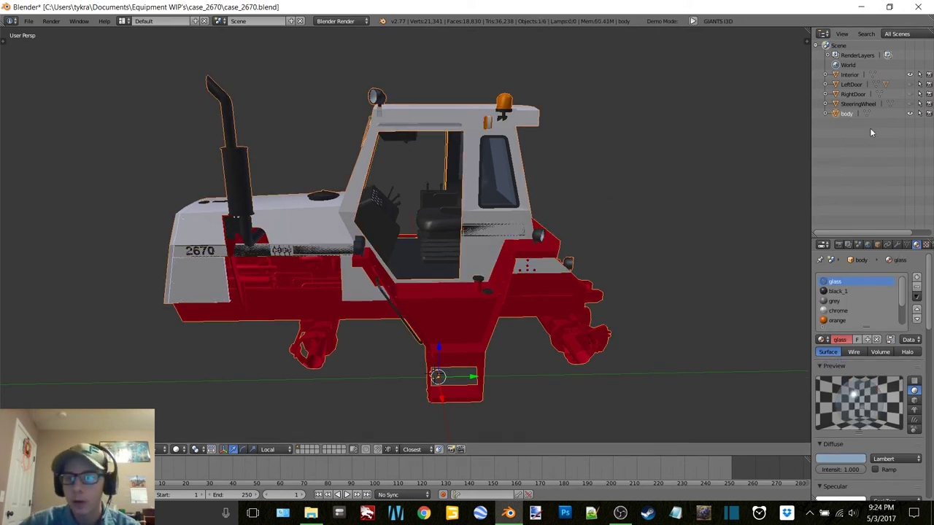
# Rename the joined object body as Case26270
pyautogui.doubleClick(847, 114)
pyautogui.write('Case')
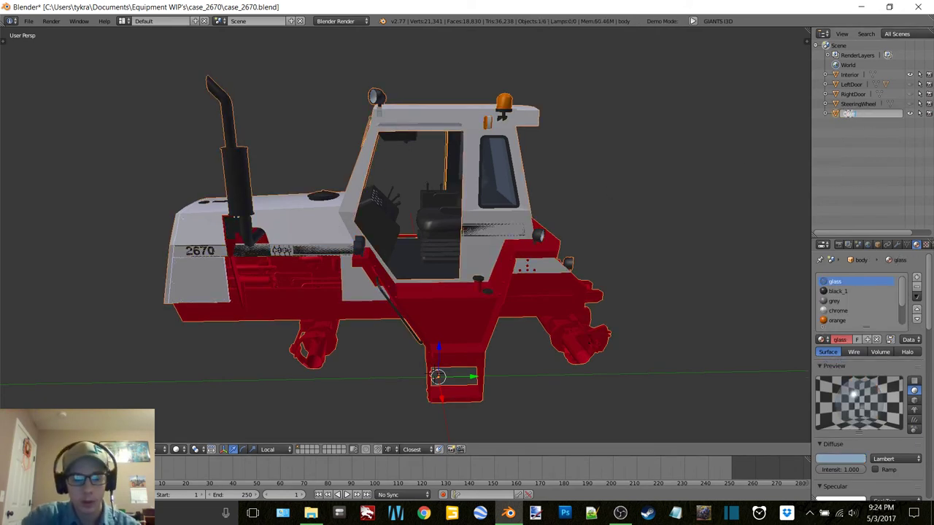
pyautogui.write('2670')
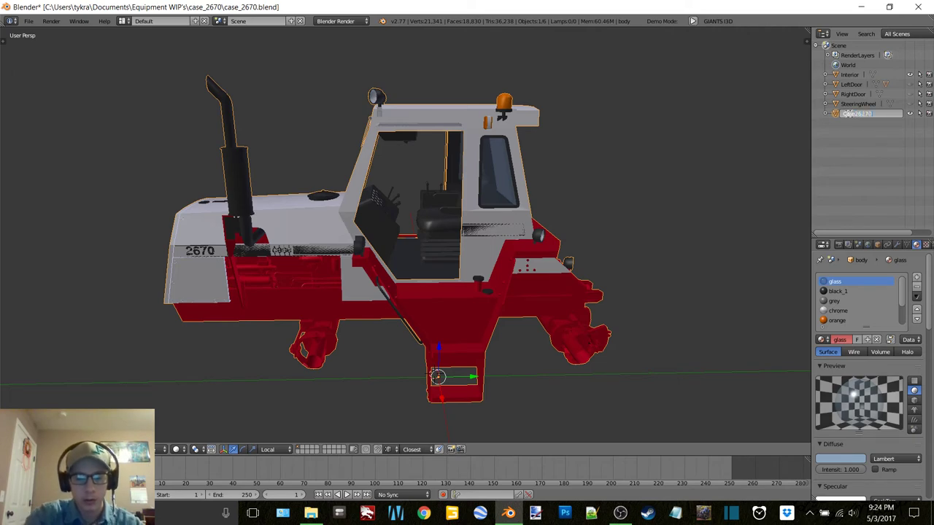
pyautogui.press('Return')
pyautogui.moveTo(457, 218); pyautogui.dragTo(511, 218, button='middle')
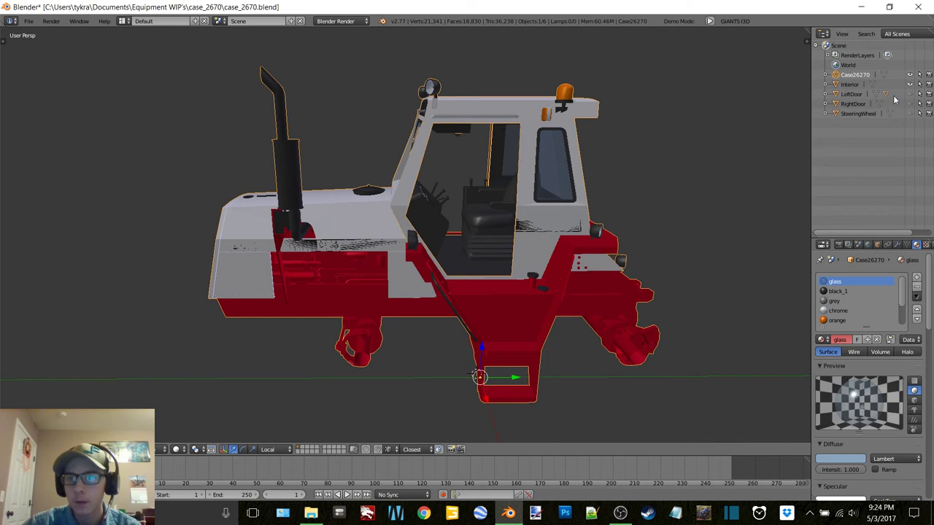
# Select the Interior object and hide Case26270 so that only the Interior is displayed
pyautogui.click(851, 85)
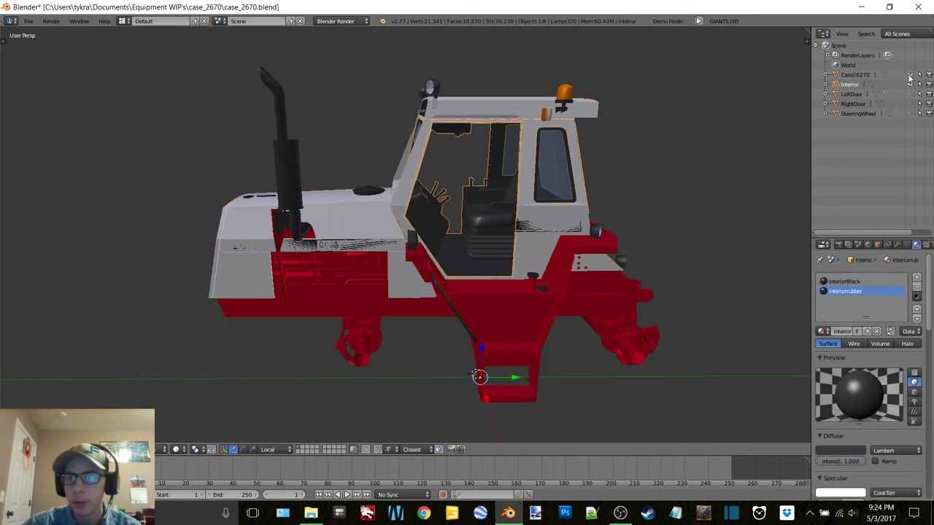
pyautogui.hotkey('shift', 'h')
pyautogui.moveTo(542, 195); pyautogui.dragTo(496, 189, button='middle')
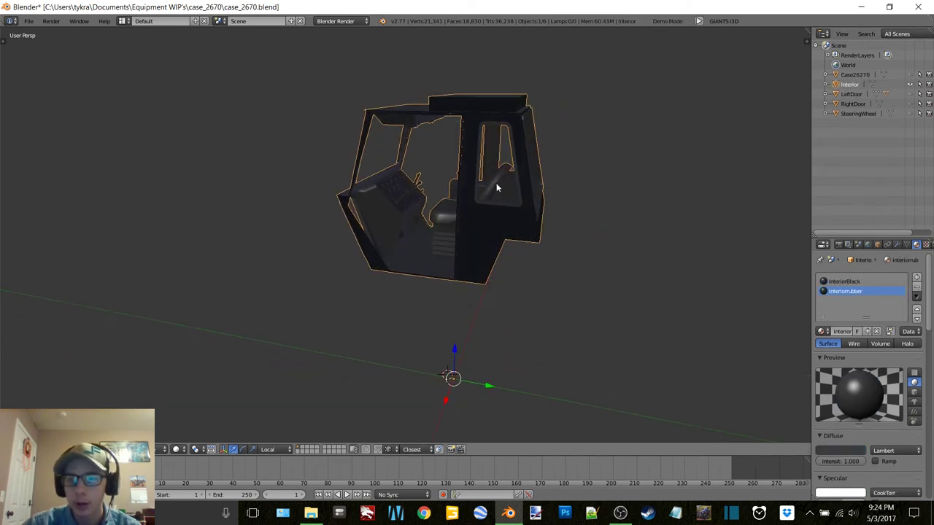
# Put the Interior in edit mode, split the 3D view with a UV/Image Editor beside it and unlink the Render Result image
pyautogui.press('Tab')
pyautogui.click(559, 186)
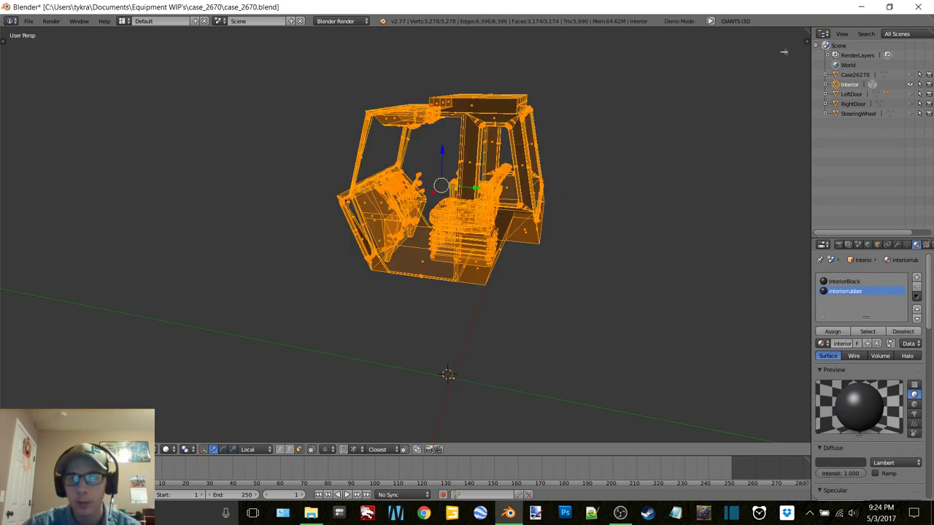
pyautogui.moveTo(805, 31); pyautogui.dragTo(479, 89)
pyautogui.click(492, 449)
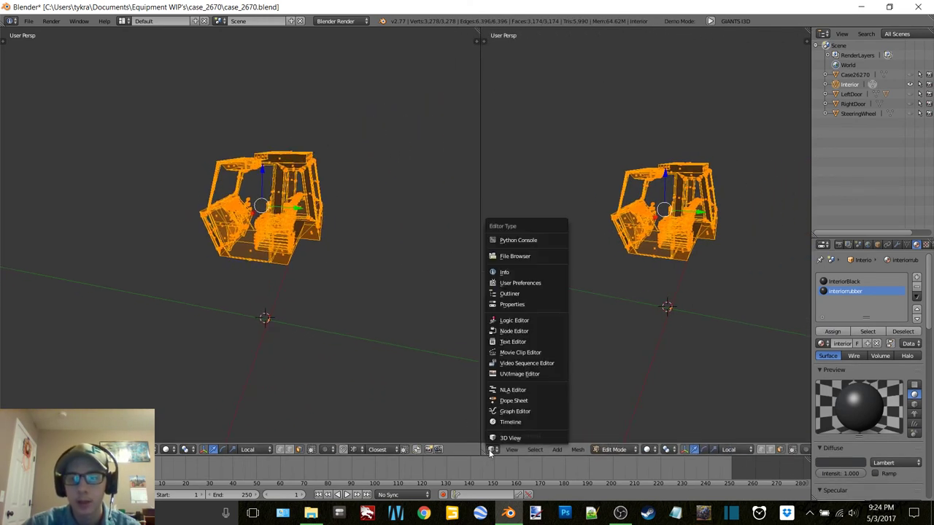
pyautogui.click(522, 373)
pyautogui.click(656, 449)
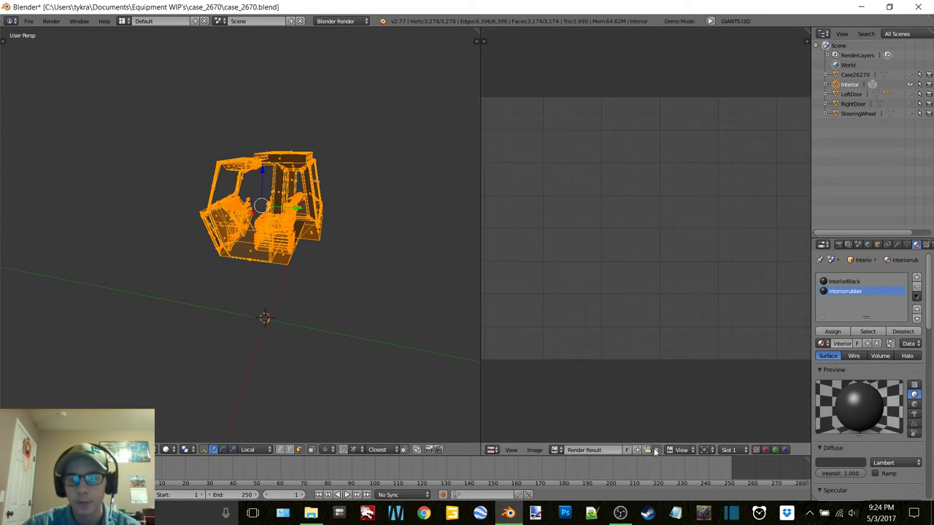
# Unwrap the whole Interior mesh with Smart UV Project using angle limit 66.00 and island margin 0.01
pyautogui.press('u')
pyautogui.click(410, 311)
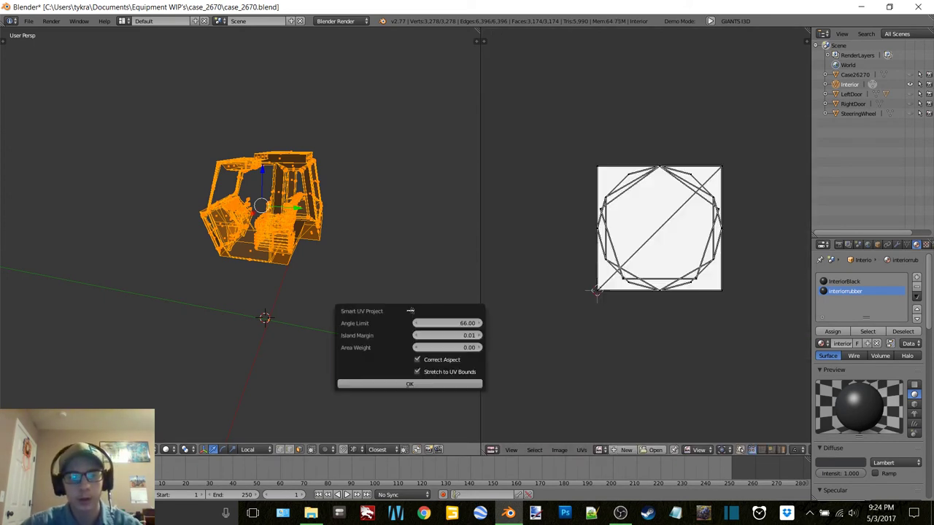
pyautogui.click(410, 383)
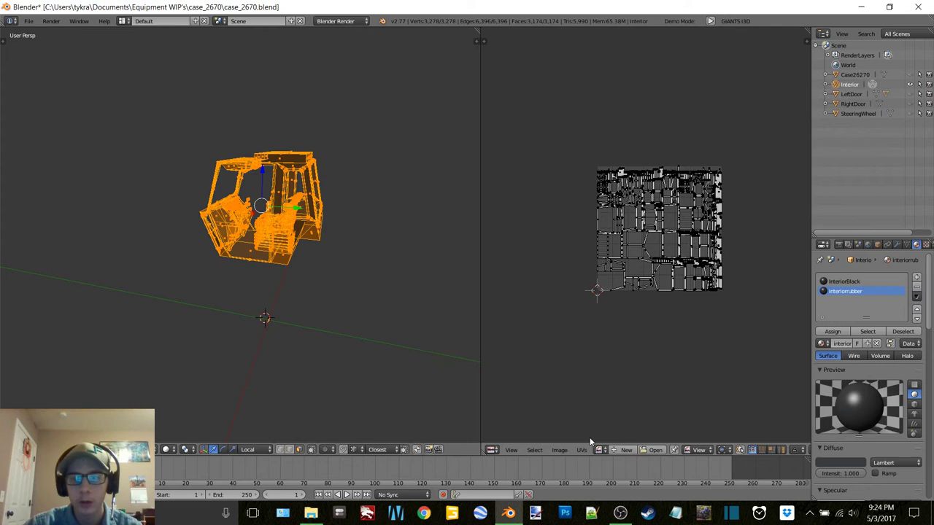
# Create a new blank 2048 × 2048 px image named Interior for the UV layout
pyautogui.click(626, 449)
pyautogui.write('Interior')
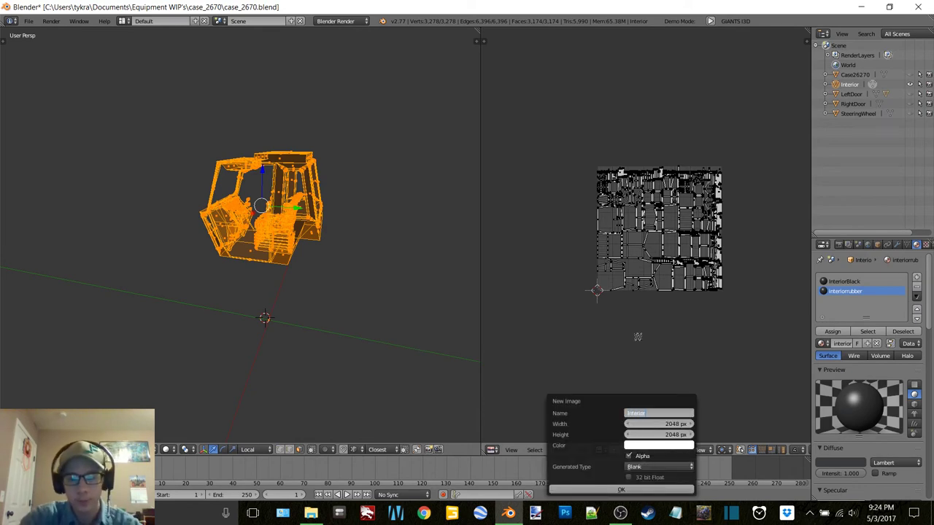
pyautogui.press('Return')
pyautogui.scroll(-4, 640, 335)
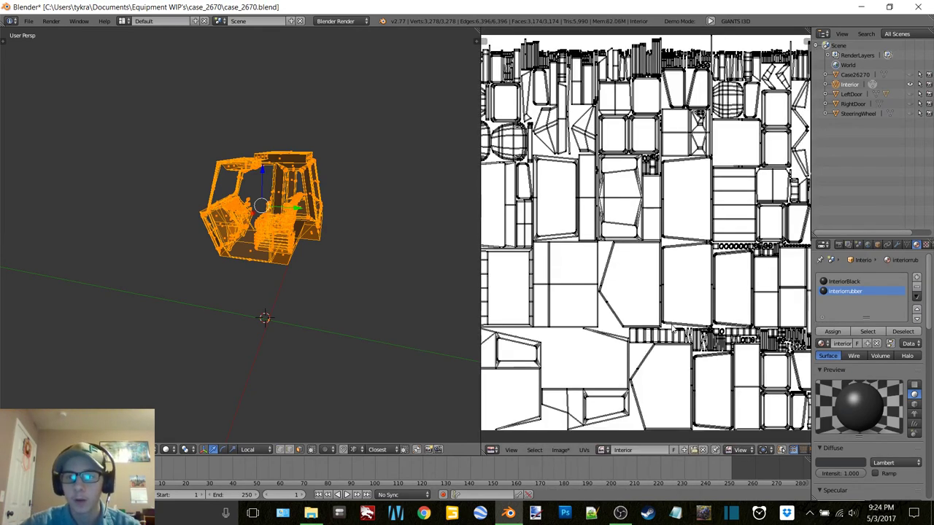
# Bake the Interior object into the Interior image with the Full Render bake mode
pyautogui.click(839, 245)
pyautogui.click(871, 406)
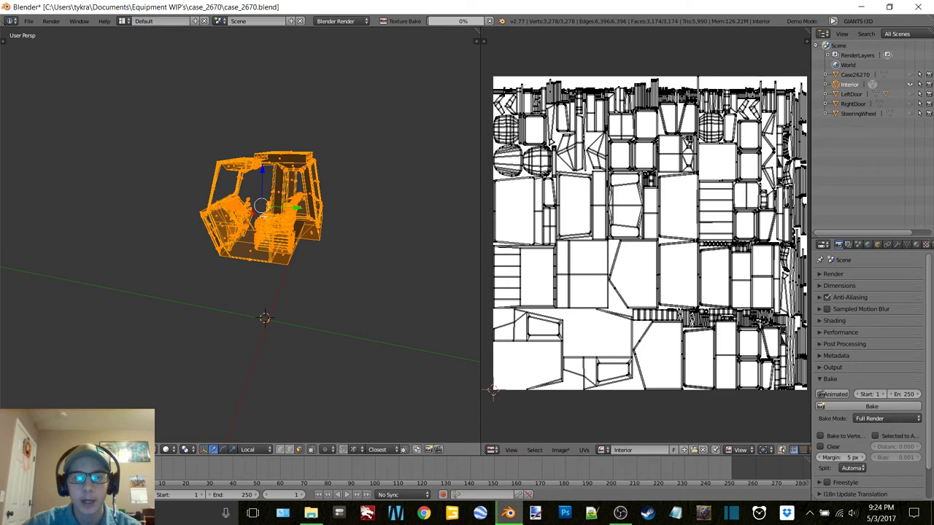
pyautogui.scroll(4, 264, 216)
pyautogui.moveTo(264, 216); pyautogui.dragTo(251, 225, button='middle')
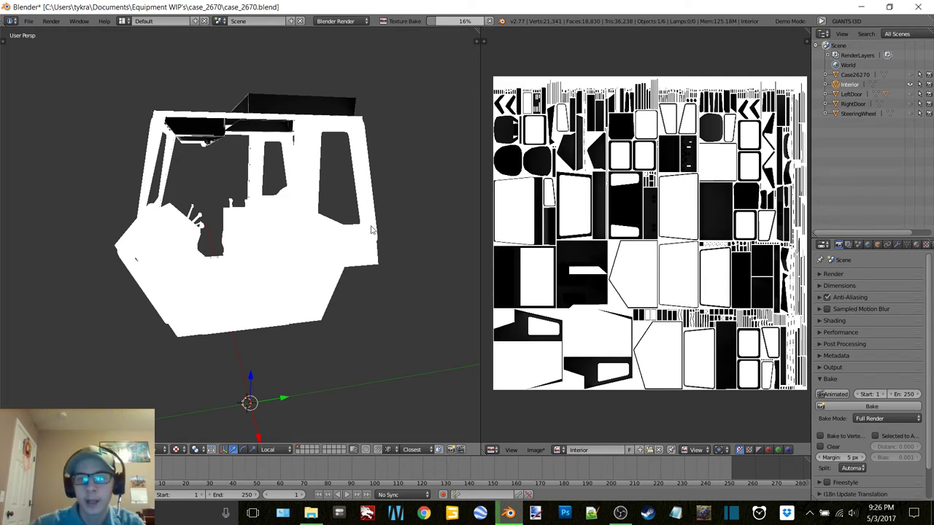
pyautogui.moveTo(377, 226); pyautogui.dragTo(351, 218, button='middle')
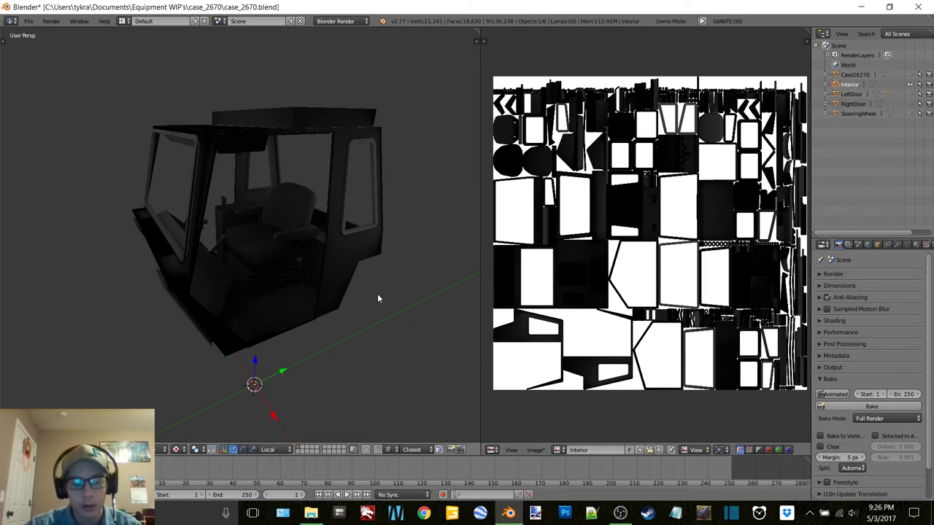
# Save the baked image as Interior.png in the case_2670 Textures folder
pyautogui.press('Tab')
pyautogui.click(420, 299)
pyautogui.press('a')
pyautogui.press('a')
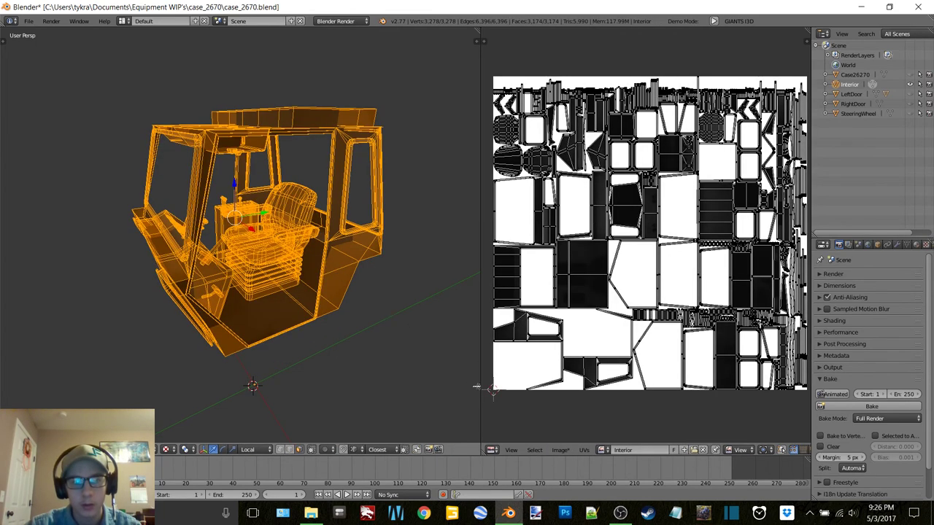
pyautogui.click(560, 450)
pyautogui.click(608, 371)
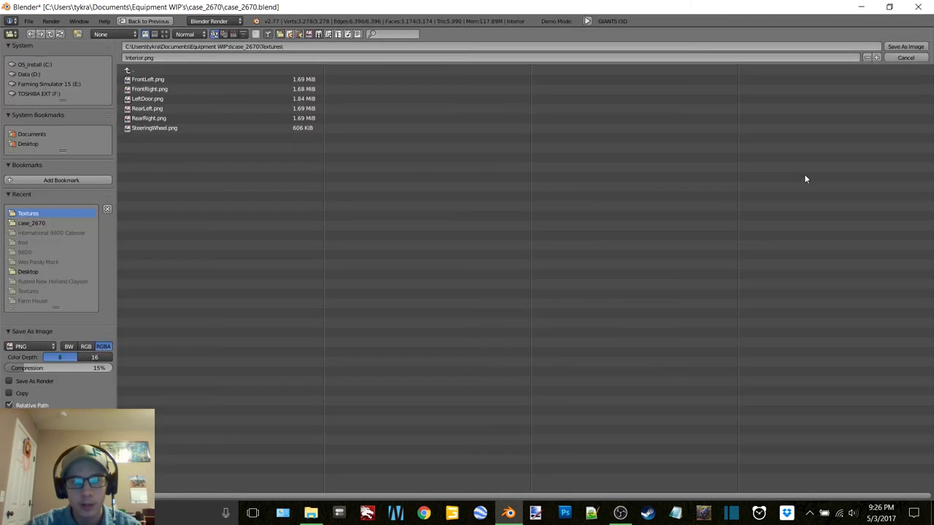
pyautogui.click(904, 58)
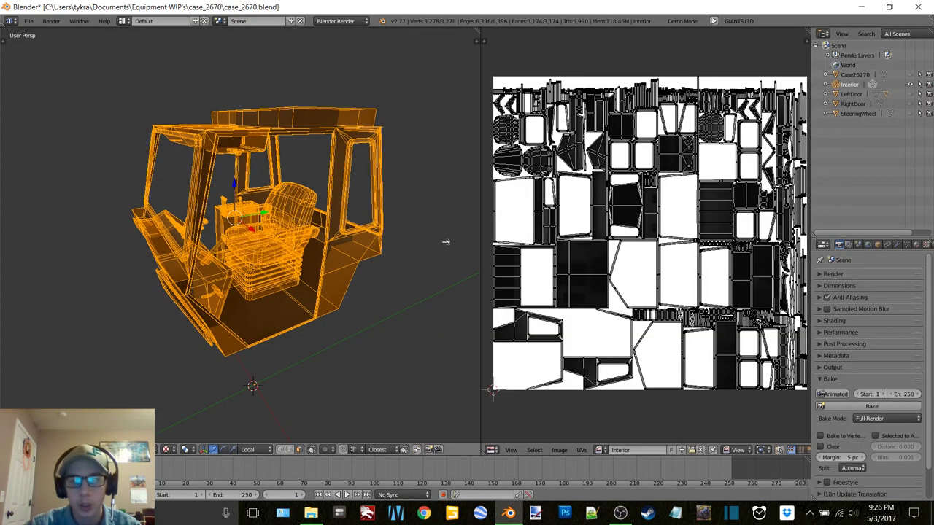
# Remove the Interior object's existing material slots and give it a single new material named Interior
pyautogui.press('Tab')
pyautogui.click(292, 207)
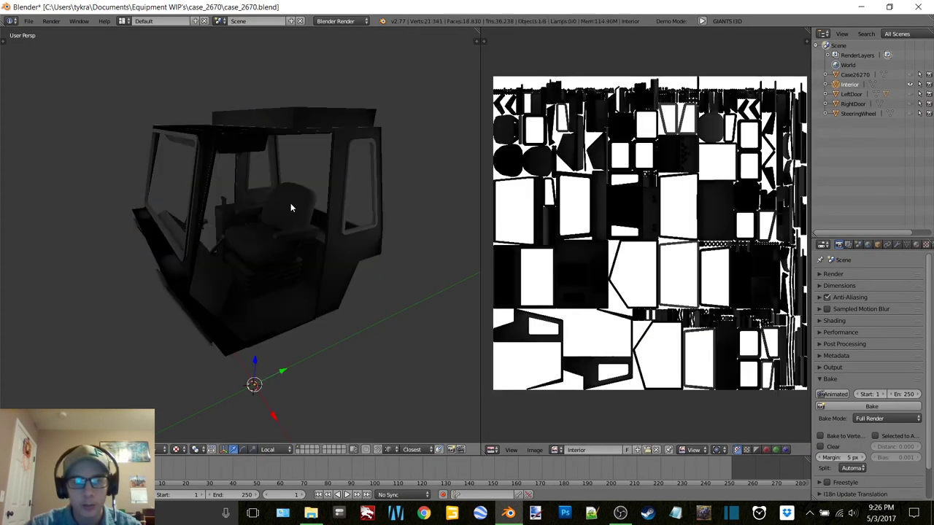
pyautogui.click(916, 245)
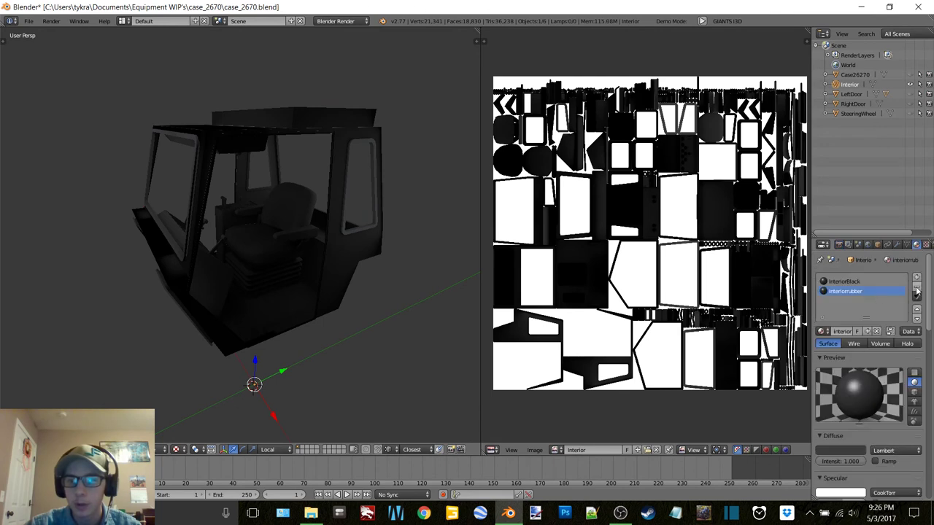
pyautogui.click(916, 292)
pyautogui.click(863, 310)
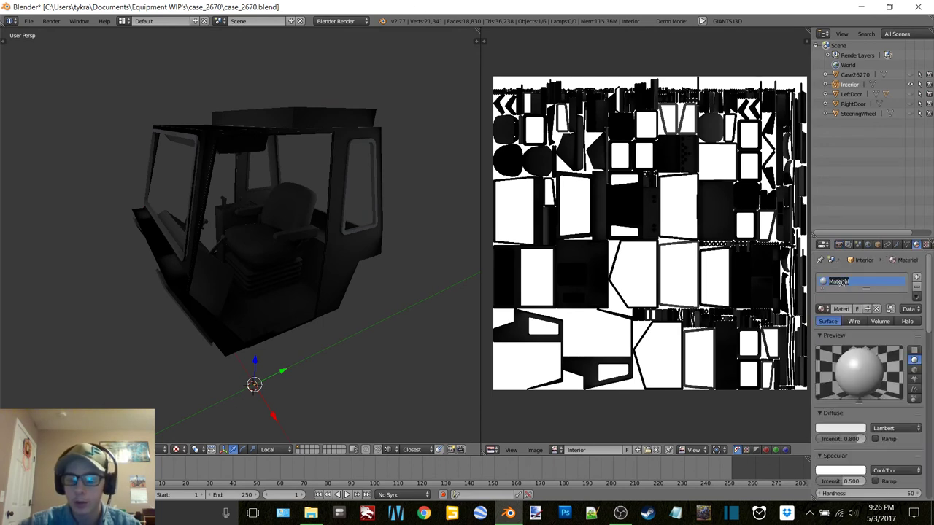
pyautogui.write('or')
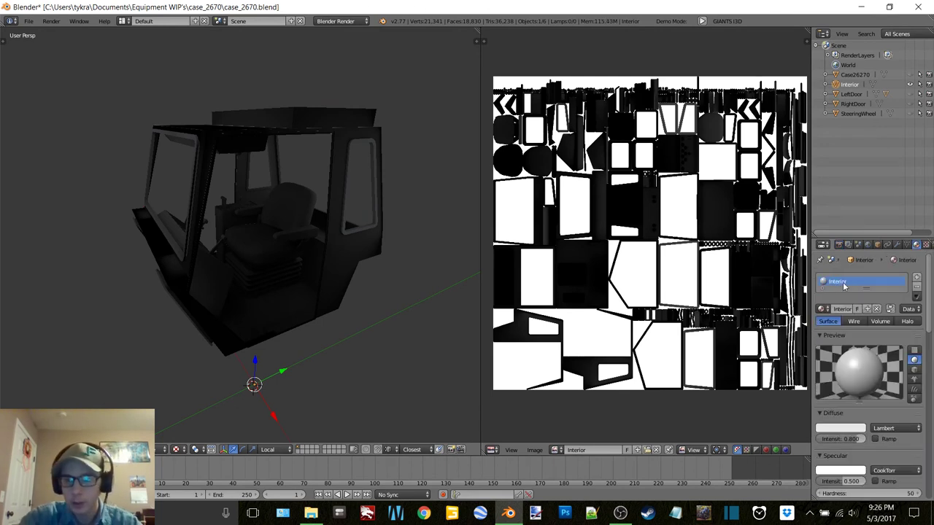
pyautogui.press('Return')
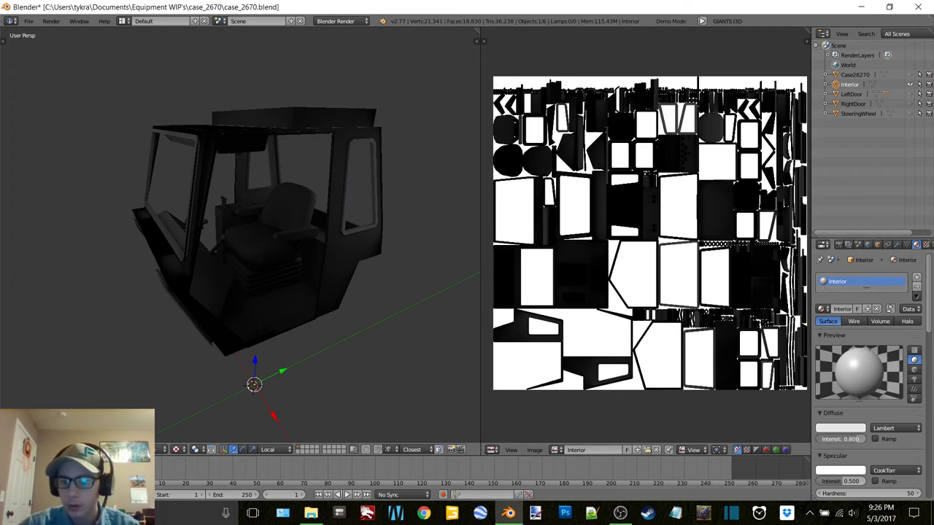
# Add a new image texture to the Interior material and load Interior.png from the Textures folder into it
pyautogui.press('Tab')
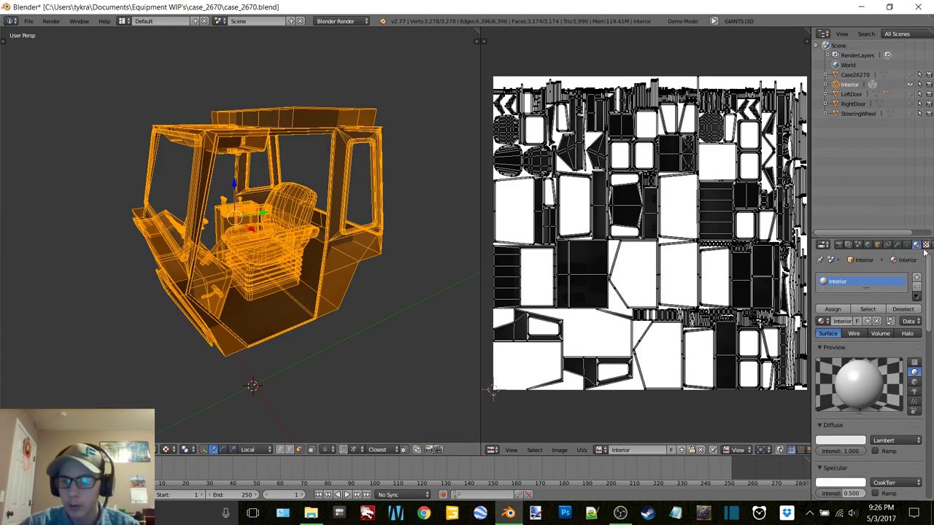
pyautogui.click(925, 245)
pyautogui.click(879, 353)
pyautogui.scroll(-2, 911, 463)
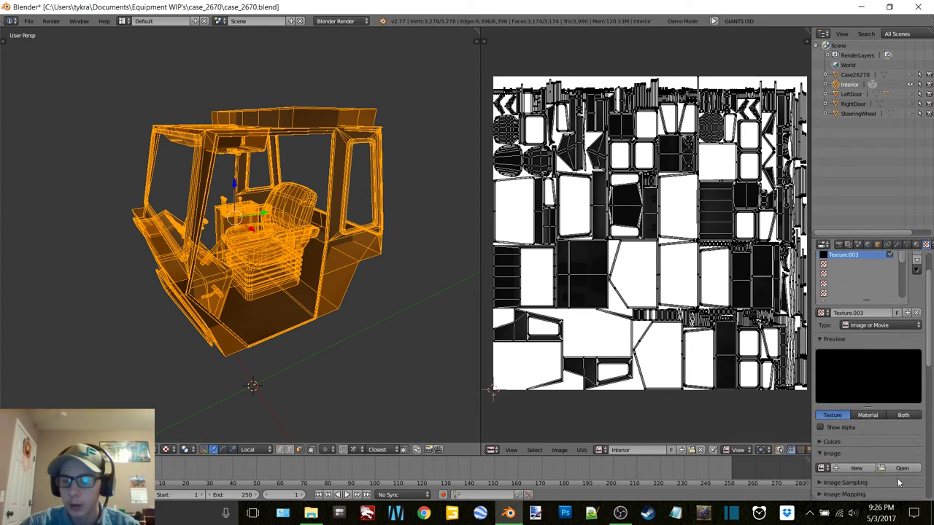
pyautogui.click(903, 475)
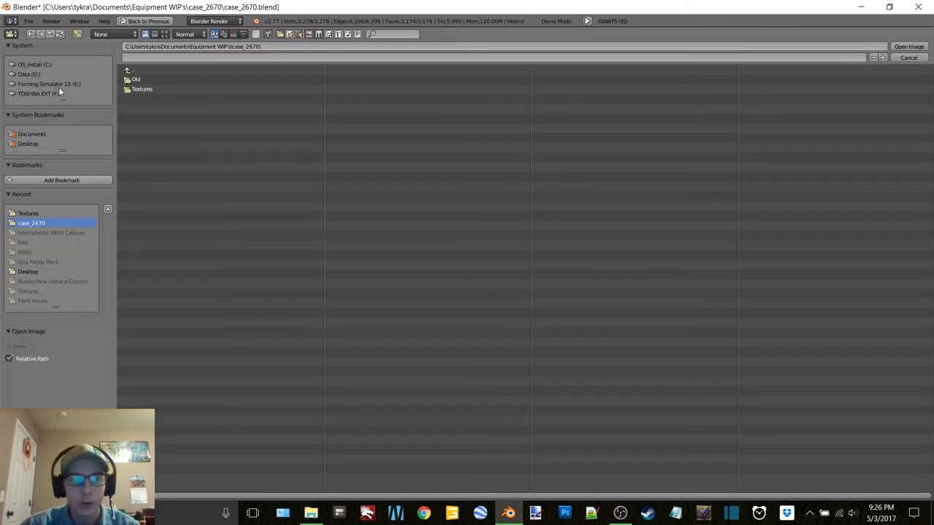
pyautogui.click(134, 89)
pyautogui.doubleClick(152, 99)
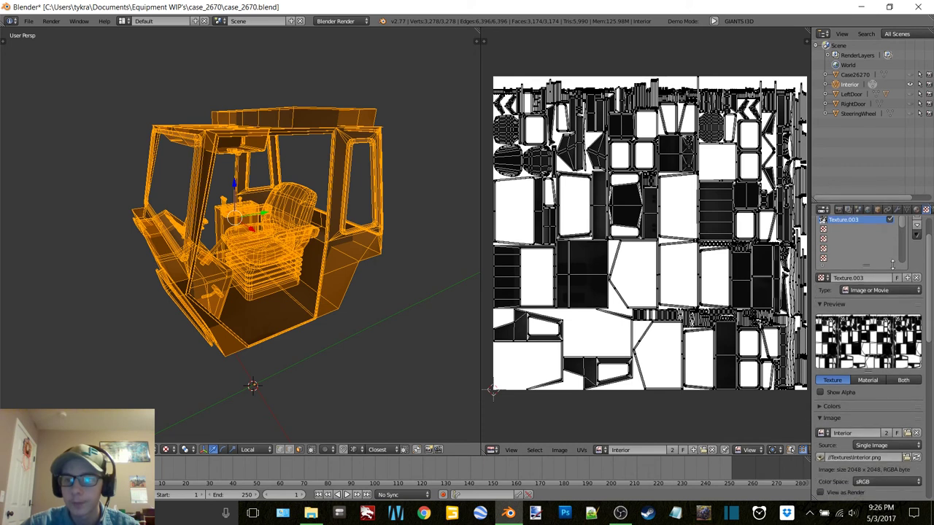
pyautogui.scroll(2, 924, 283)
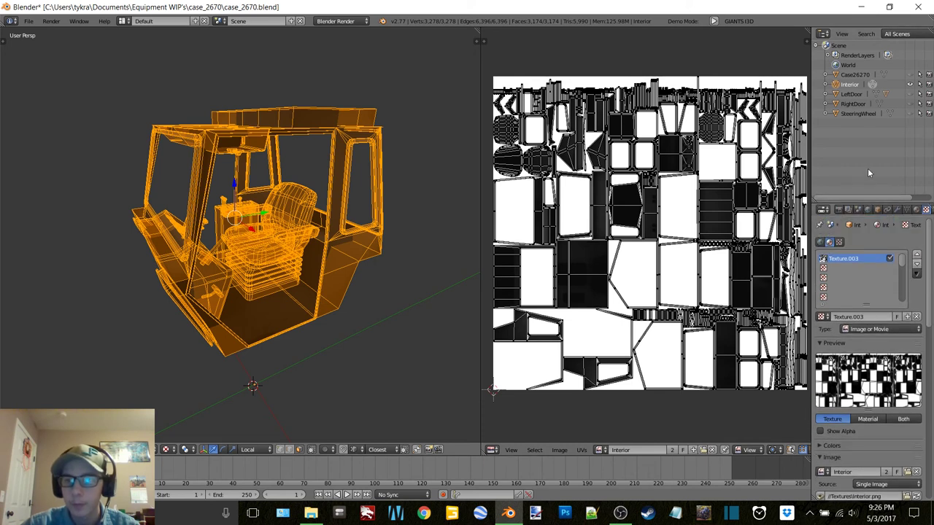
pyautogui.moveTo(876, 199); pyautogui.dragTo(876, 163)
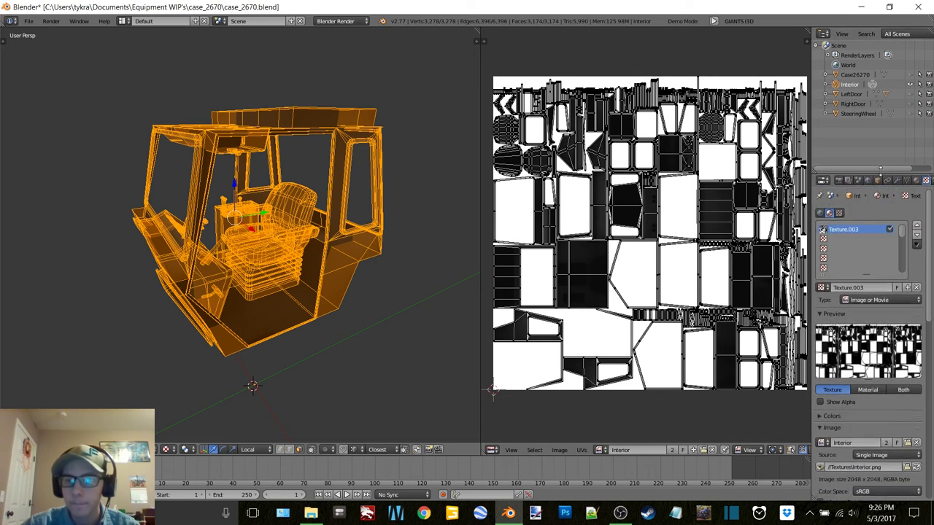
pyautogui.press('Tab')
pyautogui.press('z')
pyautogui.click(276, 175)
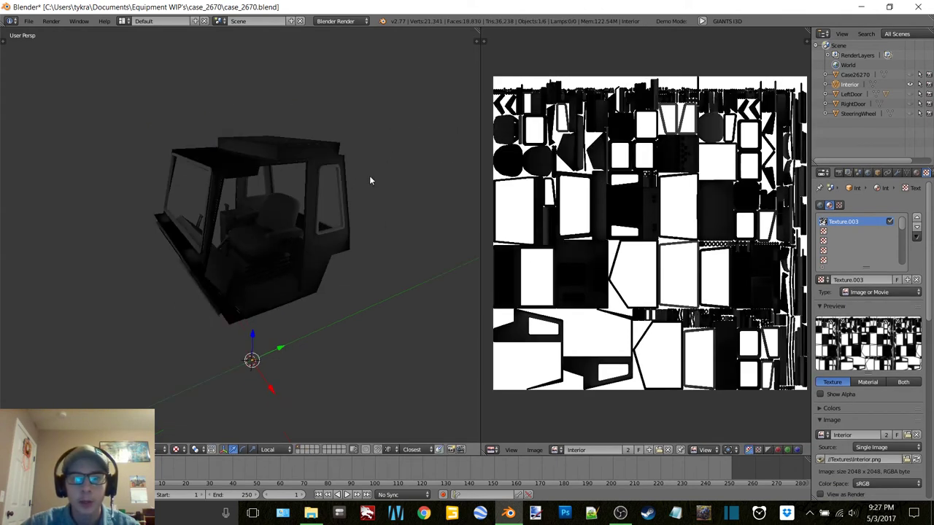
# Hide the Interior object, then show and select the Case26270 tractor body
pyautogui.click(910, 85)
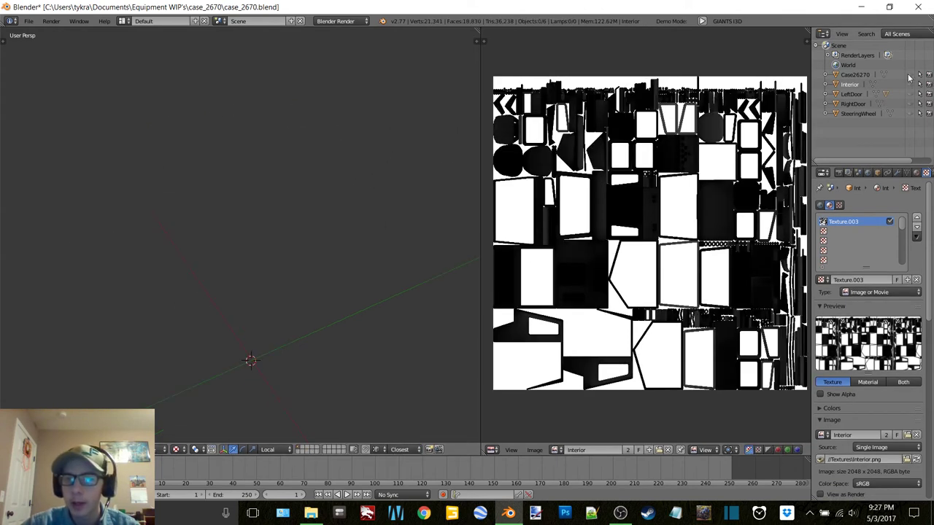
pyautogui.click(909, 75)
pyautogui.scroll(-2, 217, 179)
pyautogui.keyDown('shift'); pyautogui.moveTo(241, 208); pyautogui.dragTo(283, 188, button='middle'); pyautogui.keyUp('shift')
pyautogui.rightClick(259, 216)
# Unwrap the whole Case26270 mesh with Smart UV Project using angle limit 66.00 and island margin 0.01
pyautogui.press('Tab')
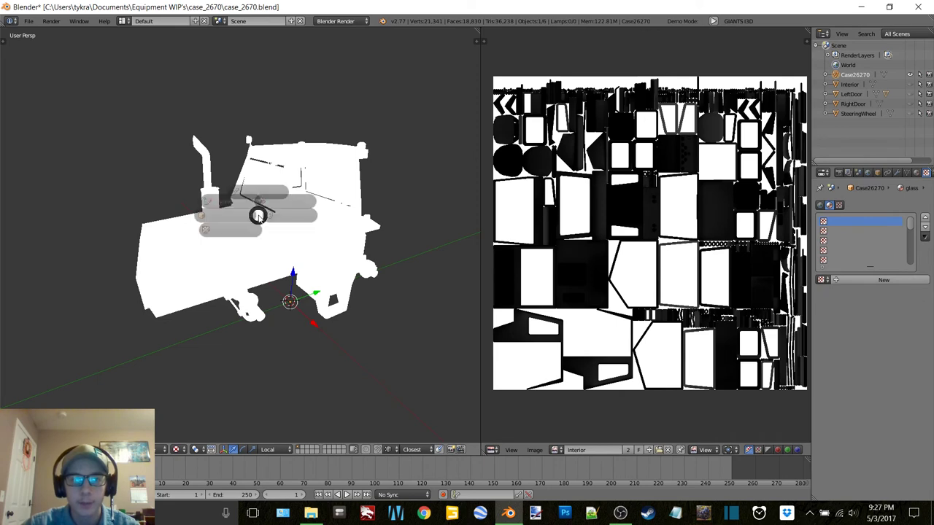
pyautogui.click(317, 212)
pyautogui.press('u')
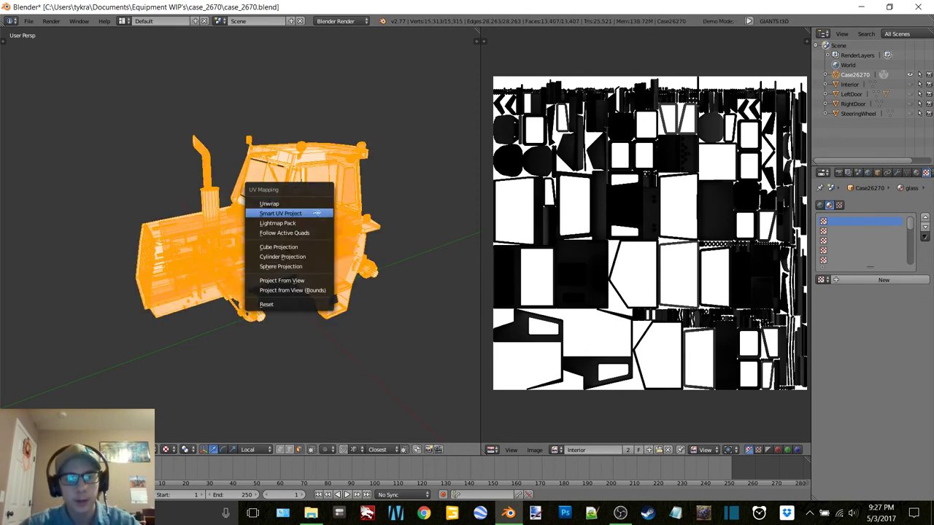
pyautogui.click(318, 212)
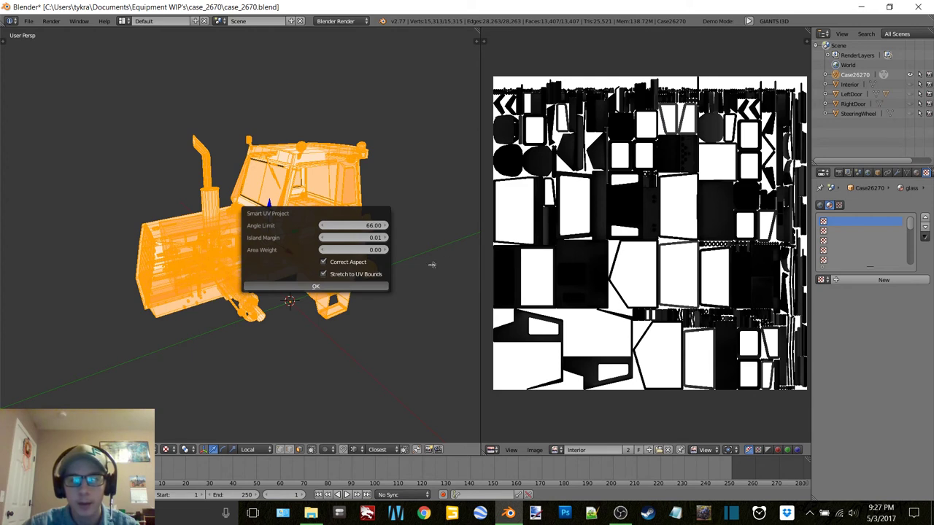
pyautogui.press('Return')
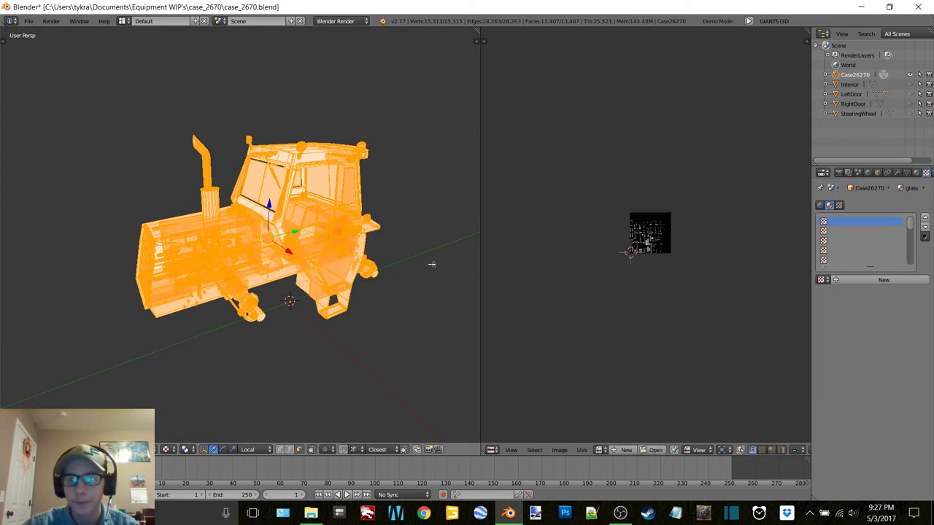
# Create a new blank 2048 × 2048 px image named Case2670 for the tractor body's UV layout
pyautogui.click(622, 450)
pyautogui.click(635, 410)
pyautogui.write('Ca')
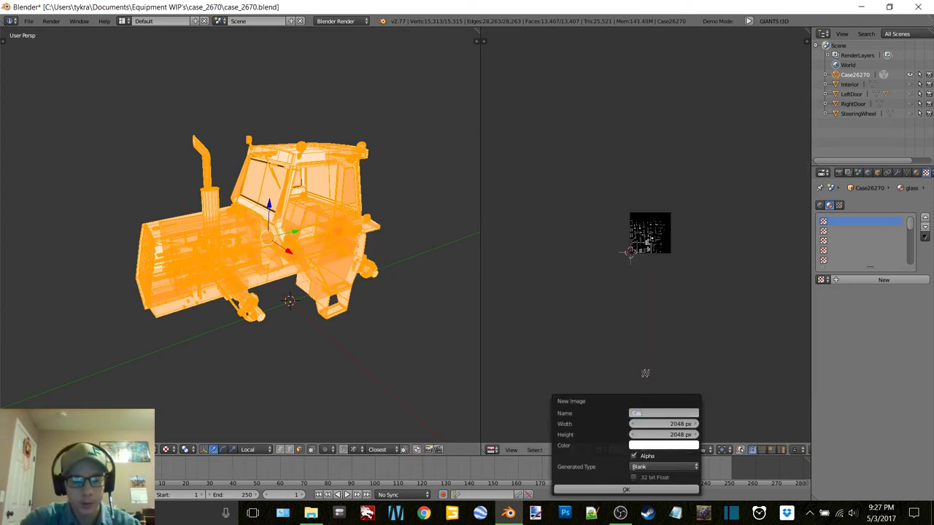
pyautogui.write('se2670')
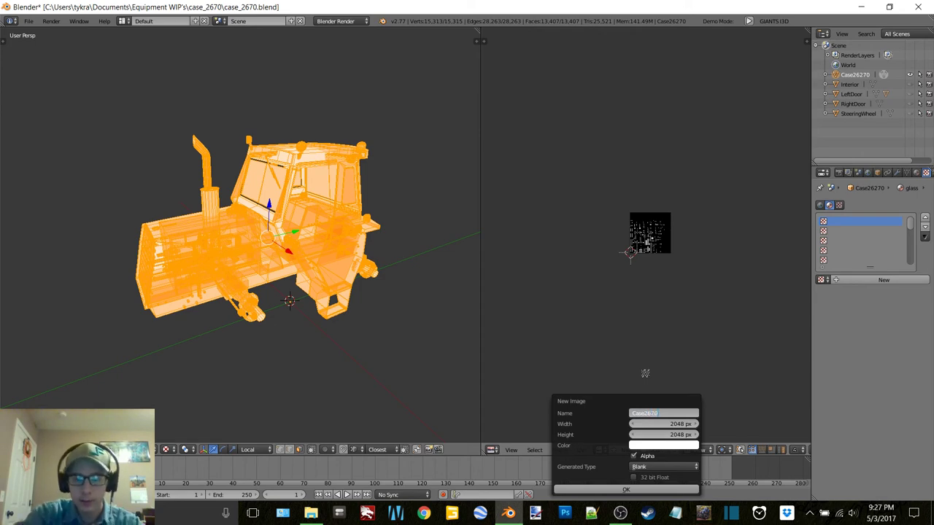
pyautogui.press('Return')
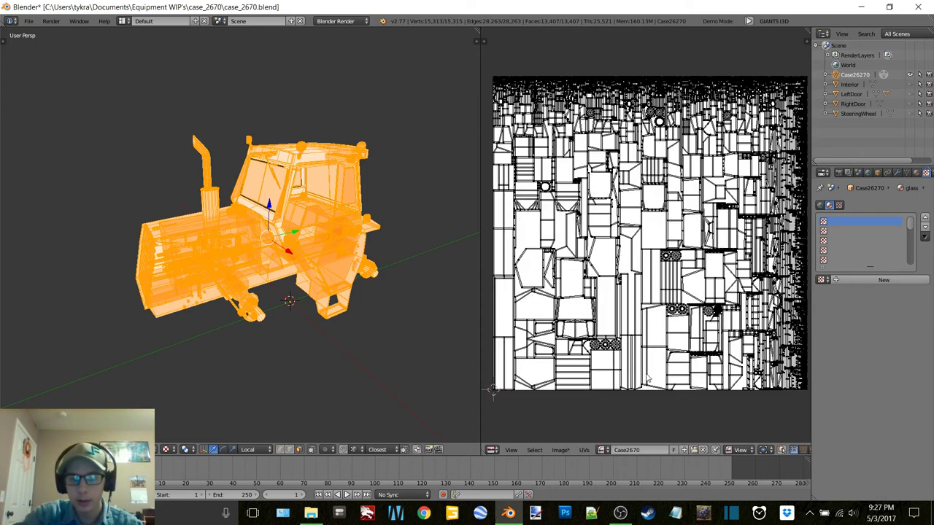
# Bake the Case26270 object into the Case2670 image with the Full Render bake mode
pyautogui.click(838, 172)
pyautogui.click(875, 335)
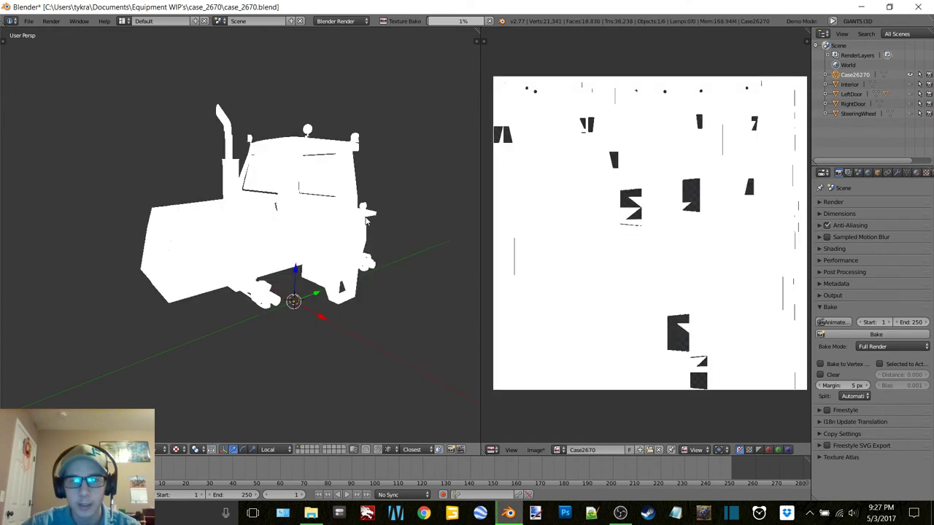
pyautogui.moveTo(365, 217); pyautogui.dragTo(372, 218, button='middle')
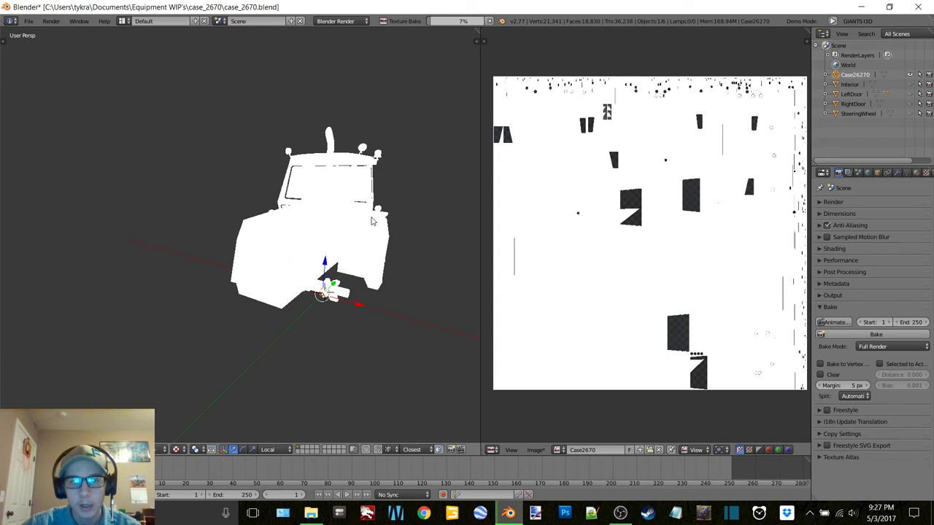
pyautogui.moveTo(371, 221); pyautogui.dragTo(259, 249, button='middle')
pyautogui.scroll(2, 260, 250)
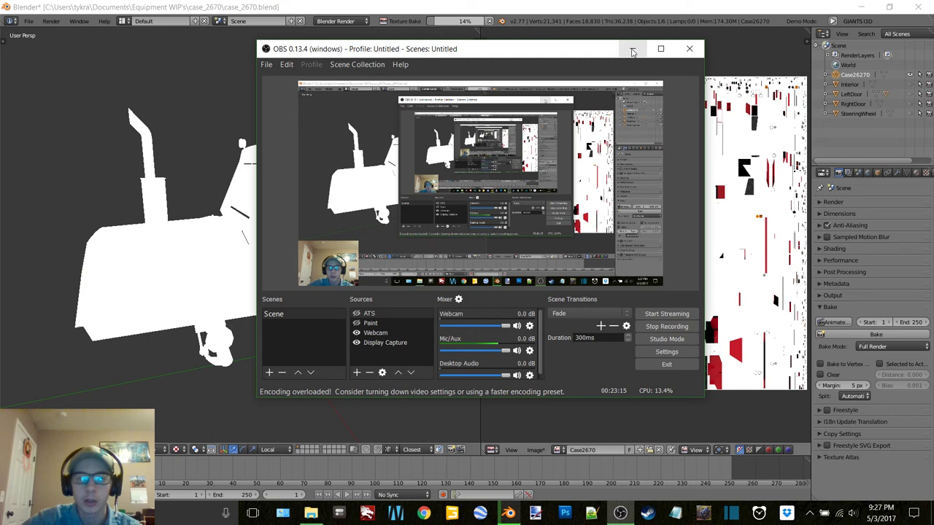
pyautogui.click(632, 51)
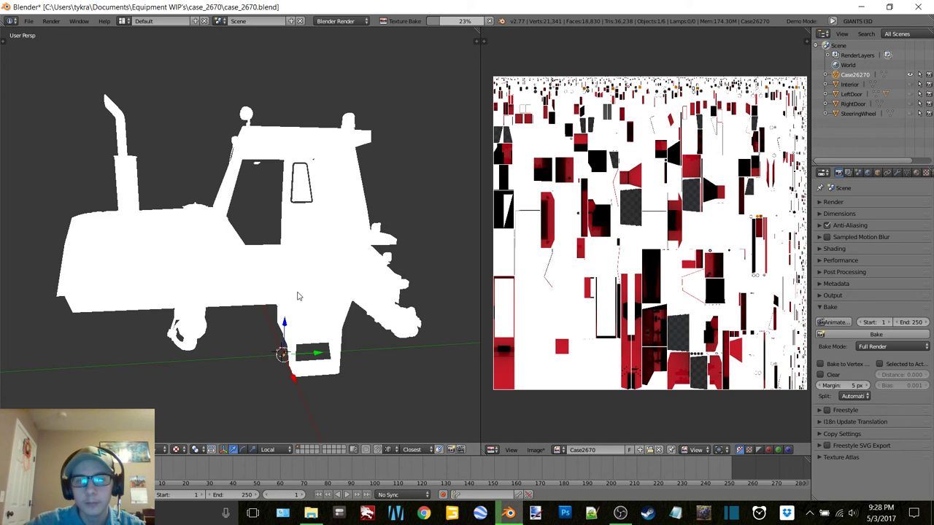
pyautogui.moveTo(296, 297); pyautogui.dragTo(276, 195, button='middle')
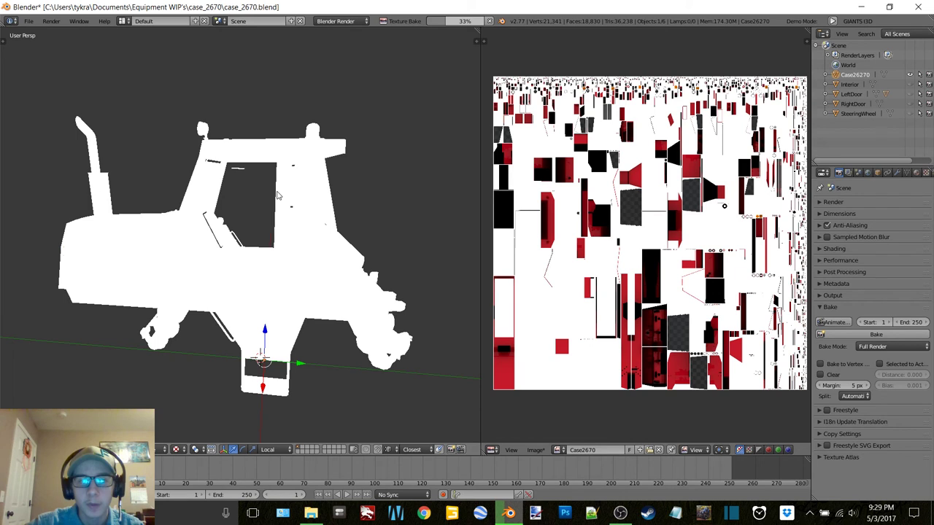
pyautogui.scroll(3, 277, 195)
pyautogui.moveTo(284, 207); pyautogui.dragTo(284, 205, button='middle')
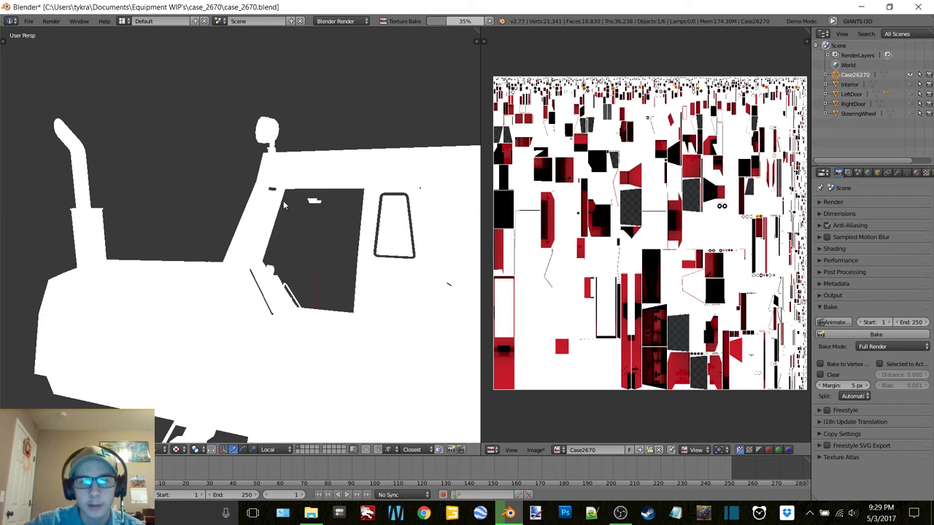
pyautogui.moveTo(284, 206); pyautogui.dragTo(285, 206, button='middle')
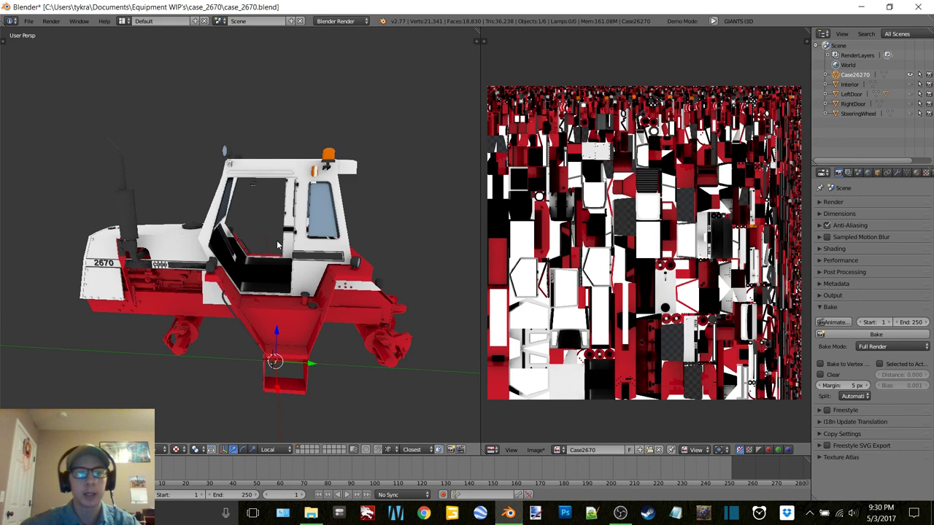
pyautogui.scroll(4, 277, 245)
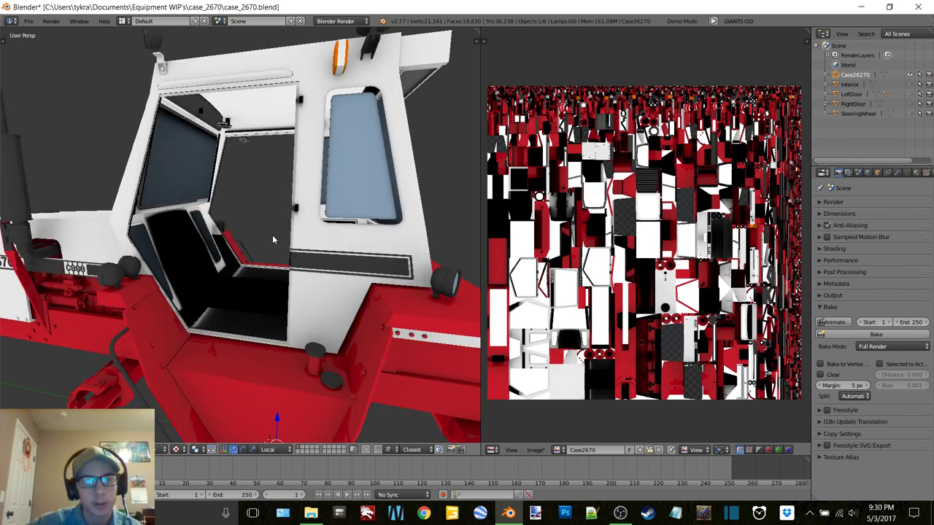
pyautogui.moveTo(273, 239)
pyautogui.mouseDown(button='middle')
pyautogui.moveTo(369, 239)
pyautogui.moveTo(273, 241)
pyautogui.mouseUp(button='middle')
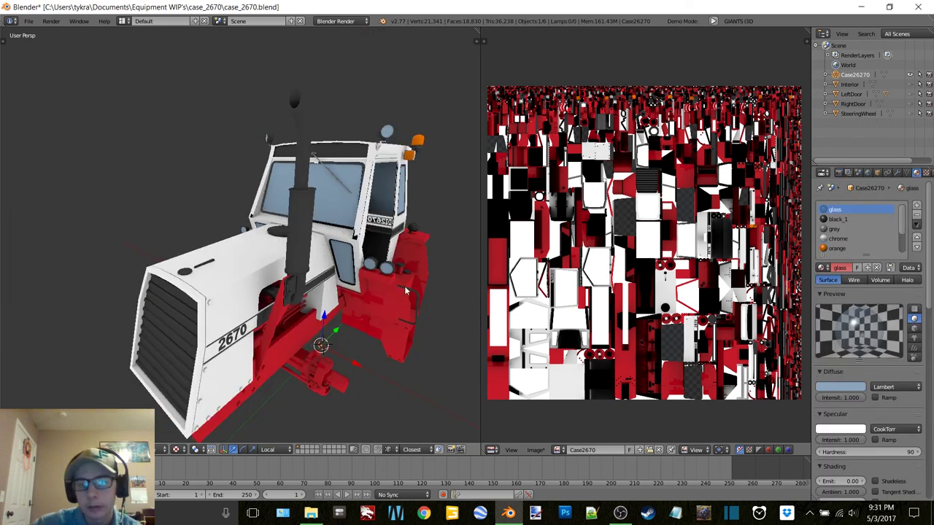
# Select all faces of the Case26270 mesh that use the glass material, starting from an empty selection
pyautogui.click(852, 104)
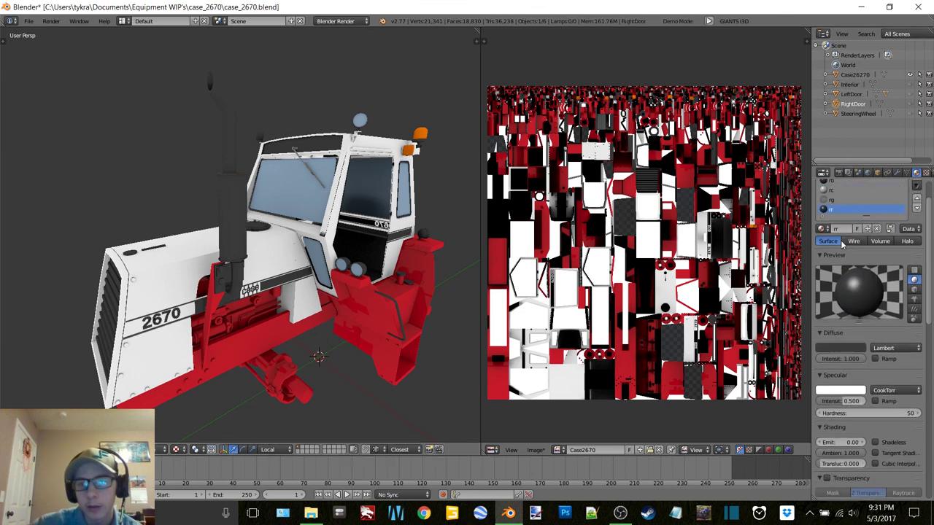
pyautogui.click(855, 75)
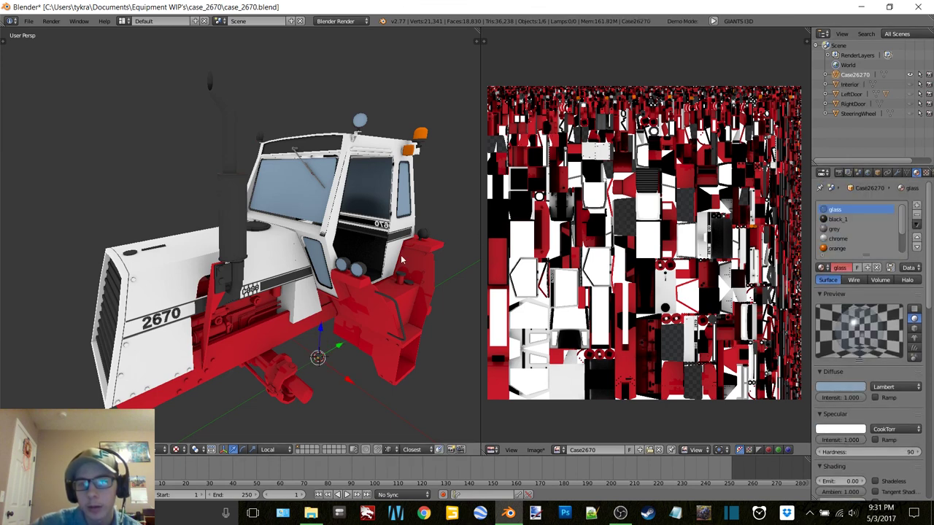
pyautogui.moveTo(321, 248); pyautogui.dragTo(362, 246, button='middle')
pyautogui.press('Tab')
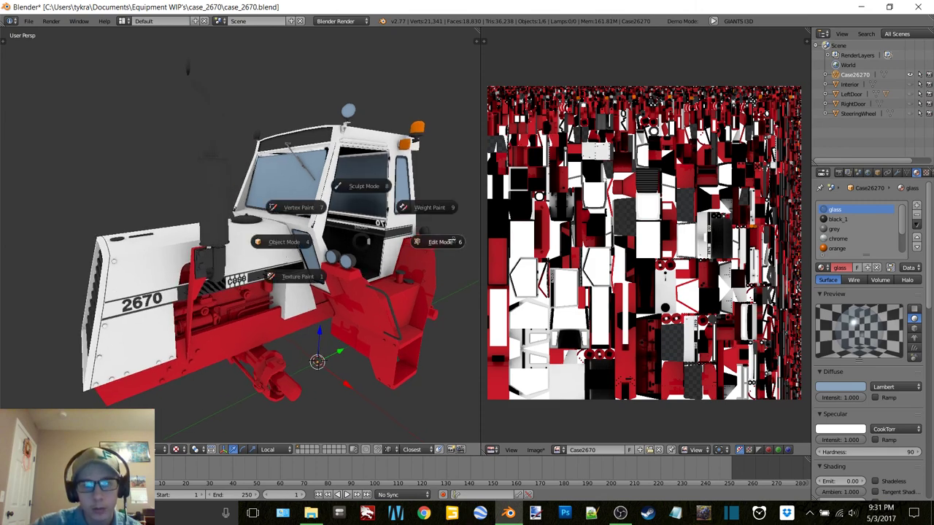
pyautogui.click(438, 242)
pyautogui.press('a')
pyautogui.press('a')
pyautogui.moveTo(319, 229); pyautogui.dragTo(298, 252, button='middle')
pyautogui.press('Tab')
pyautogui.press('Escape')
pyautogui.press('a')
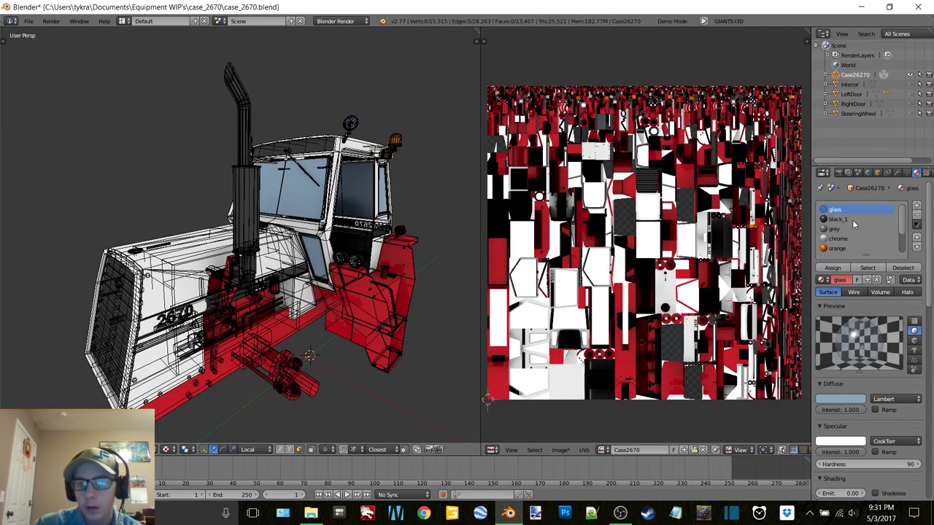
pyautogui.click(867, 267)
# Deselect the glass faces of the lamps beside and below the cab in wireframe view, using circle select
pyautogui.moveTo(343, 201); pyautogui.dragTo(361, 237, button='middle')
pyautogui.press('z')
pyautogui.click(431, 232)
pyautogui.moveTo(431, 232)
pyautogui.mouseDown(button='middle')
pyautogui.moveTo(295, 279)
pyautogui.moveTo(278, 251)
pyautogui.moveTo(357, 238)
pyautogui.moveTo(369, 261)
pyautogui.moveTo(396, 237)
pyautogui.moveTo(213, 276)
pyautogui.moveTo(265, 257)
pyautogui.mouseUp(button='middle')
pyautogui.scroll(3, 295, 279)
pyautogui.scroll(1, 292, 248)
pyautogui.press('c')
pyautogui.rightClick(397, 237)
pyautogui.press('c')
pyautogui.middleClick(249, 254)
pyautogui.rightClick(249, 255)
pyautogui.press('c')
pyautogui.moveTo(76, 248)
pyautogui.mouseDown(button='middle')
pyautogui.moveTo(236, 238)
pyautogui.moveTo(262, 141)
pyautogui.mouseUp(button='middle')
pyautogui.rightClick(119, 242)
pyautogui.press('c')
pyautogui.middleClick(236, 238)
pyautogui.rightClick(236, 238)
# Deselect the remaining lamp glass faces above the cab with circle select, leaving only the cab window glass selected
pyautogui.press('c')
pyautogui.middleClick(246, 134)
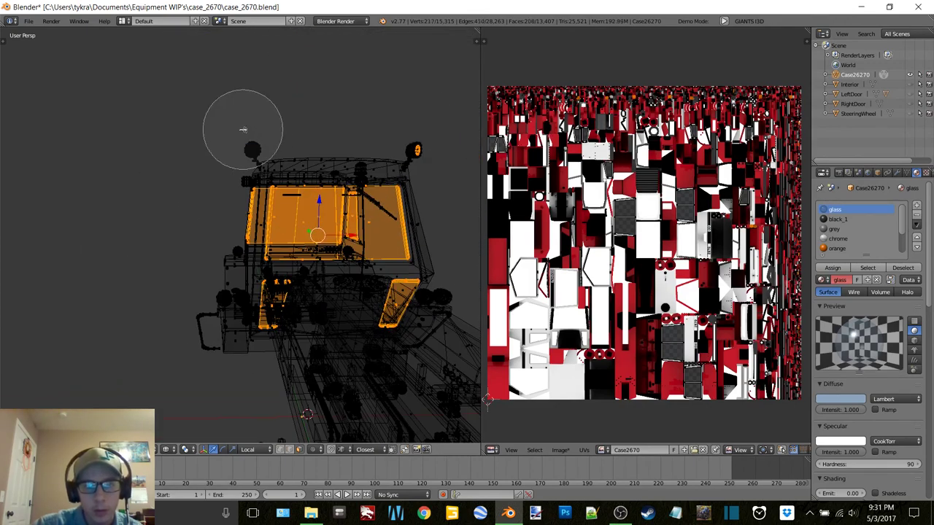
pyautogui.middleClick(407, 126)
pyautogui.rightClick(407, 126)
pyautogui.scroll(-6, 383, 188)
pyautogui.moveTo(322, 225); pyautogui.dragTo(283, 232, button='middle')
pyautogui.scroll(6, 284, 232)
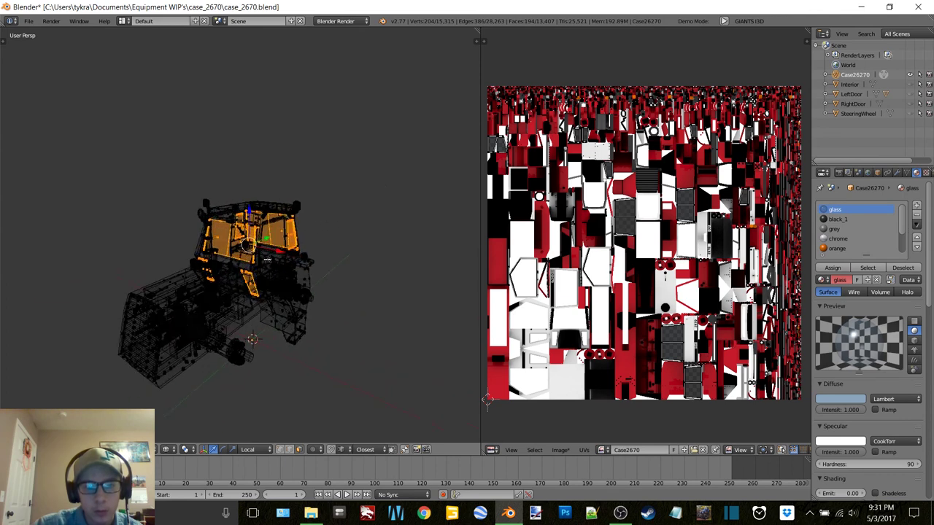
# Separate the selected cab glass faces into their own object, then return to textured shading and Object Mode
pyautogui.press('p')
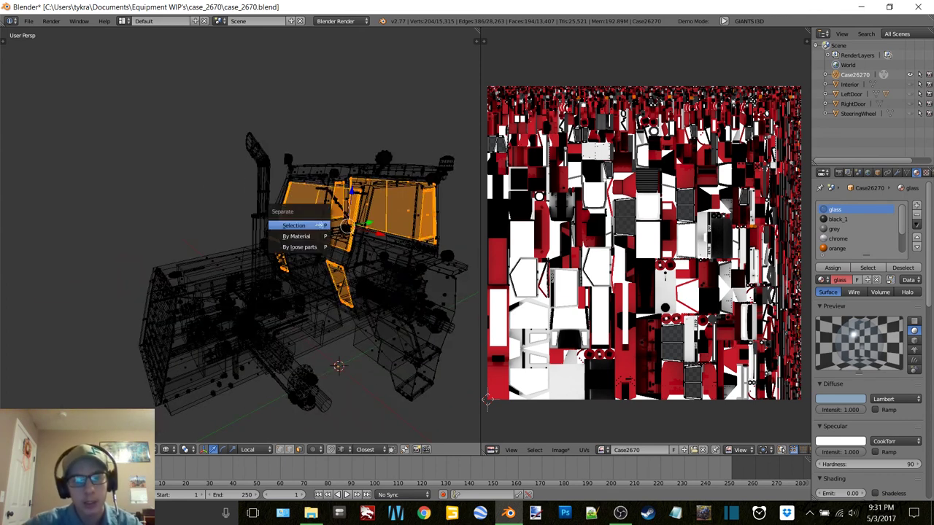
pyautogui.click(319, 226)
pyautogui.press('z')
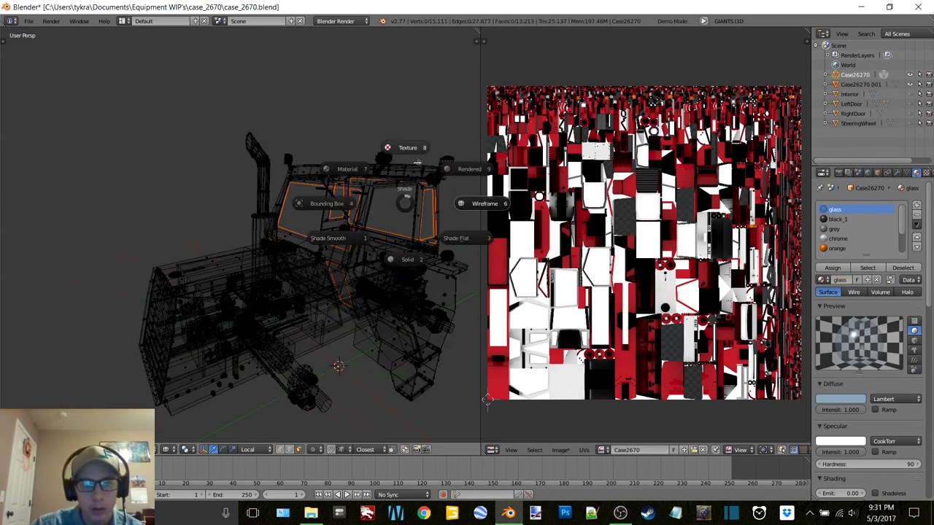
pyautogui.click(412, 148)
pyautogui.press('Tab')
pyautogui.click(328, 191)
# Examine the cab windows and tractor body from several angles in both solid and textured shading
pyautogui.moveTo(353, 216); pyautogui.dragTo(264, 241, button='middle')
pyautogui.rightClick(321, 217)
pyautogui.scroll(3, 261, 227)
pyautogui.rightClick(244, 292)
pyautogui.press('z')
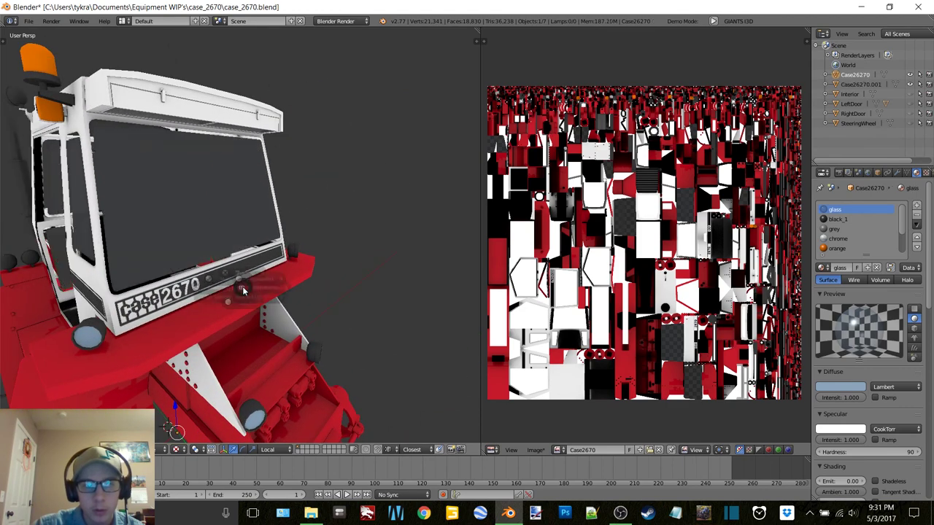
pyautogui.click(237, 337)
pyautogui.moveTo(228, 272); pyautogui.dragTo(260, 271, button='middle')
pyautogui.press('z')
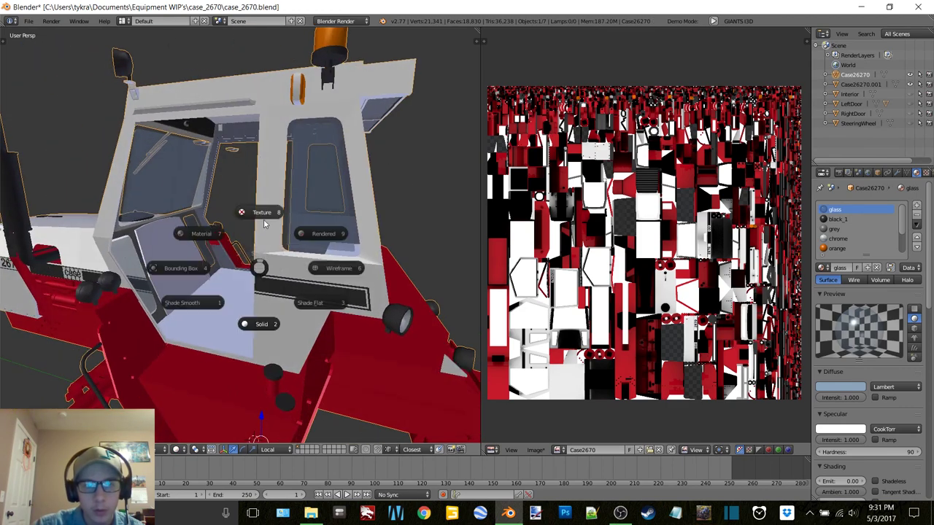
pyautogui.click(316, 211)
pyautogui.scroll(-4, 317, 211)
pyautogui.moveTo(317, 210)
pyautogui.mouseDown(button='middle')
pyautogui.moveTo(283, 233)
pyautogui.moveTo(306, 219)
pyautogui.mouseUp(button='middle')
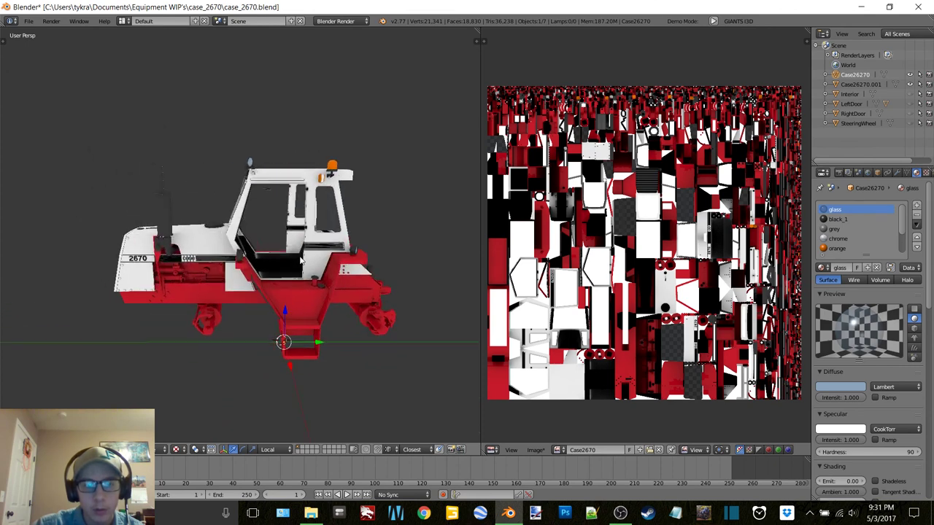
# Rename the separated glass object Case26270.001 as Windows and parent it to Case26270
pyautogui.click(859, 84)
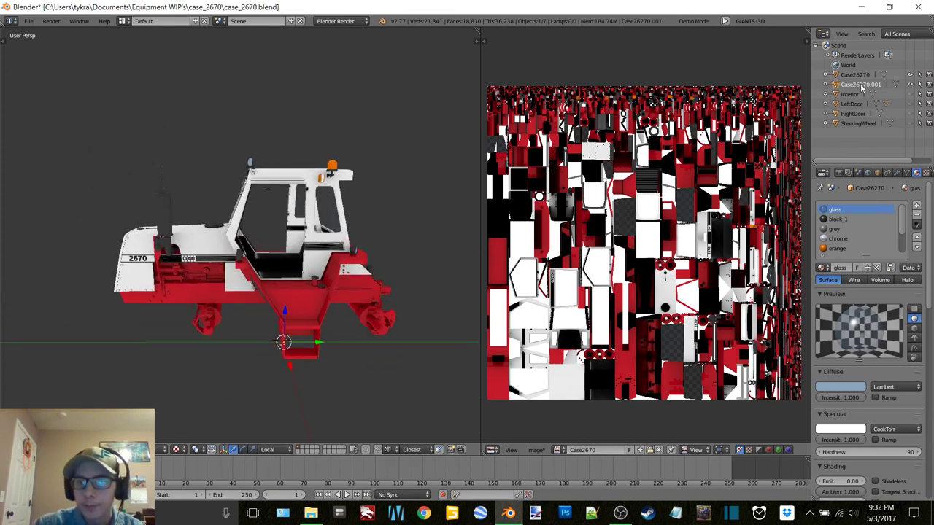
pyautogui.doubleClick(859, 85)
pyautogui.write('Windows')
pyautogui.press('Return')
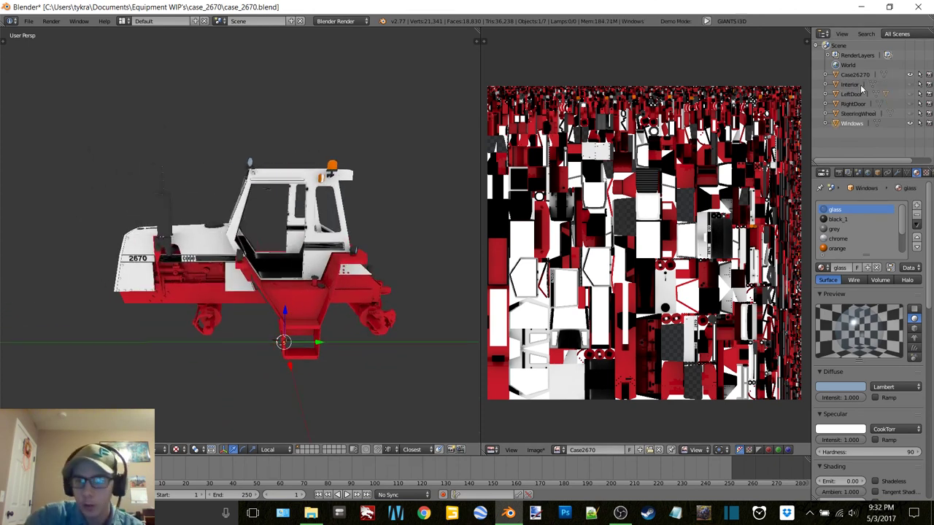
pyautogui.moveTo(837, 125); pyautogui.dragTo(837, 77)
pyautogui.click(853, 76)
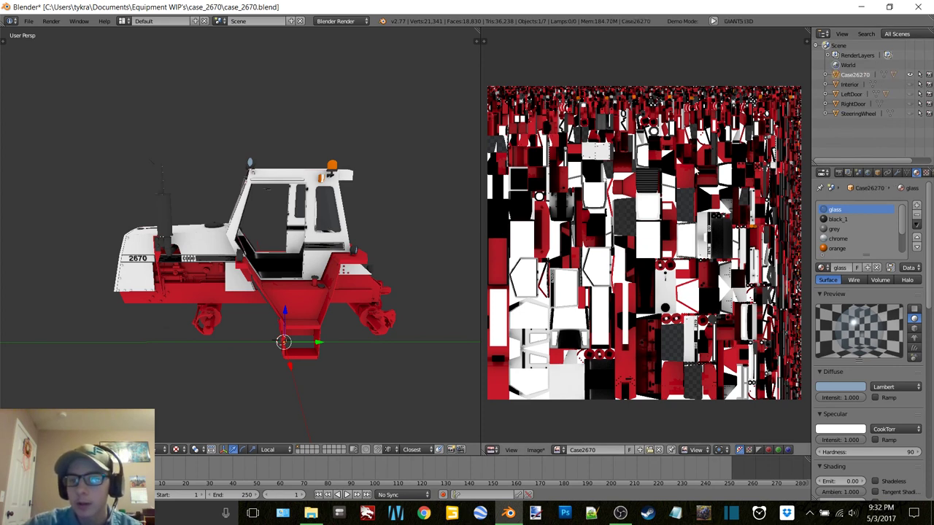
pyautogui.press('Tab')
pyautogui.click(381, 210)
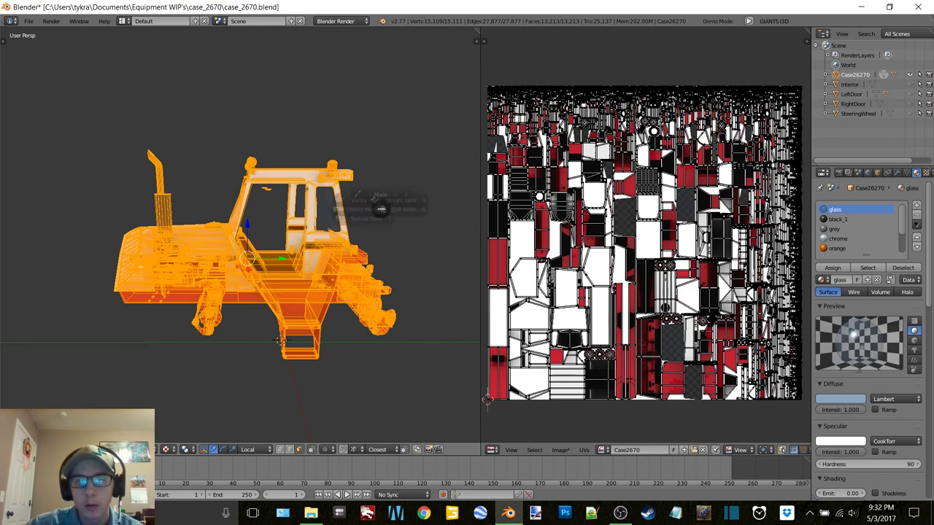
pyautogui.press('Tab')
pyautogui.click(310, 209)
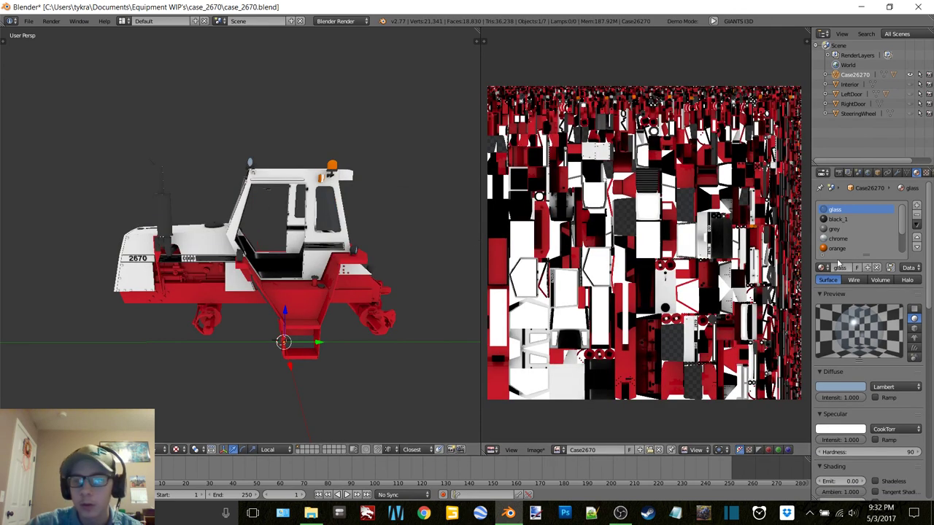
# Remove all of the material slots from the Case26270 object
pyautogui.click(917, 215)
pyautogui.click(917, 215)
pyautogui.click(917, 215)
pyautogui.click(917, 216)
pyautogui.click(917, 215)
pyautogui.click(917, 215)
pyautogui.click(917, 216)
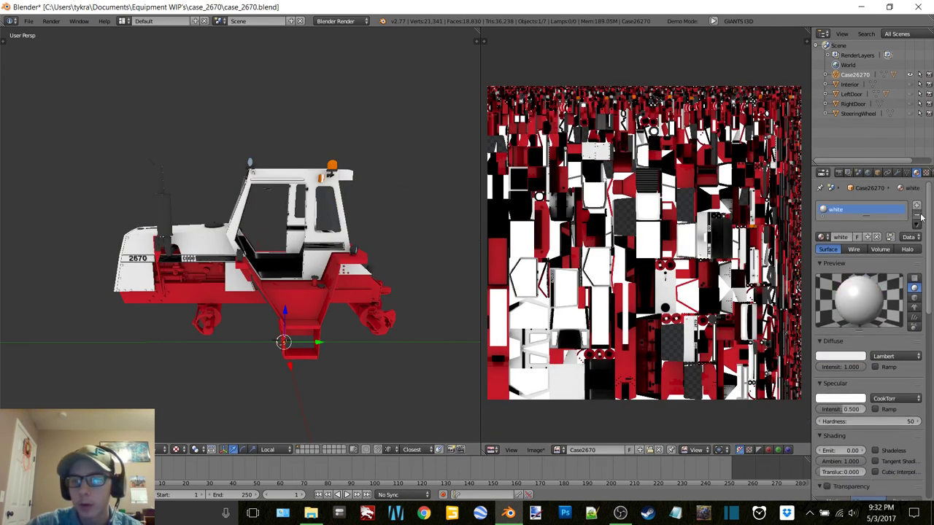
pyautogui.click(916, 213)
# Create a new material named Case2670 on the Case26270 object and set its diffuse intensity to 1.000
pyautogui.click(859, 237)
pyautogui.doubleClick(839, 210)
pyautogui.write('Case2670')
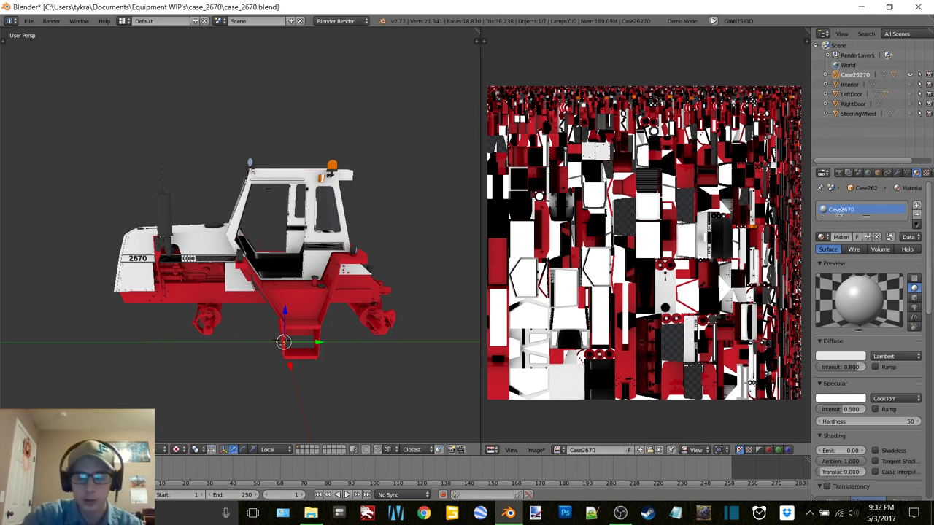
pyautogui.press('Return')
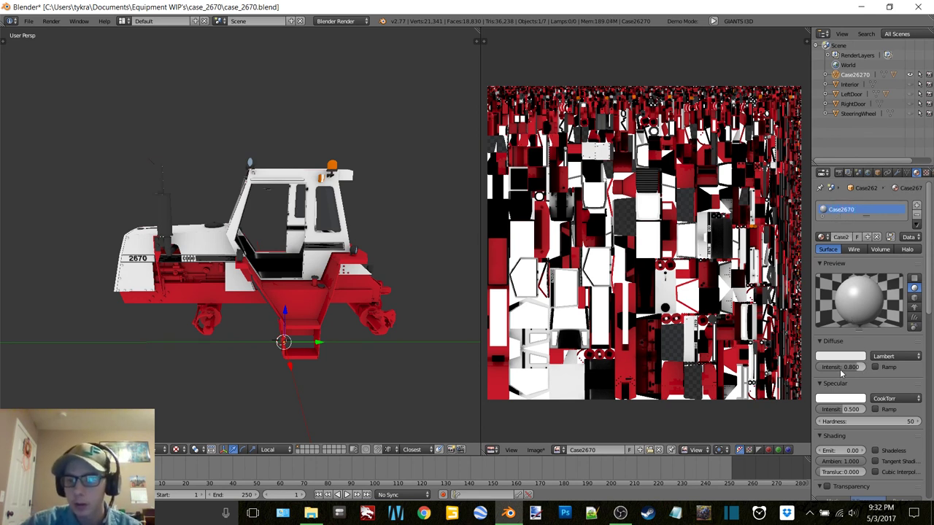
pyautogui.moveTo(840, 370); pyautogui.dragTo(868, 370)
# Enter Edit Mode on the Case26270 mesh
pyautogui.press('Tab')
pyautogui.click(471, 278)
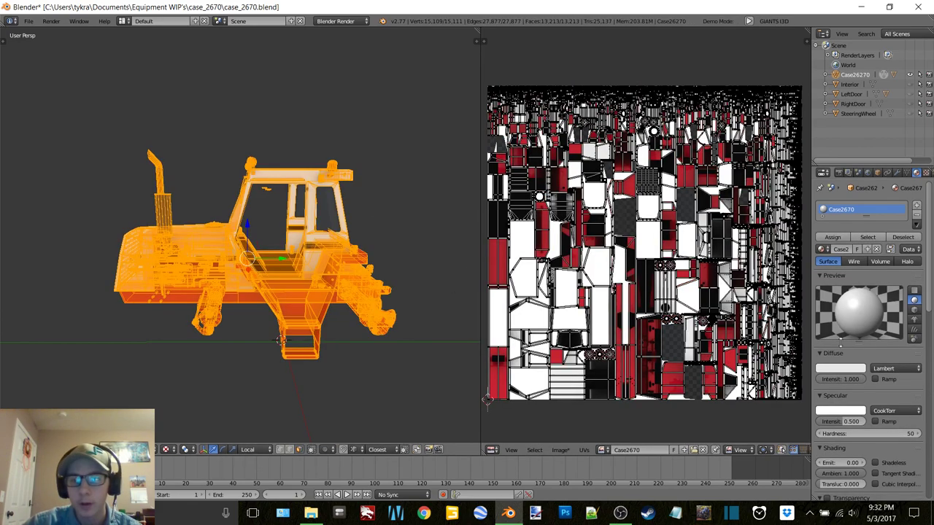